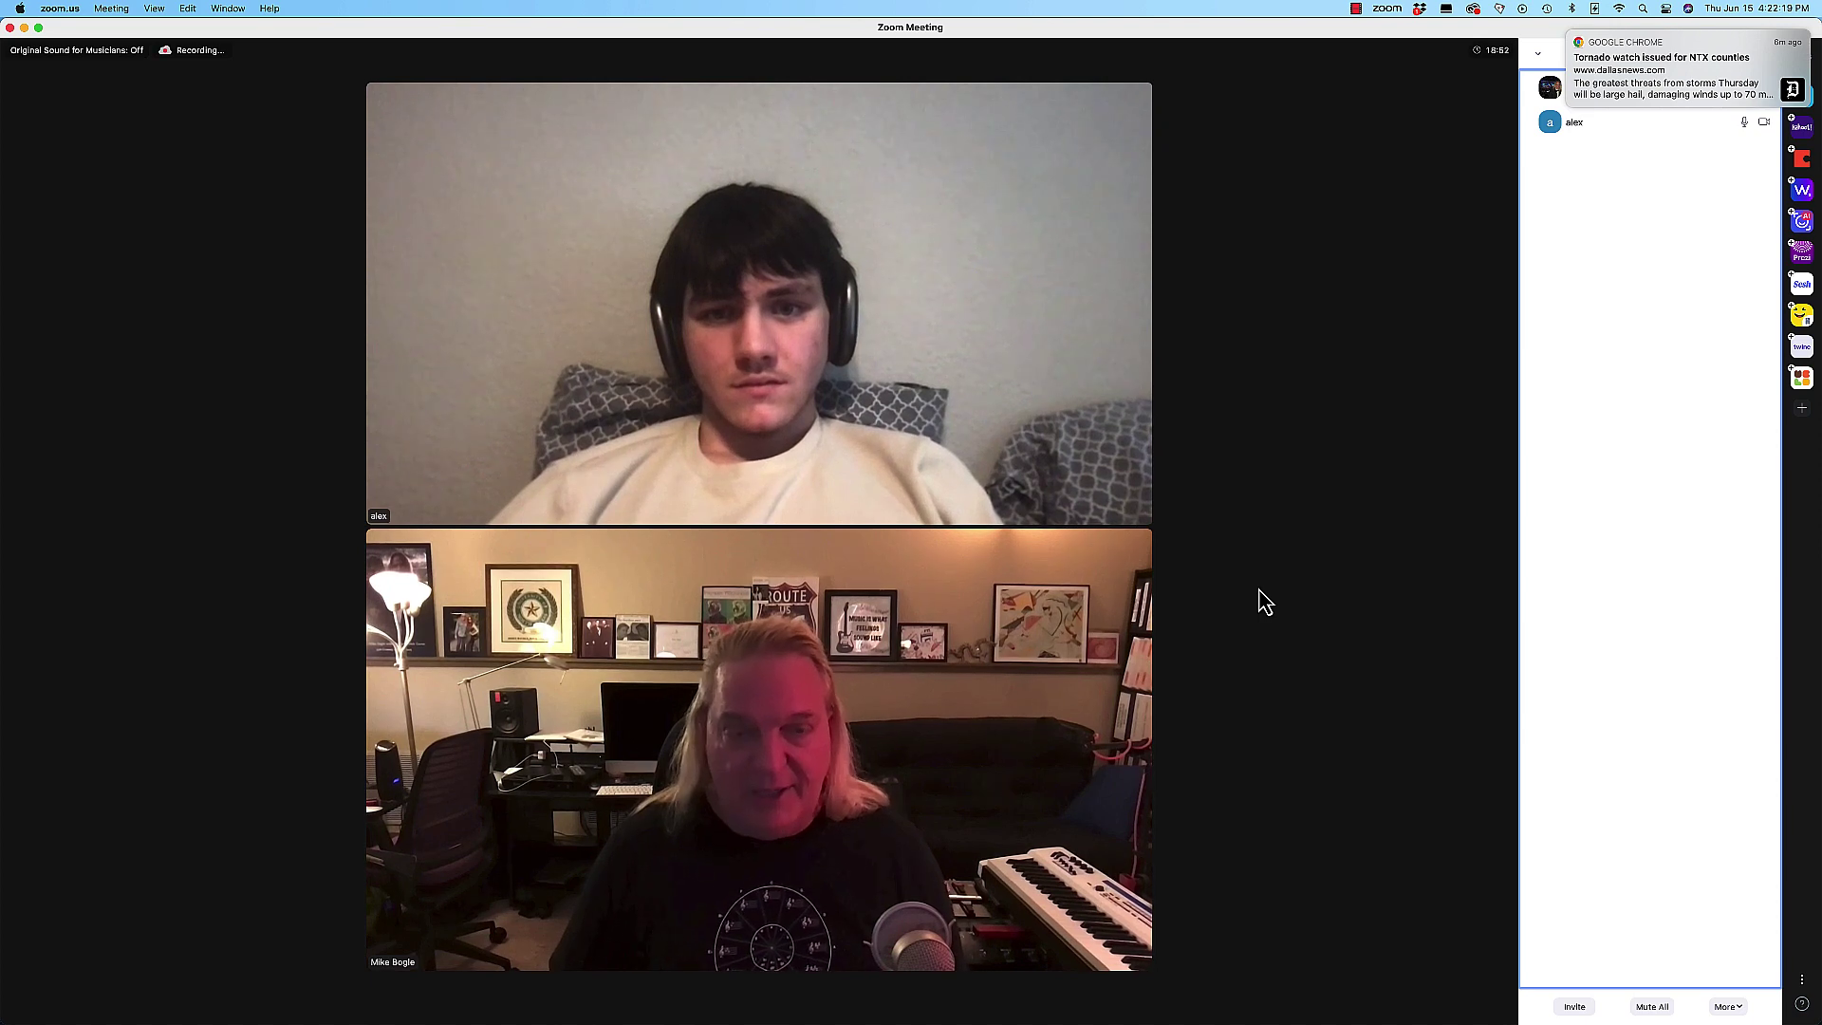
Step: Open the Zoom share picker listing the screens and windows available to share
mouse_move(984, 744)
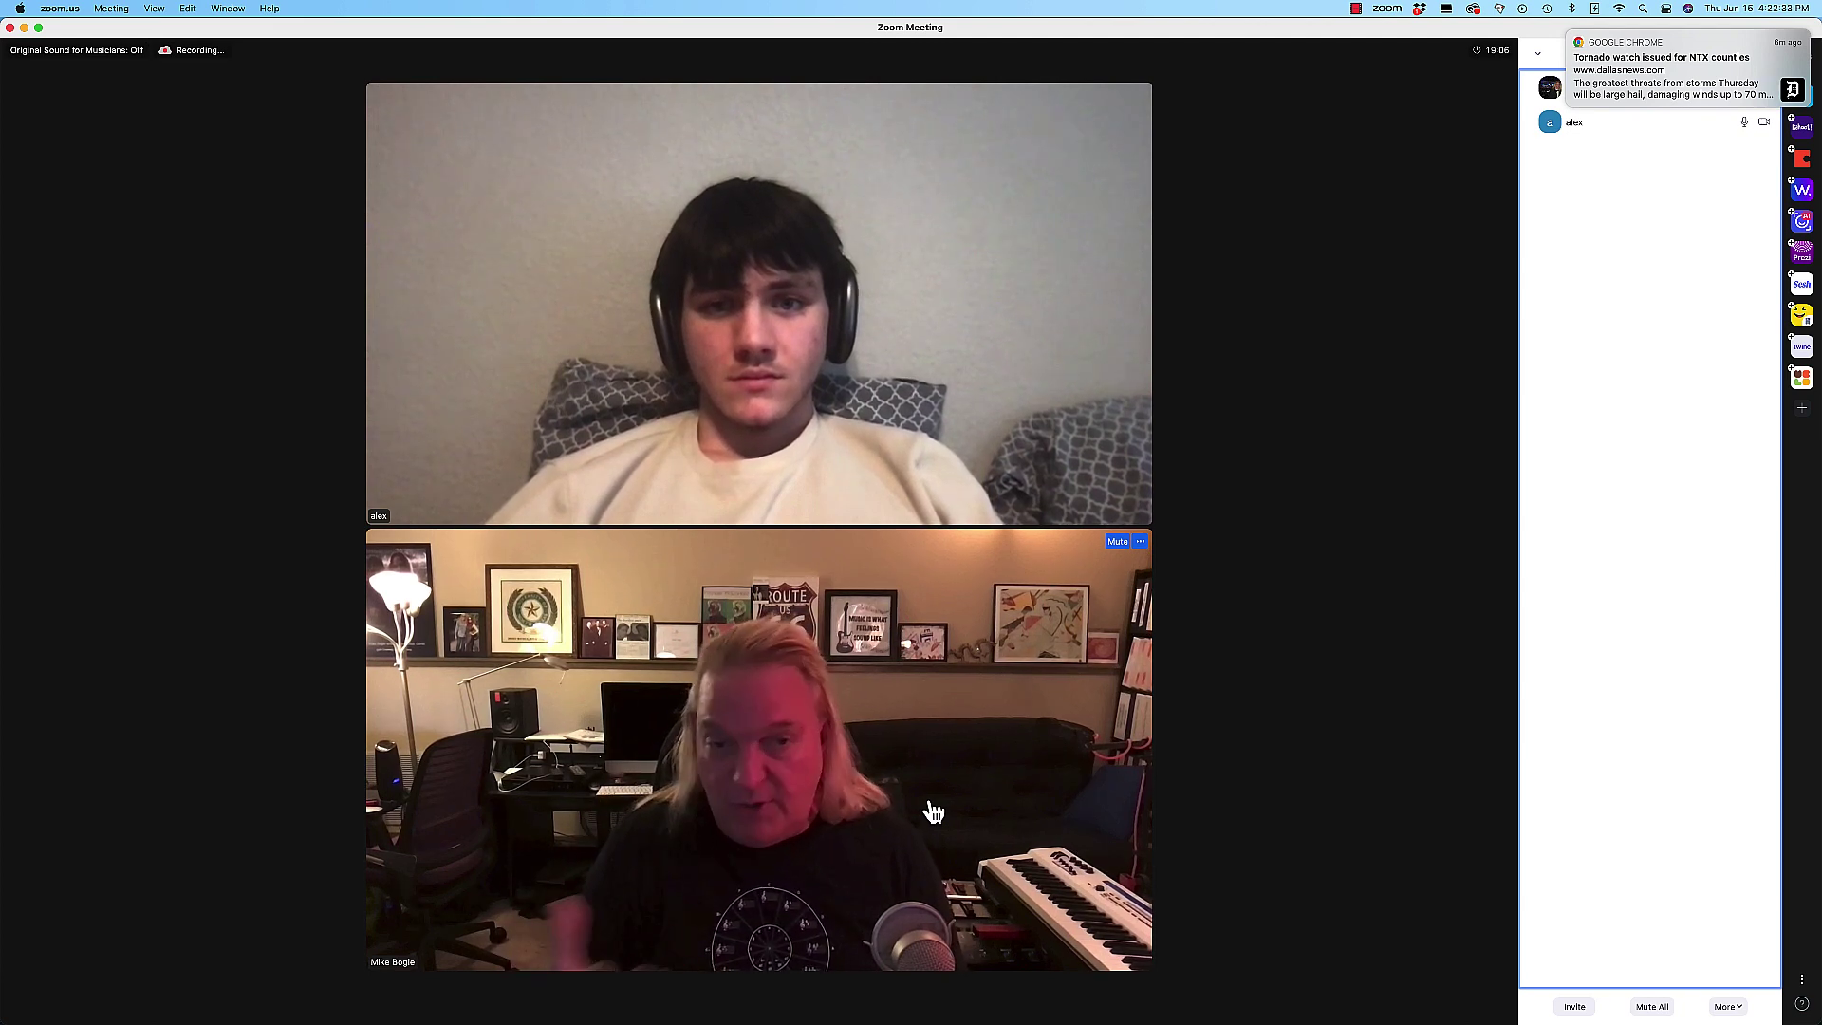
mouse_move(851, 829)
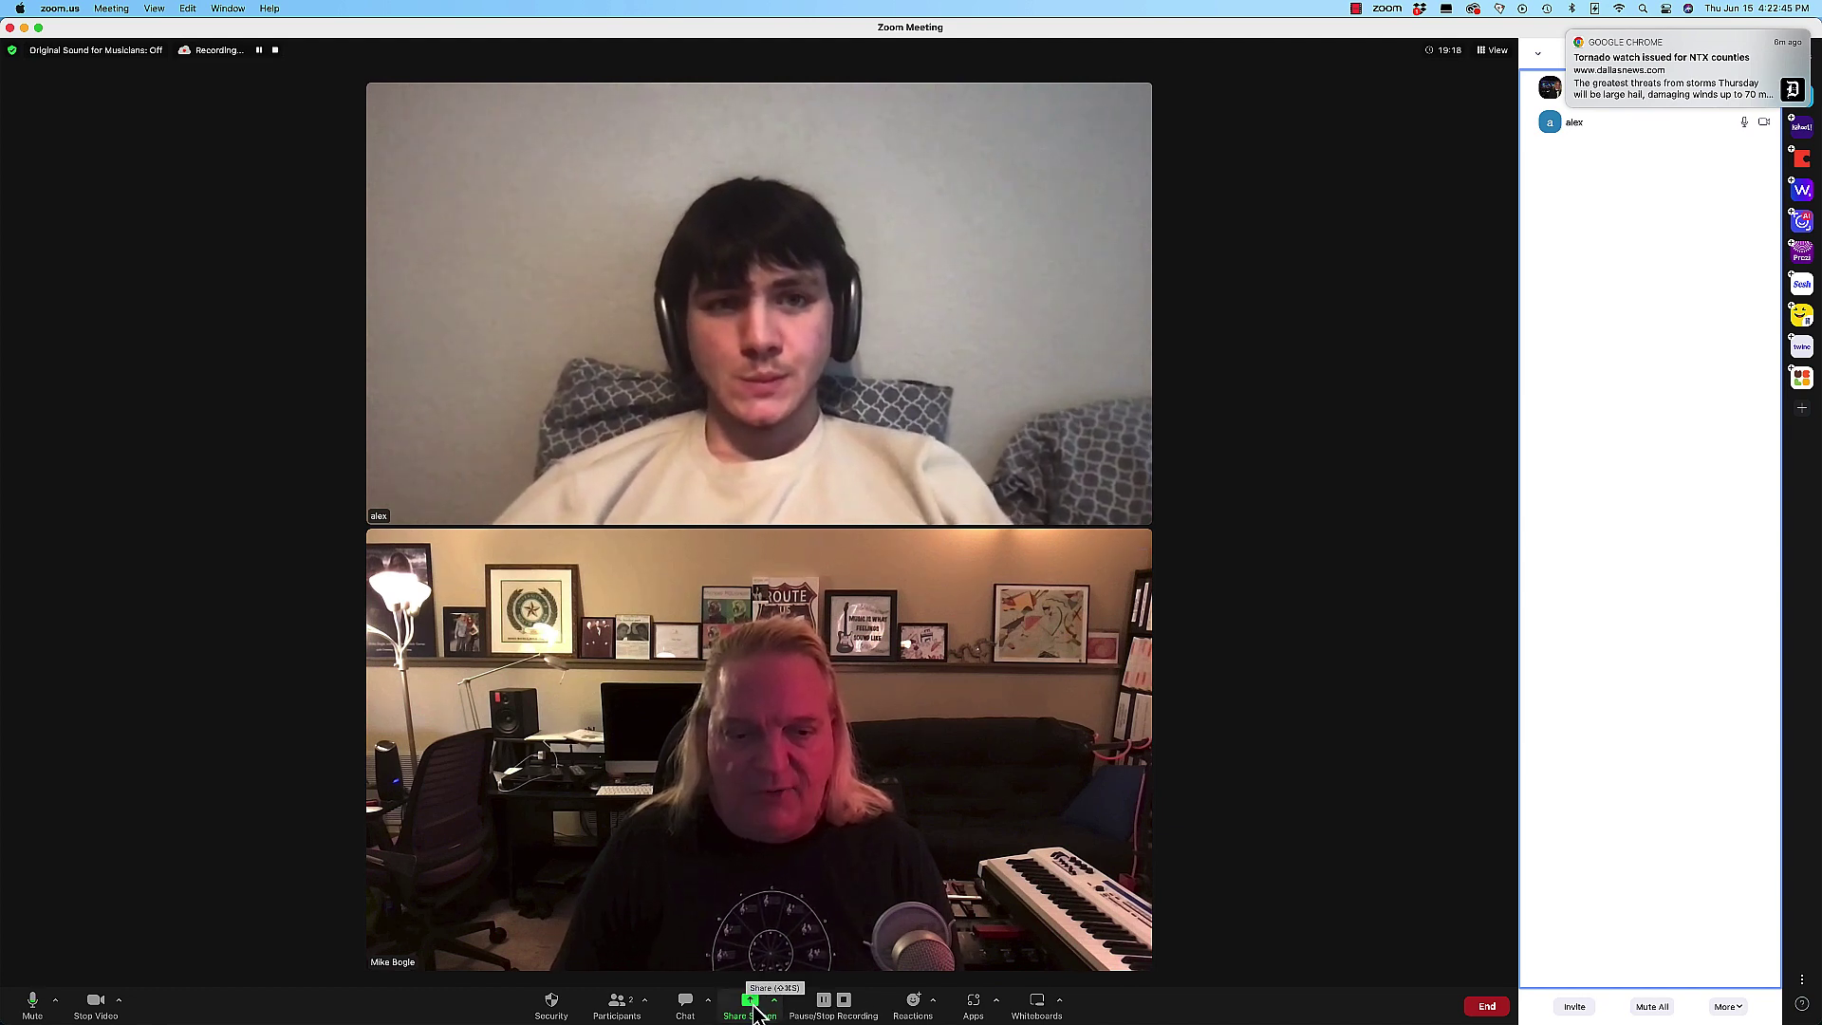
Step: Share Desktop 1, then open the Public Domain Song Anthology bookmark in Chrome
left_click(755, 1014)
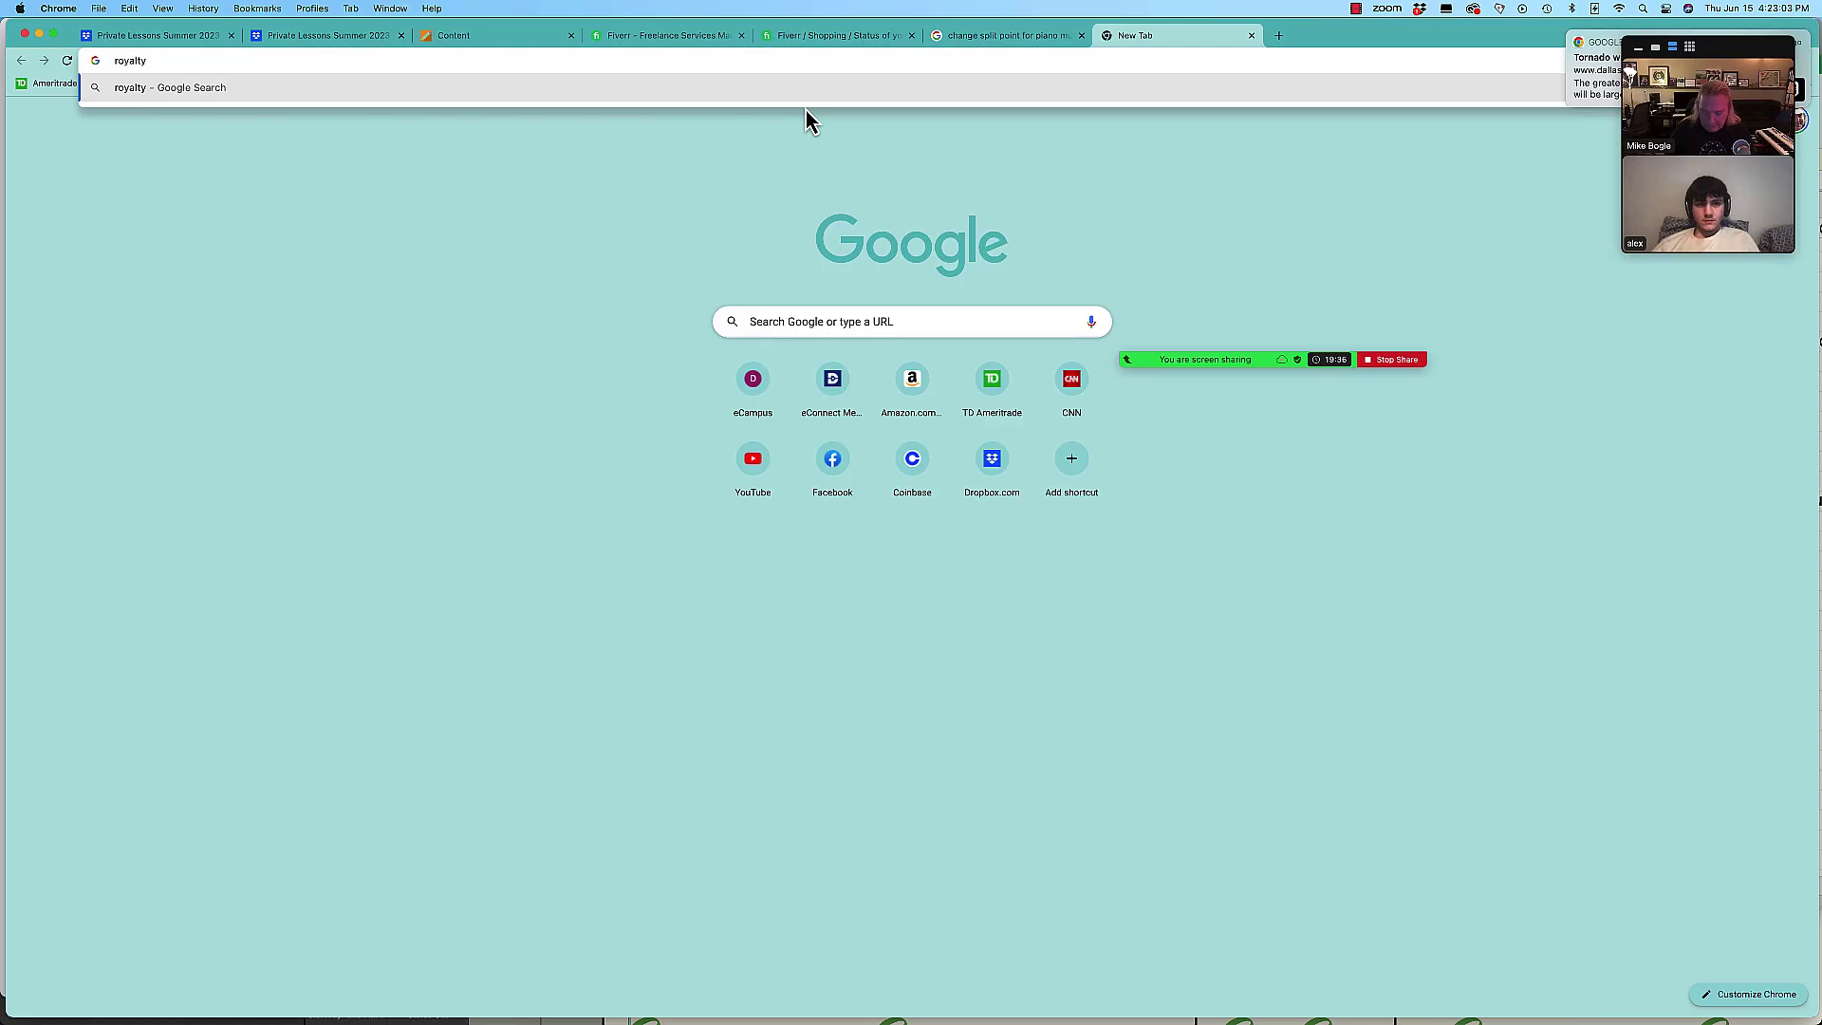
key("BackSpace")
key("BackSpace")
key("BackSpace")
key("BackSpace")
key("BackSpace")
key("BackSpace")
key("BackSpace")
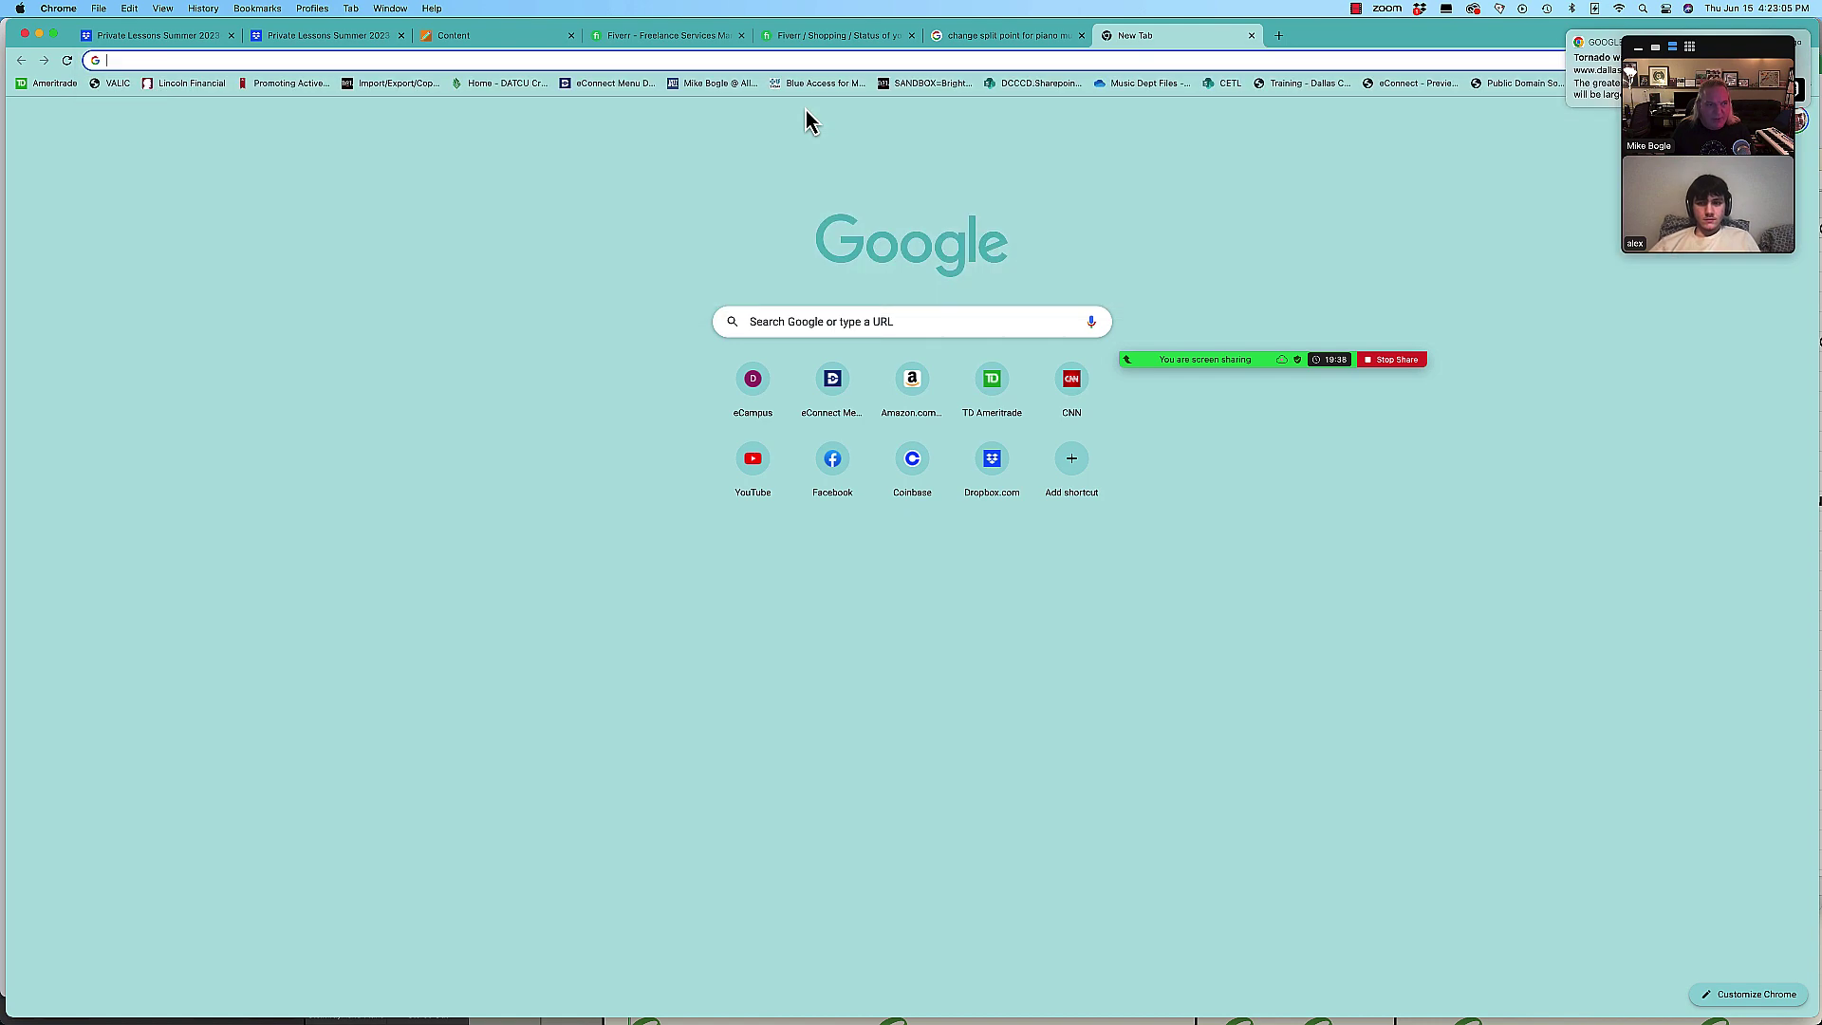
type("public")
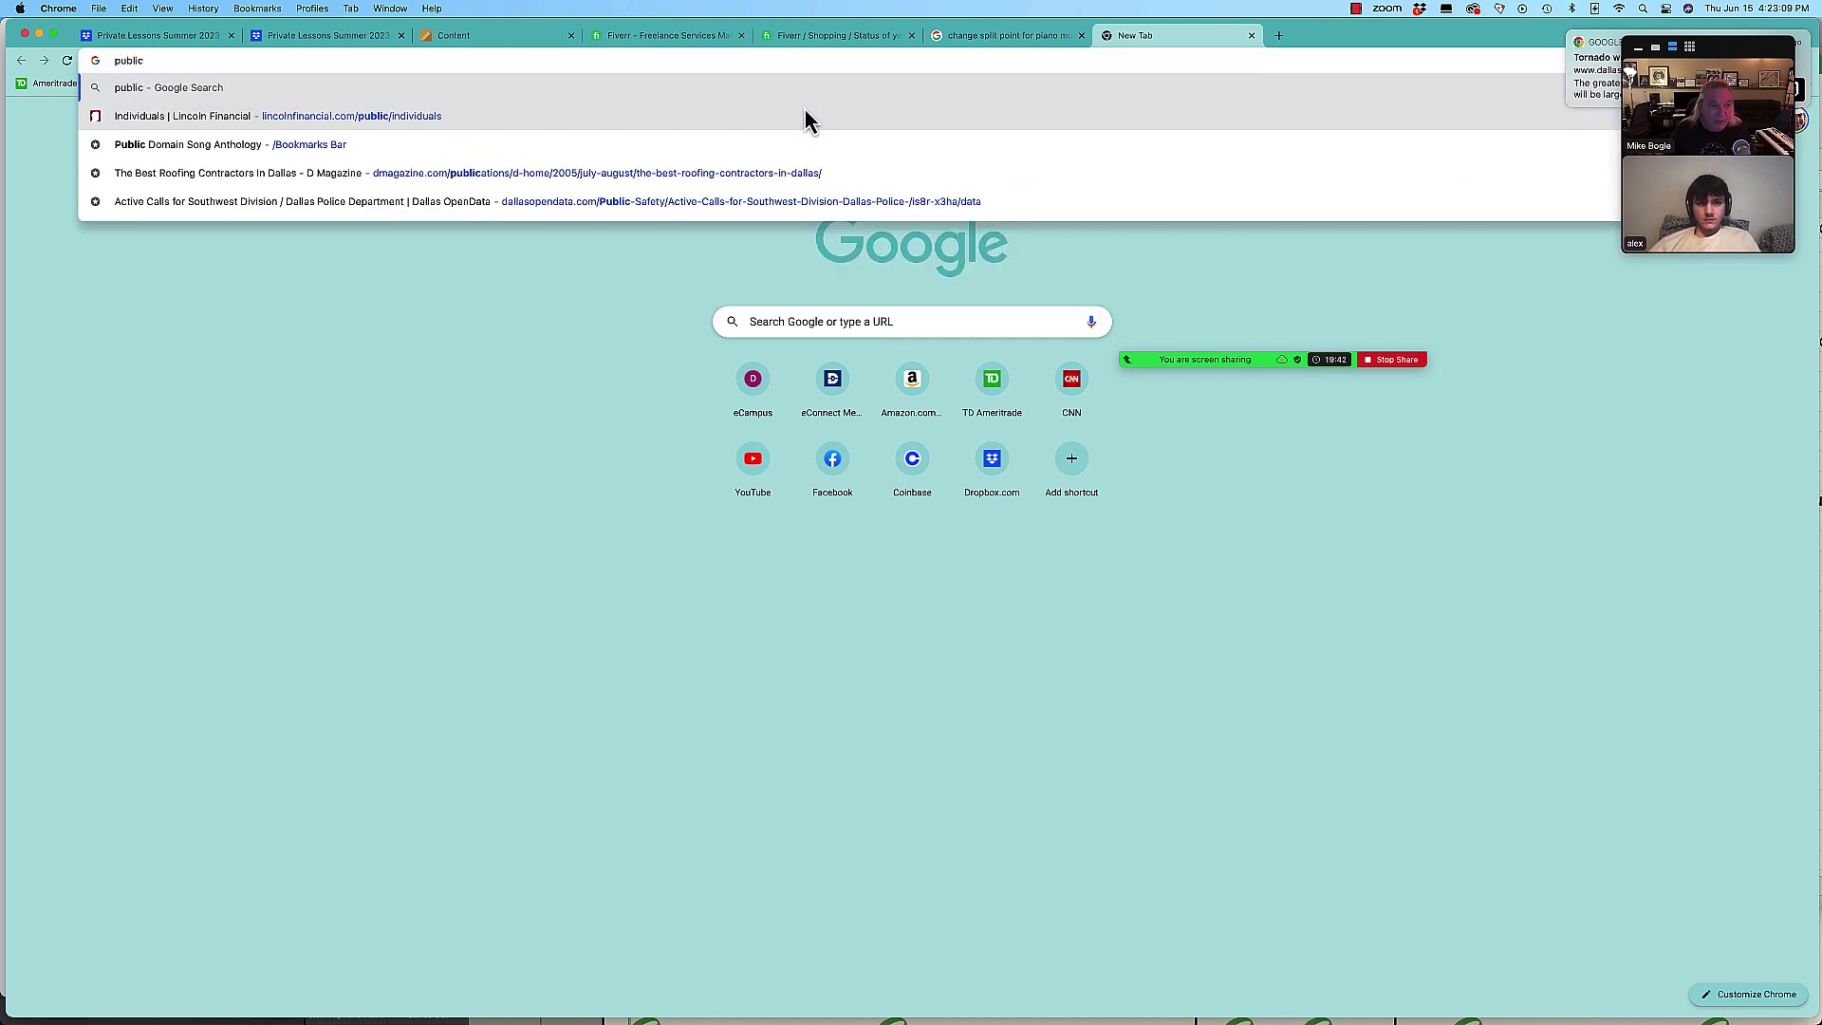
left_click(182, 150)
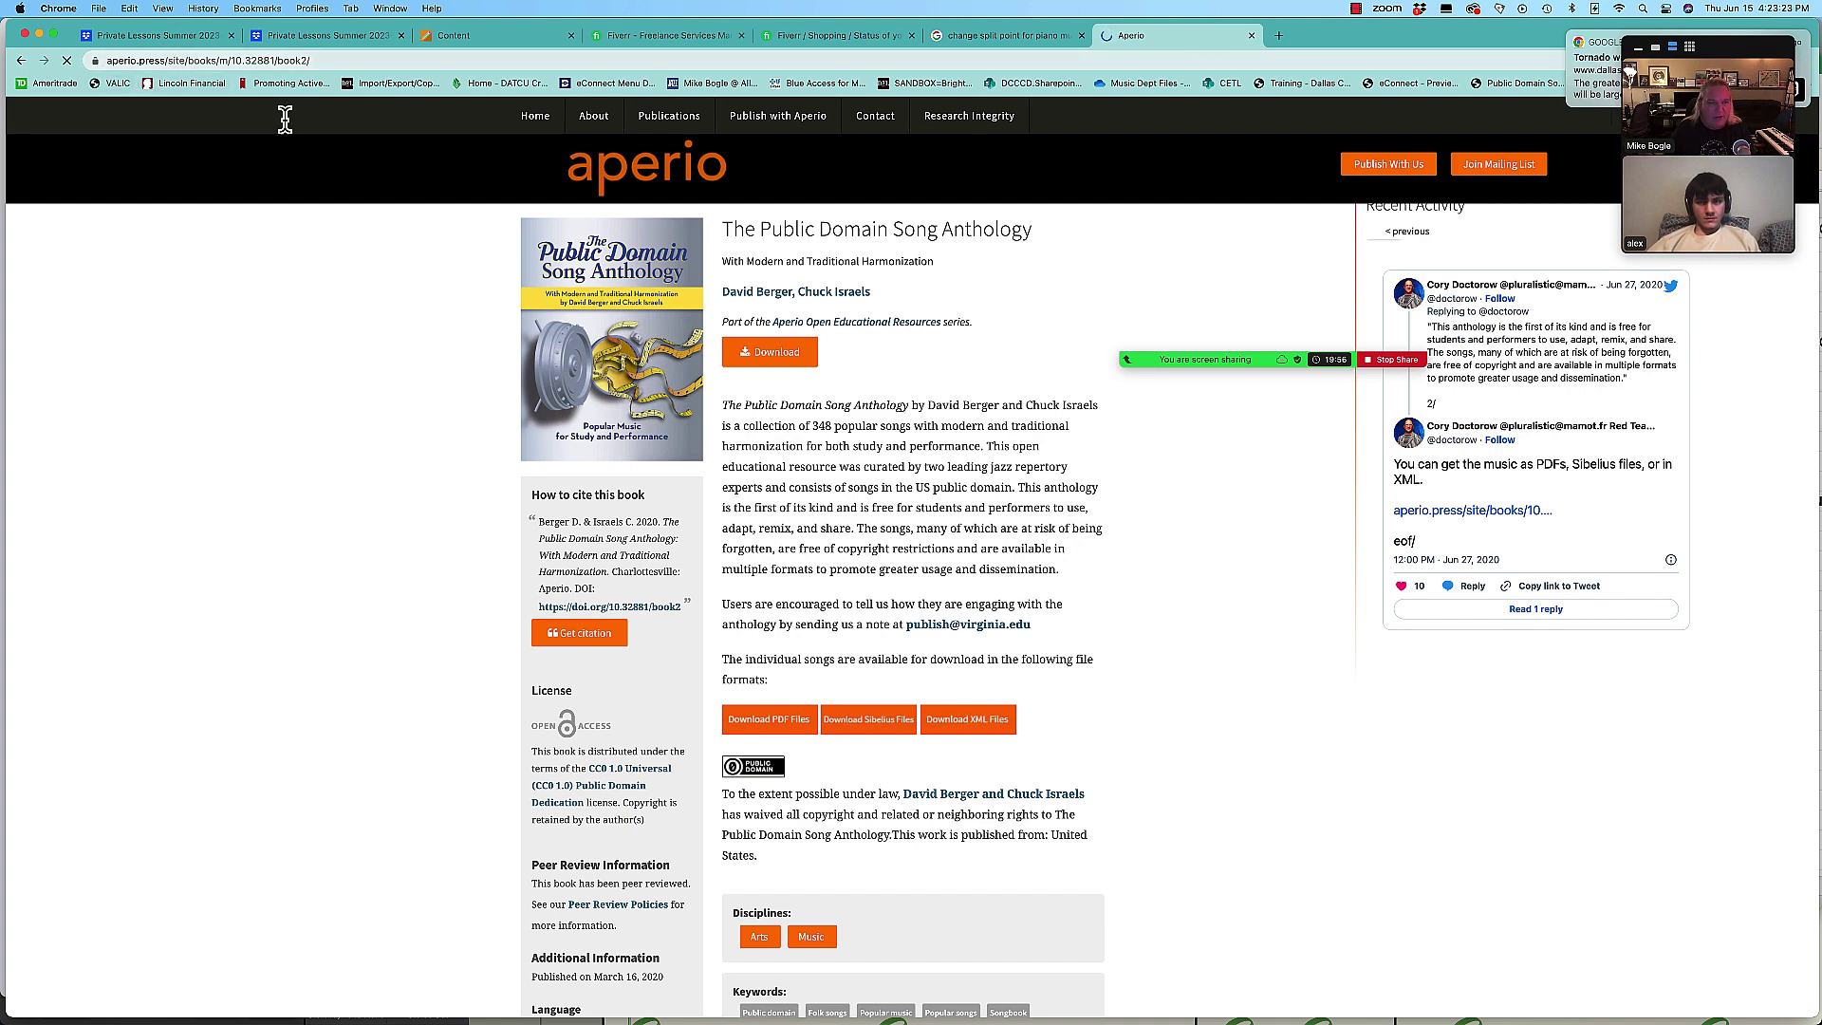
Step: Get the anthology PDF from the Aperio page's Download options and reach its Dataverse XML files
scroll(1055, 655, "down", 1)
mouse_move(765, 275)
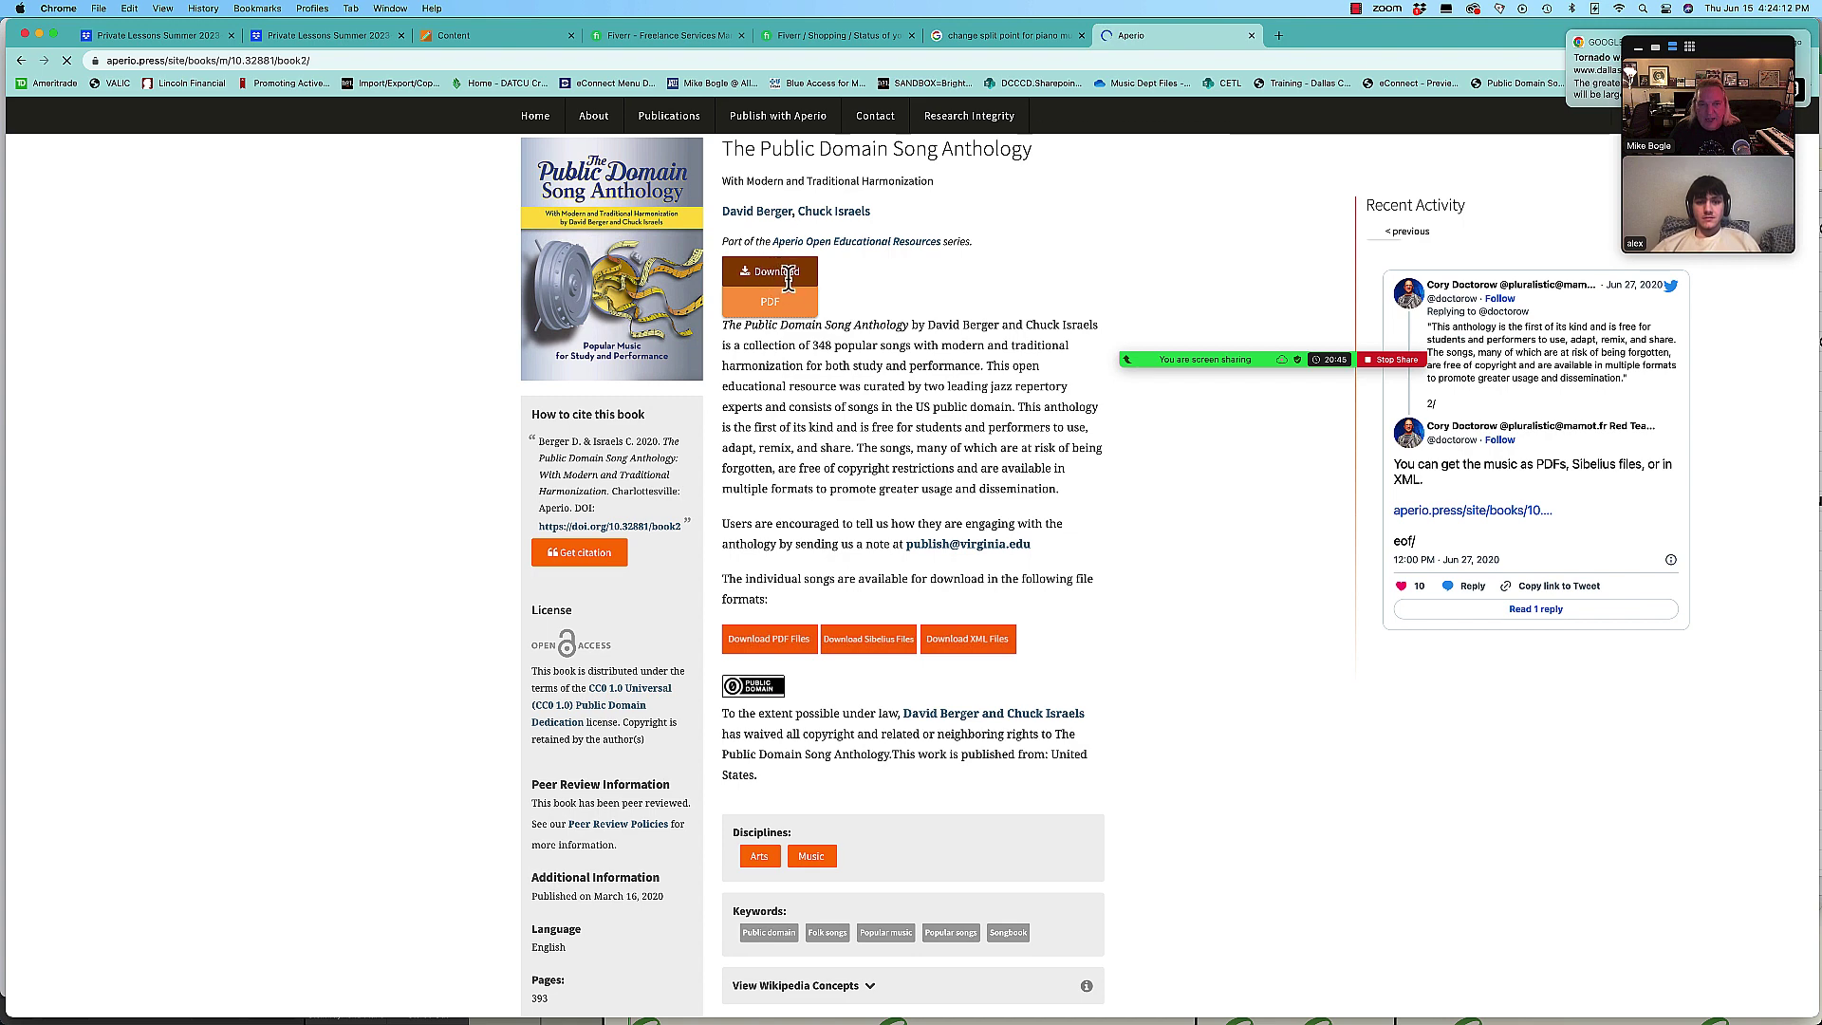
scroll(813, 317, "up", 1)
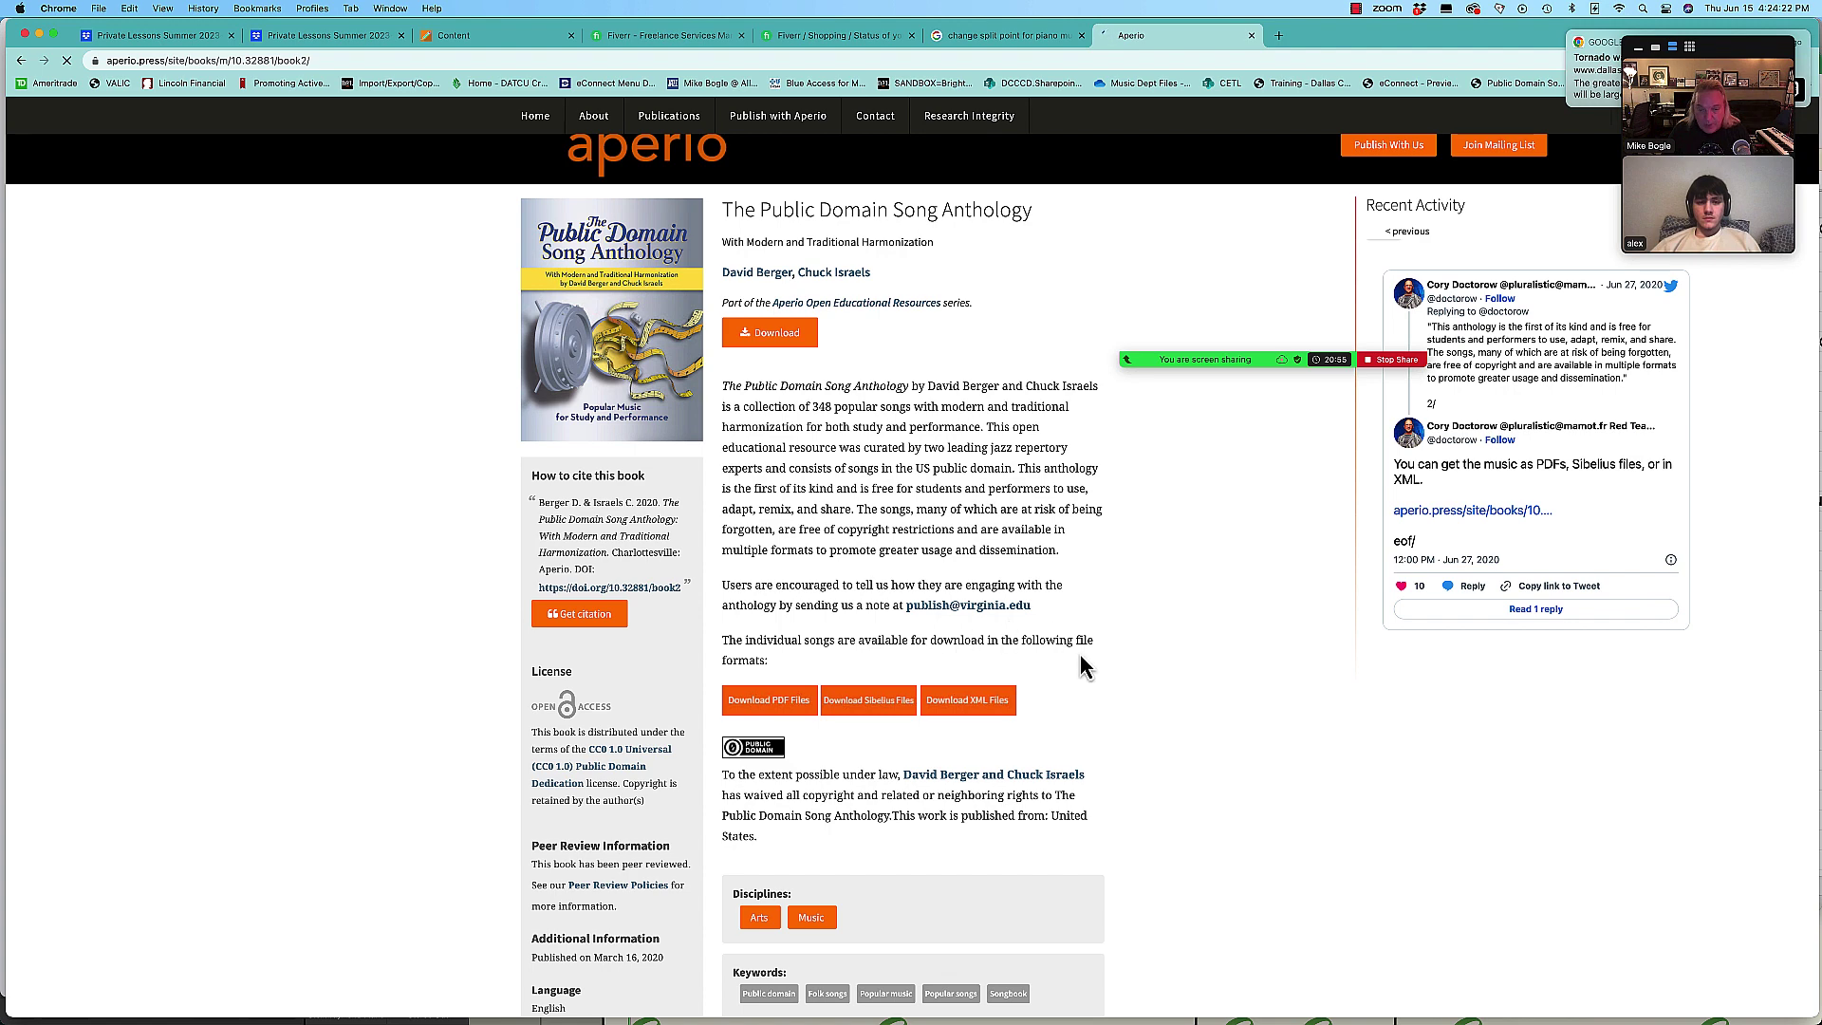
scroll(1080, 651, "down", 2)
scroll(1082, 652, "down", 1)
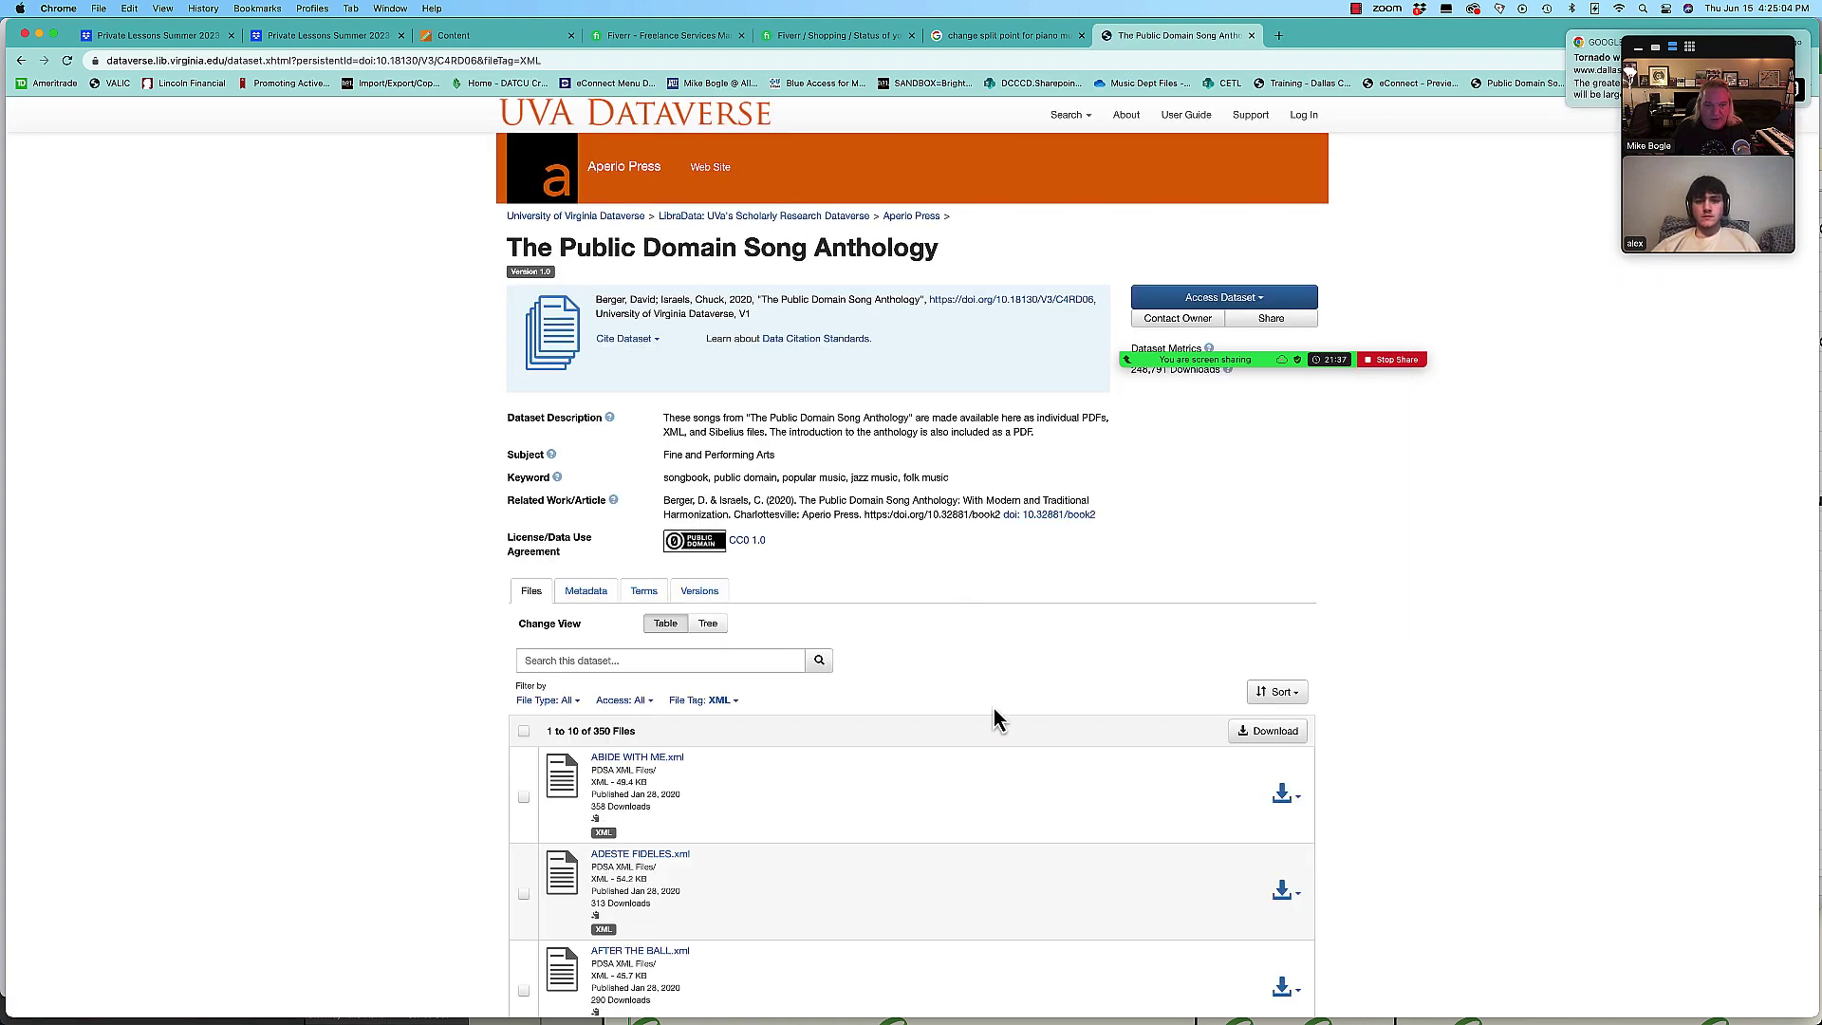
Step: Scroll through the Dataverse XML song list, then bring Finder's Downloads folder forward
scroll(1426, 708, "down", 10)
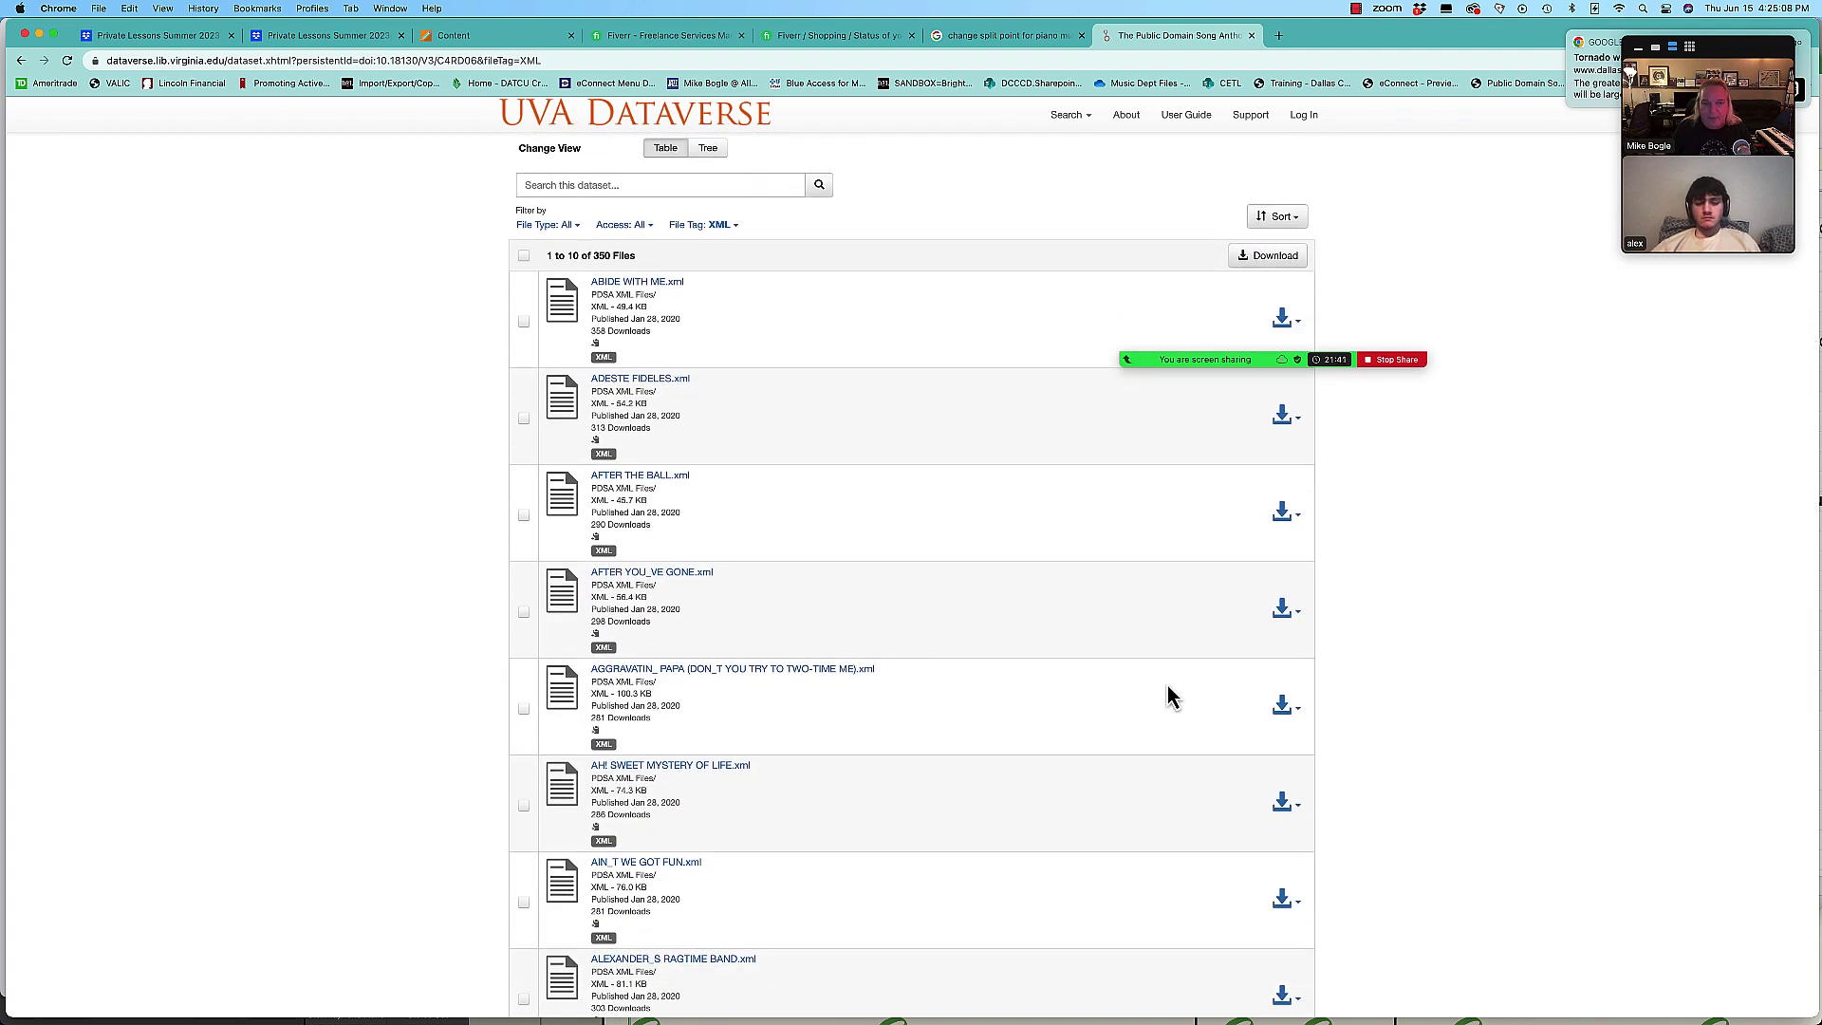
scroll(1155, 692, "down", 2)
key("super+Tab")
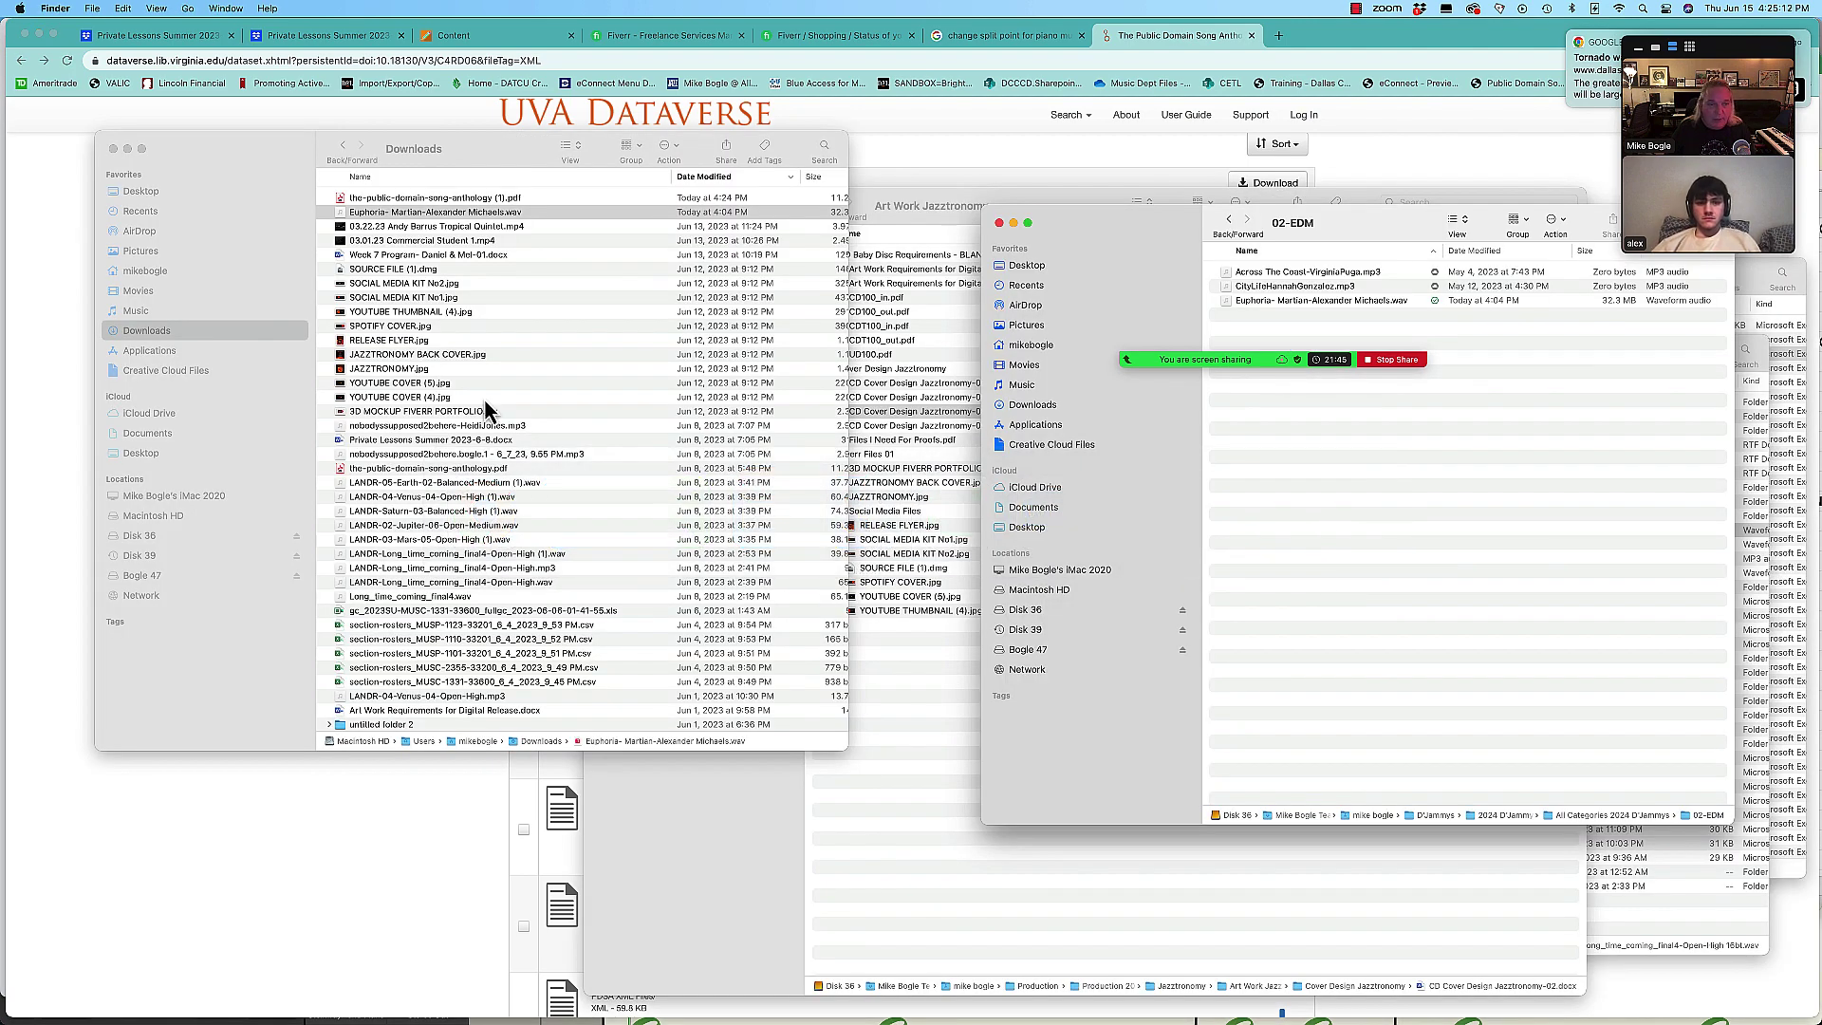
Step: Open the anthology PDF in Acrobat on the left half and scroll to page 21, Abide With Me
double_click(341, 200)
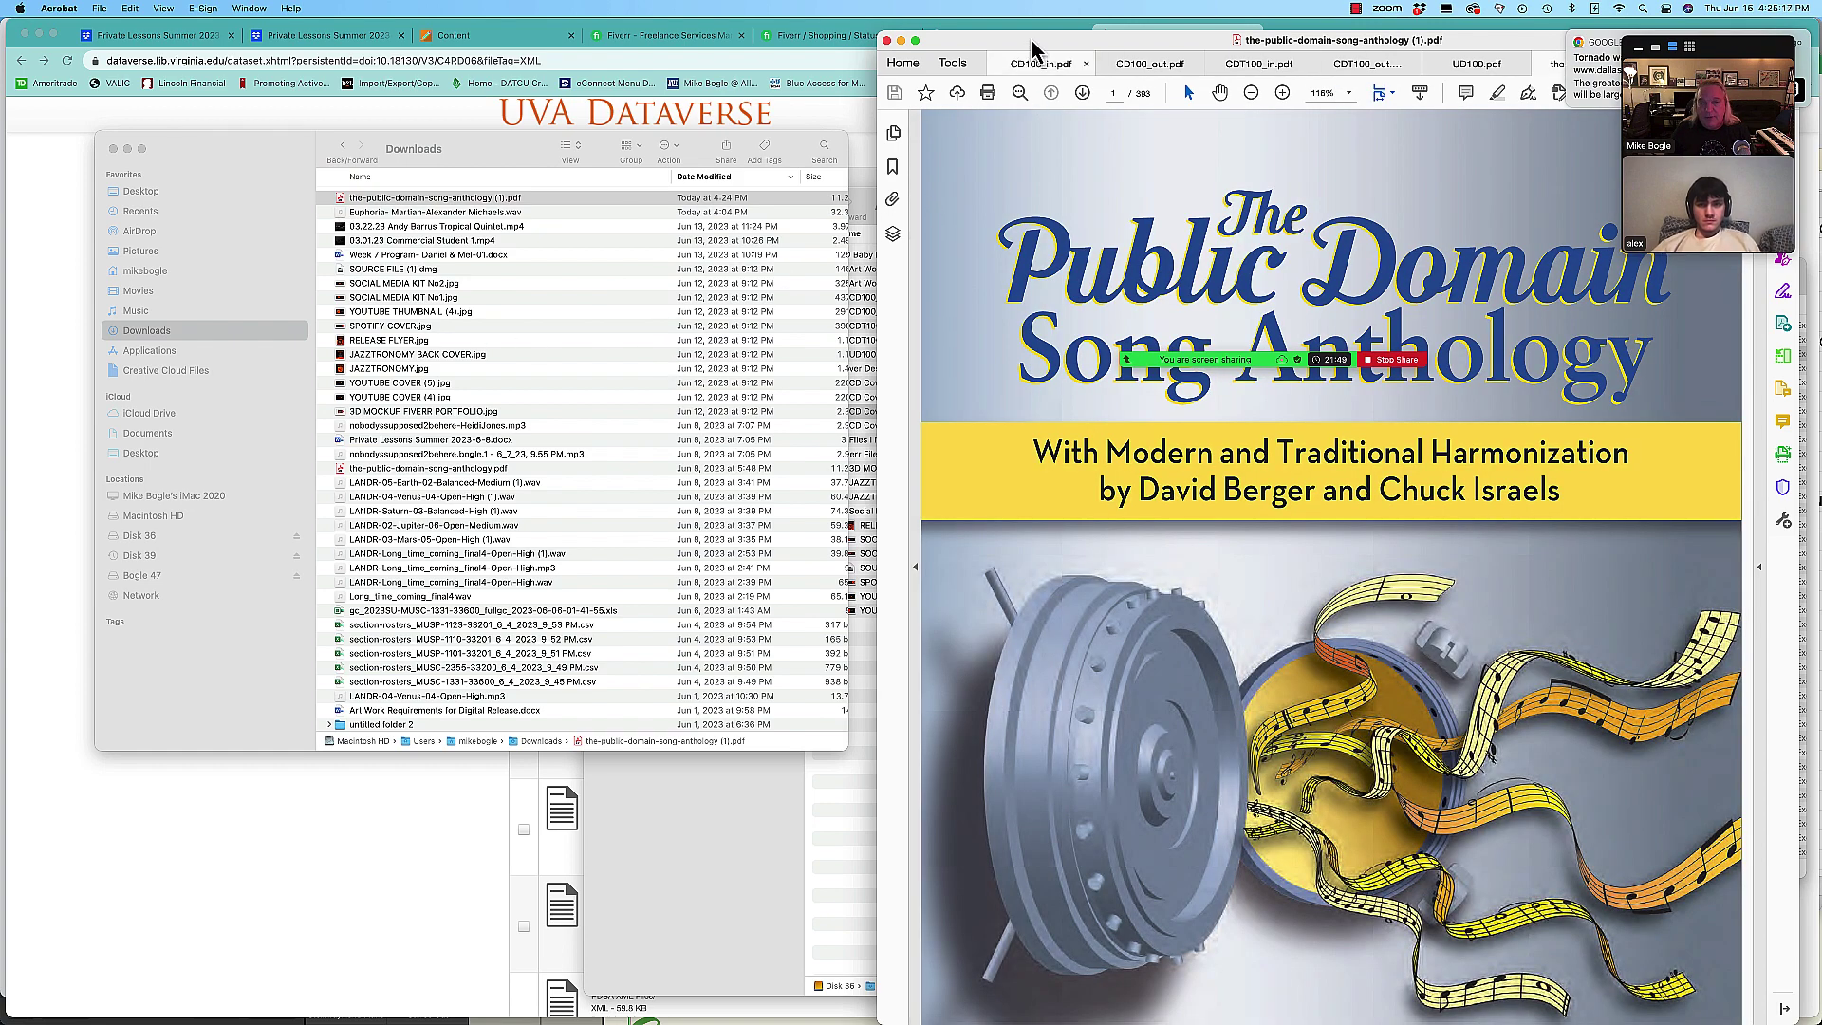
left_click_drag(1038, 40, 235, 11)
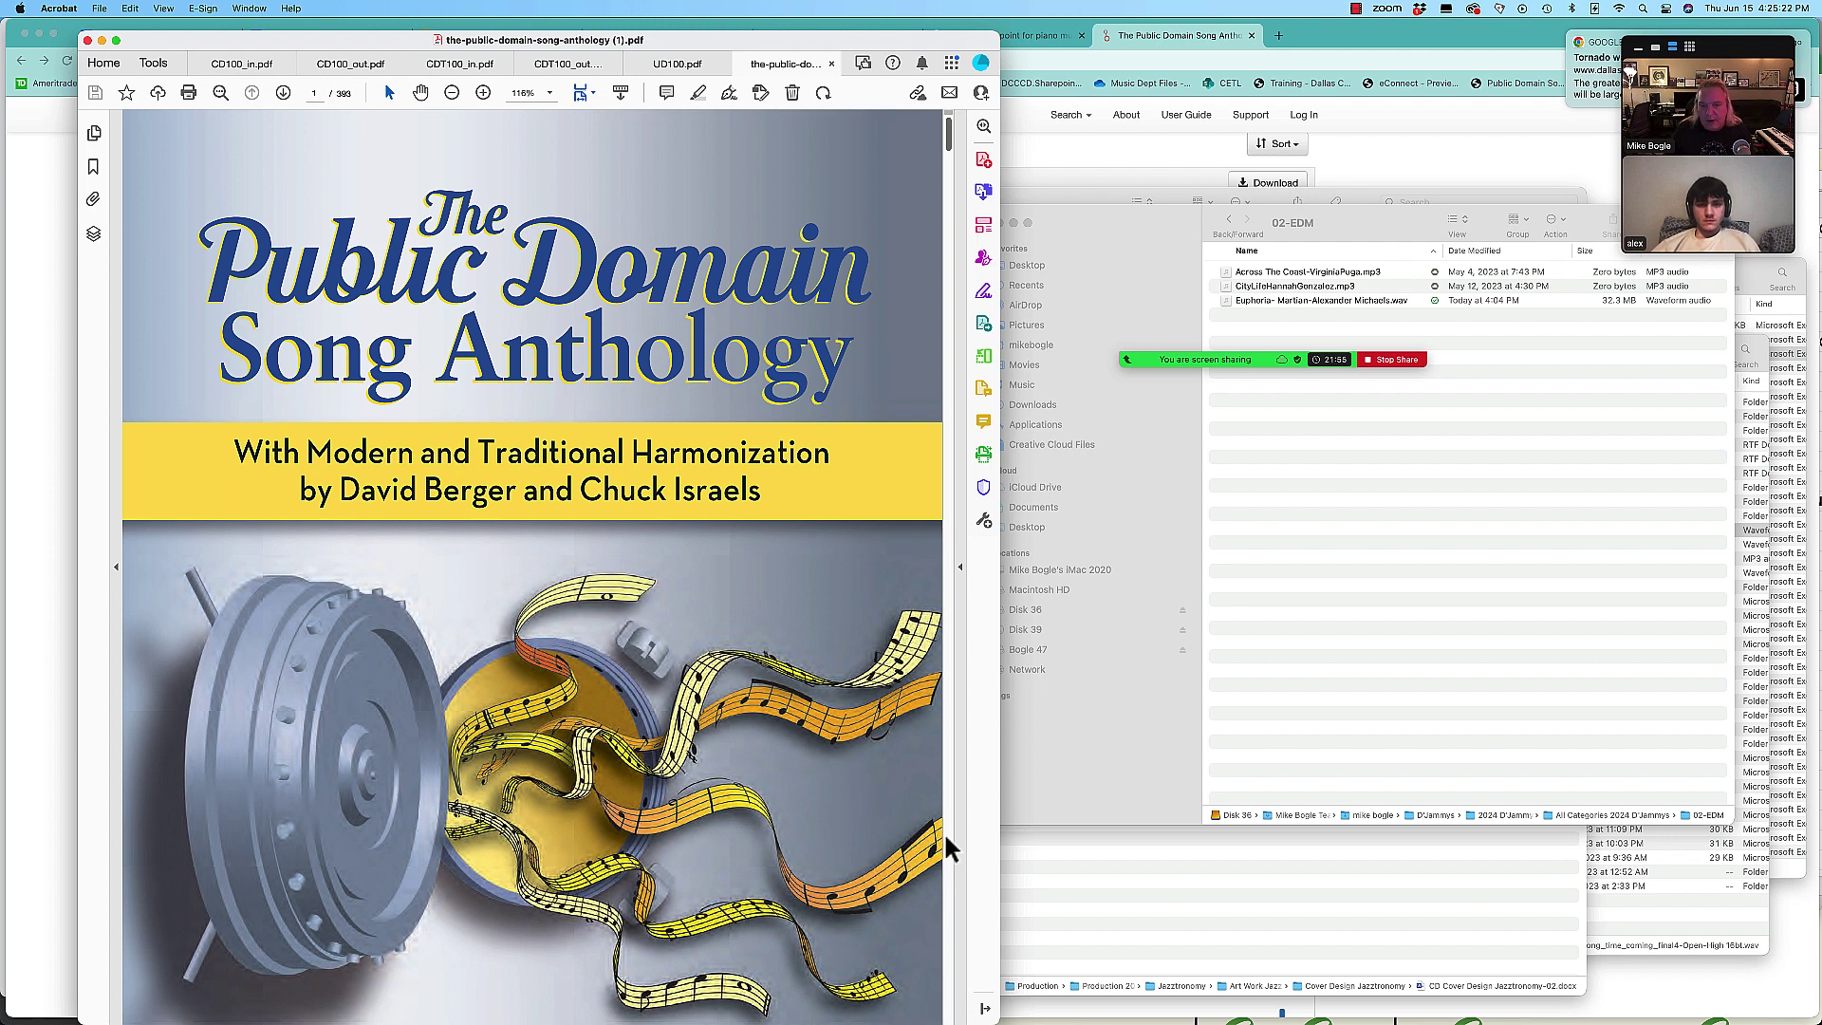
scroll(946, 837, "down", 10)
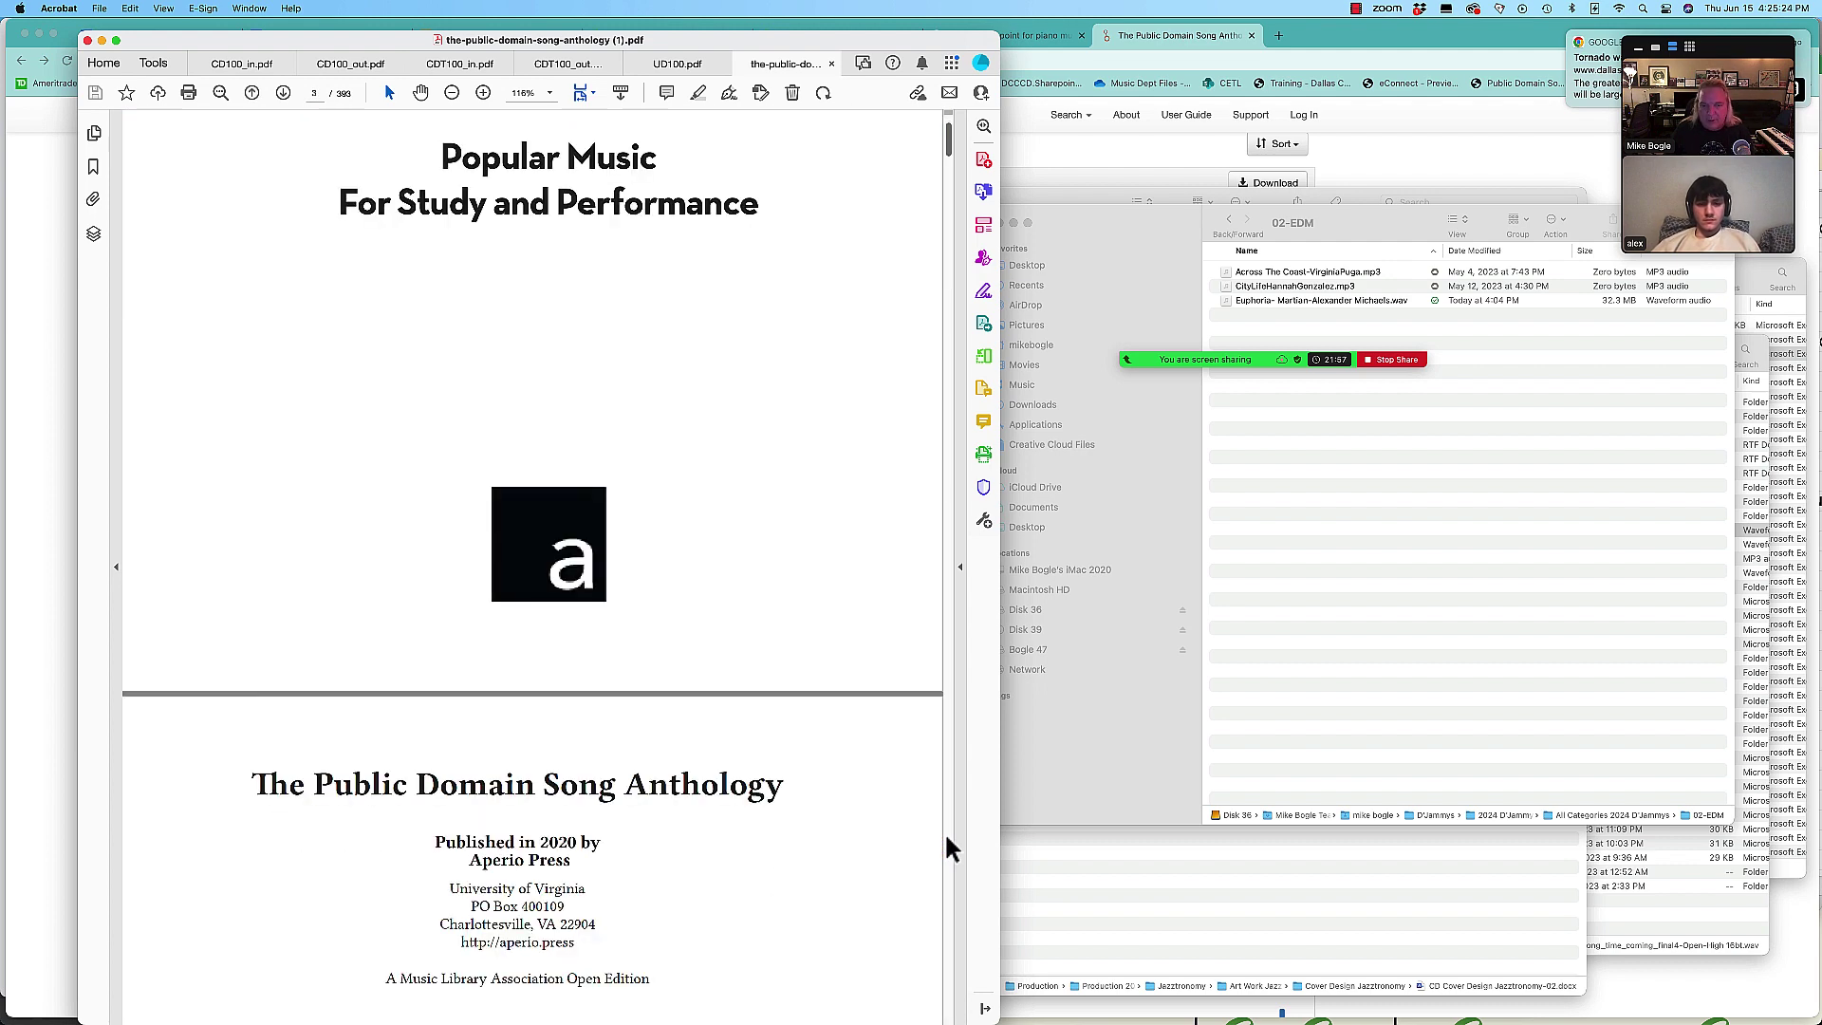
scroll(946, 836, "down", 15)
scroll(949, 848, "down", 15)
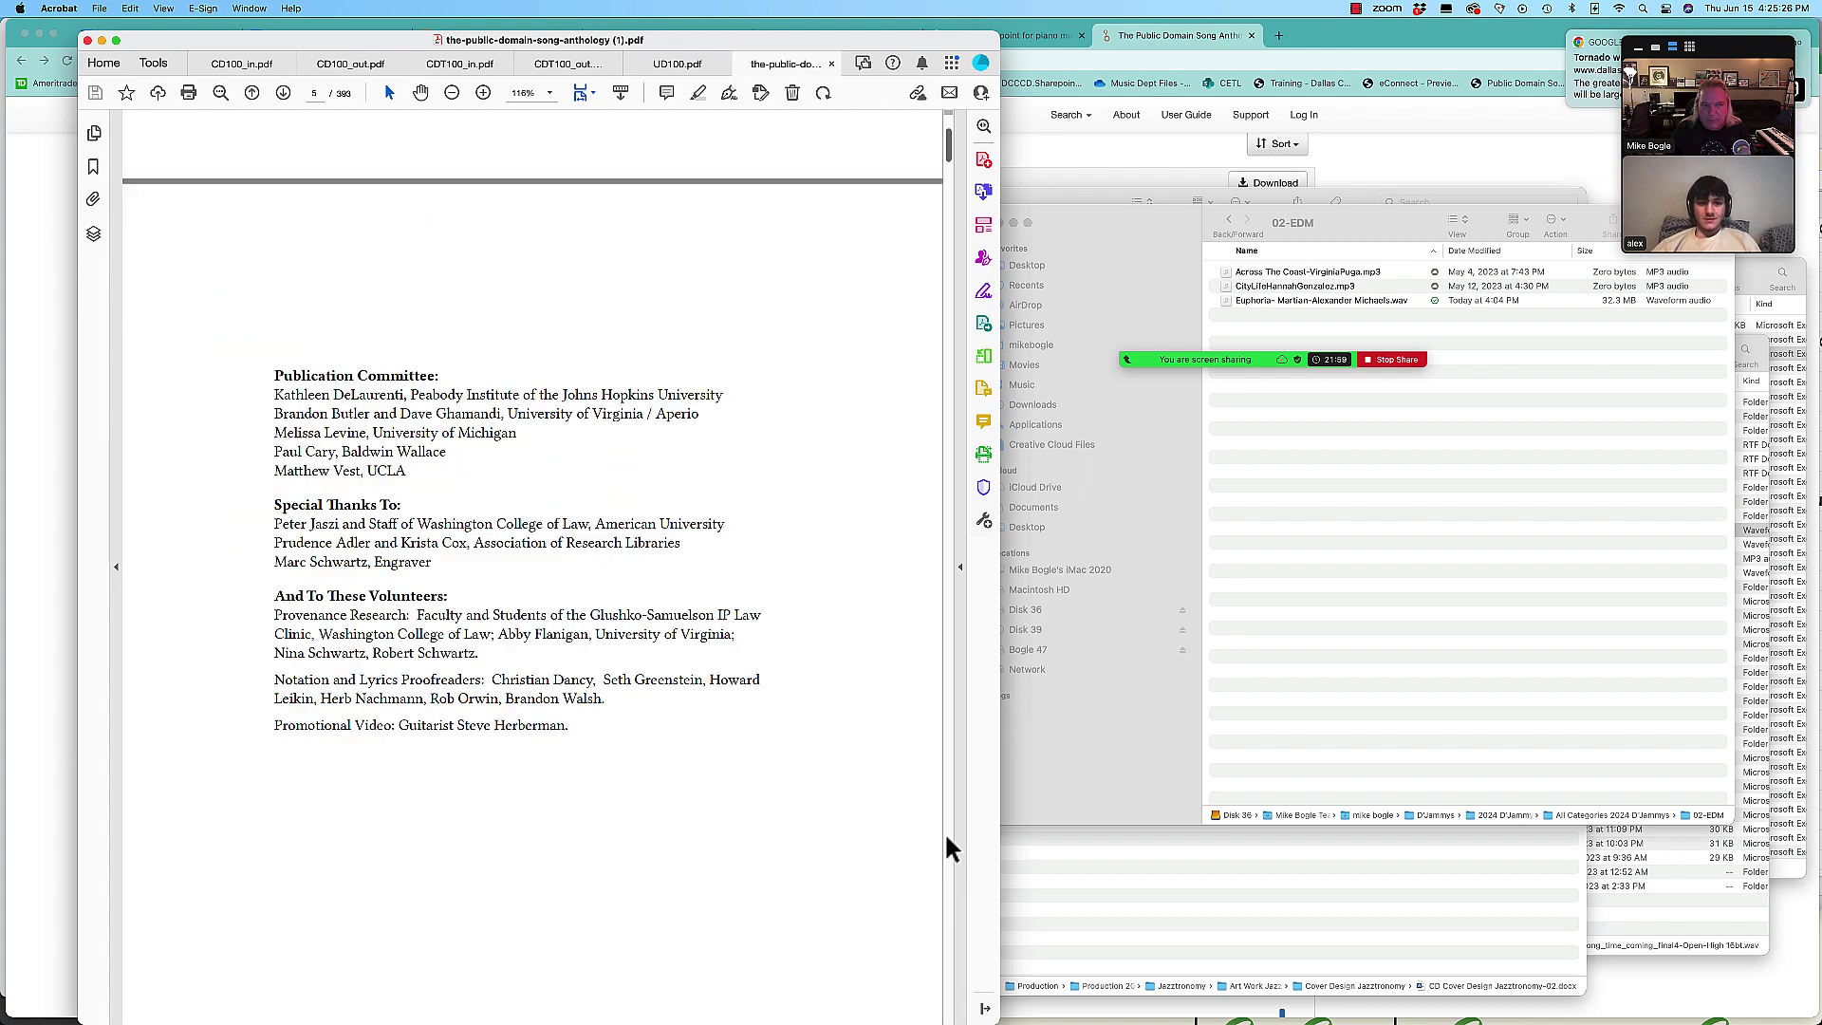
scroll(946, 837, "down", 10)
scroll(946, 836, "down", 20)
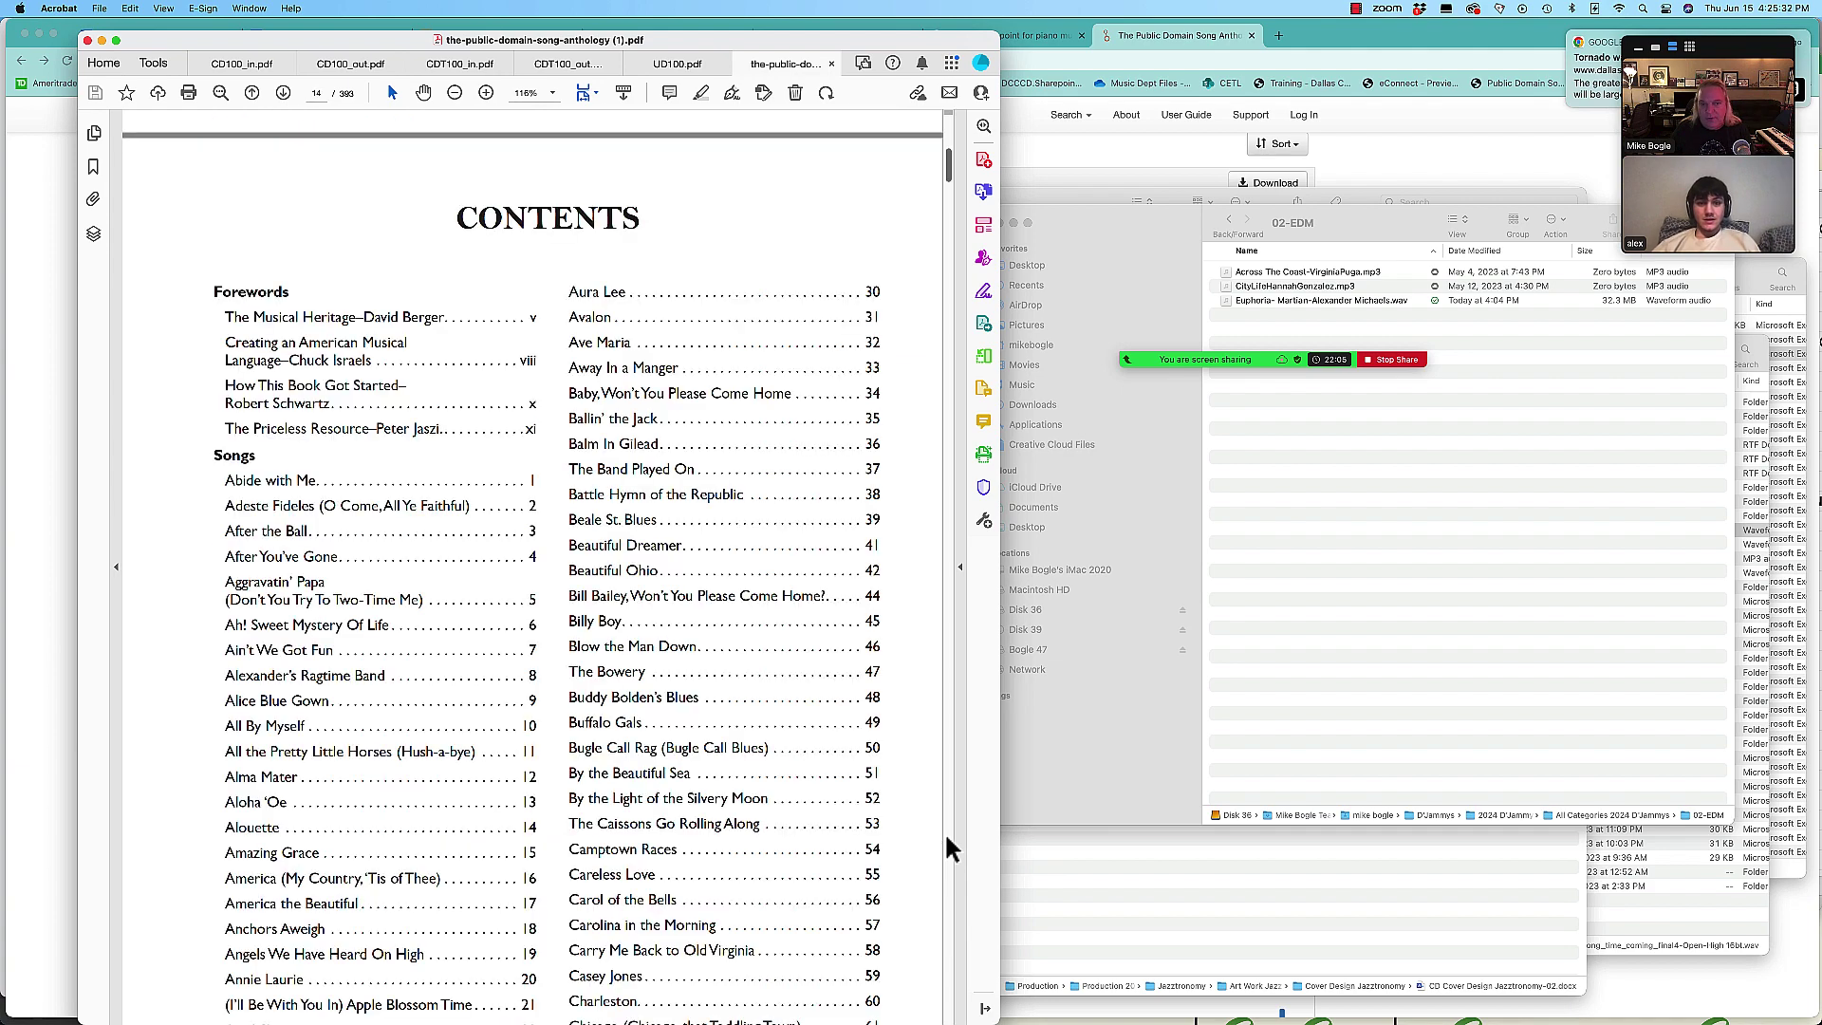
scroll(946, 837, "down", 15)
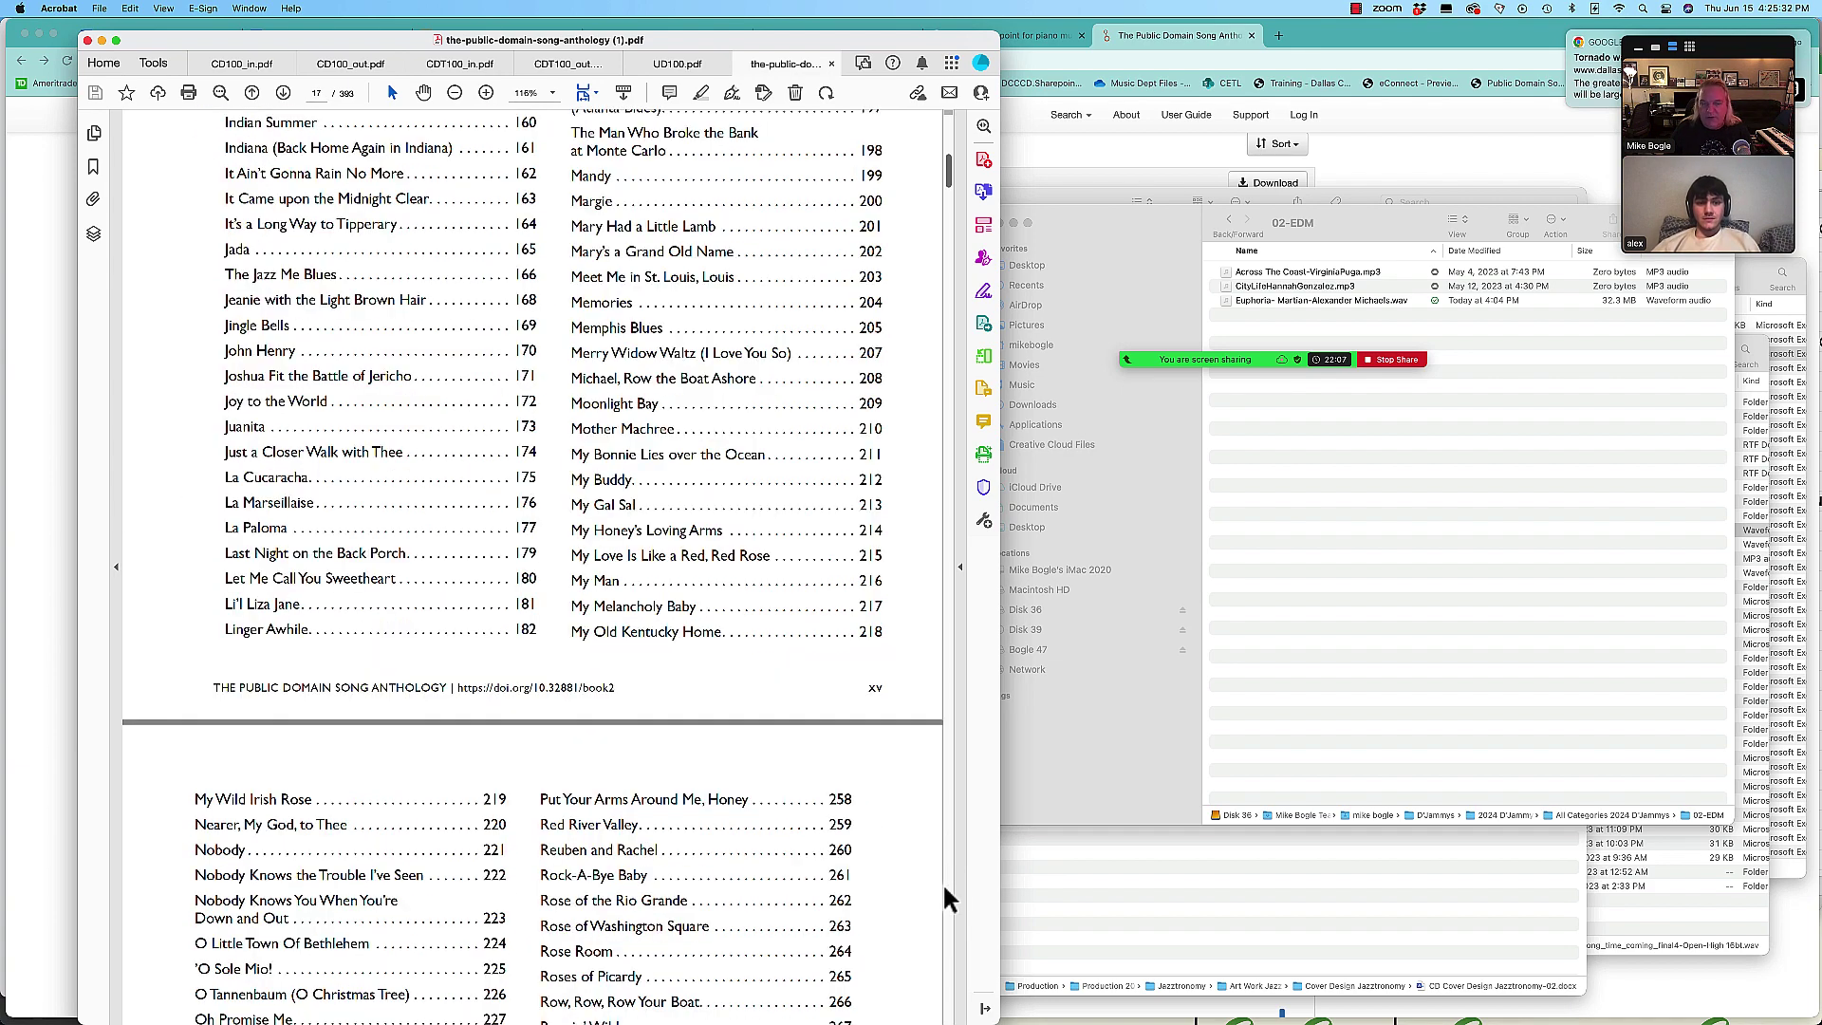
scroll(947, 886, "down", 15)
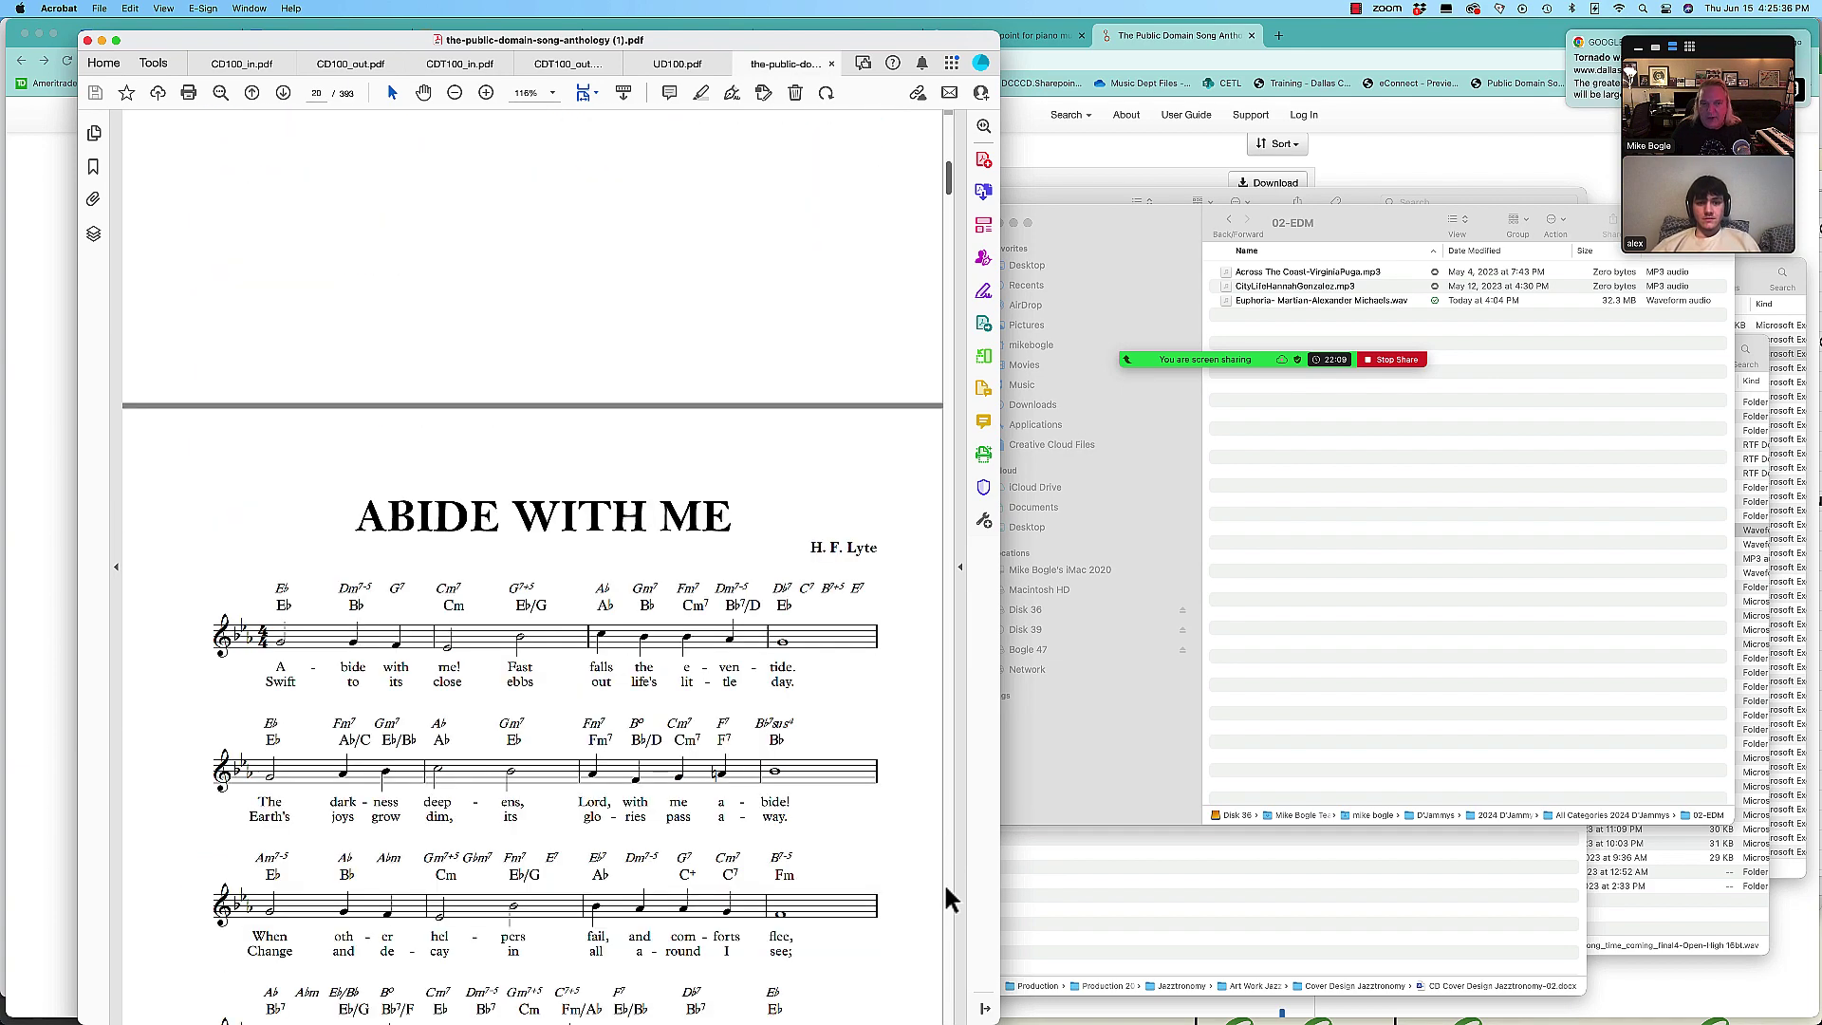
scroll(791, 818, "down", 5)
scroll(792, 822, "down", 2)
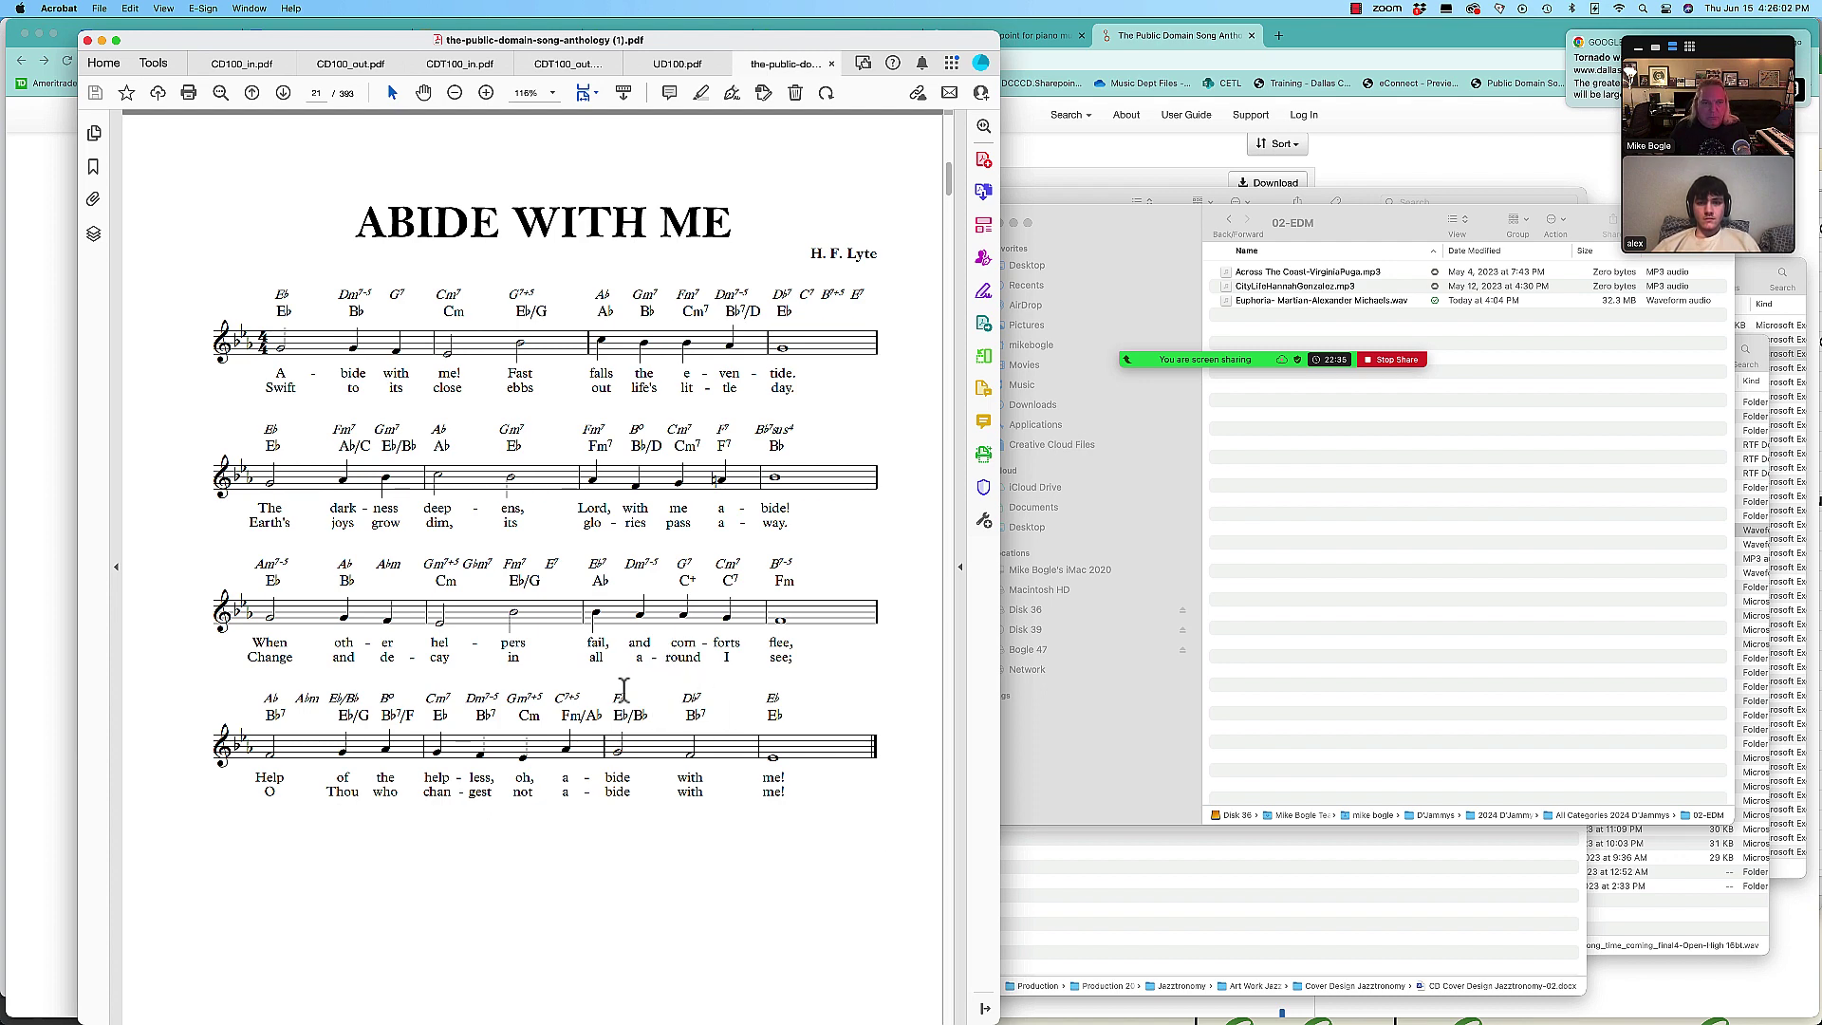
Step: Scroll on to page 32, the Alma Mater lead sheet by Thompson/Weeks & Smith
scroll(623, 700, "down", 5)
scroll(623, 692, "down", 8)
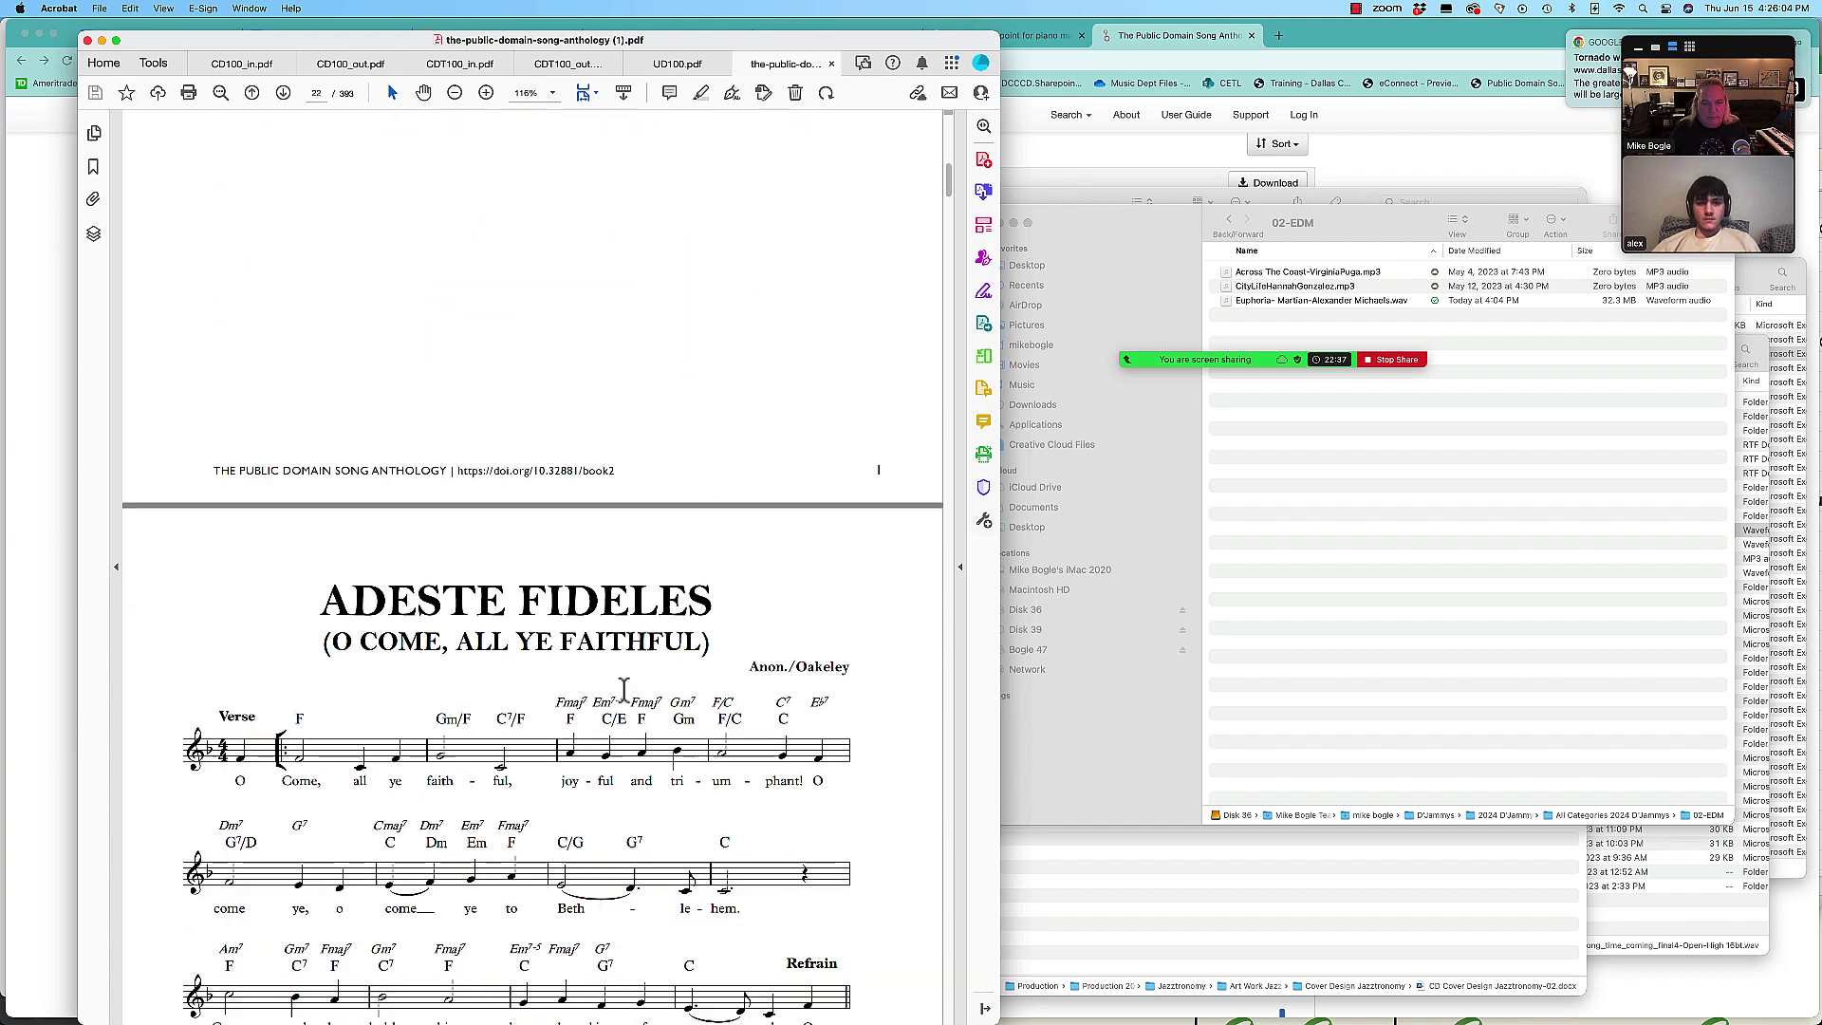
scroll(624, 691, "down", 9)
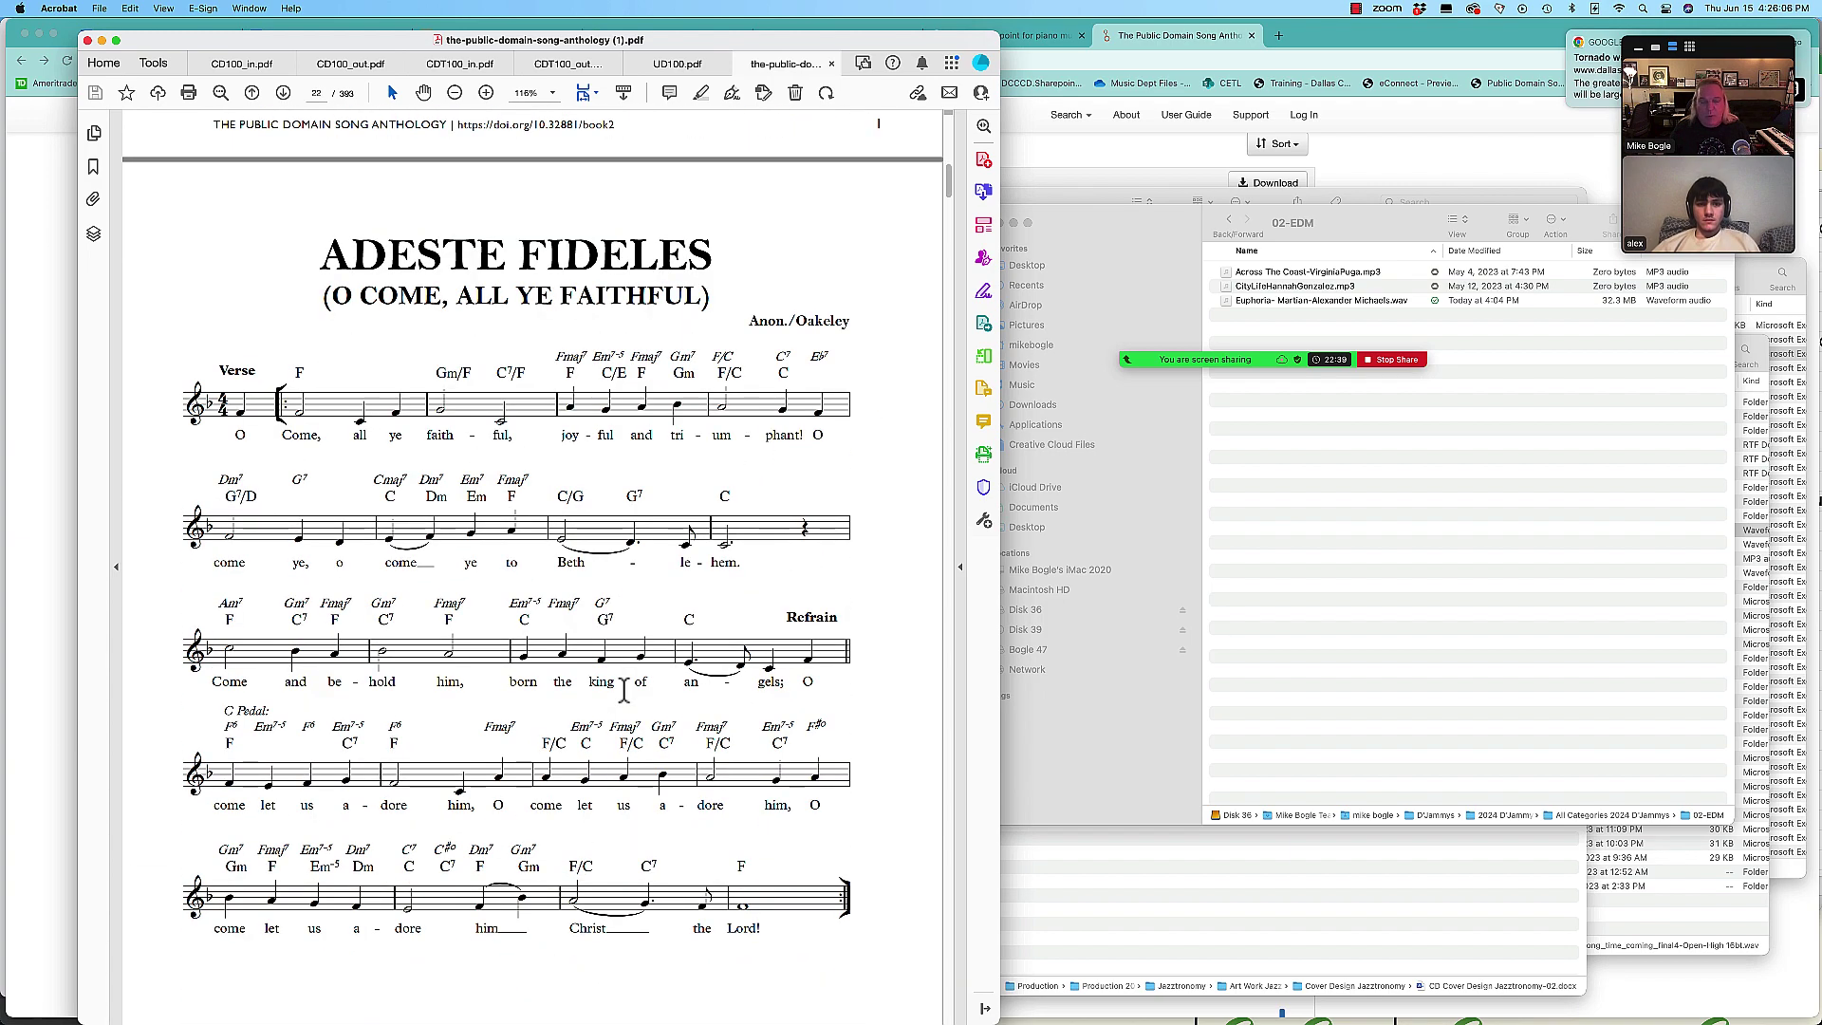
scroll(623, 691, "down", 12)
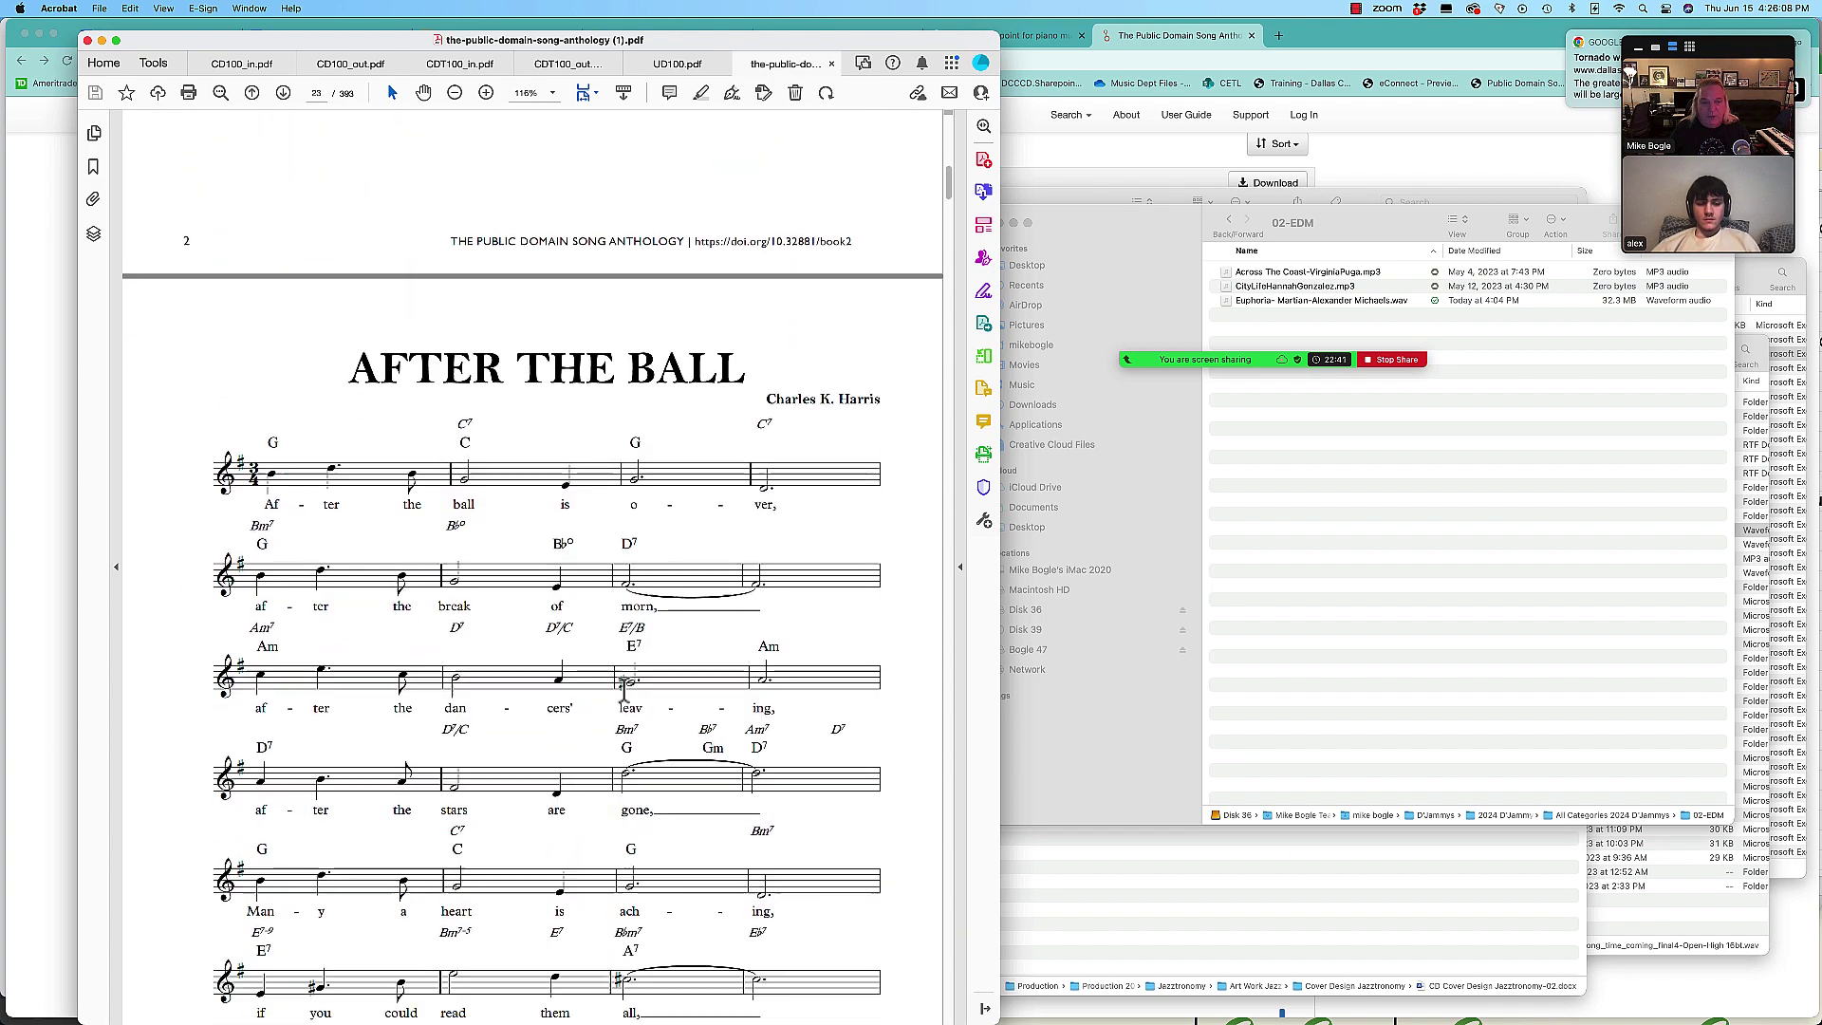
scroll(624, 700, "down", 15)
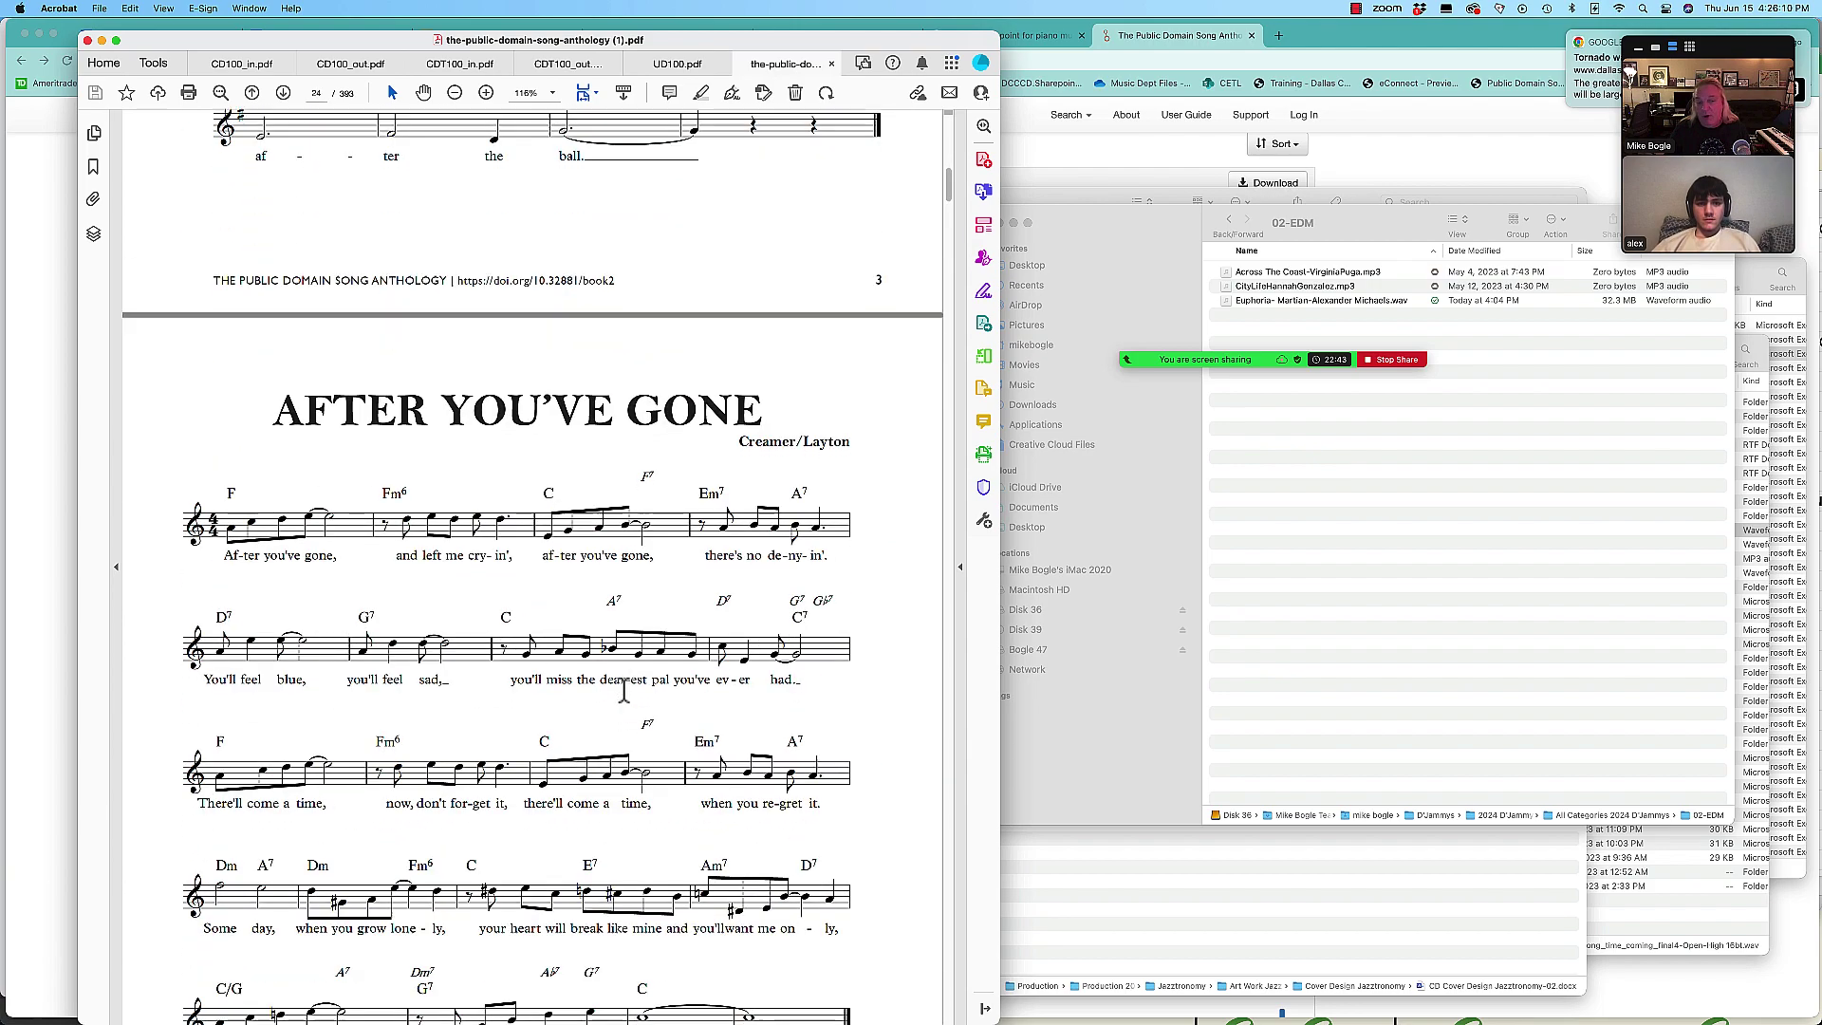
scroll(623, 701, "down", 15)
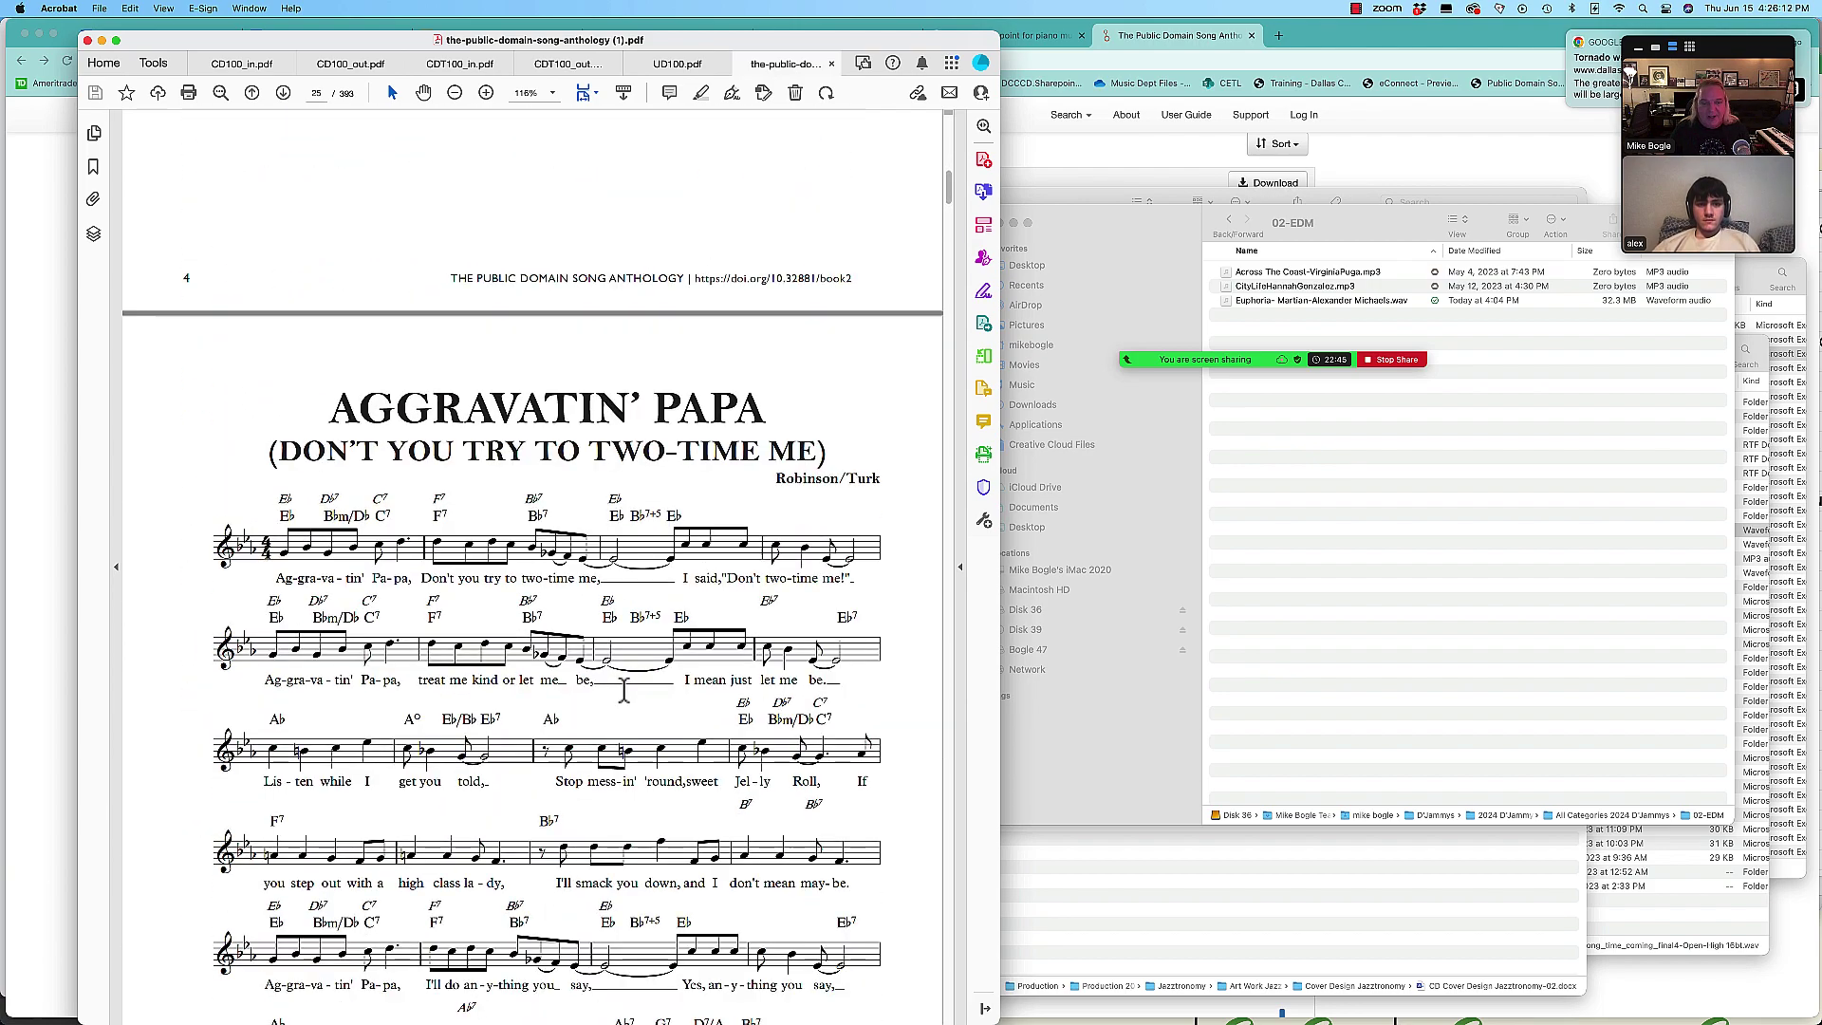
scroll(626, 700, "down", 10)
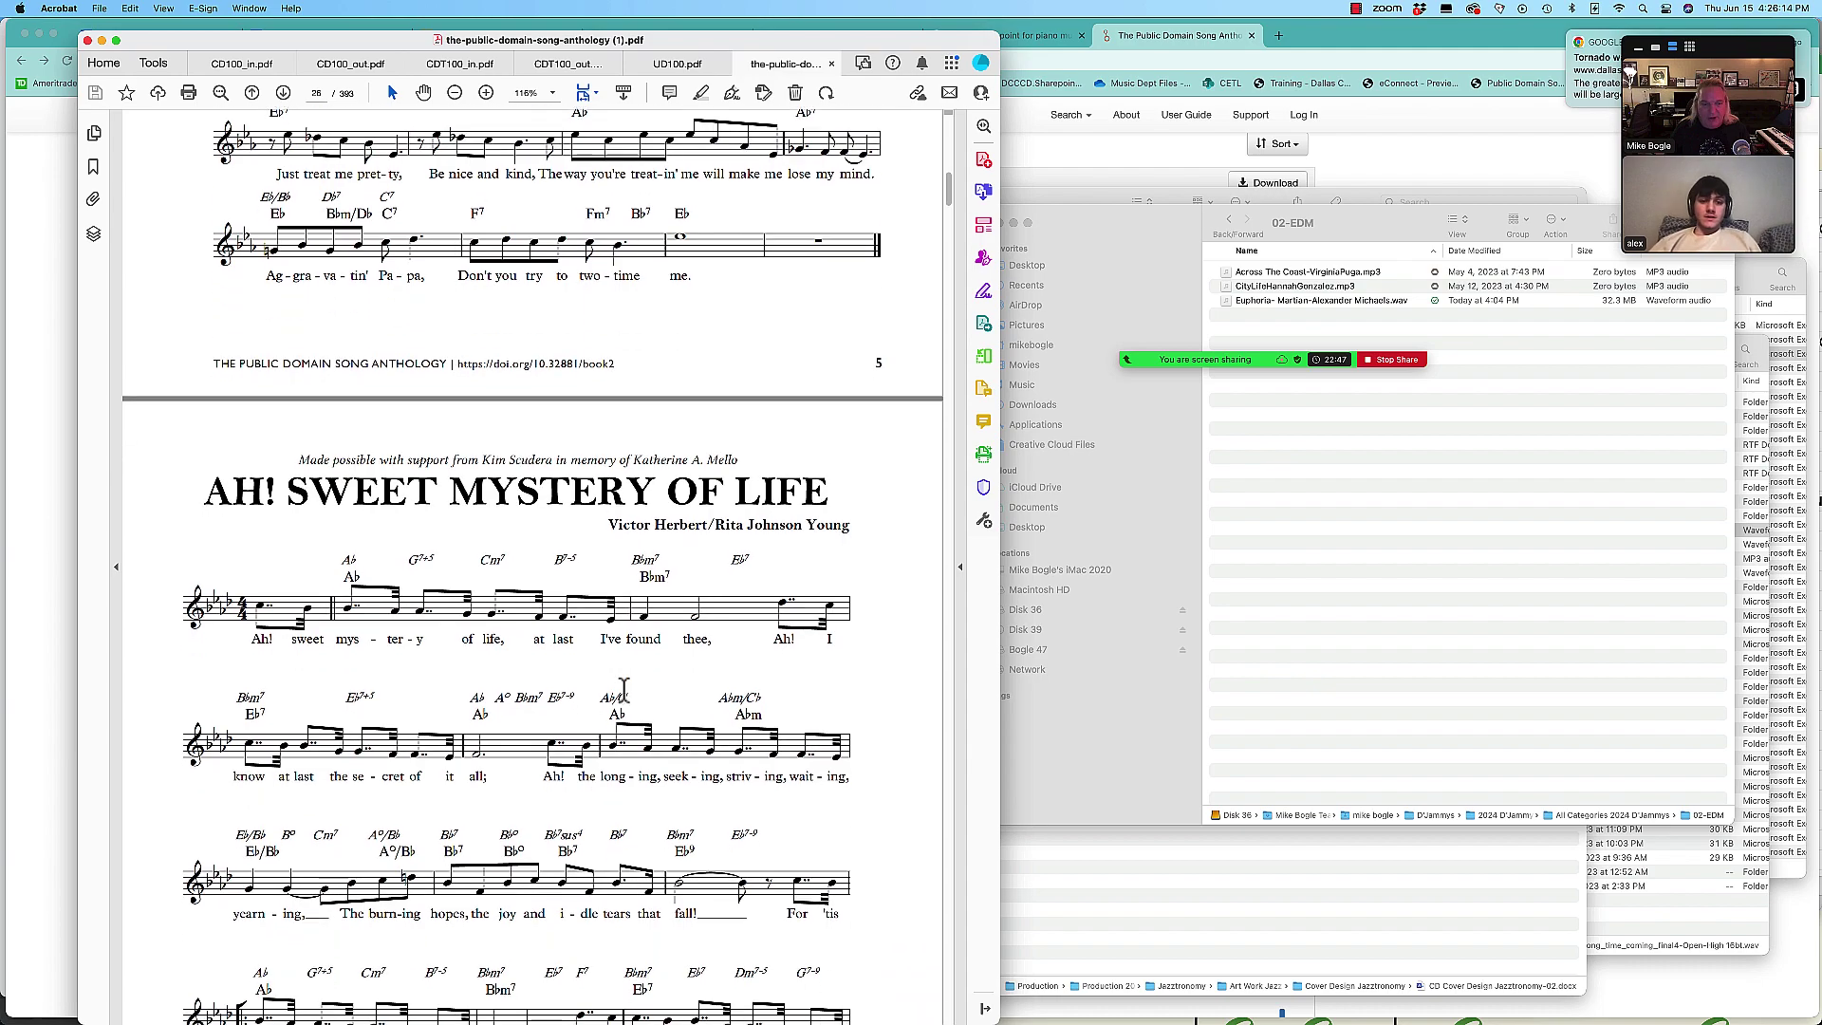
scroll(623, 691, "down", 8)
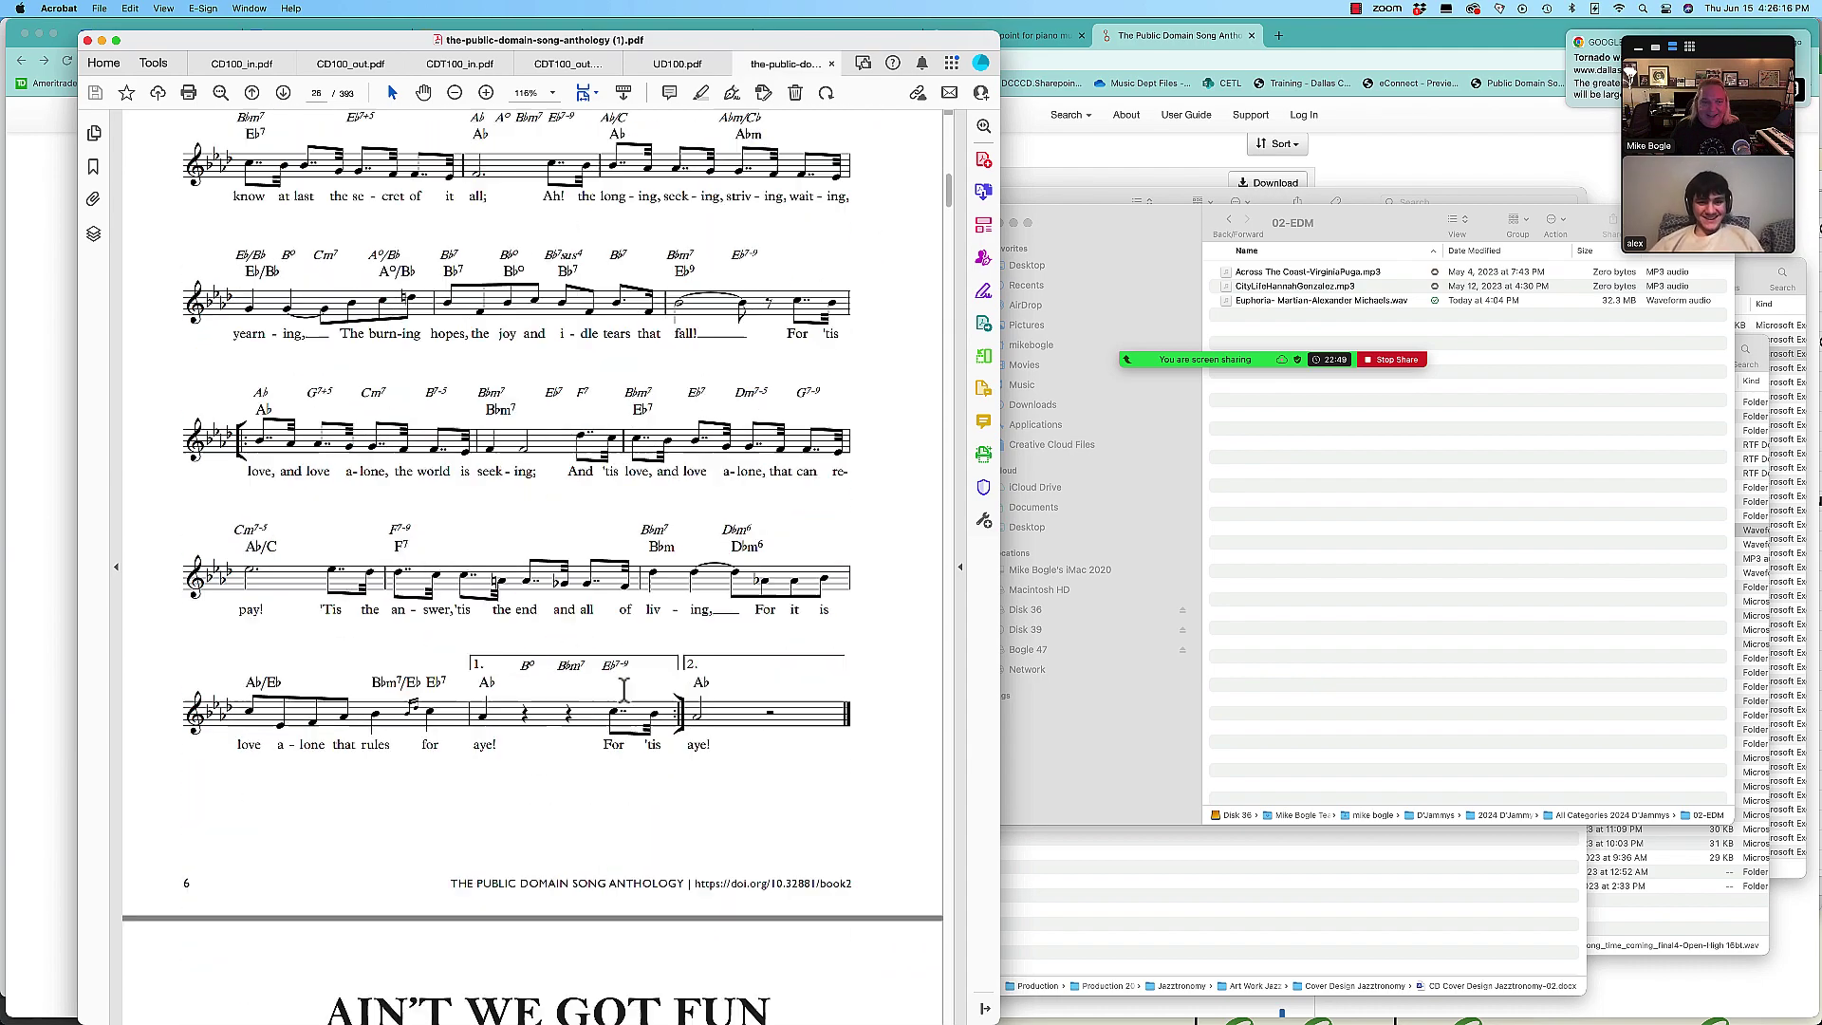
scroll(623, 691, "down", 10)
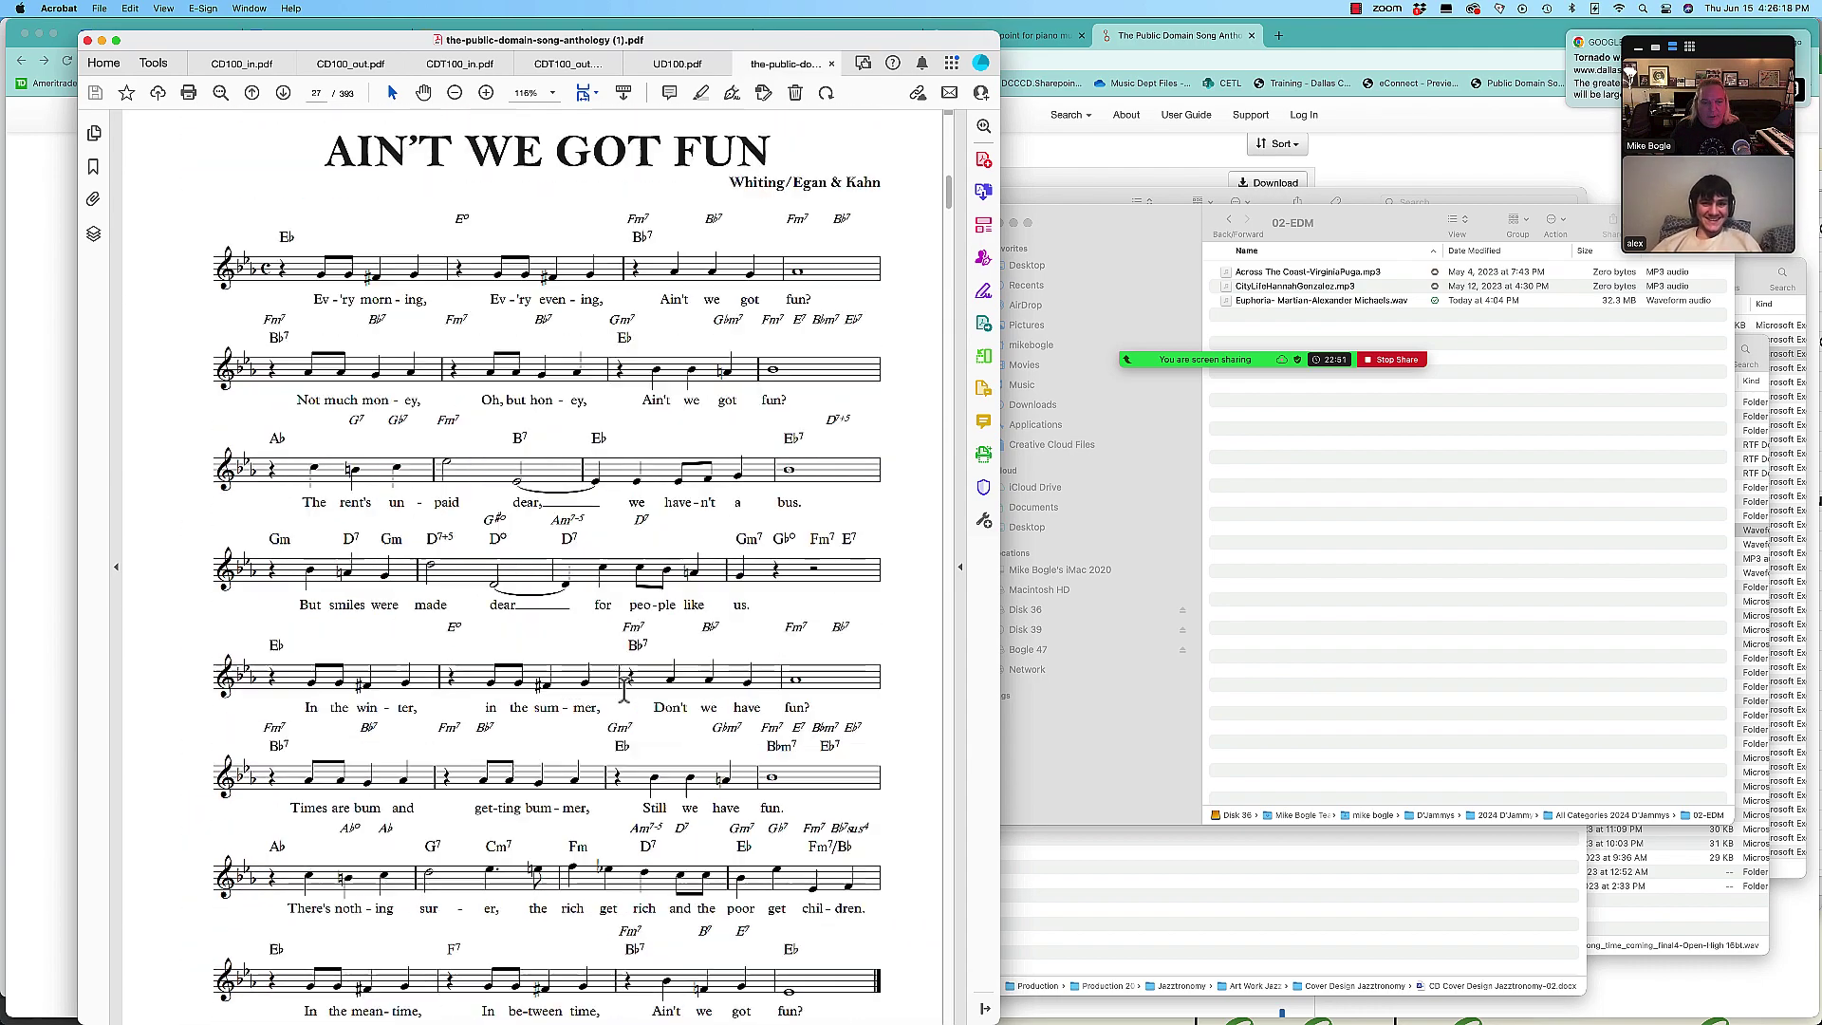
scroll(626, 701, "down", 10)
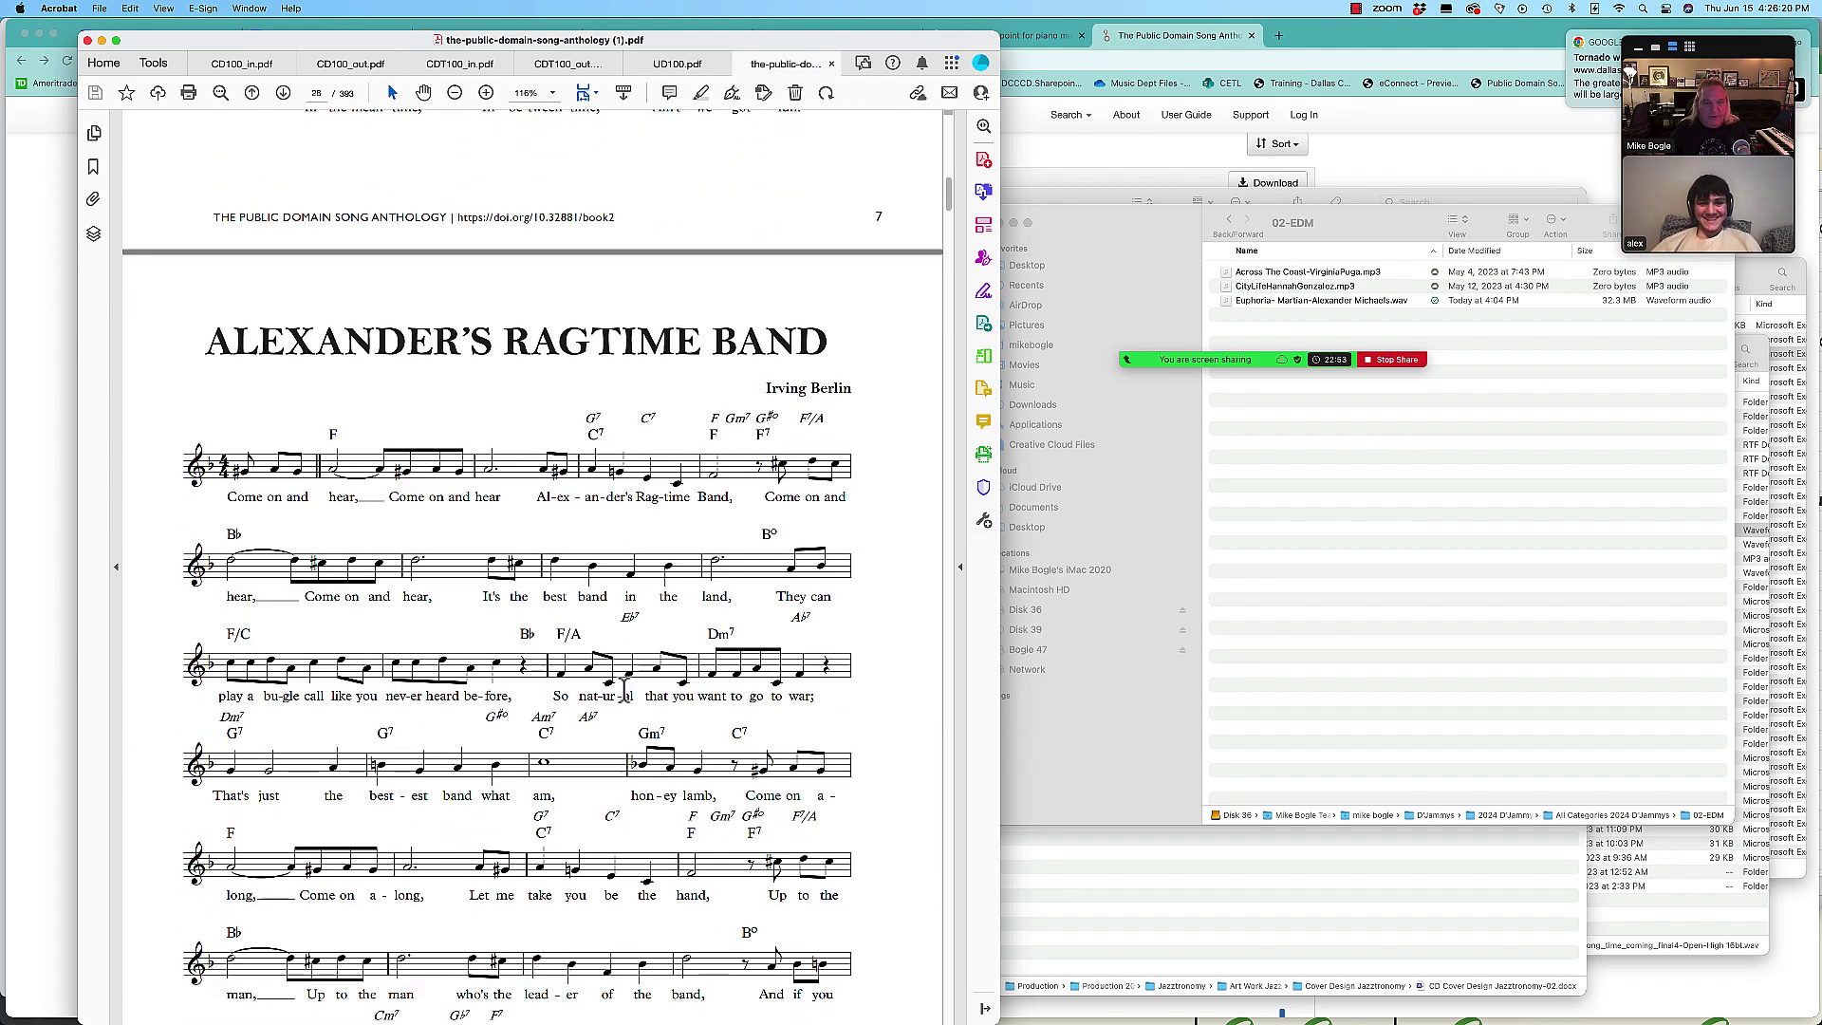
scroll(623, 691, "down", 10)
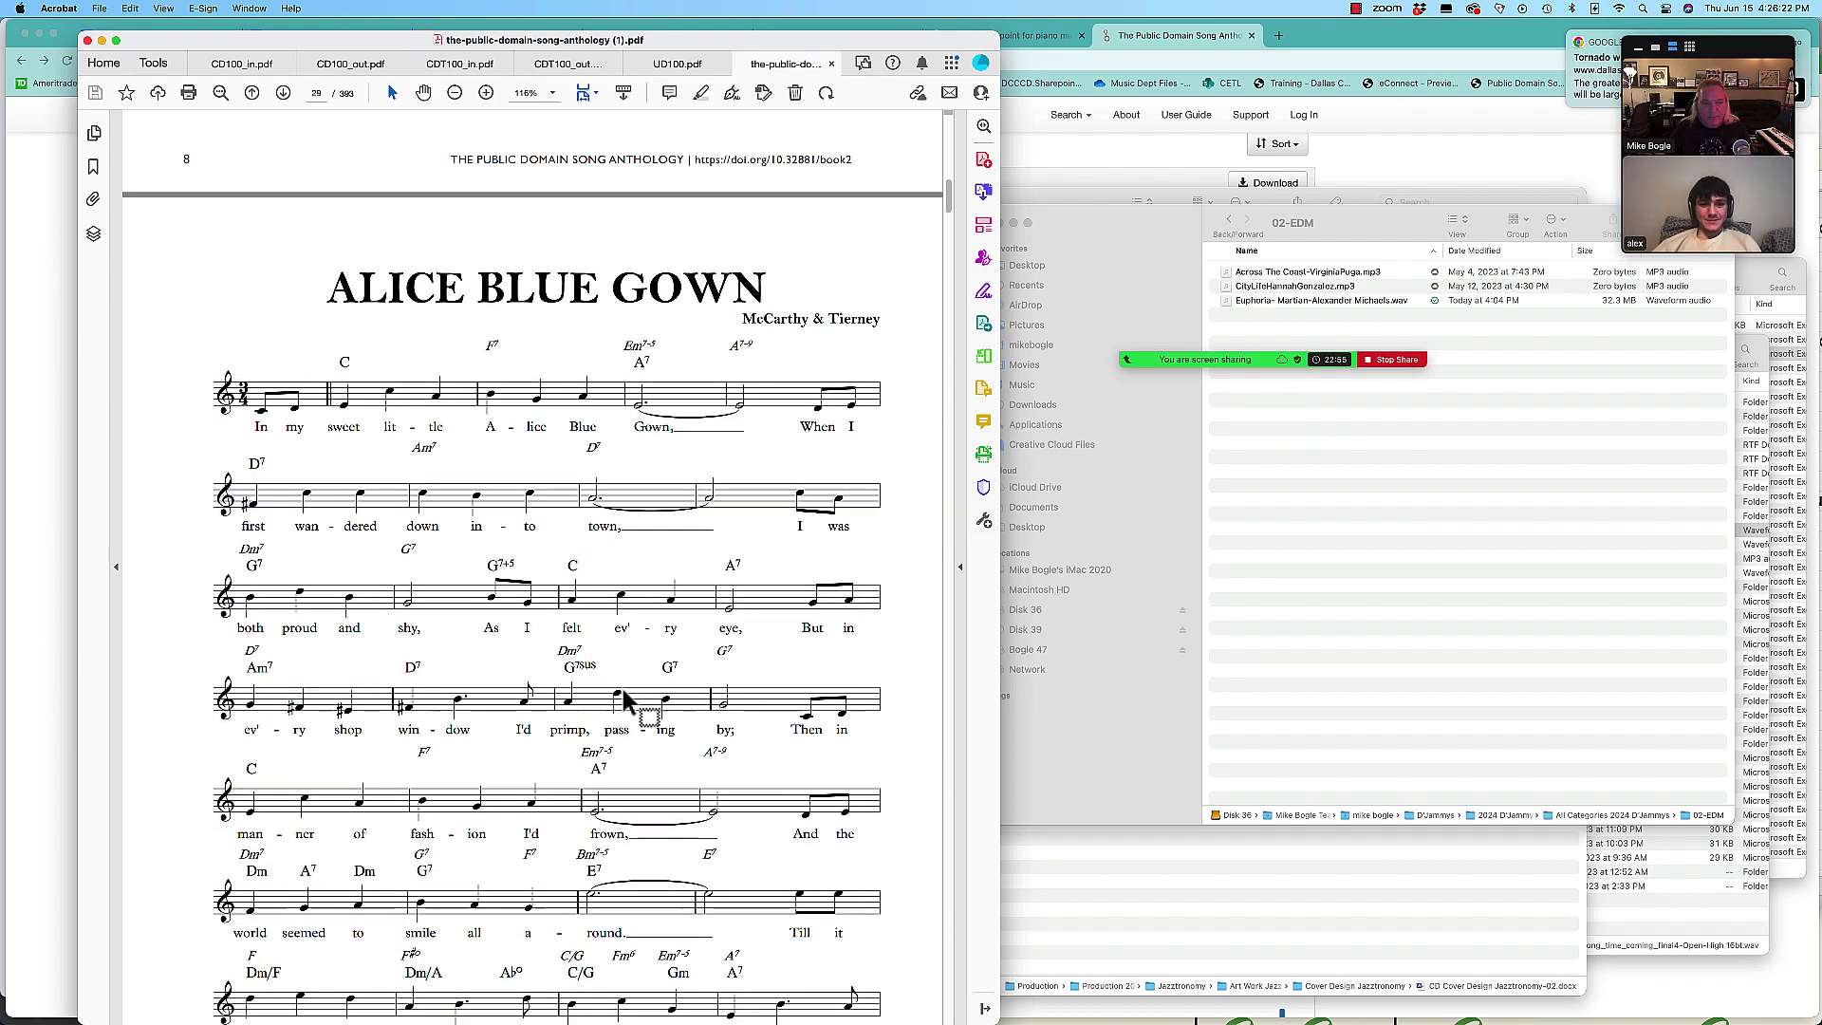
scroll(624, 701, "down", 10)
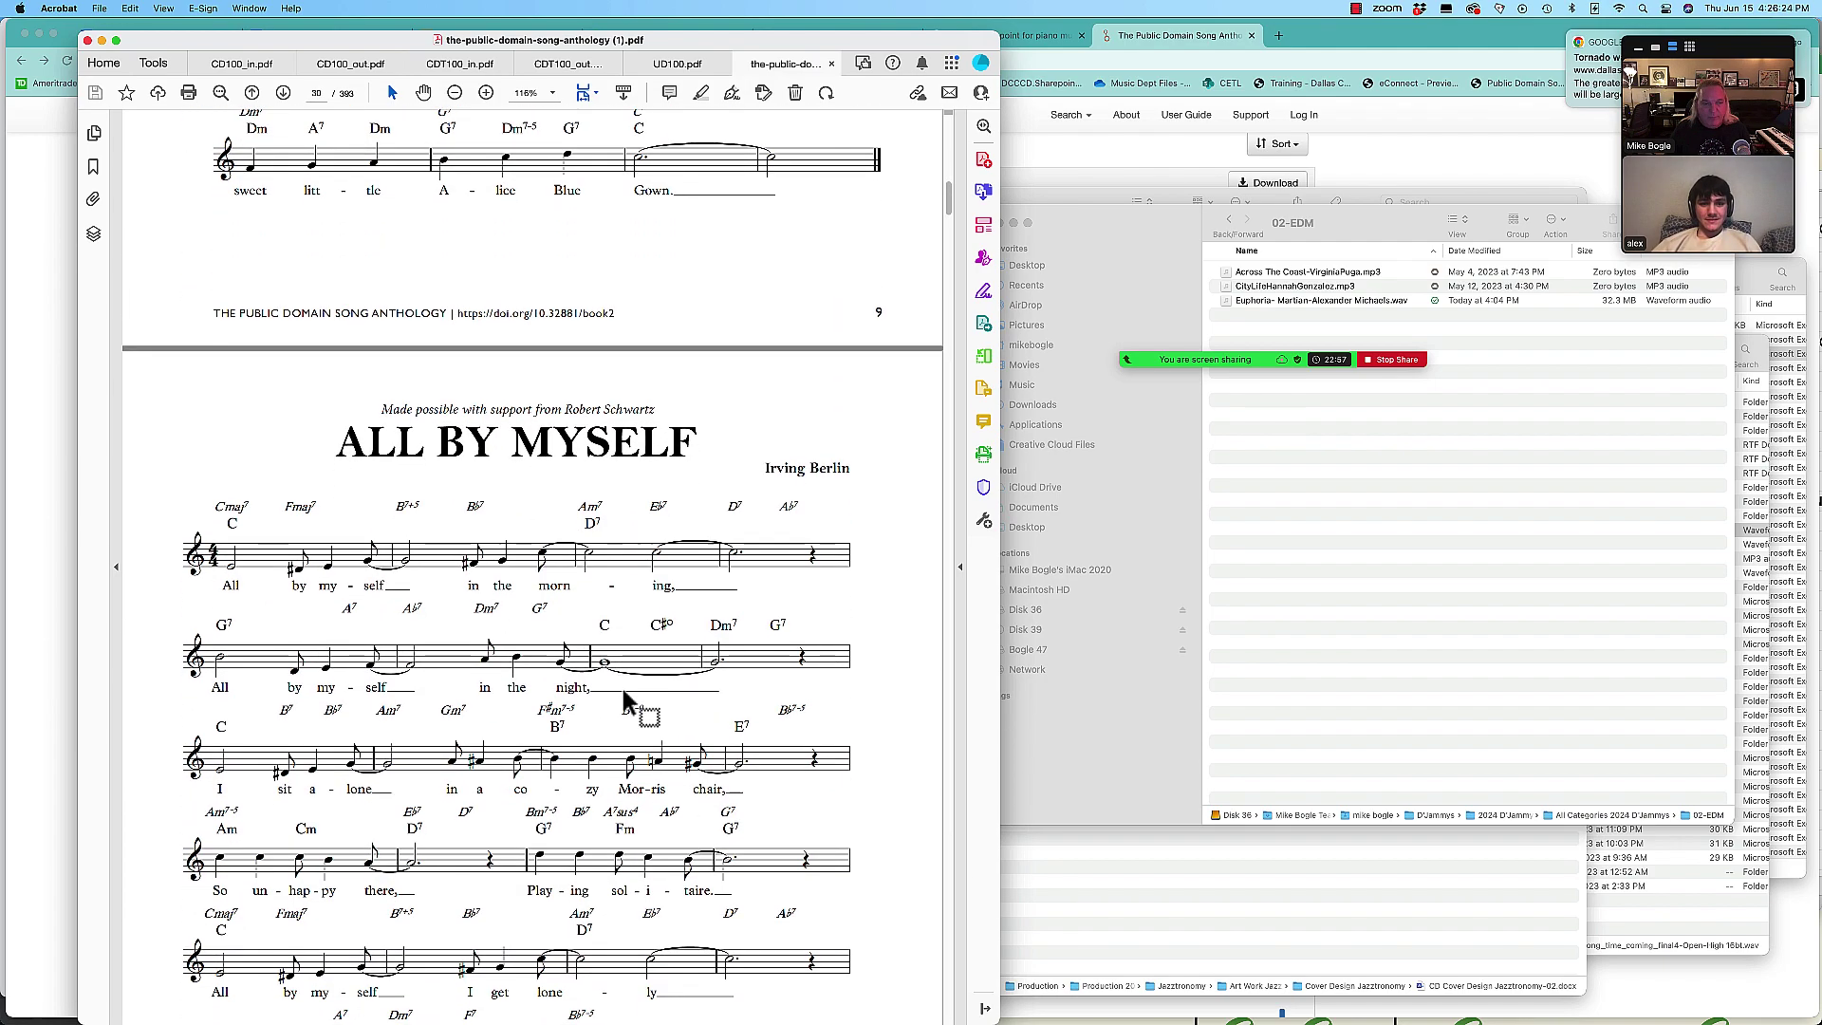
scroll(622, 691, "down", 10)
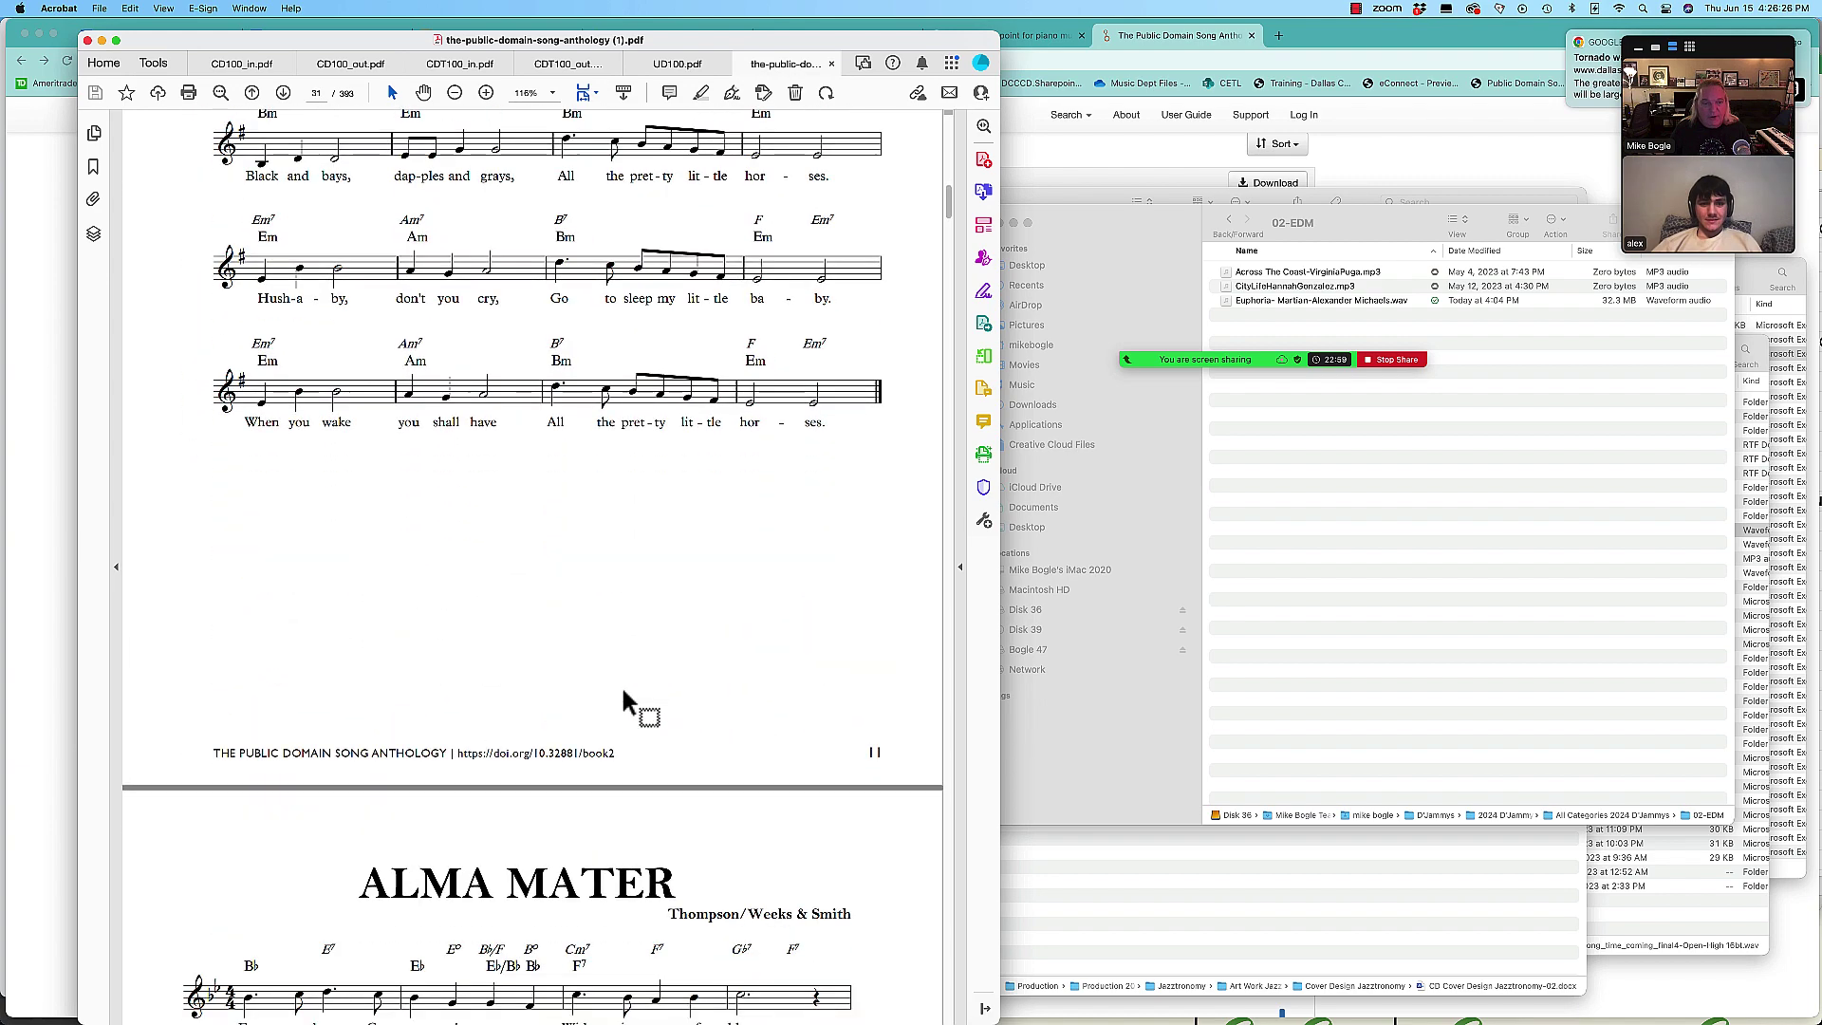
scroll(623, 691, "down", 3)
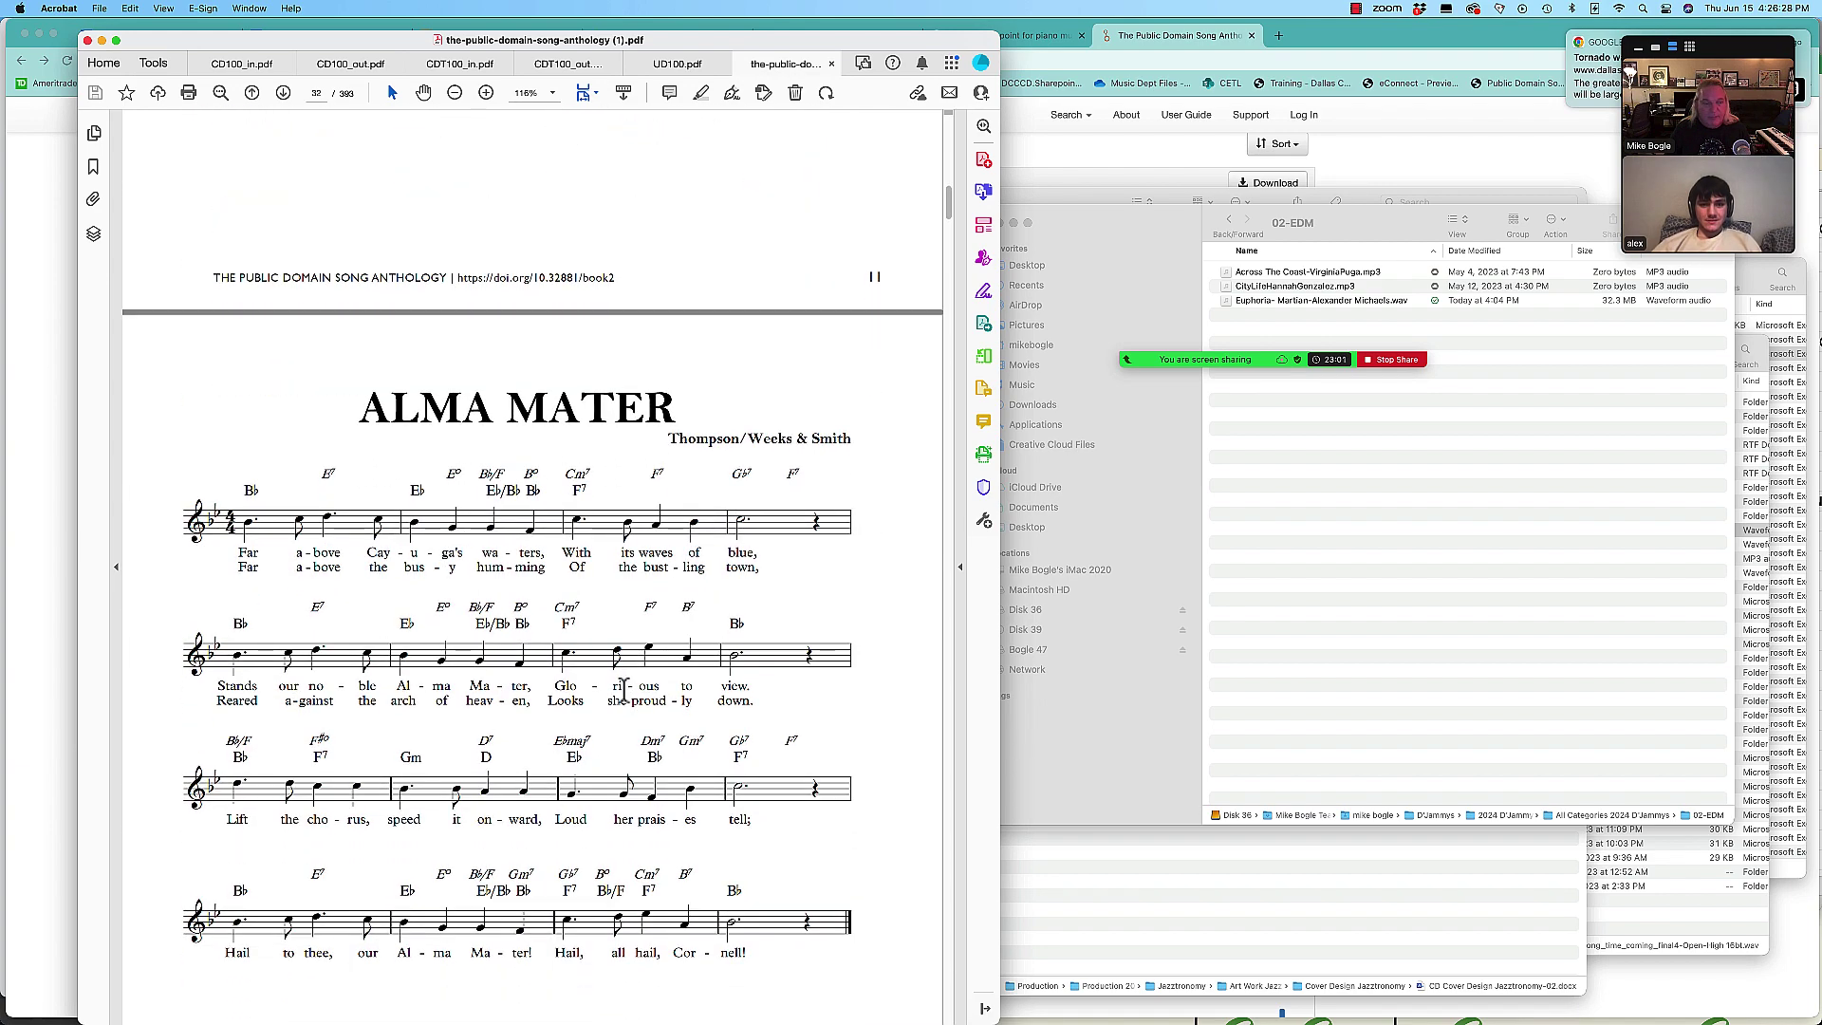
scroll(623, 691, "down", 3)
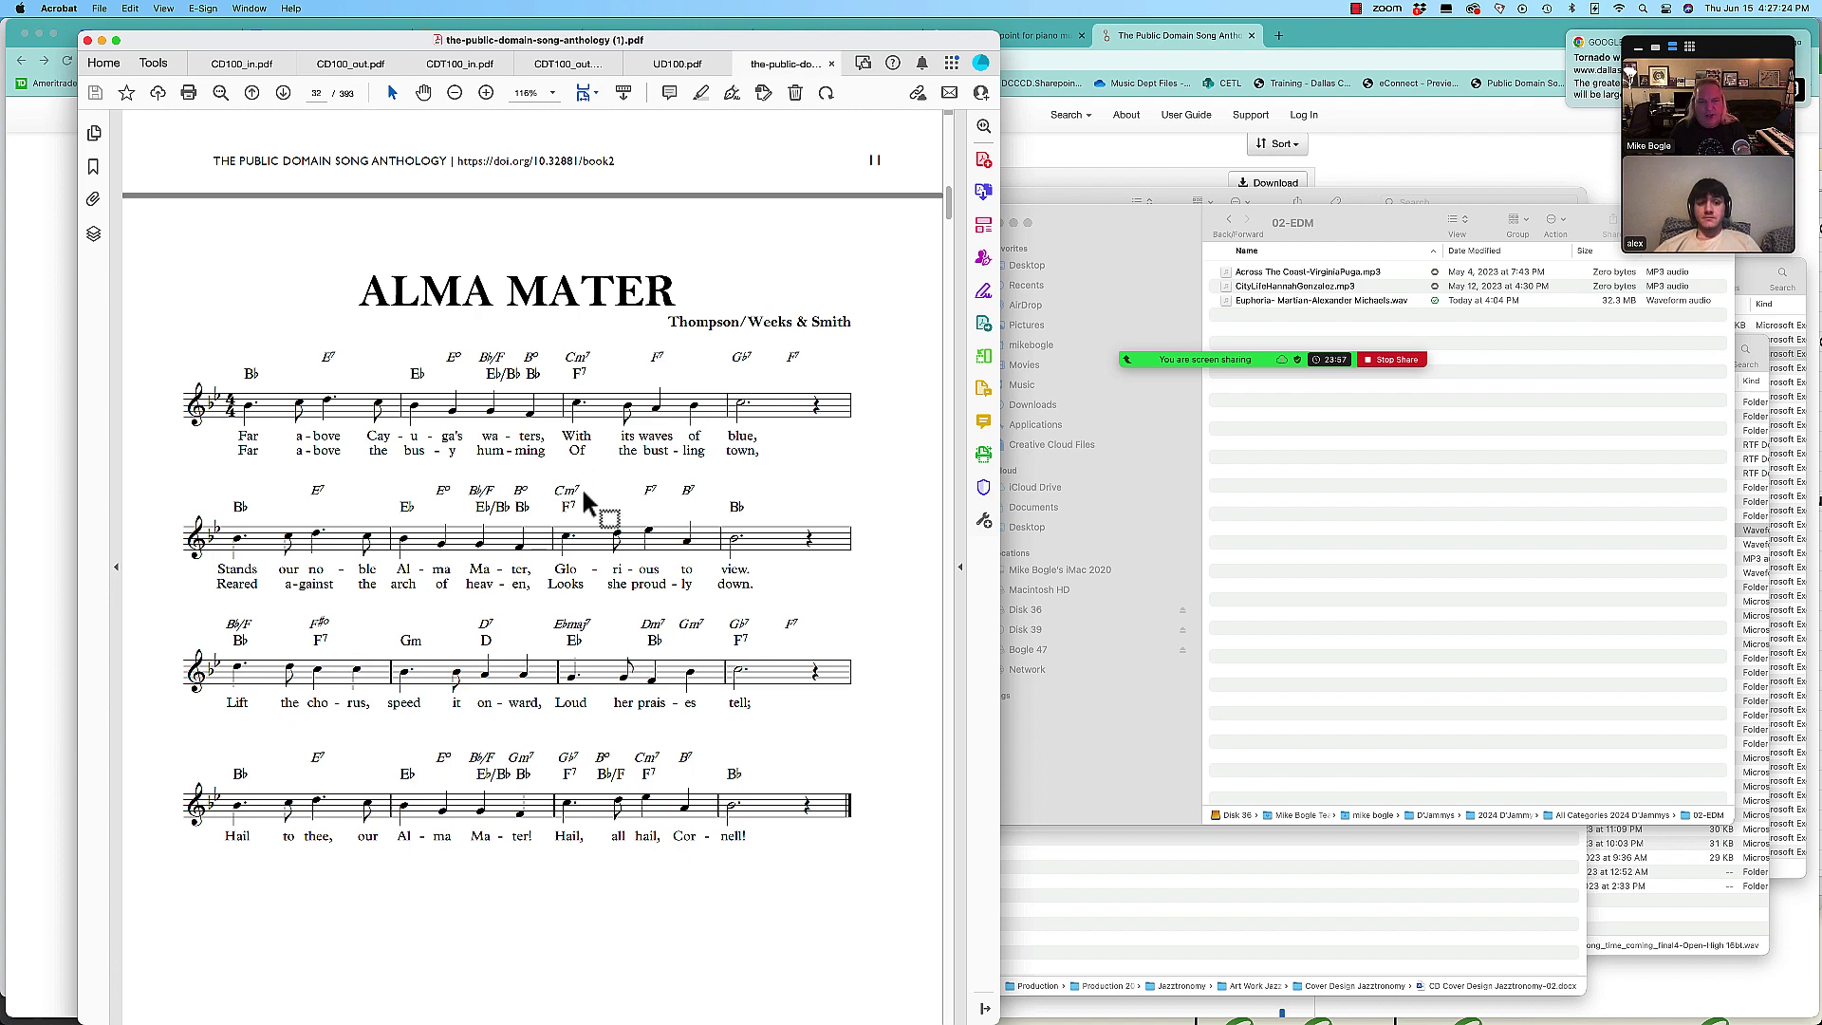
Step: Back in Chrome, move to page 2 (files 11–20) of the Dataverse XML list
key("super+Tab")
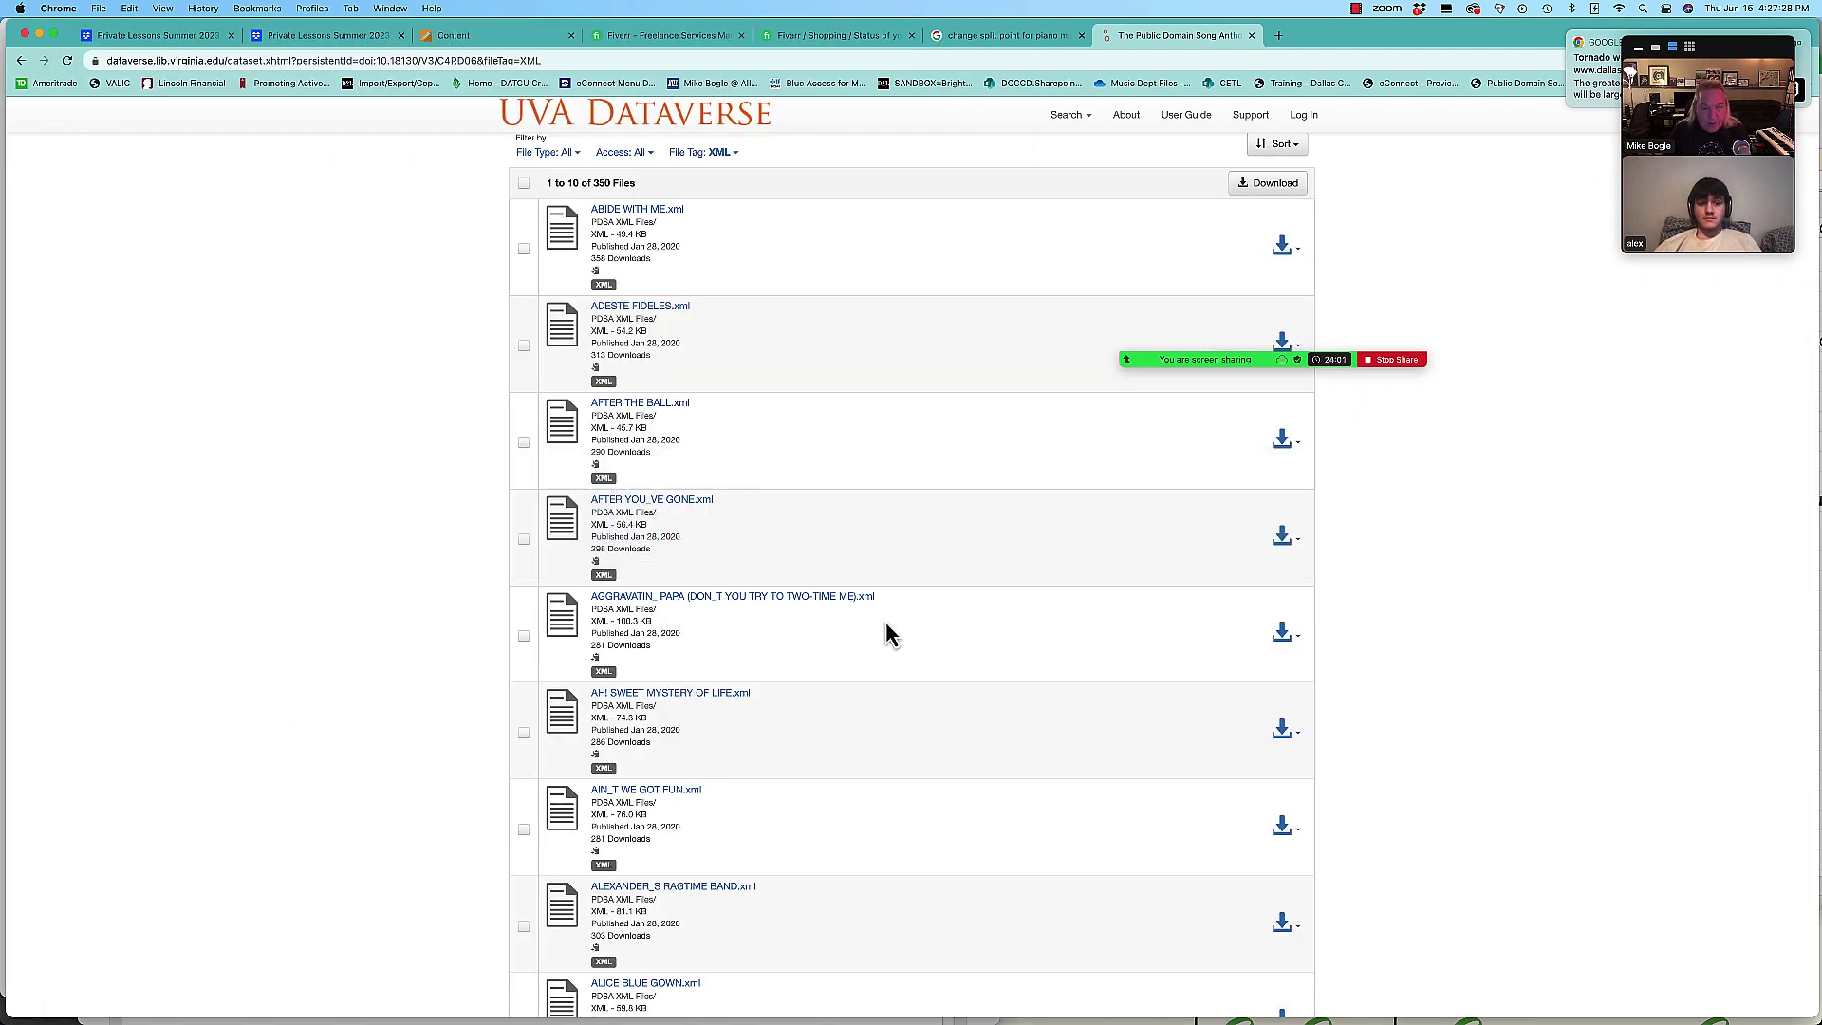
scroll(887, 632, "down", 5)
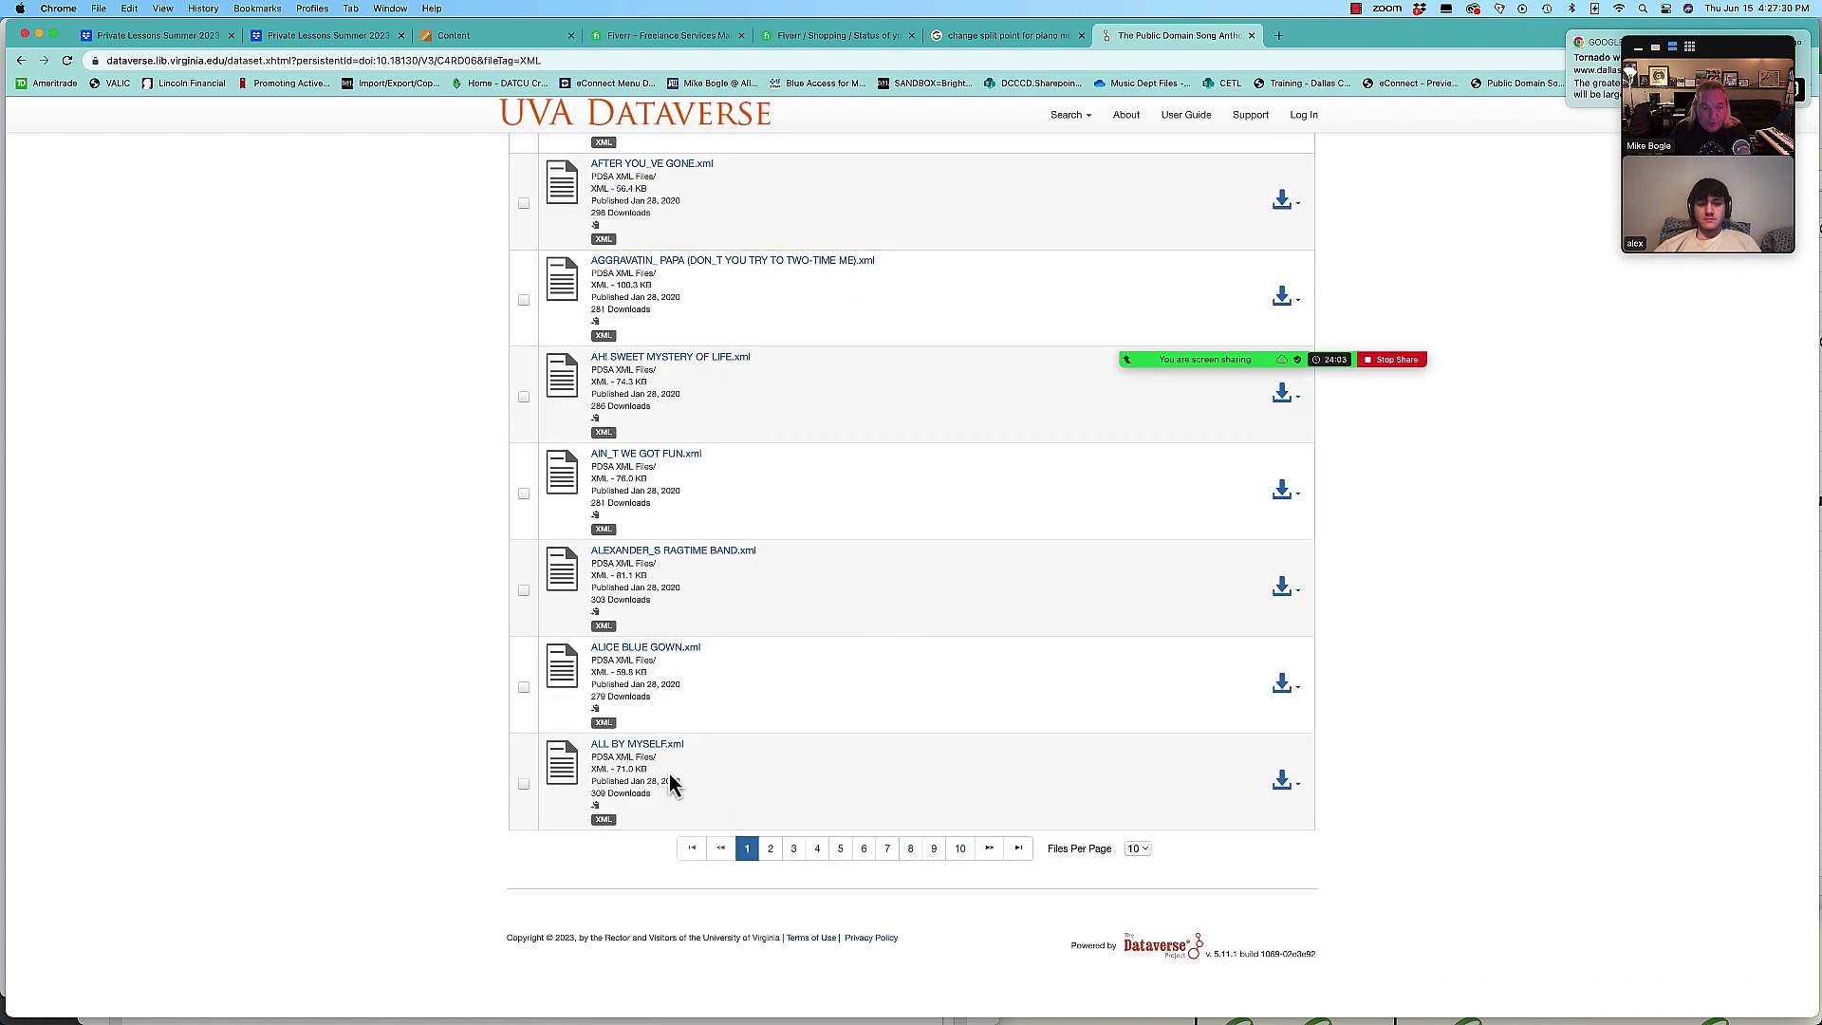
left_click(770, 850)
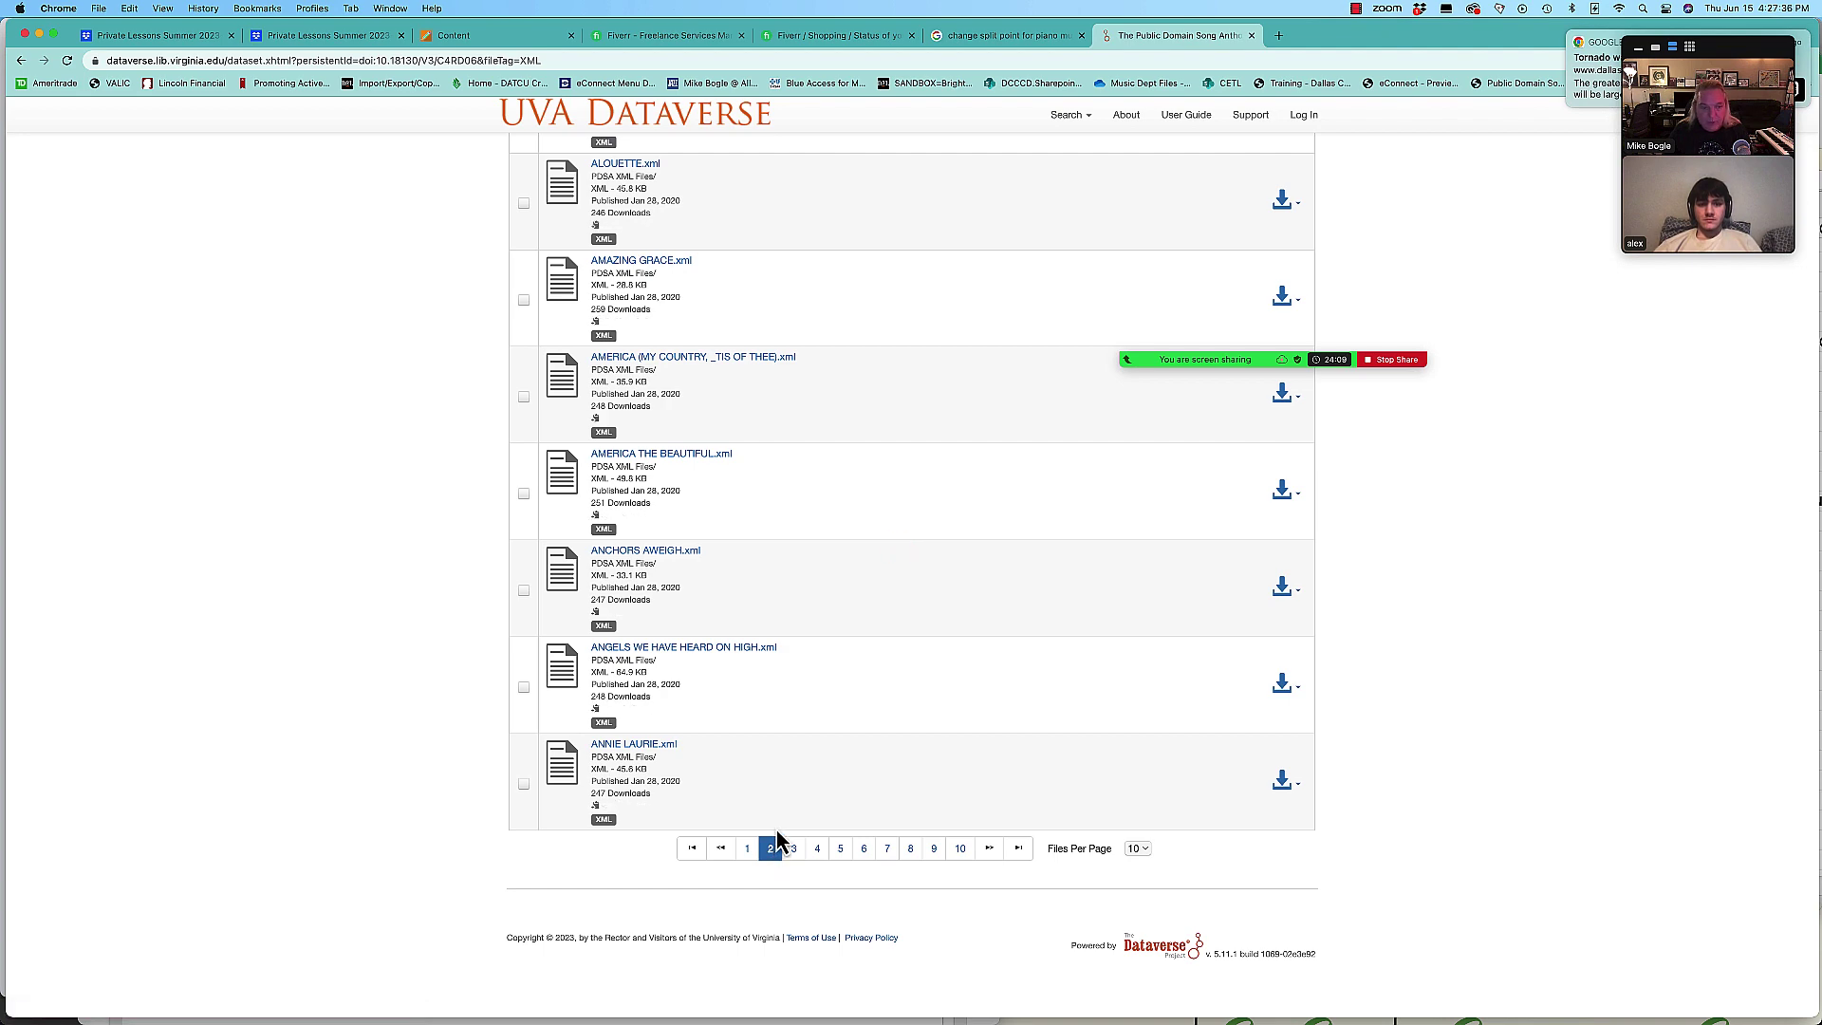
scroll(785, 643, "up", 2)
scroll(785, 643, "up", 5)
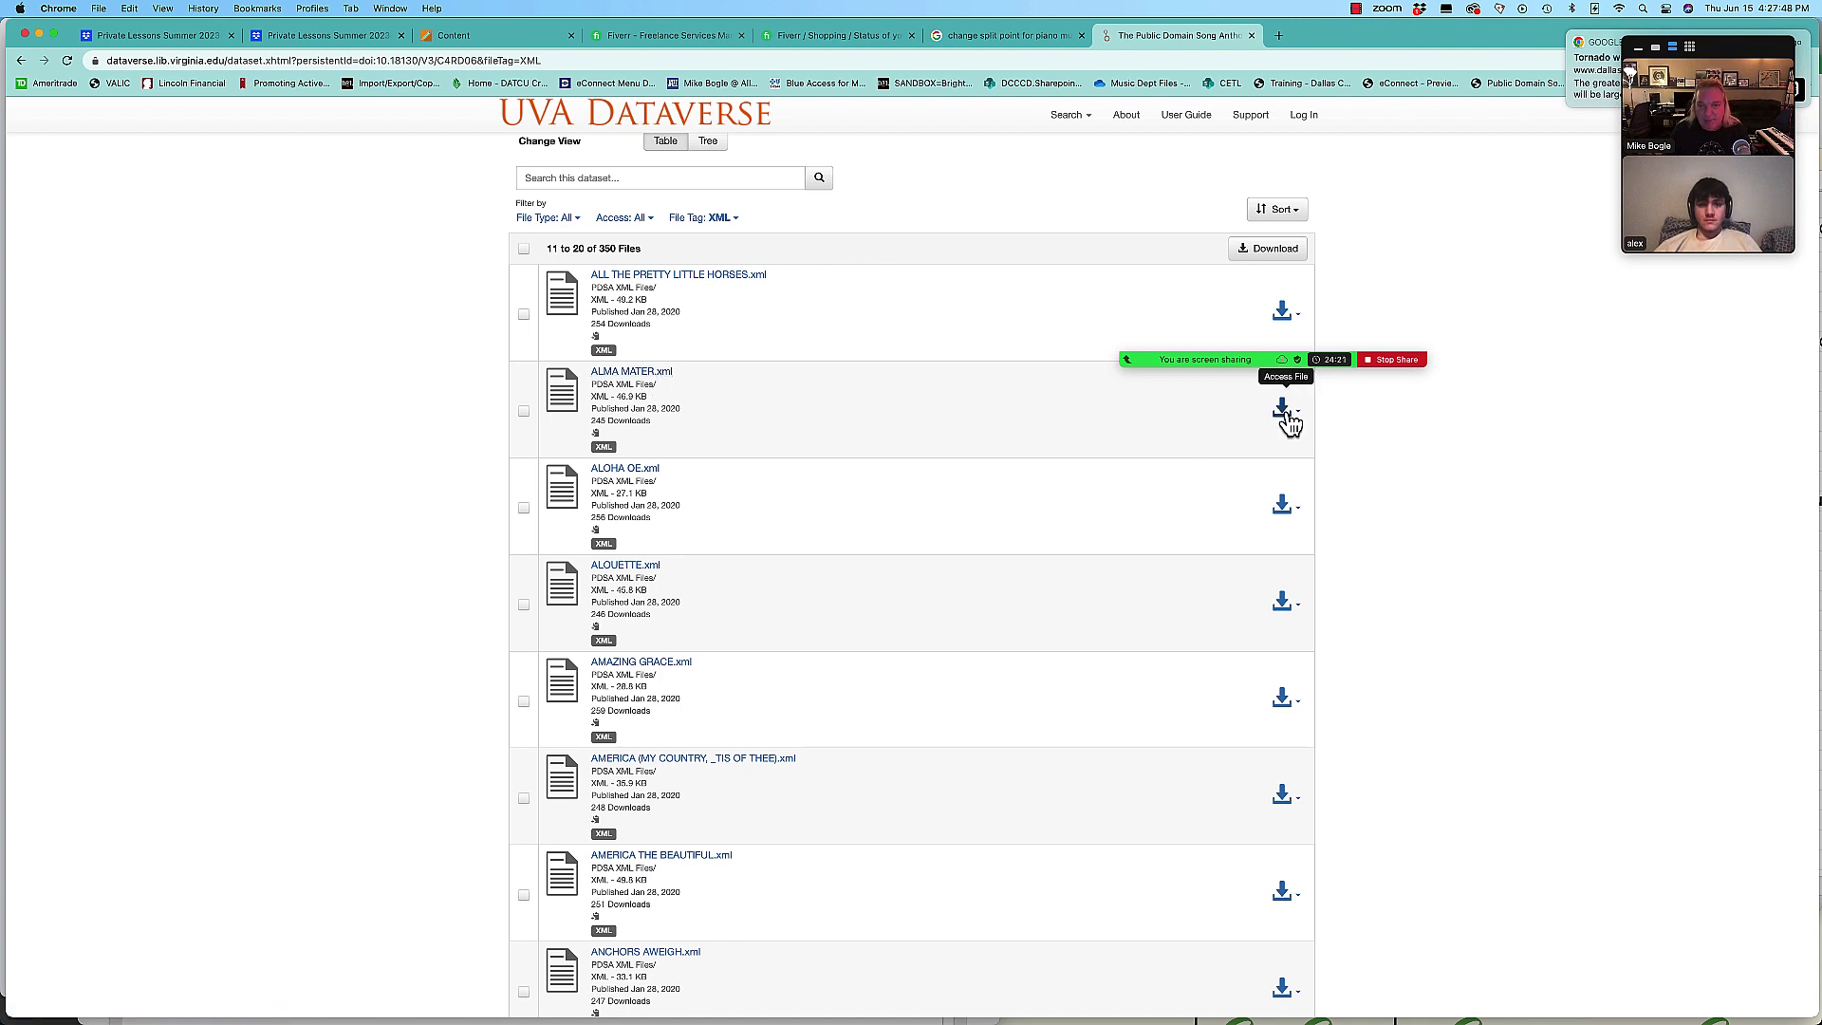
scroll(1105, 484, "up", 1)
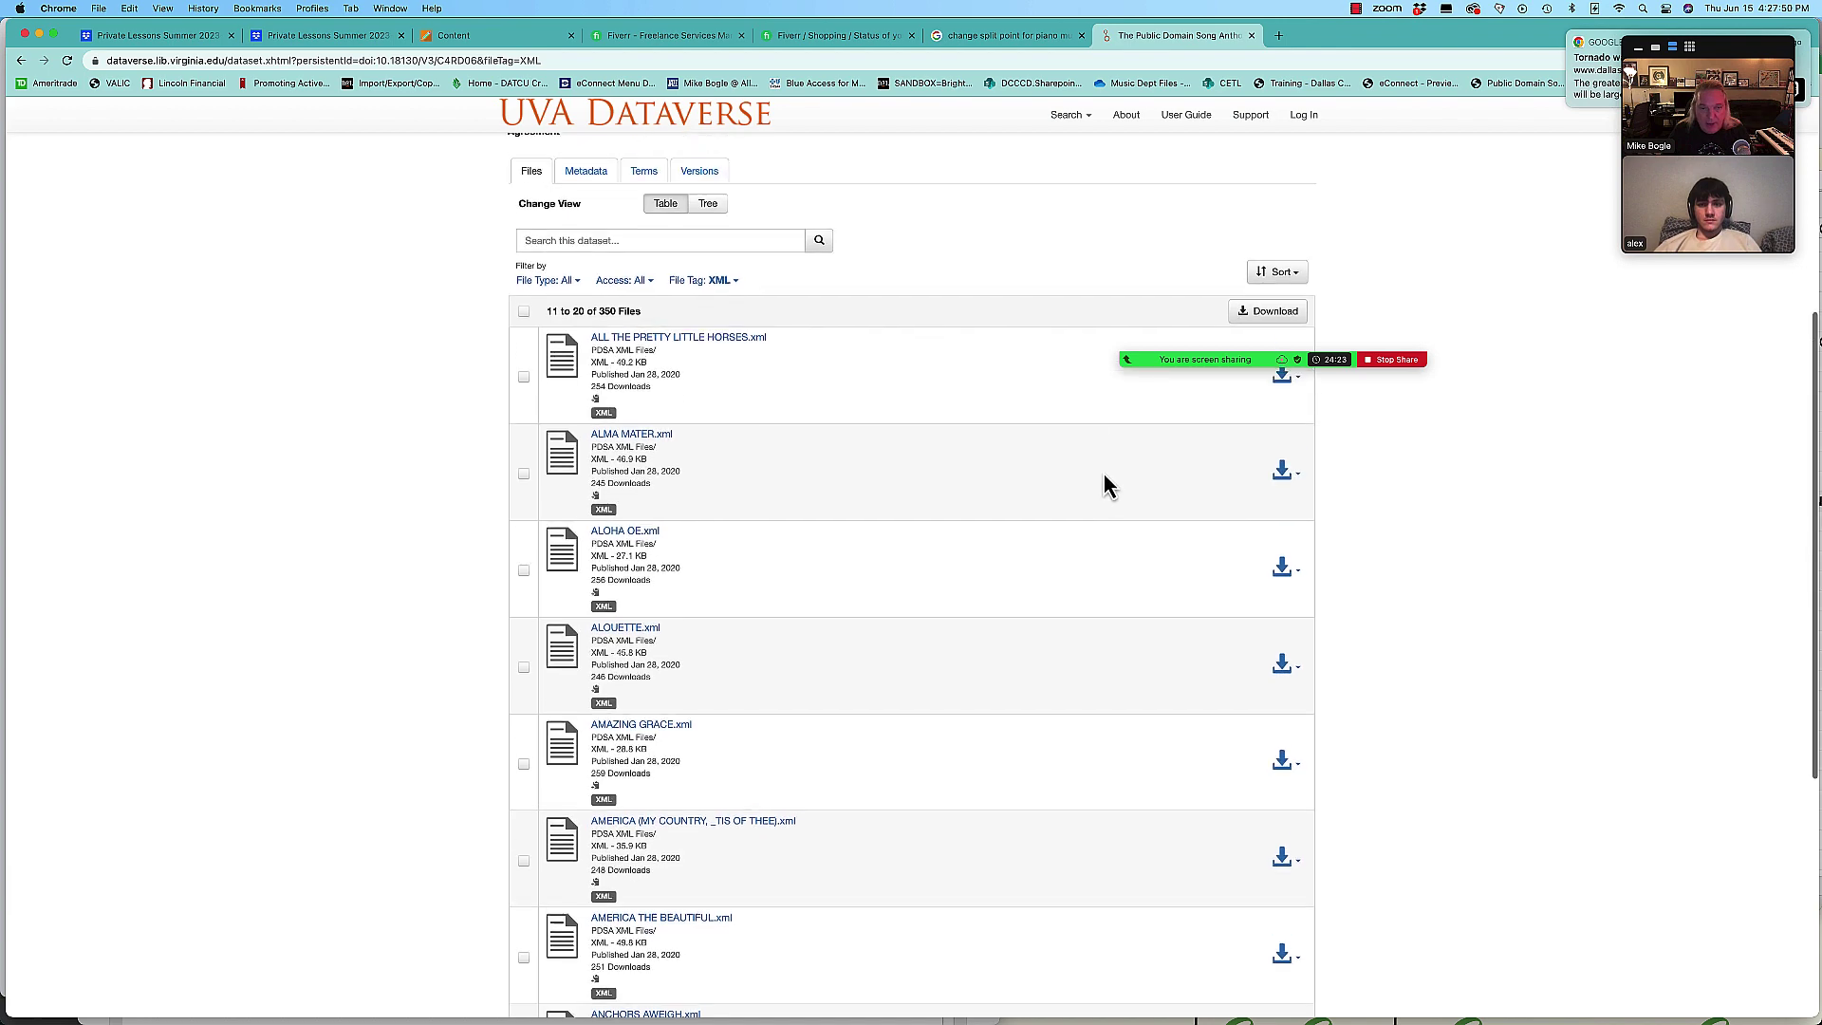
Step: Download ALMA MATER in XML format from its download menu
left_click(1299, 487)
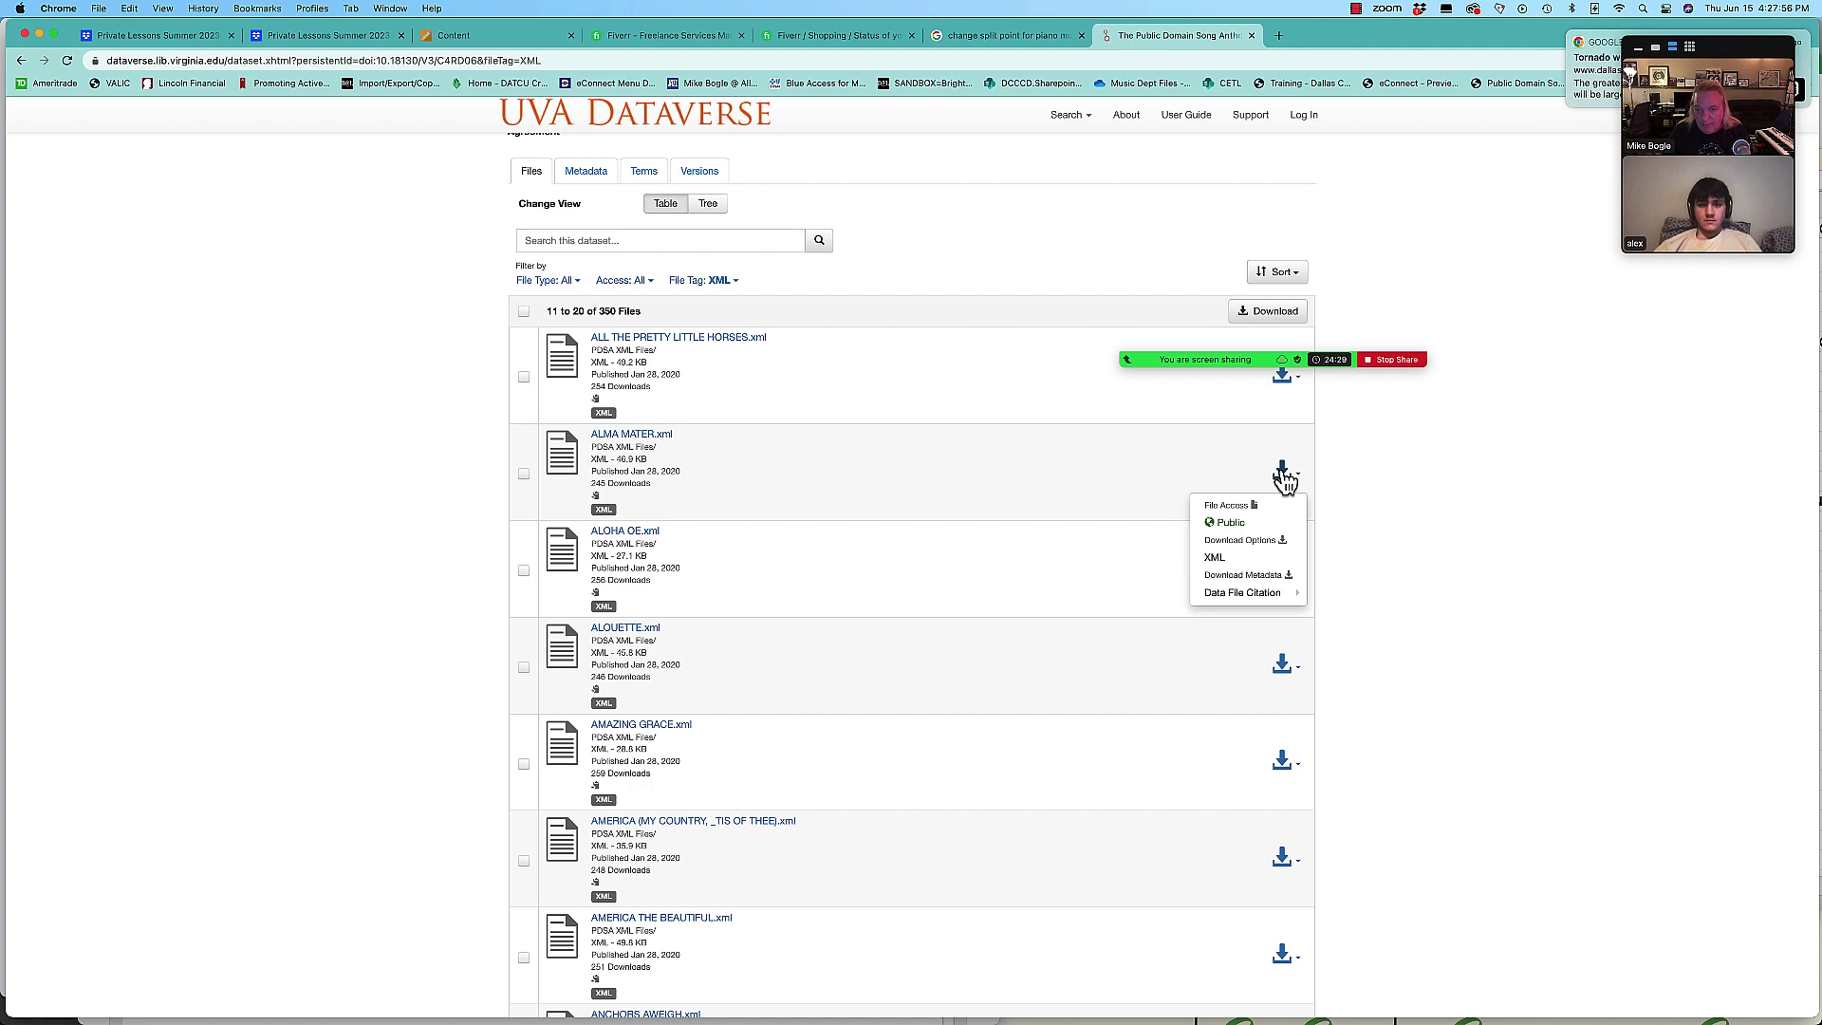
left_click(1285, 483)
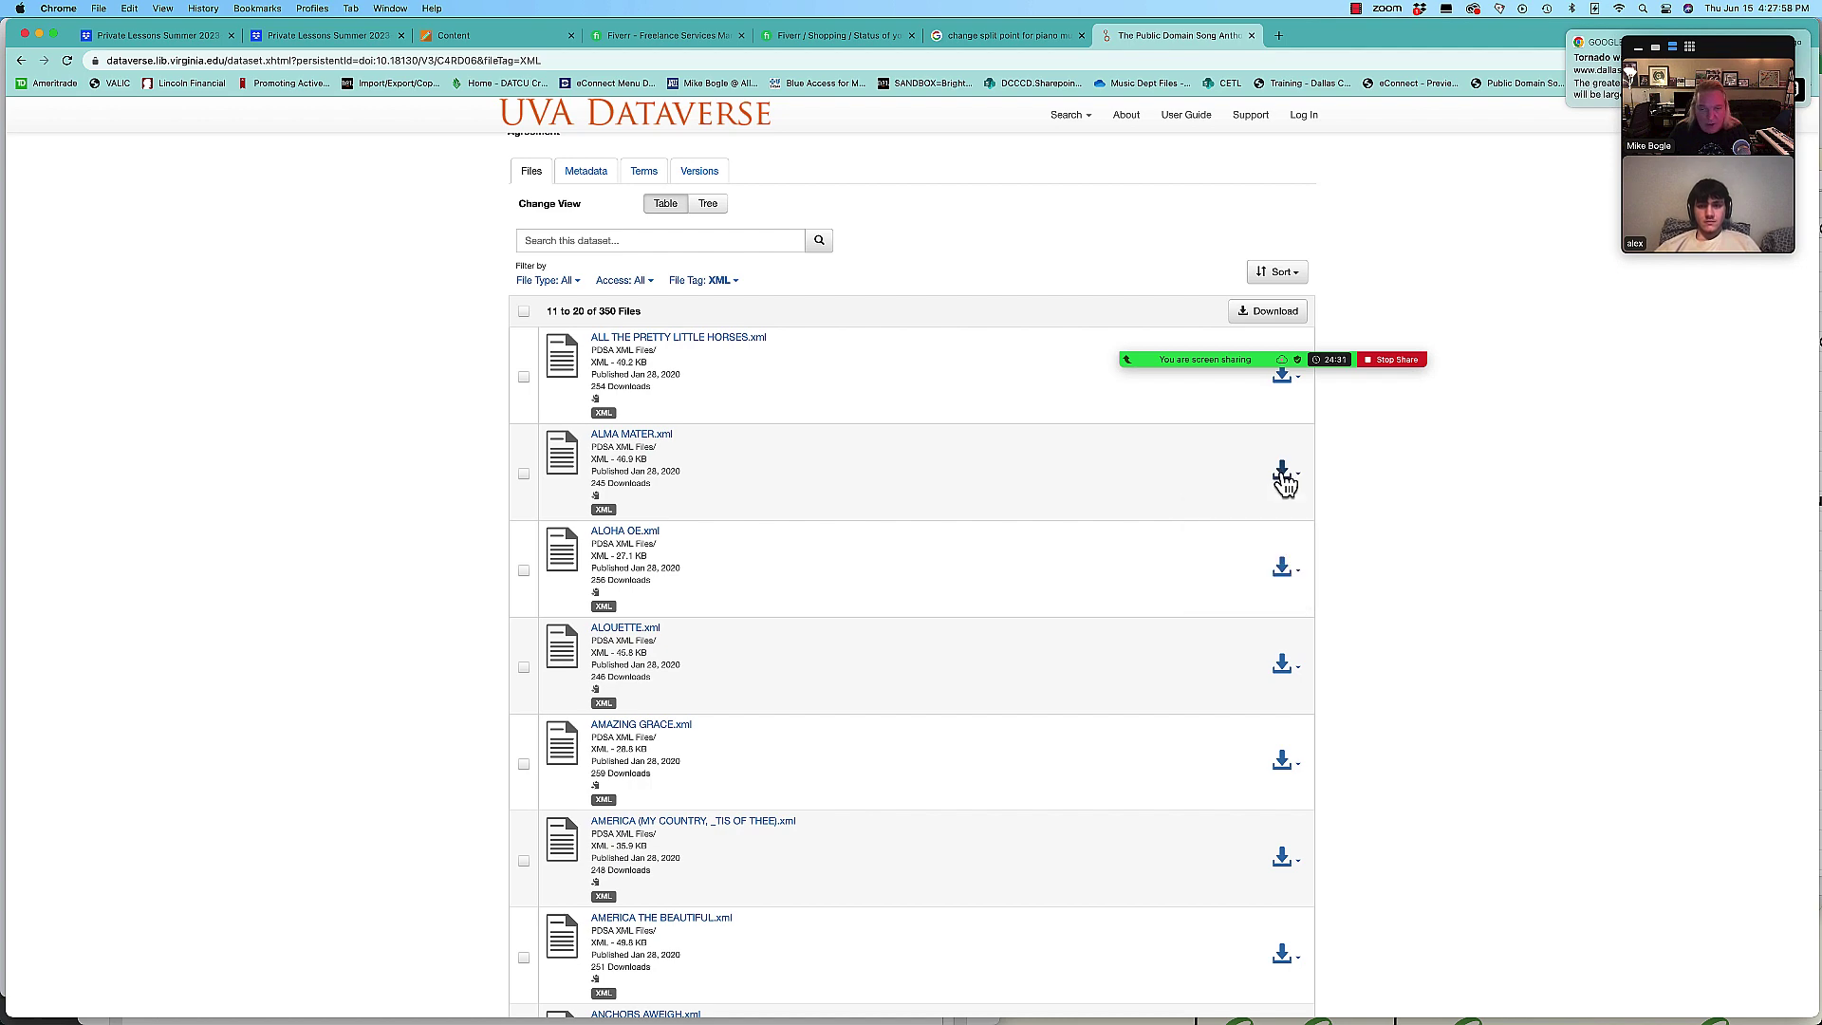
scroll(859, 692, "down", 5)
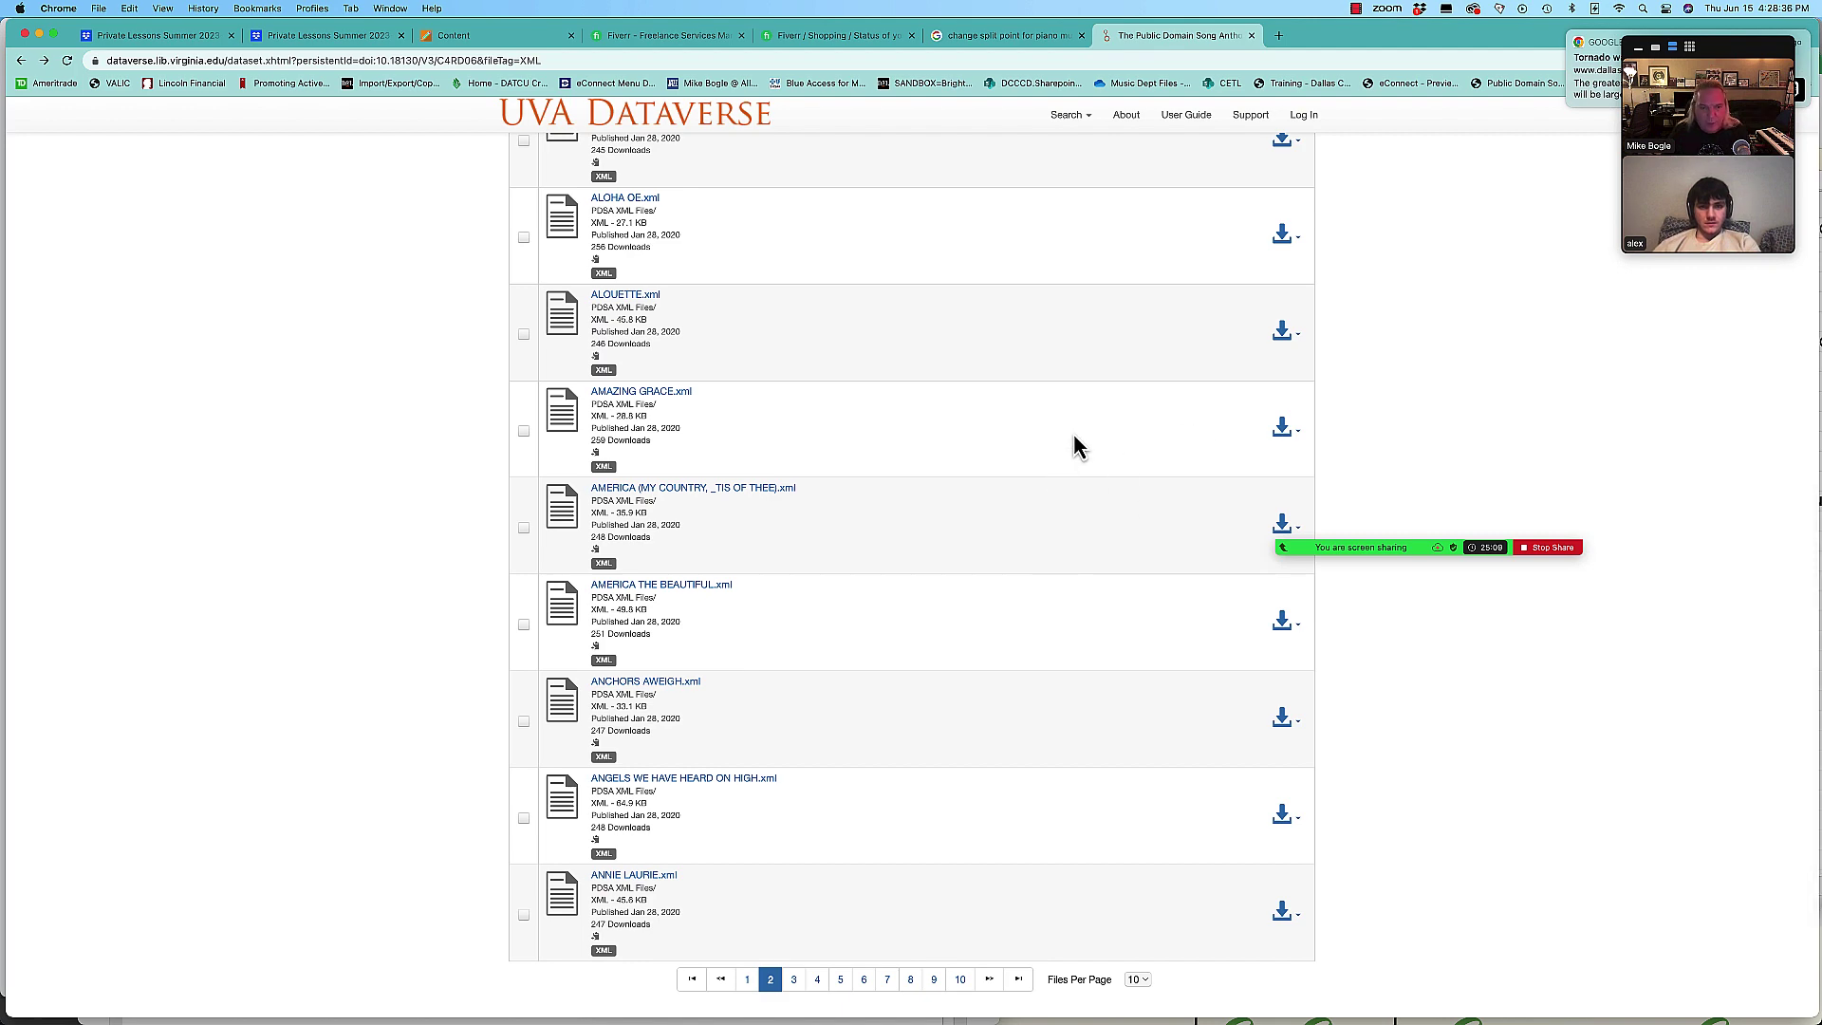
scroll(1077, 446, "up", 1)
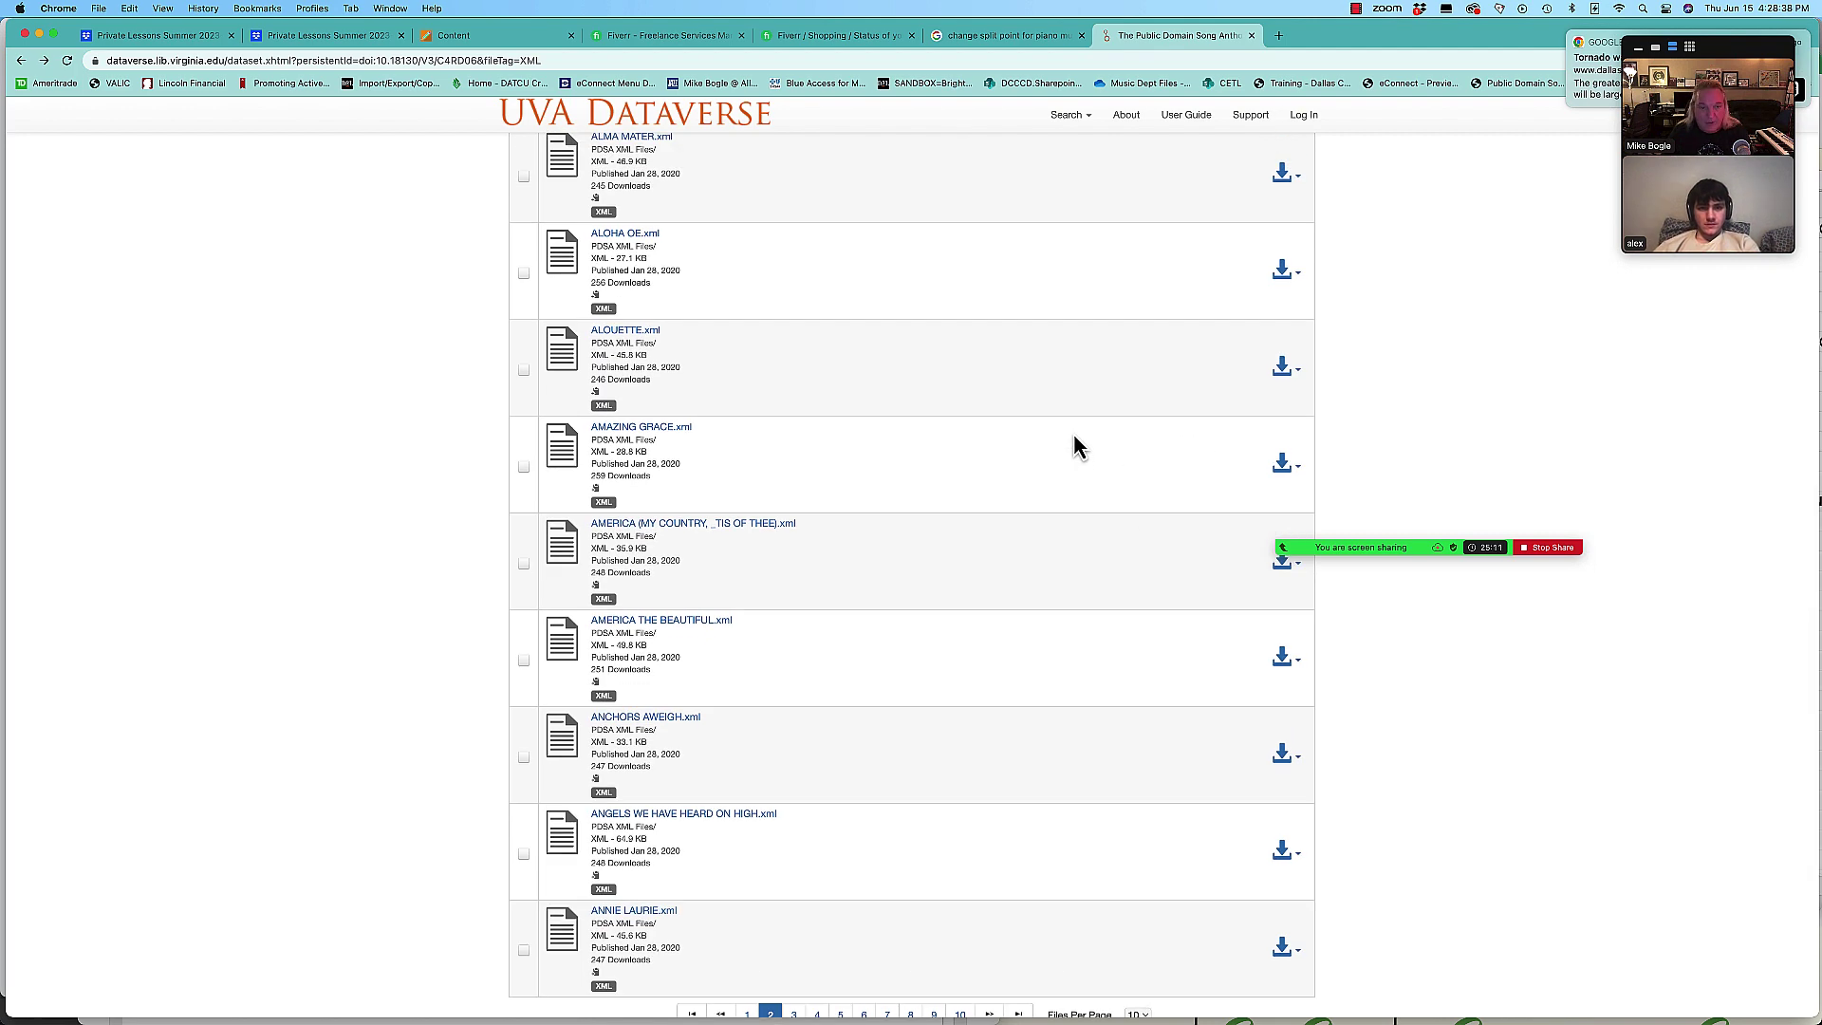
scroll(1077, 446, "up", 4)
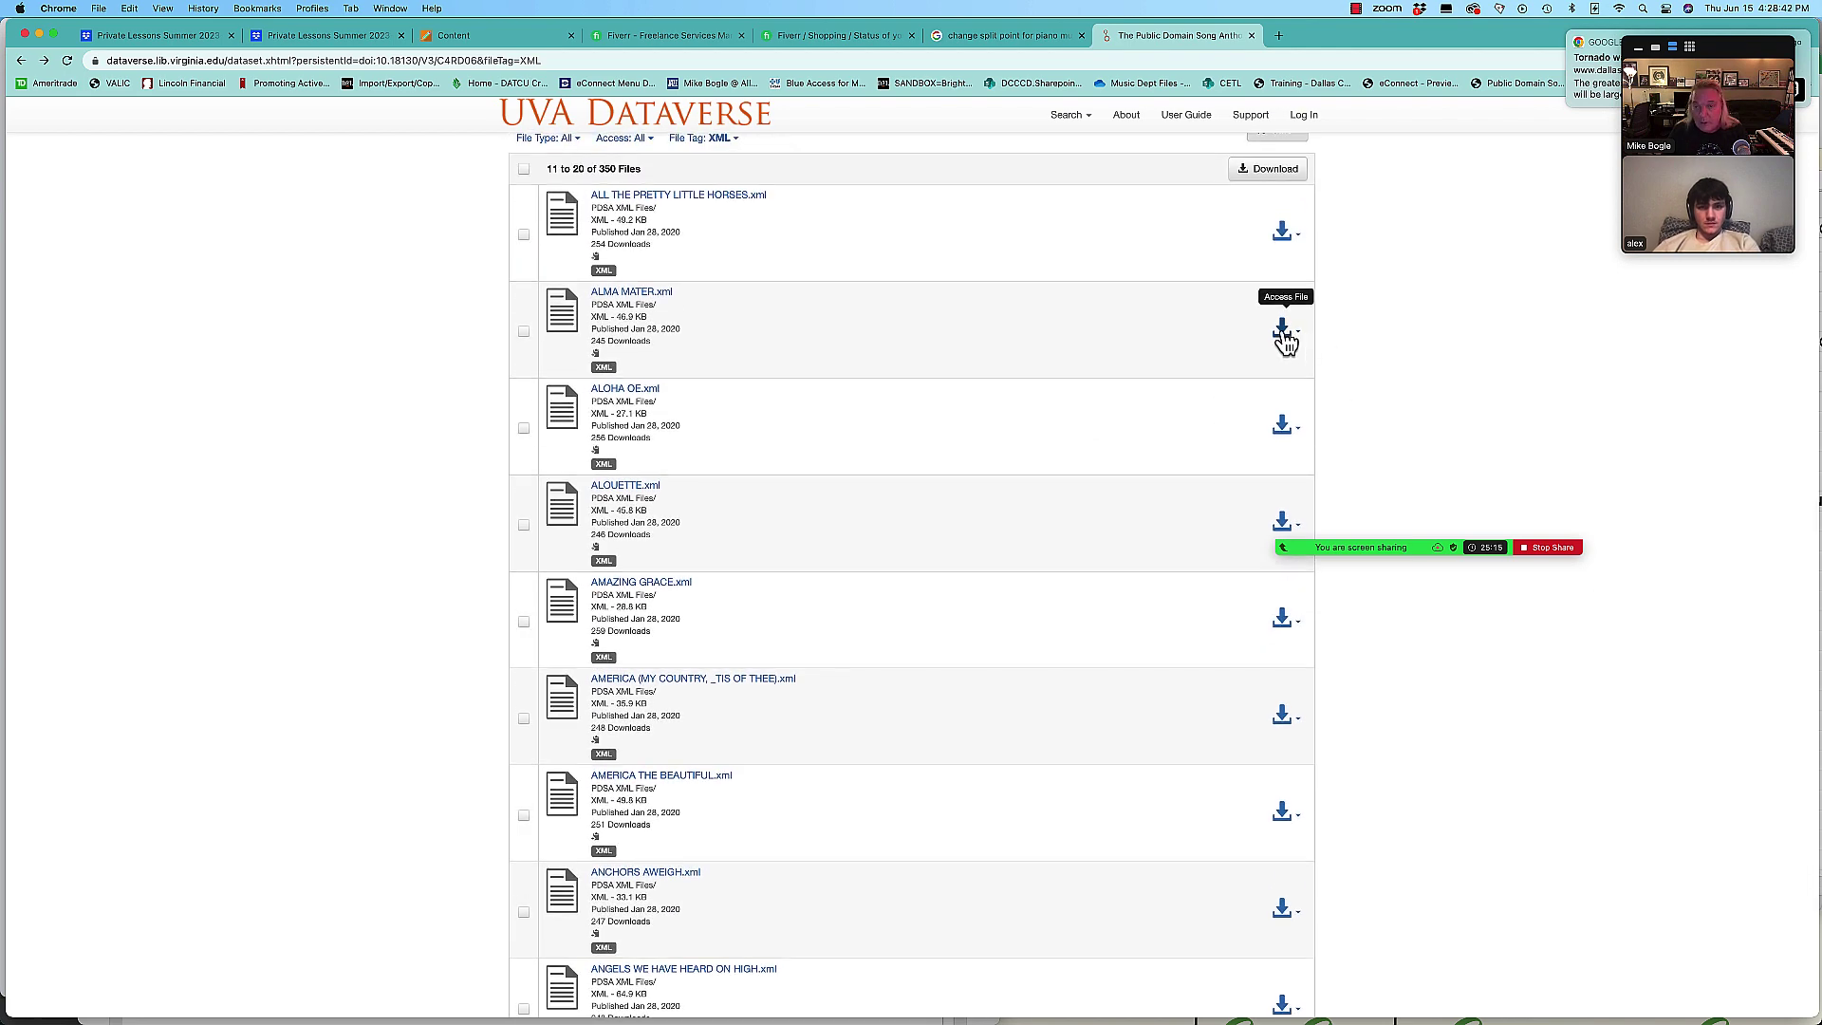
left_click(1282, 331)
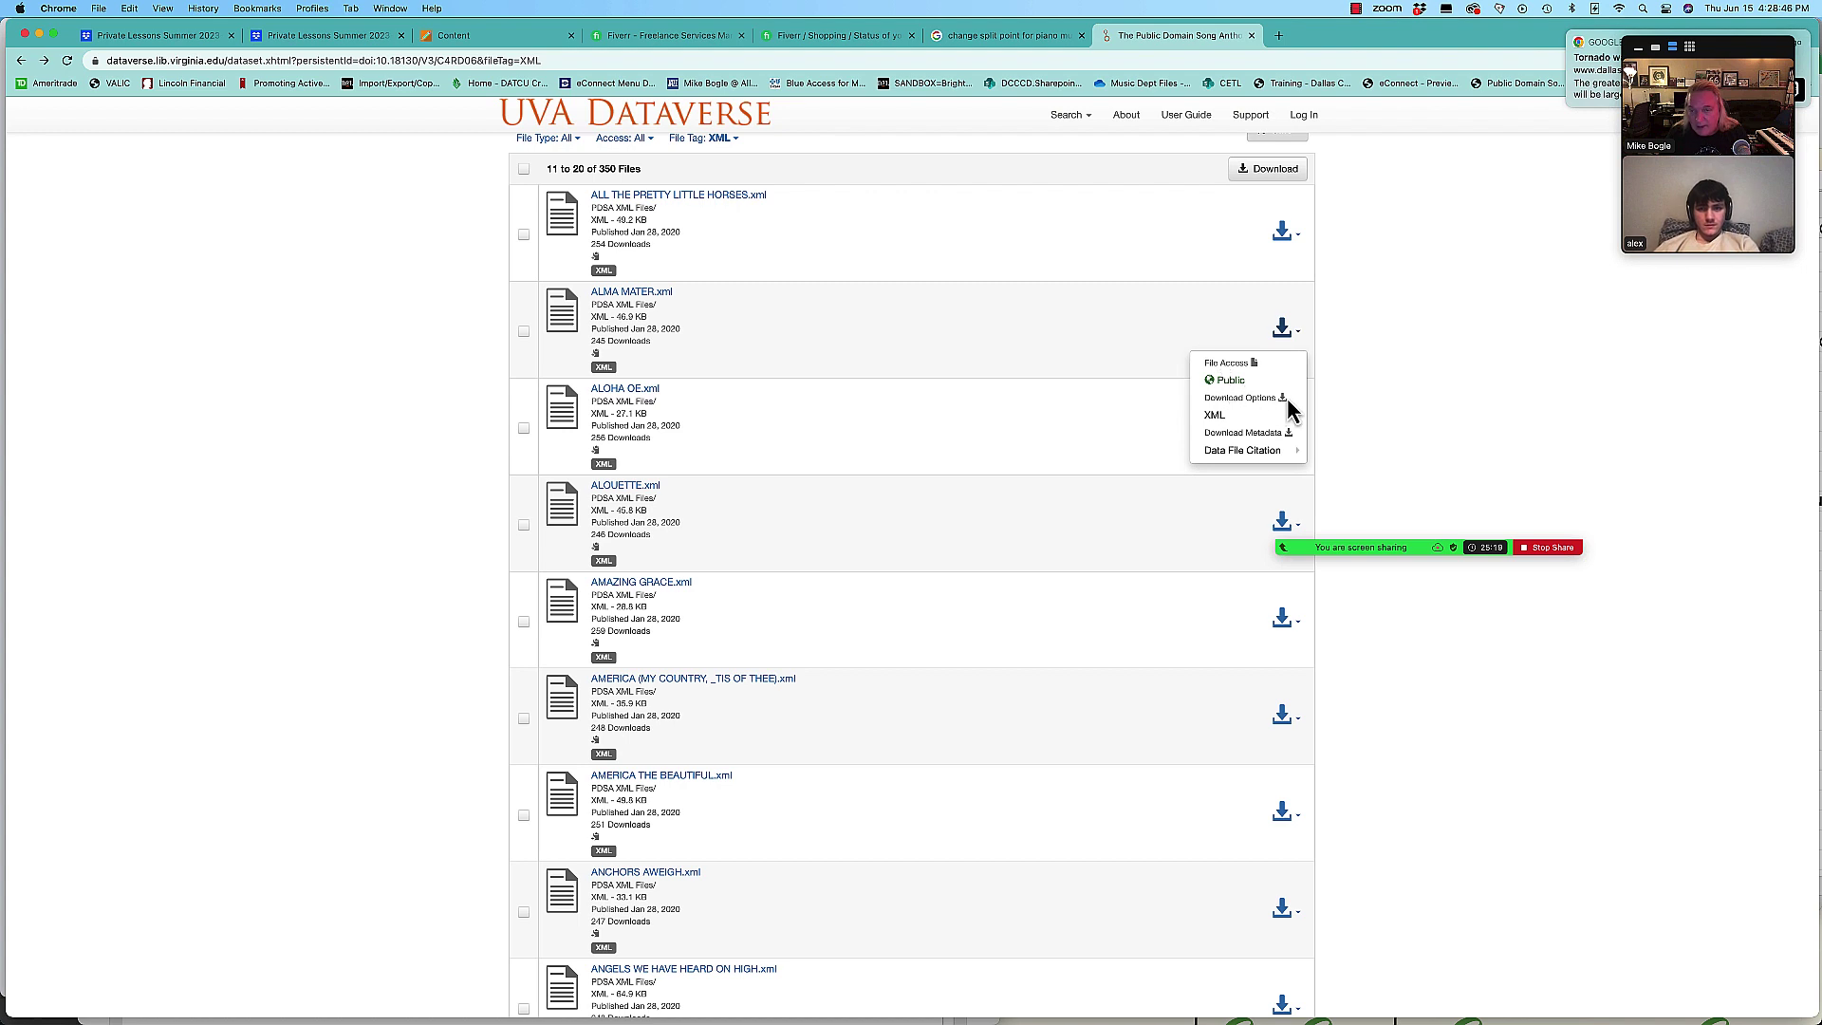
left_click(1216, 419)
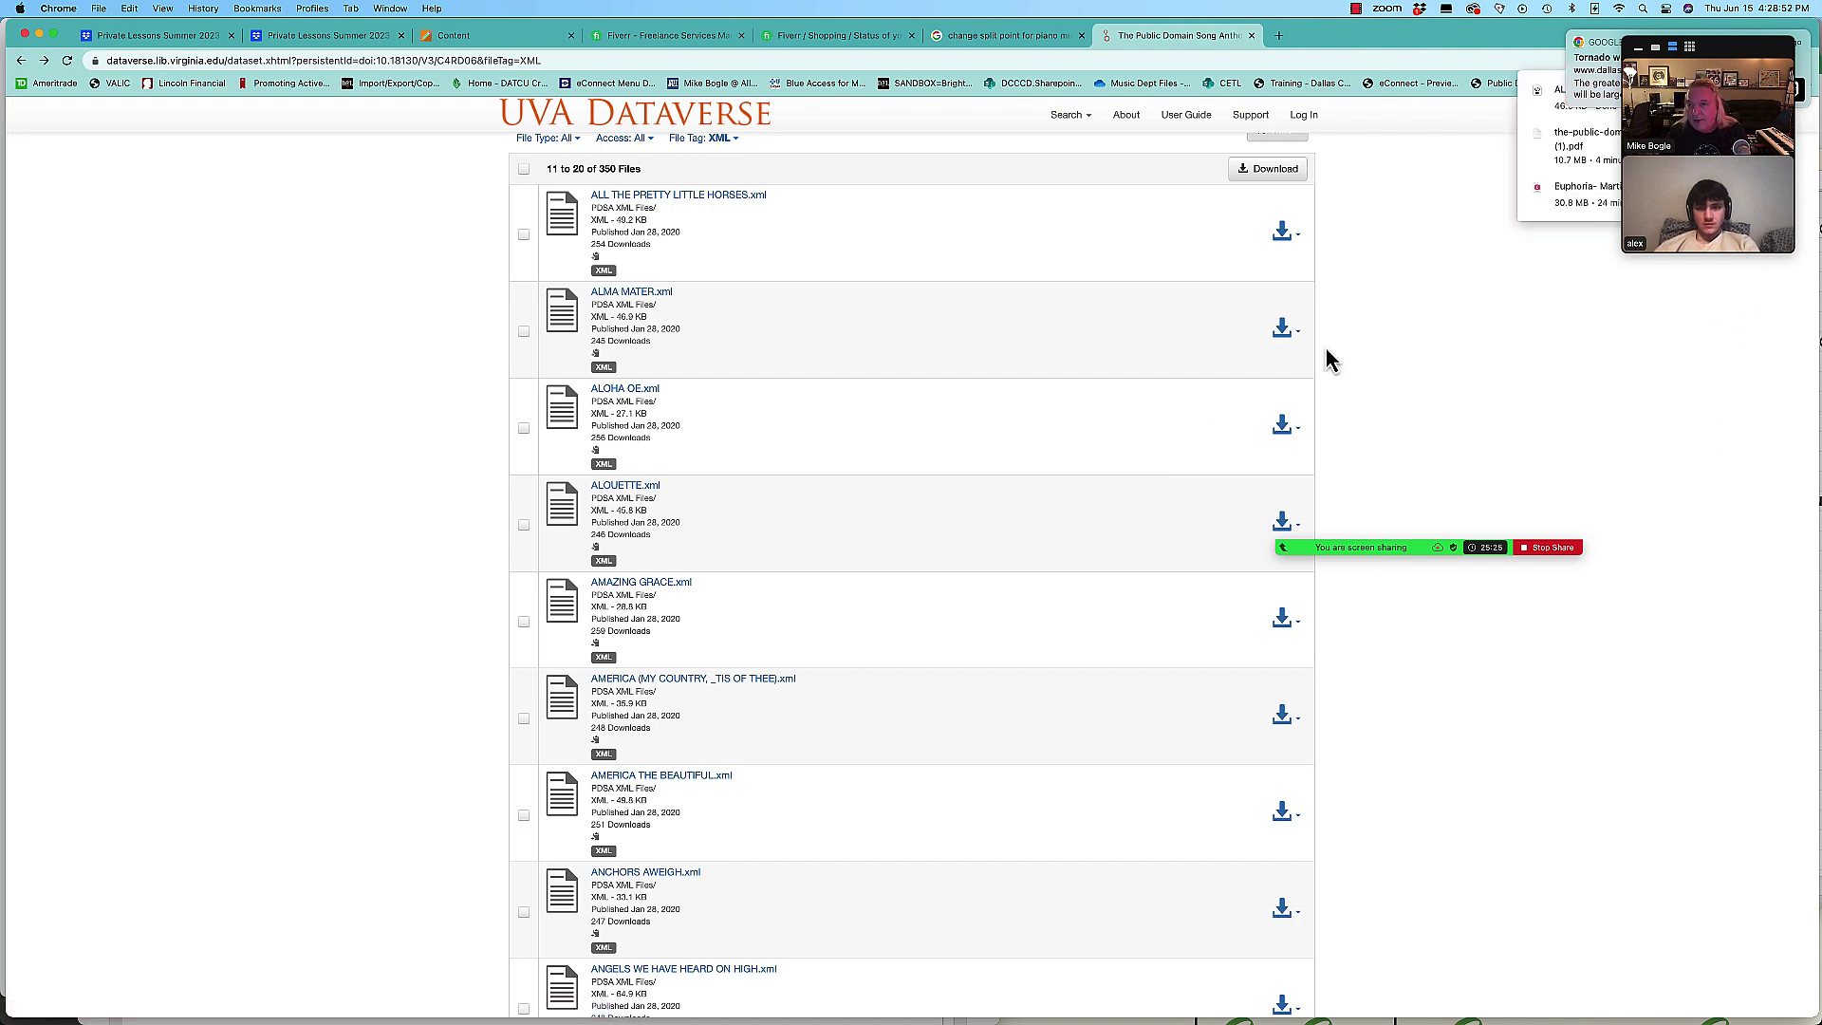
Step: Select the new ALMA MATER.xml at the top of Finder's Downloads folder
key("super+Tab")
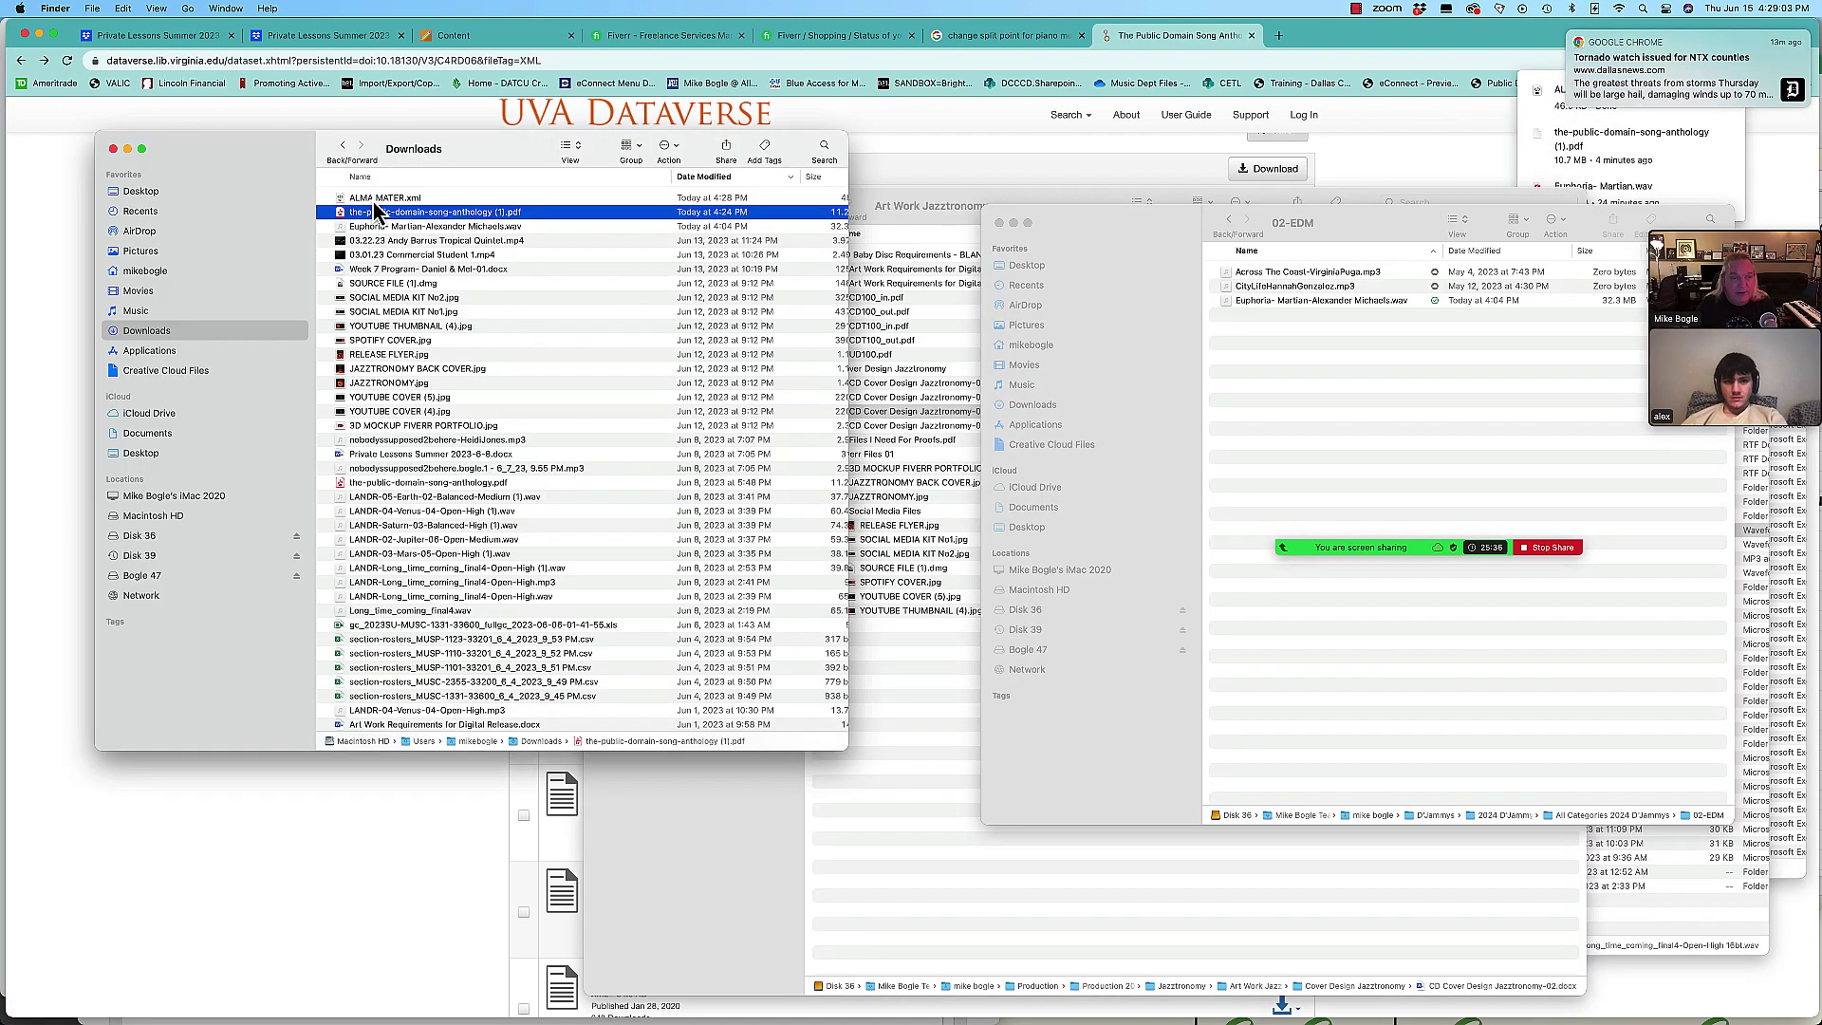
left_click(374, 200)
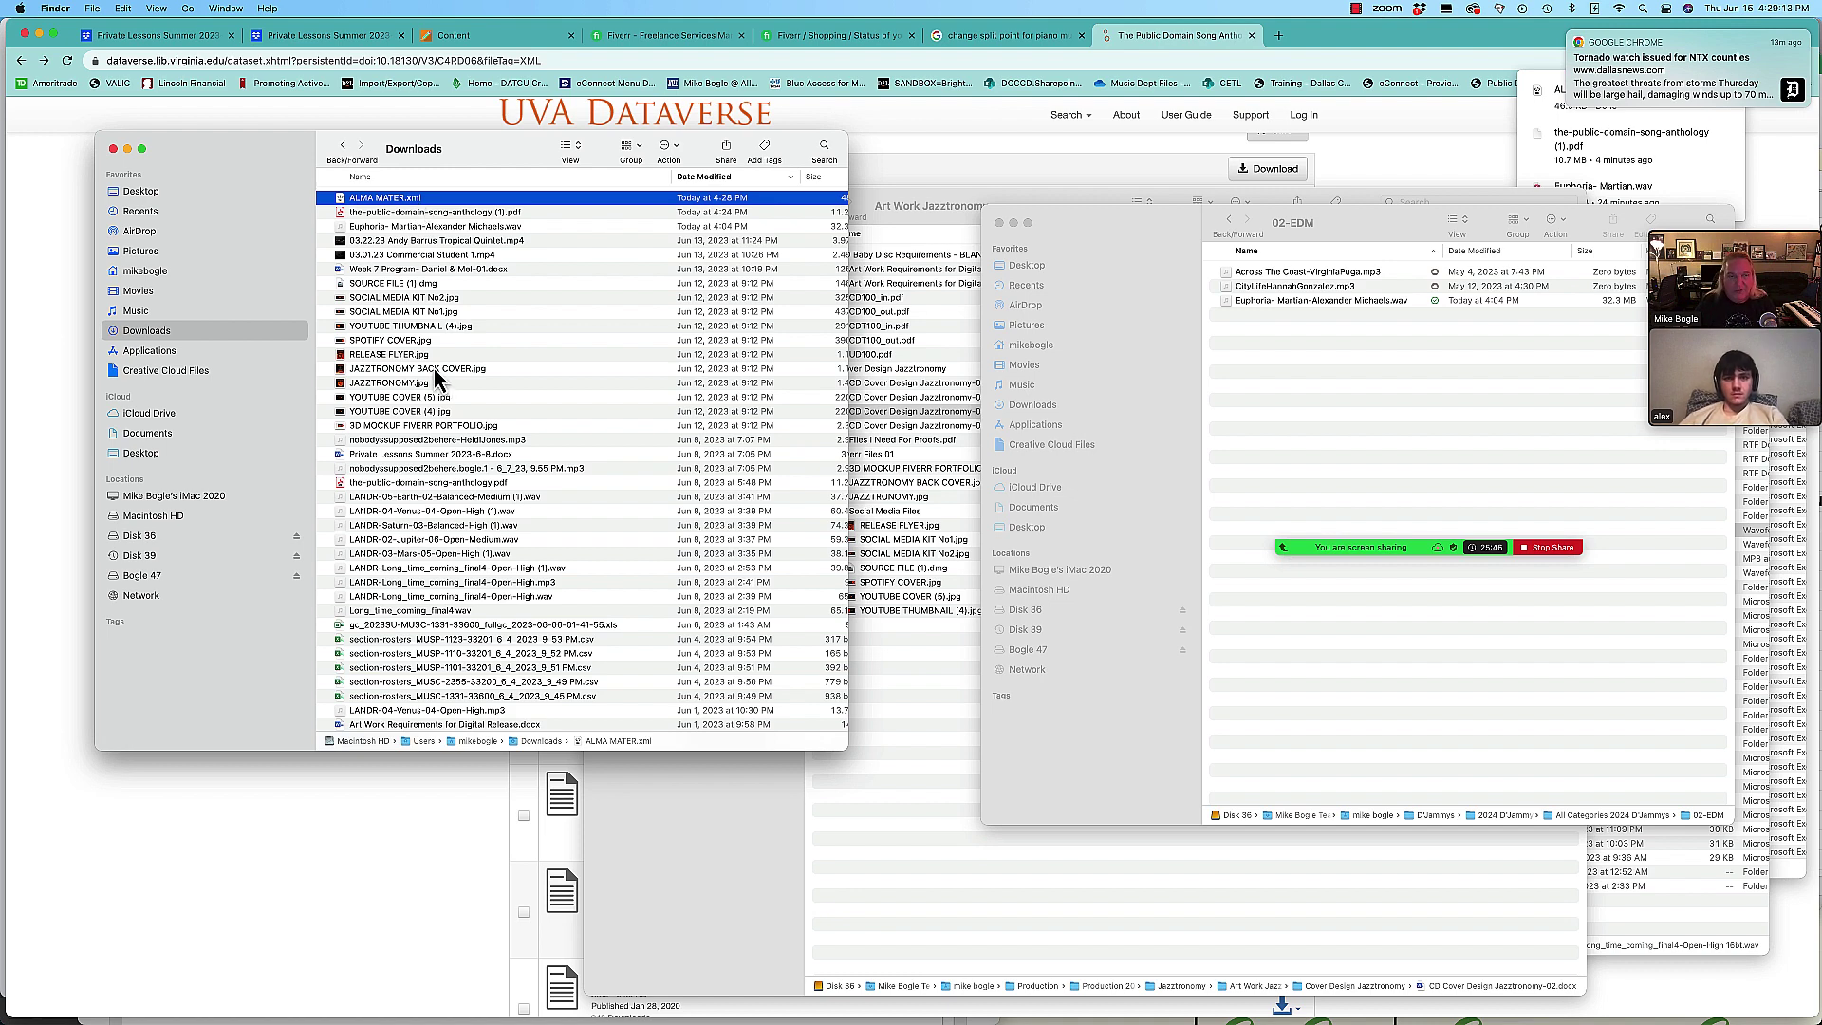
key("super+Tab")
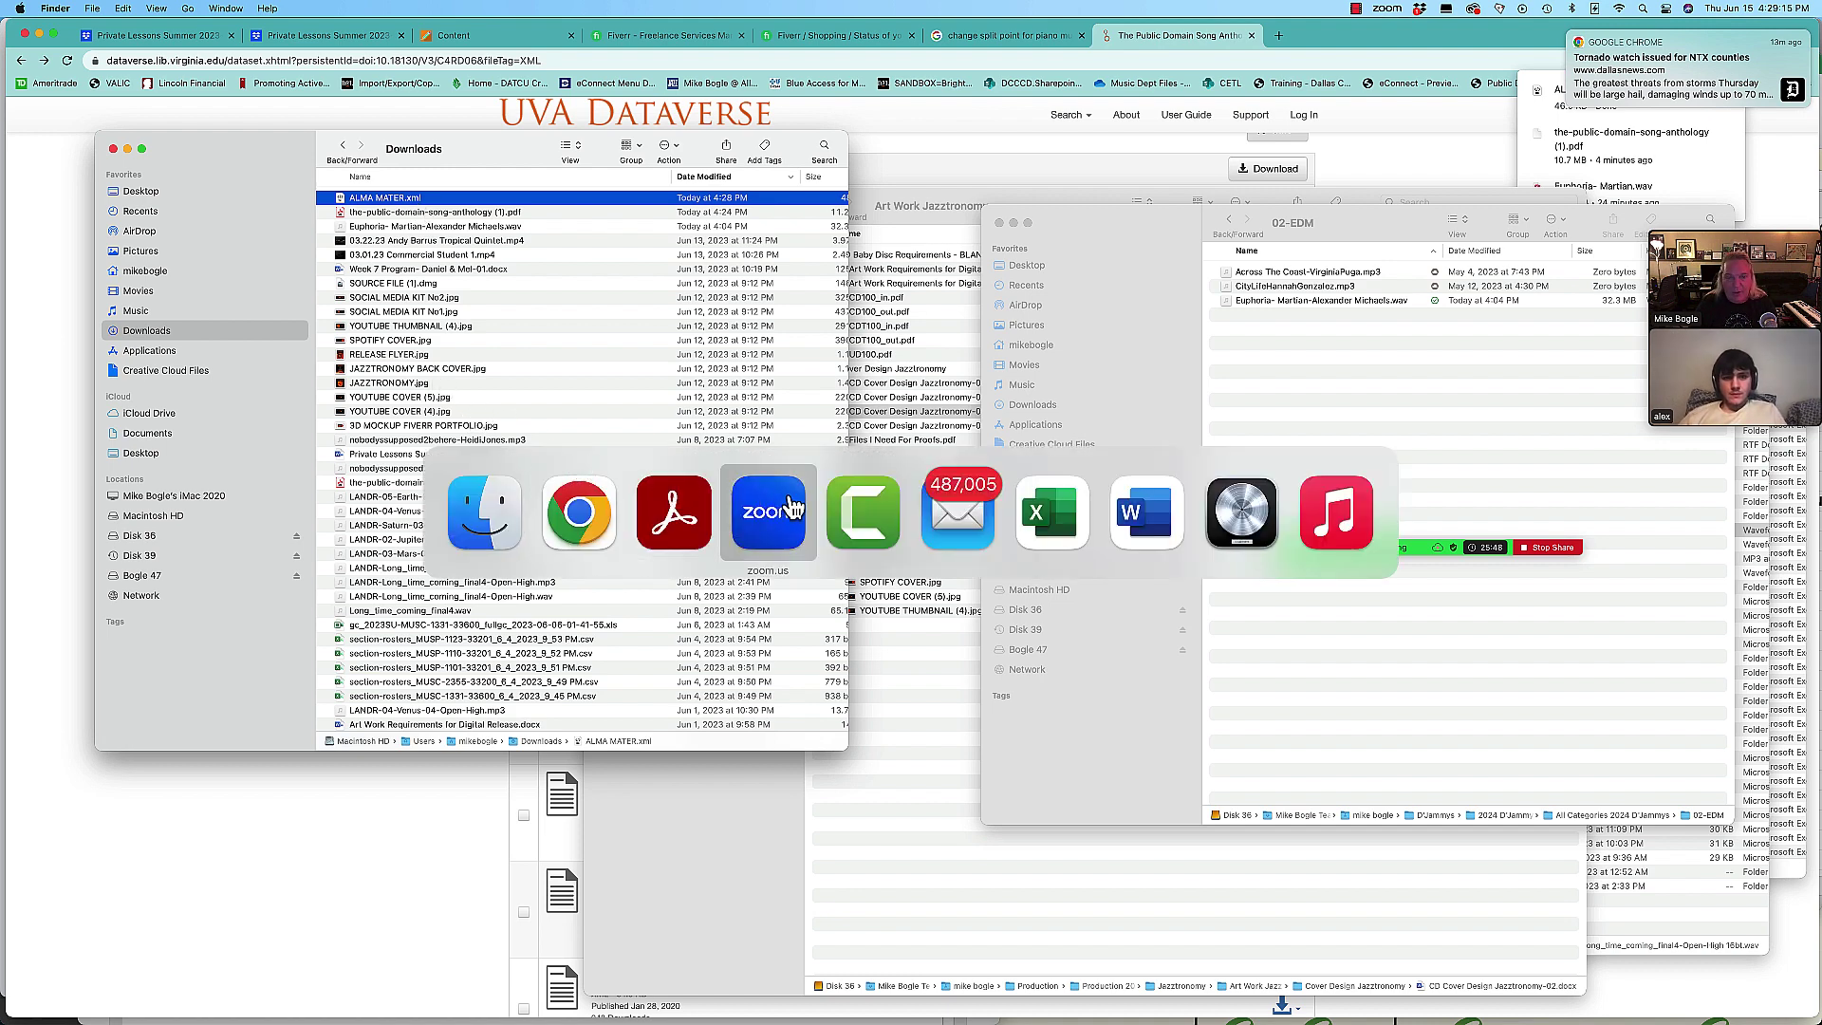
left_click(484, 512)
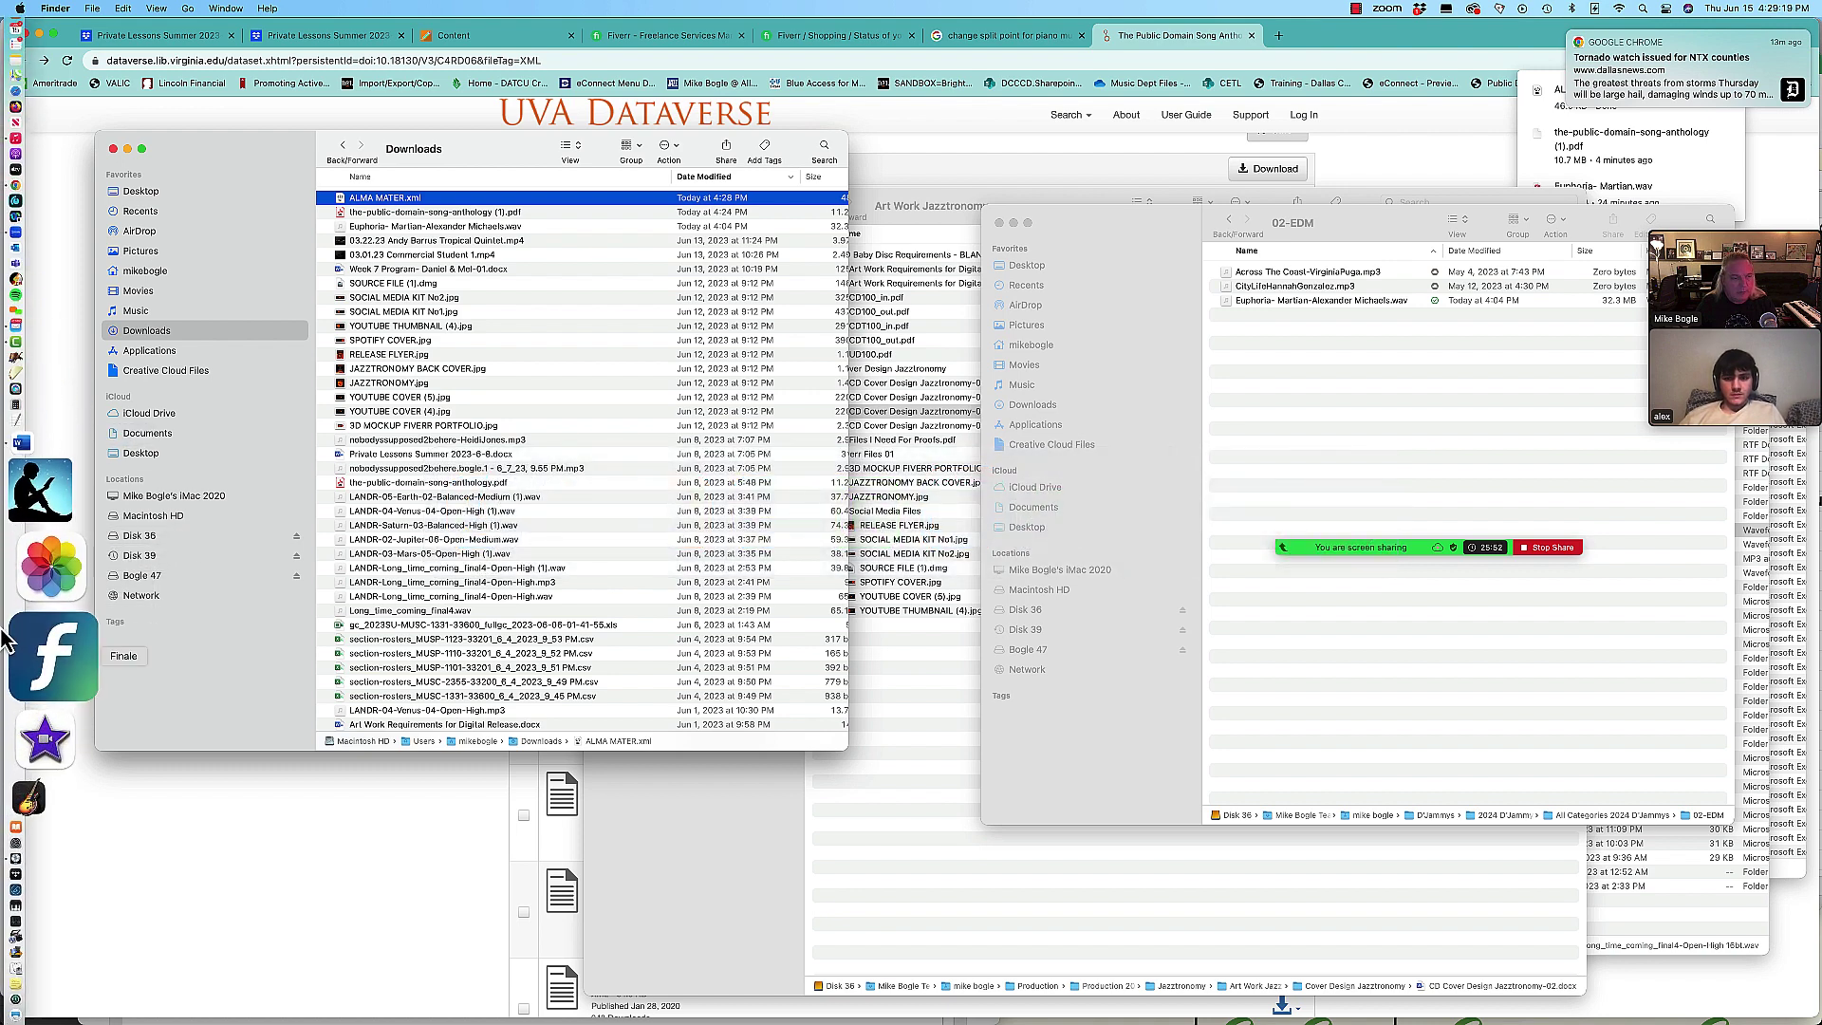
Step: Launch Finale and import ALMA MATER.xml from Downloads, sorted by date modified, as MusicXML
left_click(49, 645)
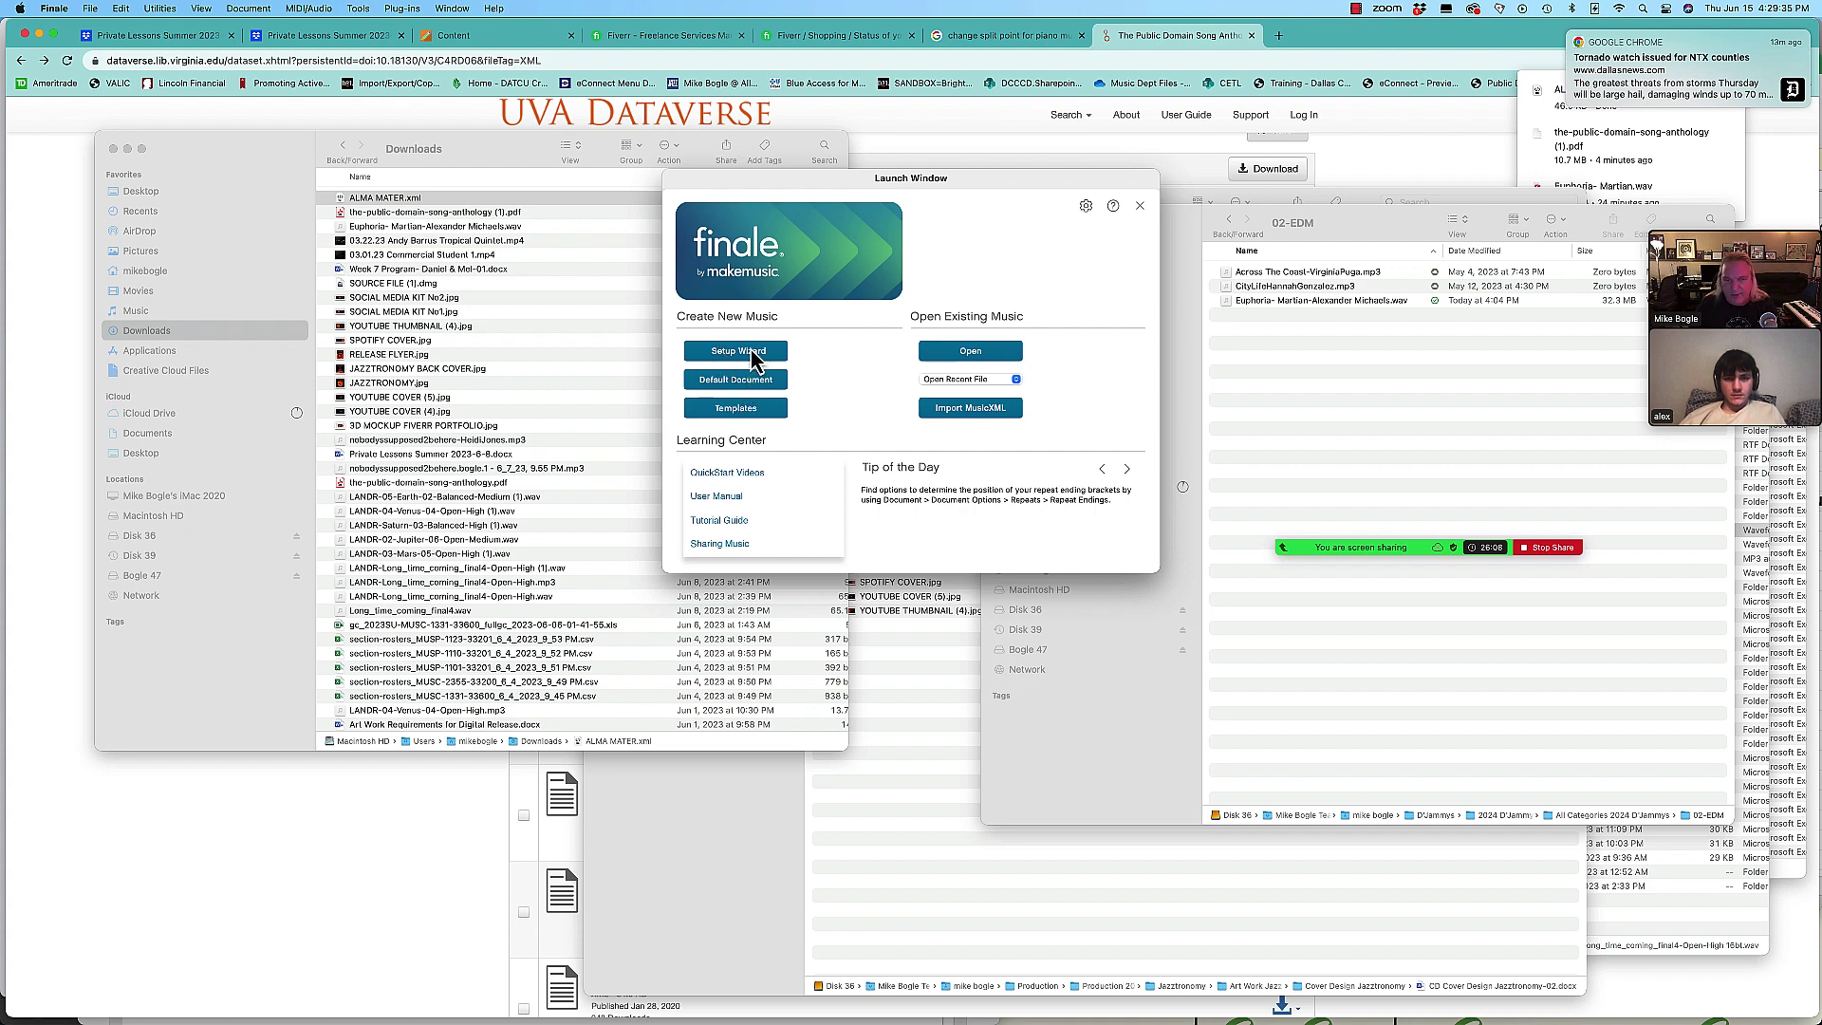
left_click(965, 414)
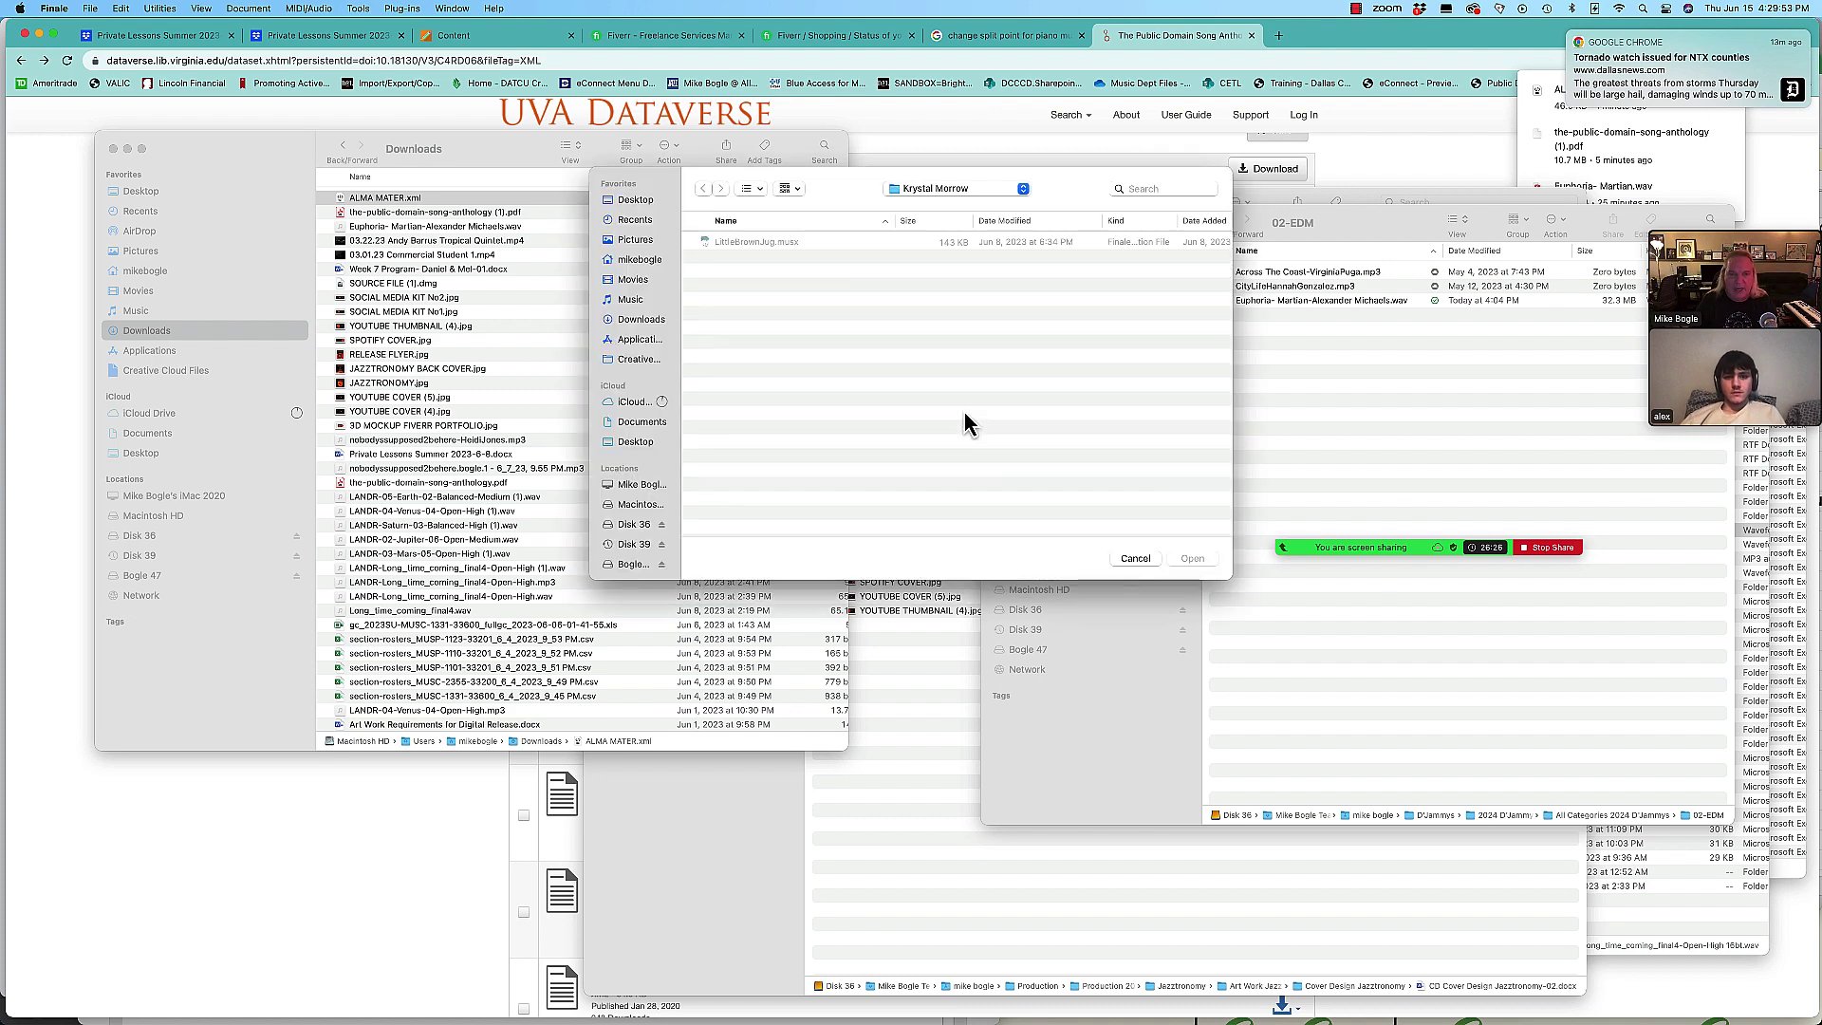
left_click(934, 190)
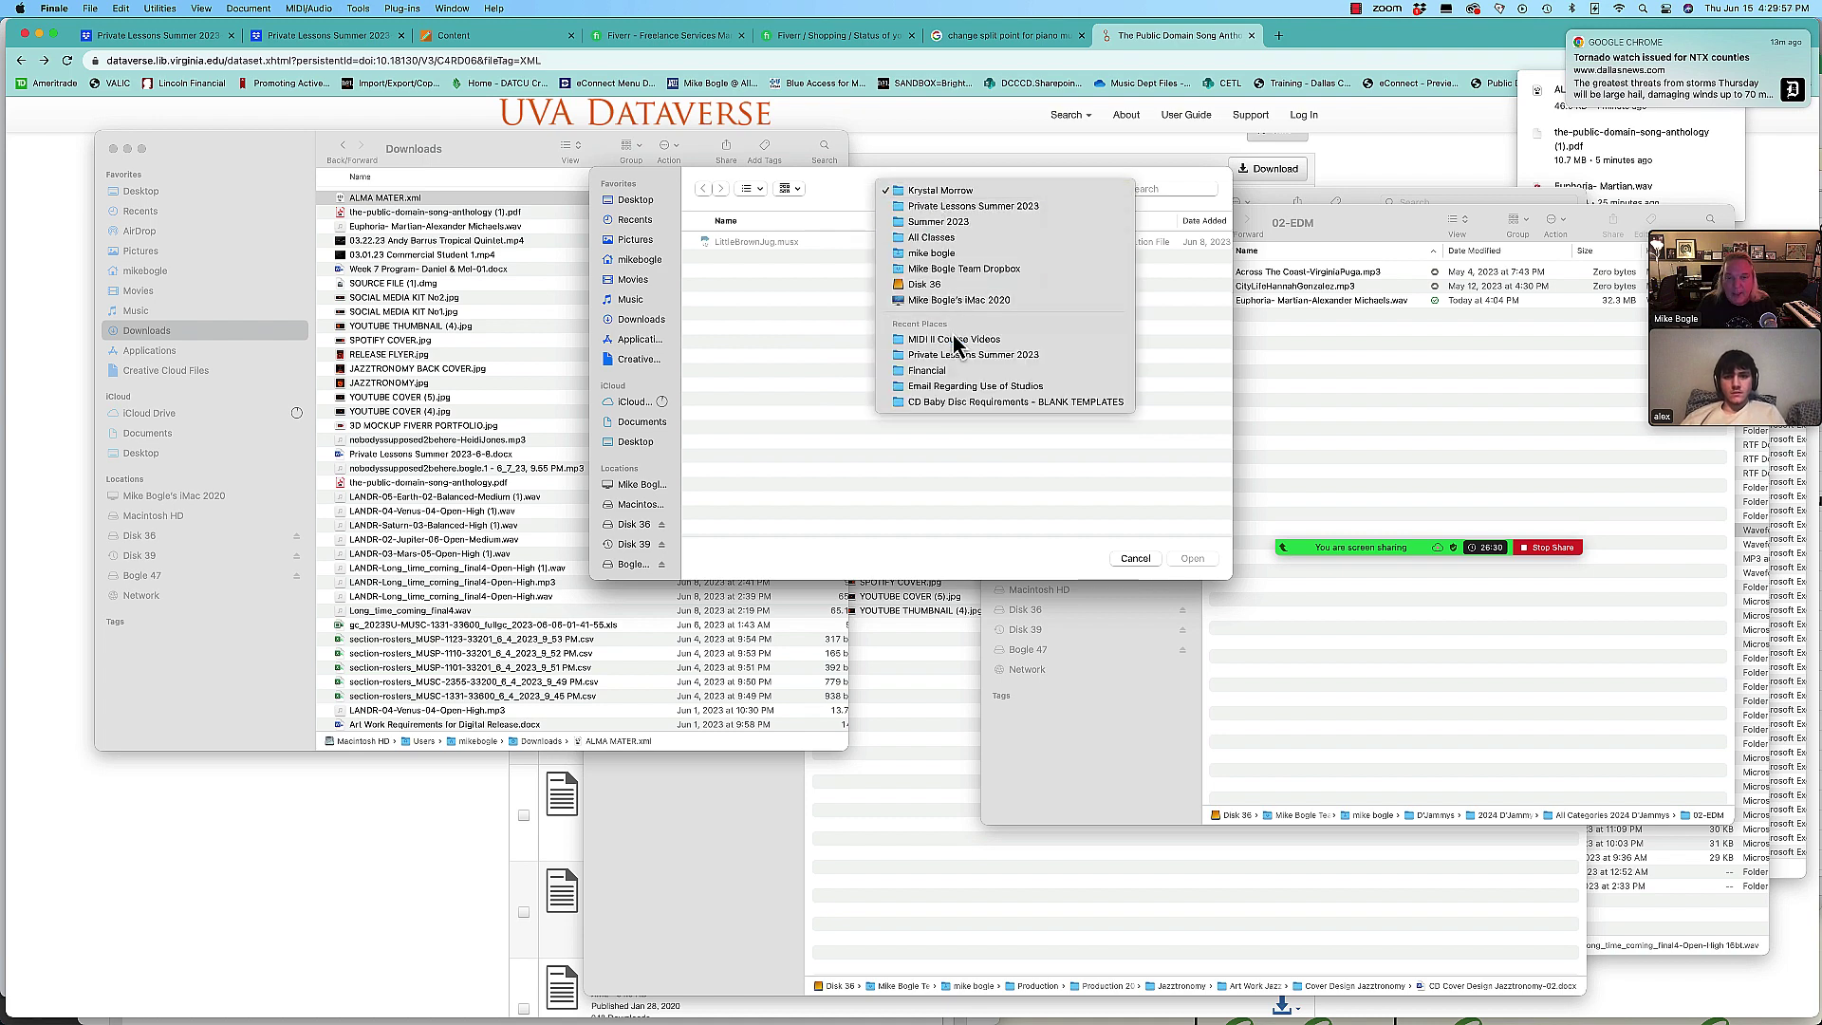
left_click(717, 341)
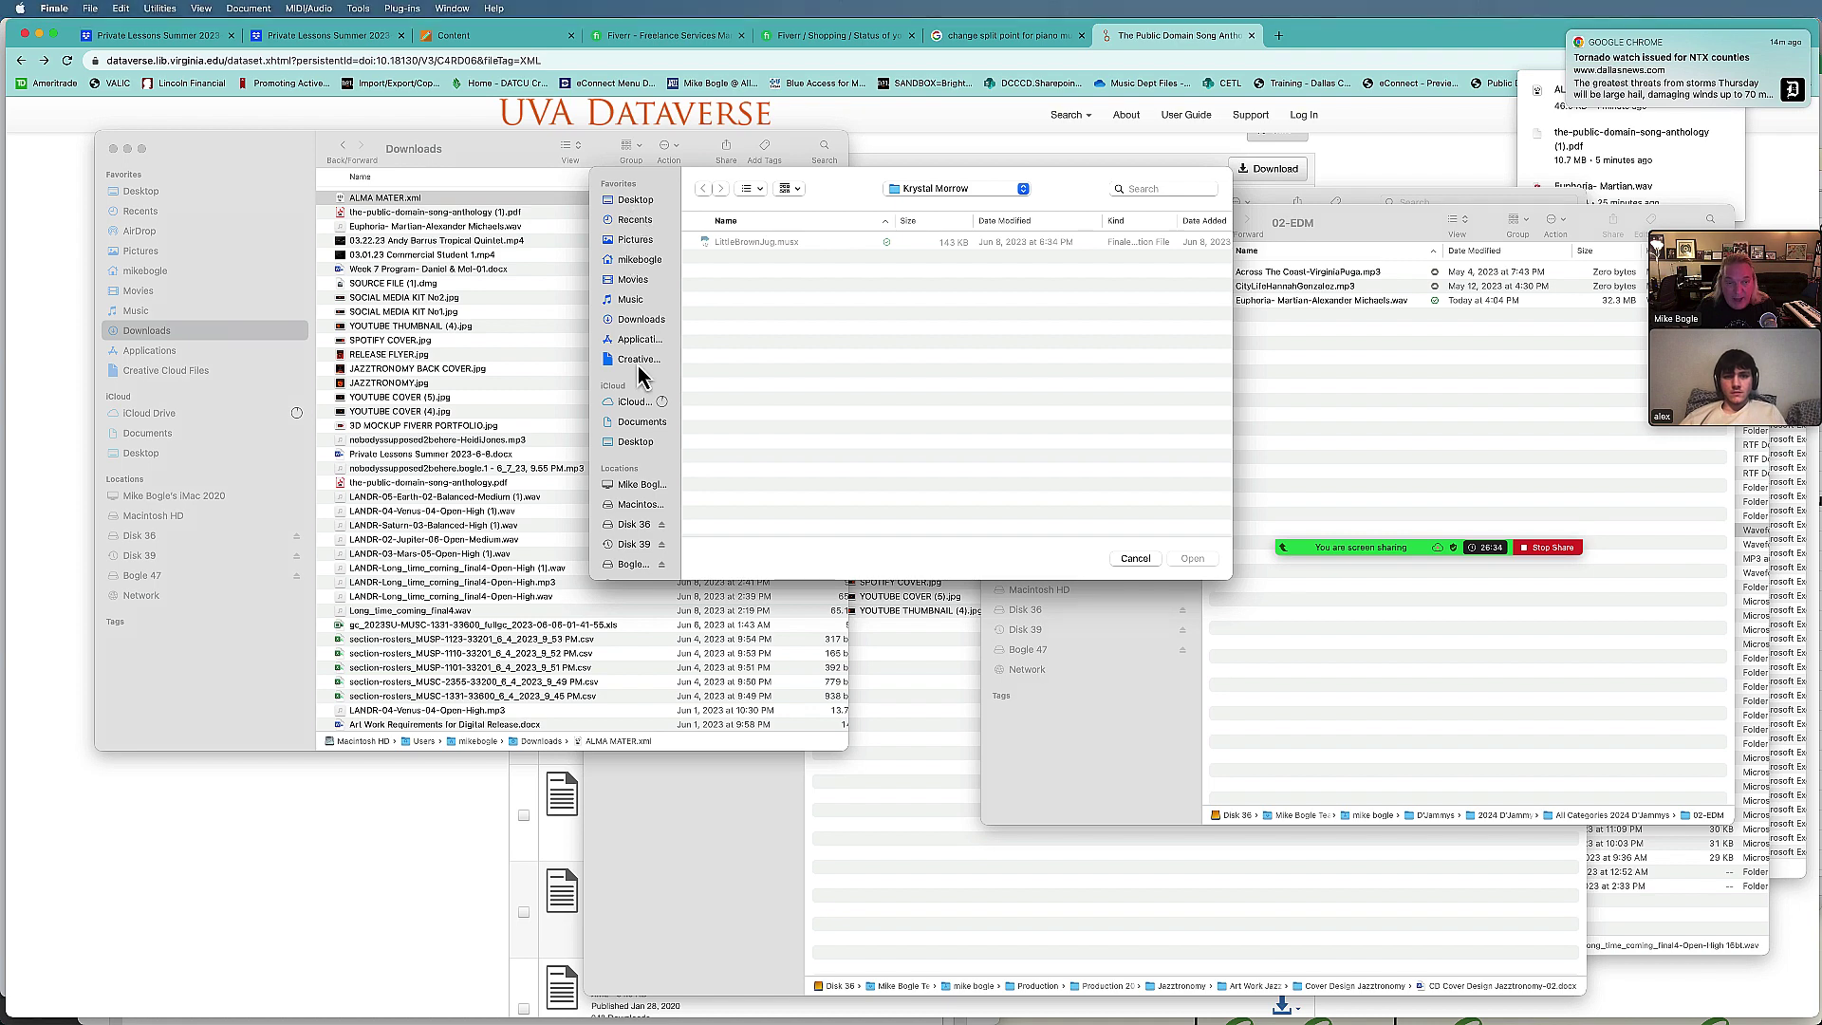
left_click(632, 323)
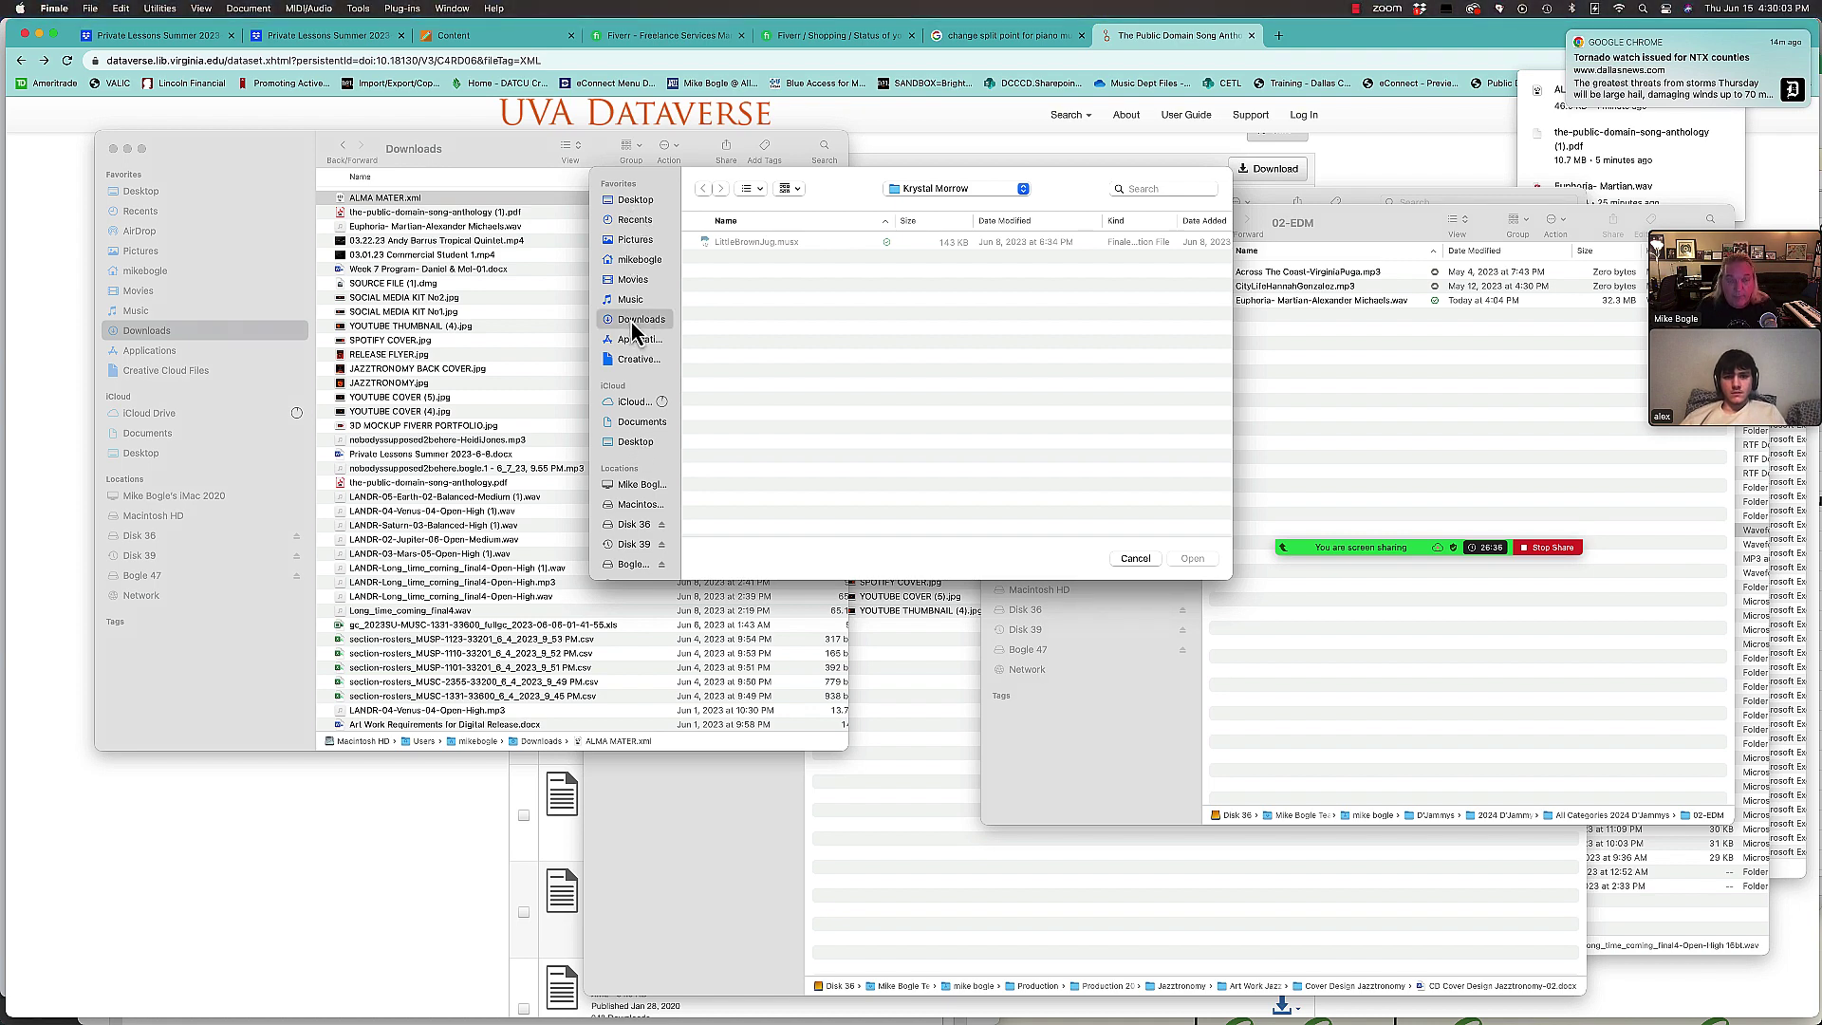
scroll(898, 389, "up", 2)
left_click(1006, 226)
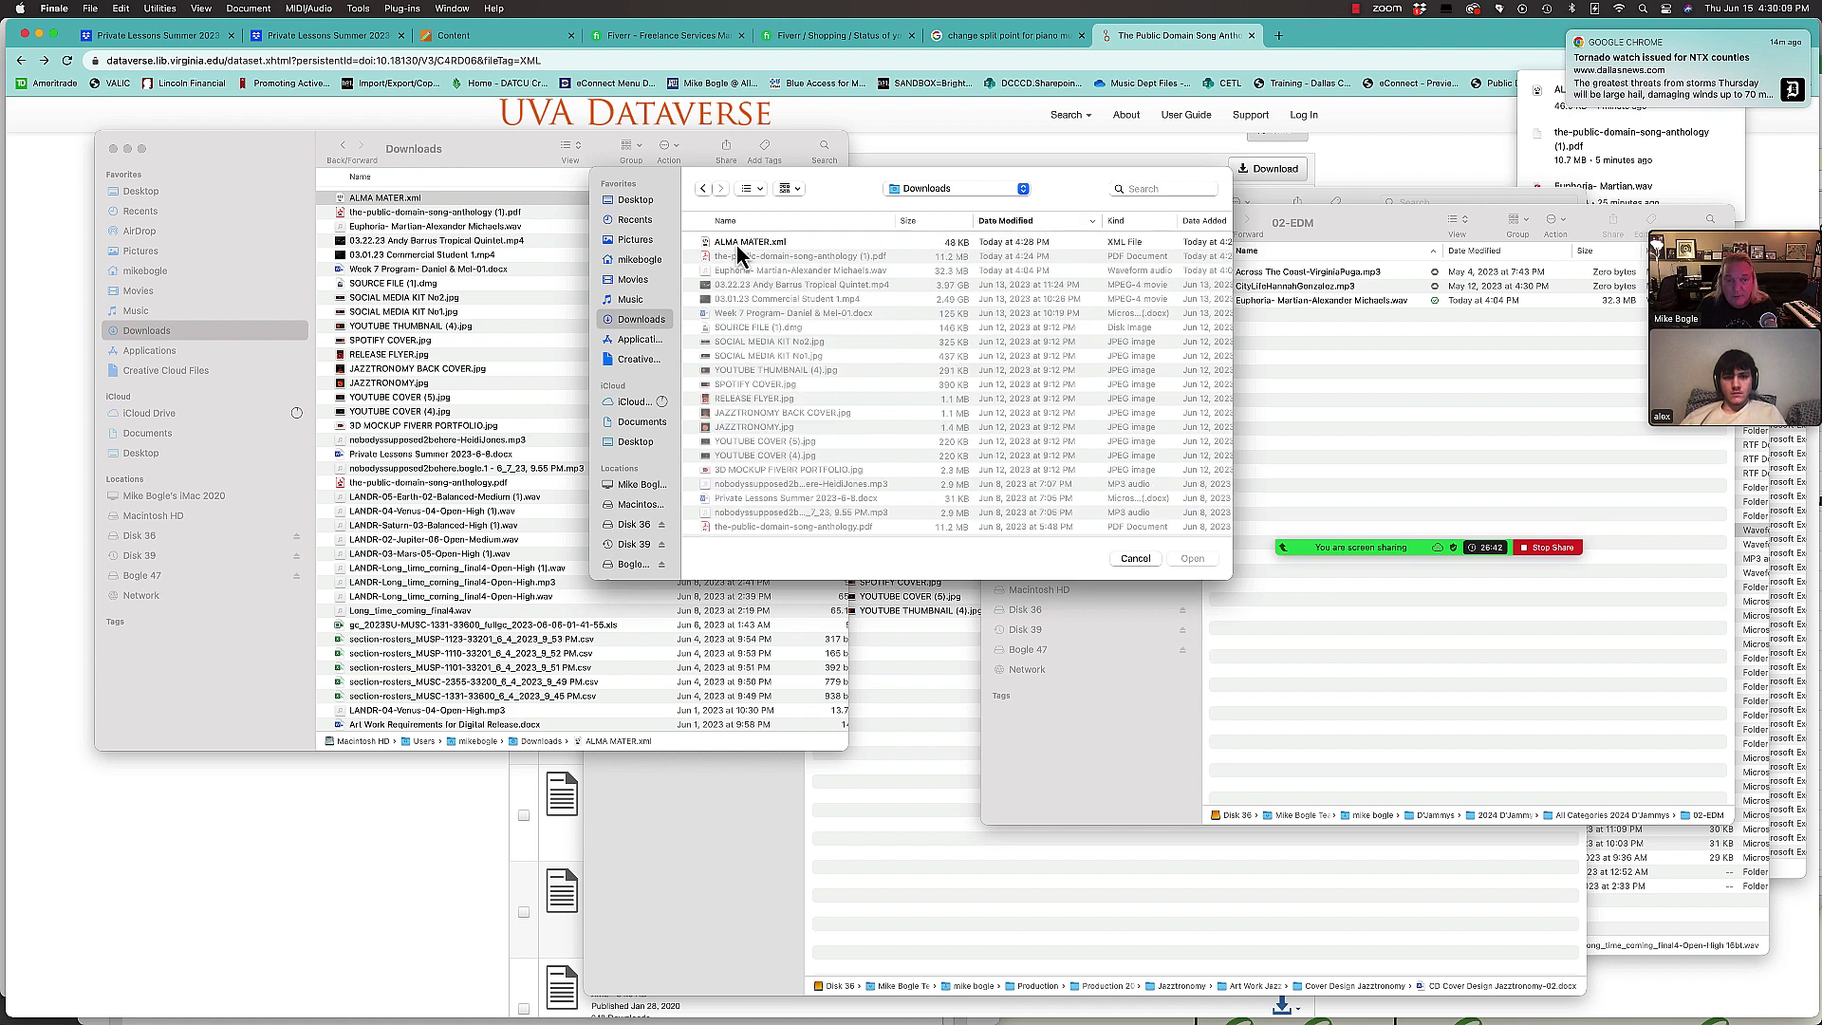
left_click(732, 243)
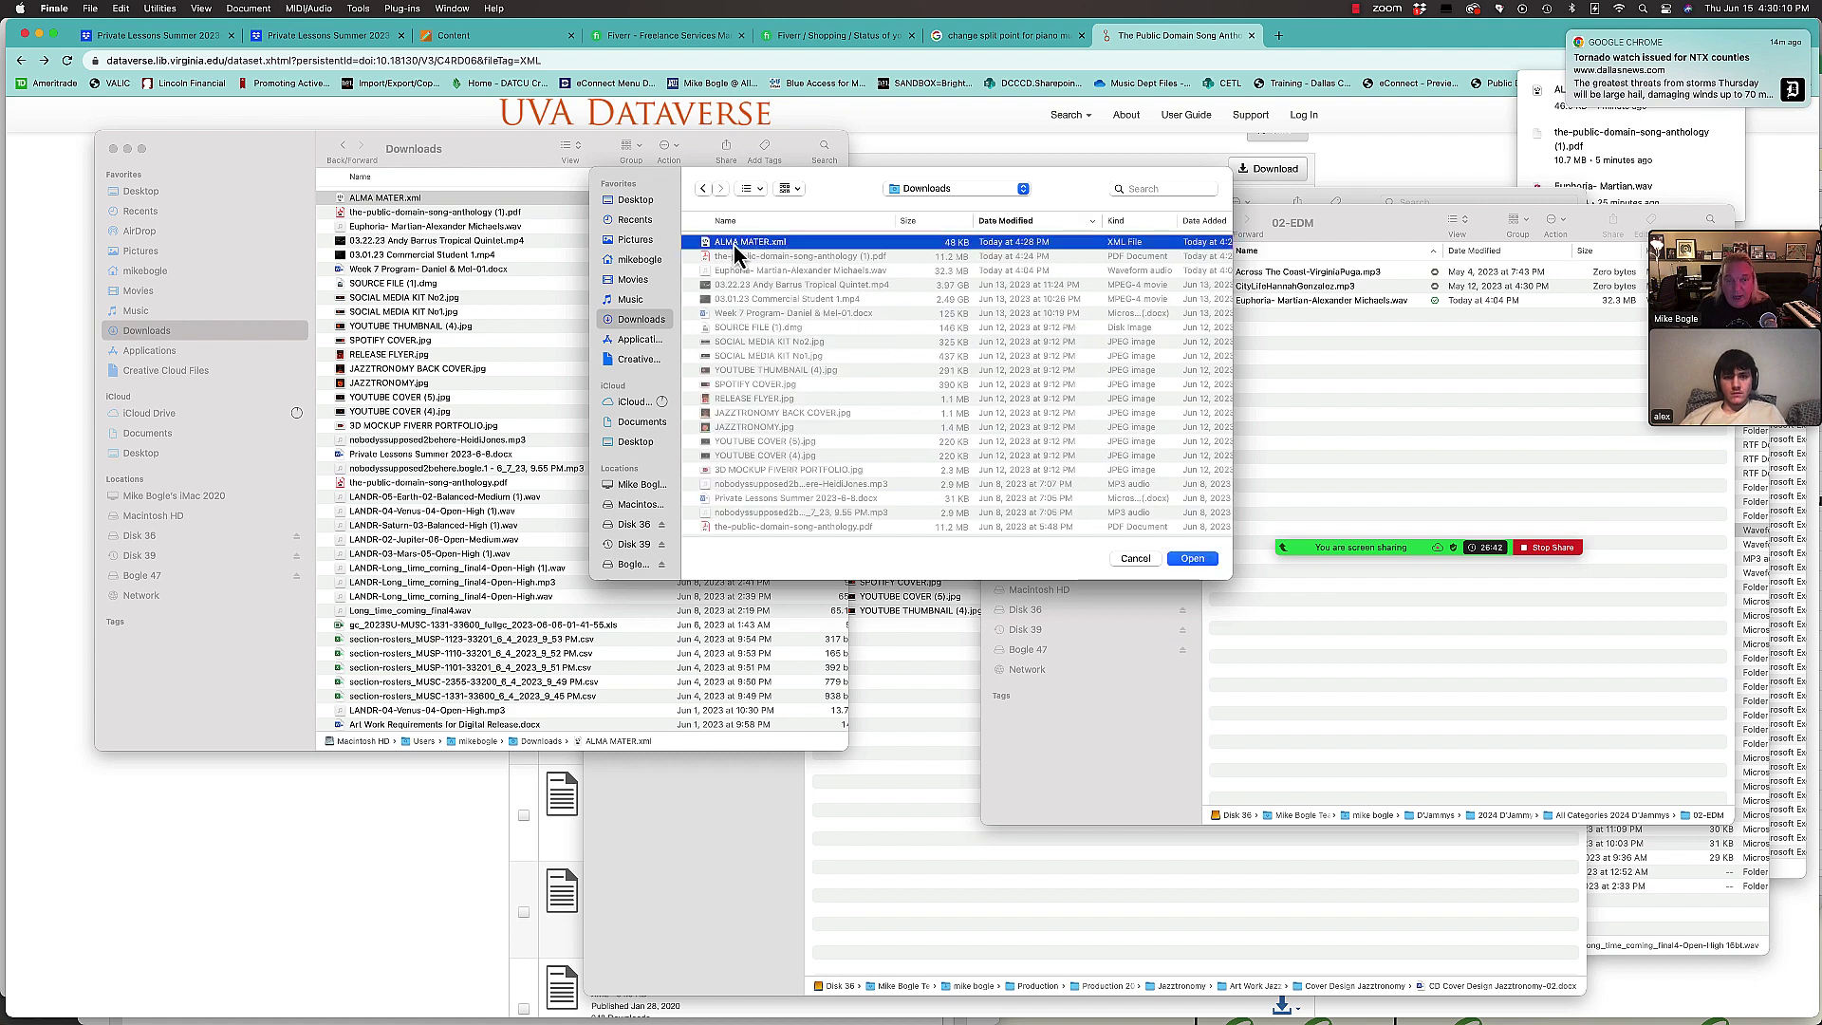
left_click(1191, 558)
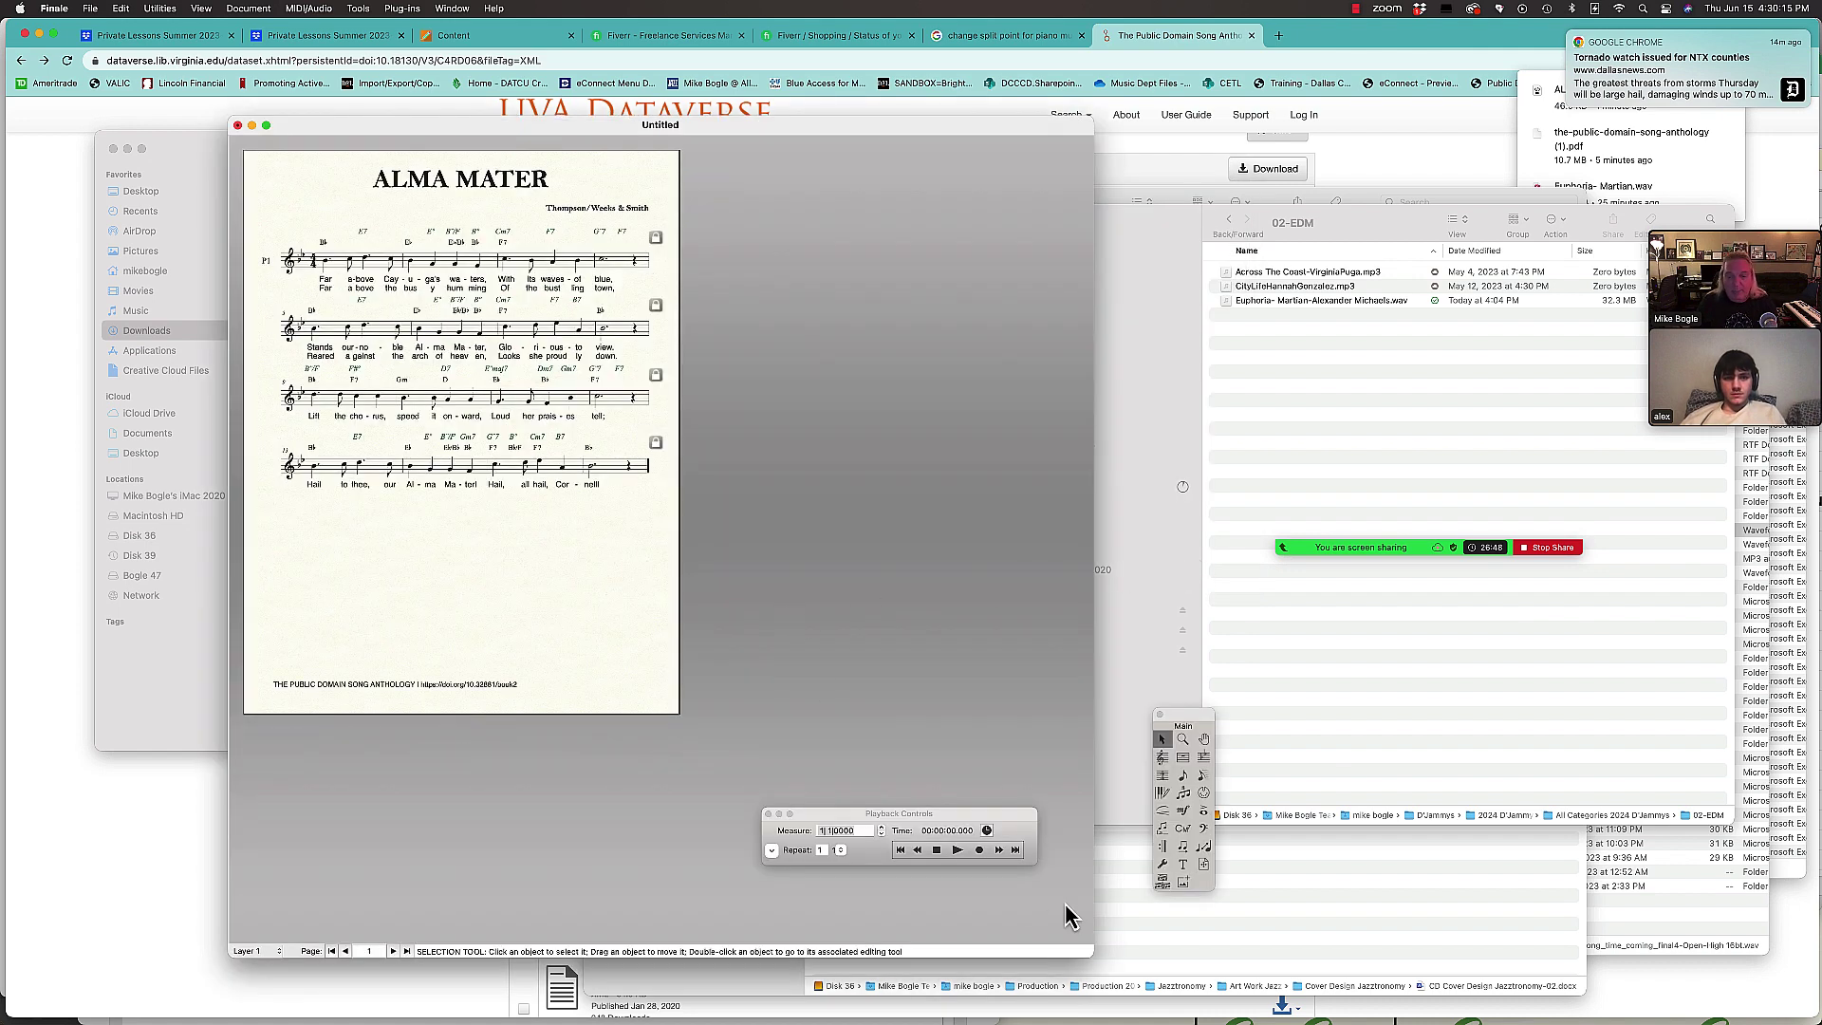
Step: Enlarge the score window, zoom the Alma Mater page to fit, and move the palettes off the music
left_click_drag(1091, 955, 1117, 923)
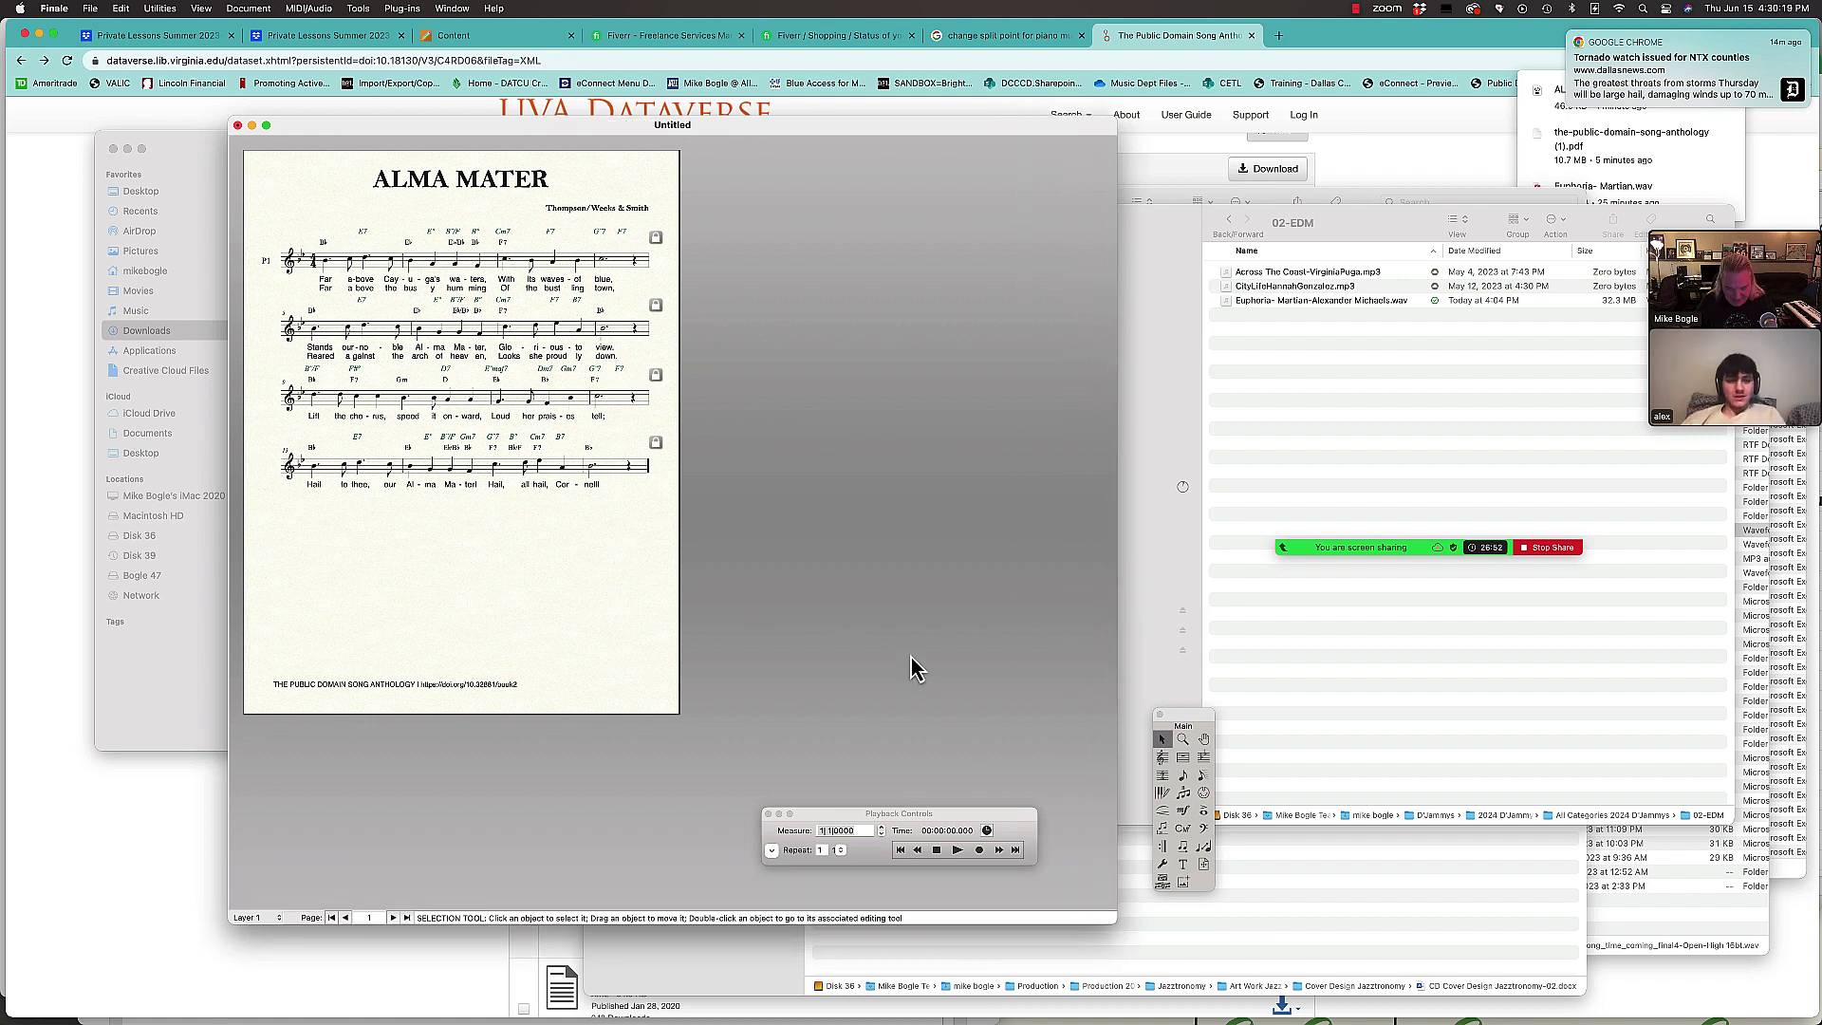
key("super+0")
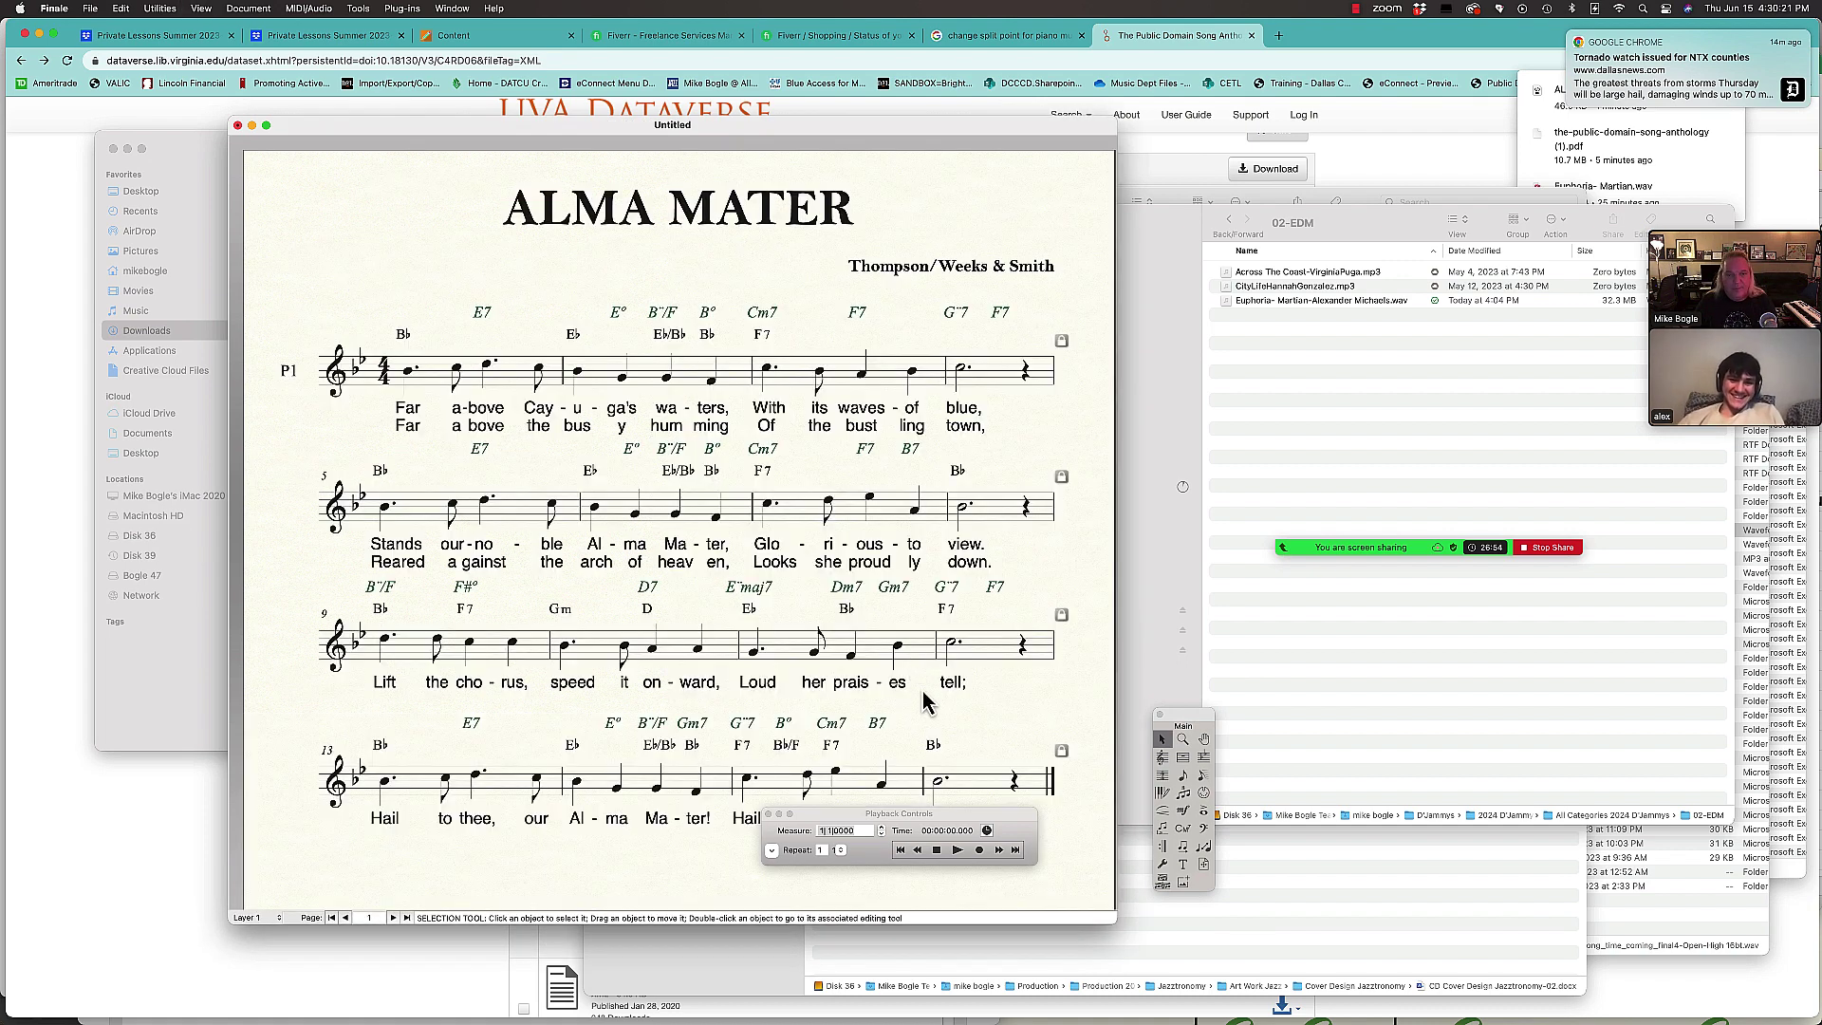
left_click_drag(1119, 922, 1373, 949)
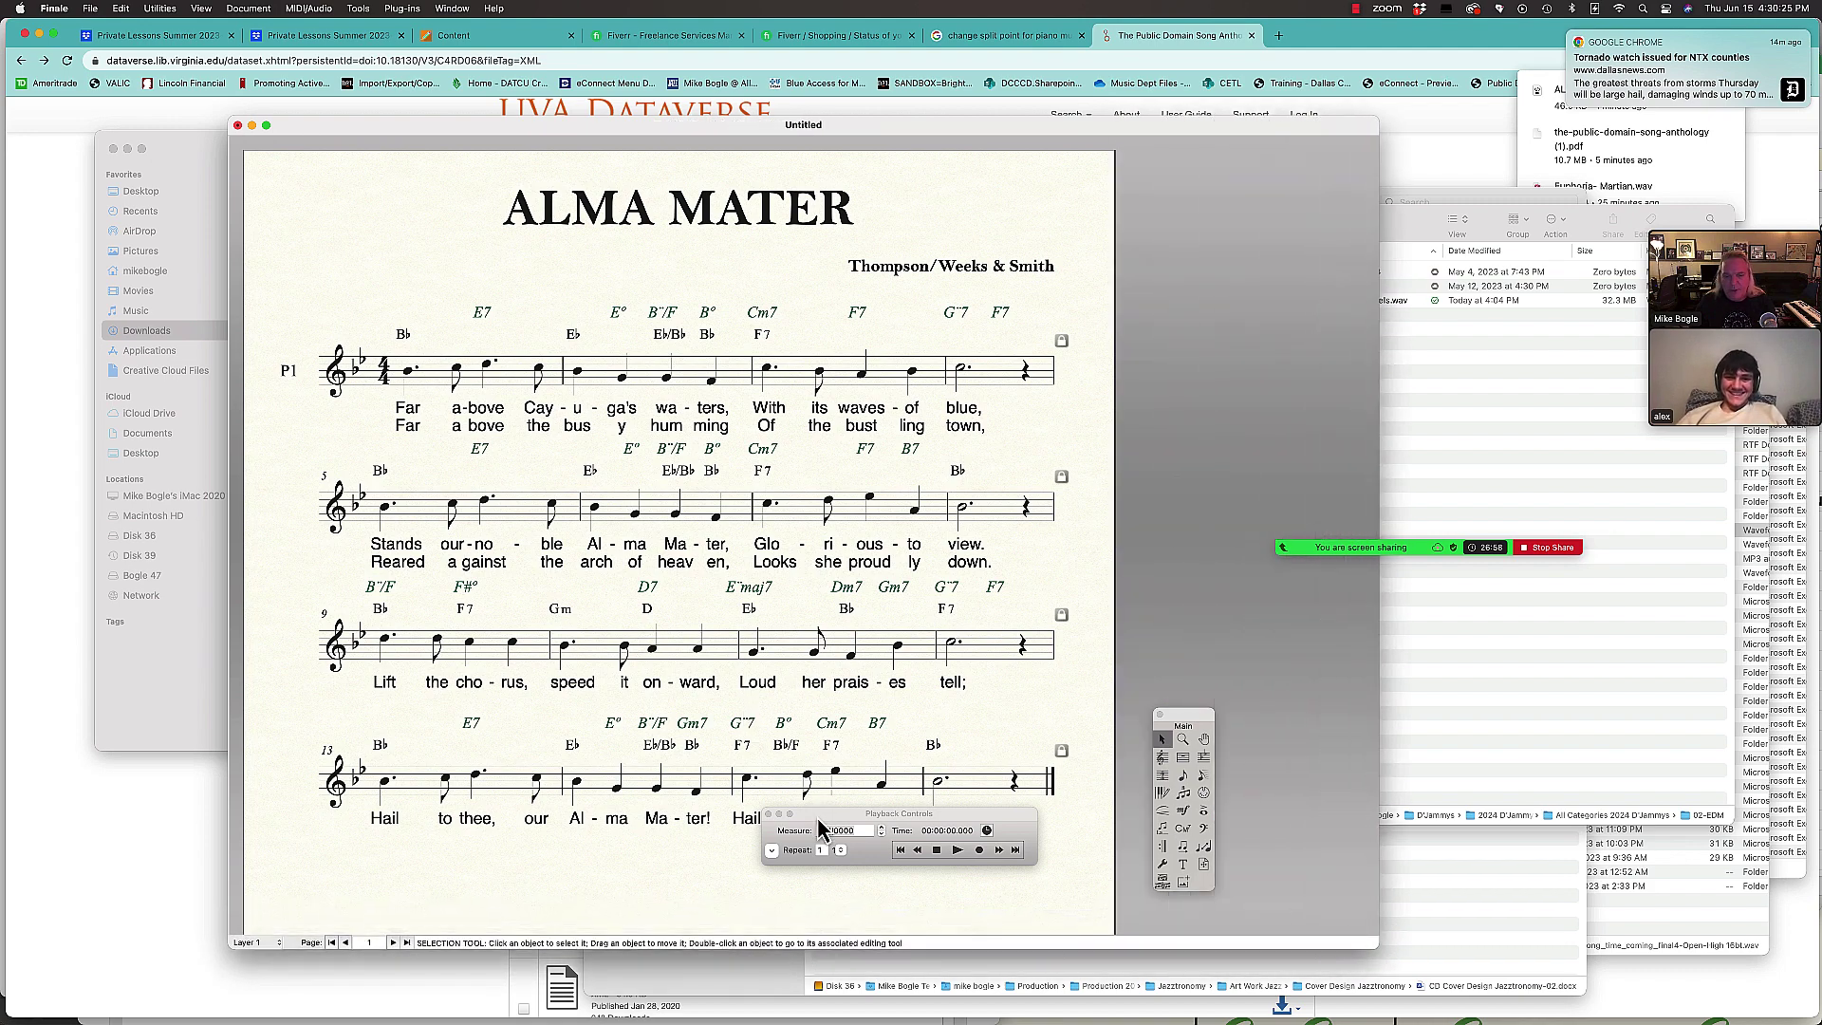
left_click_drag(825, 814, 1319, 803)
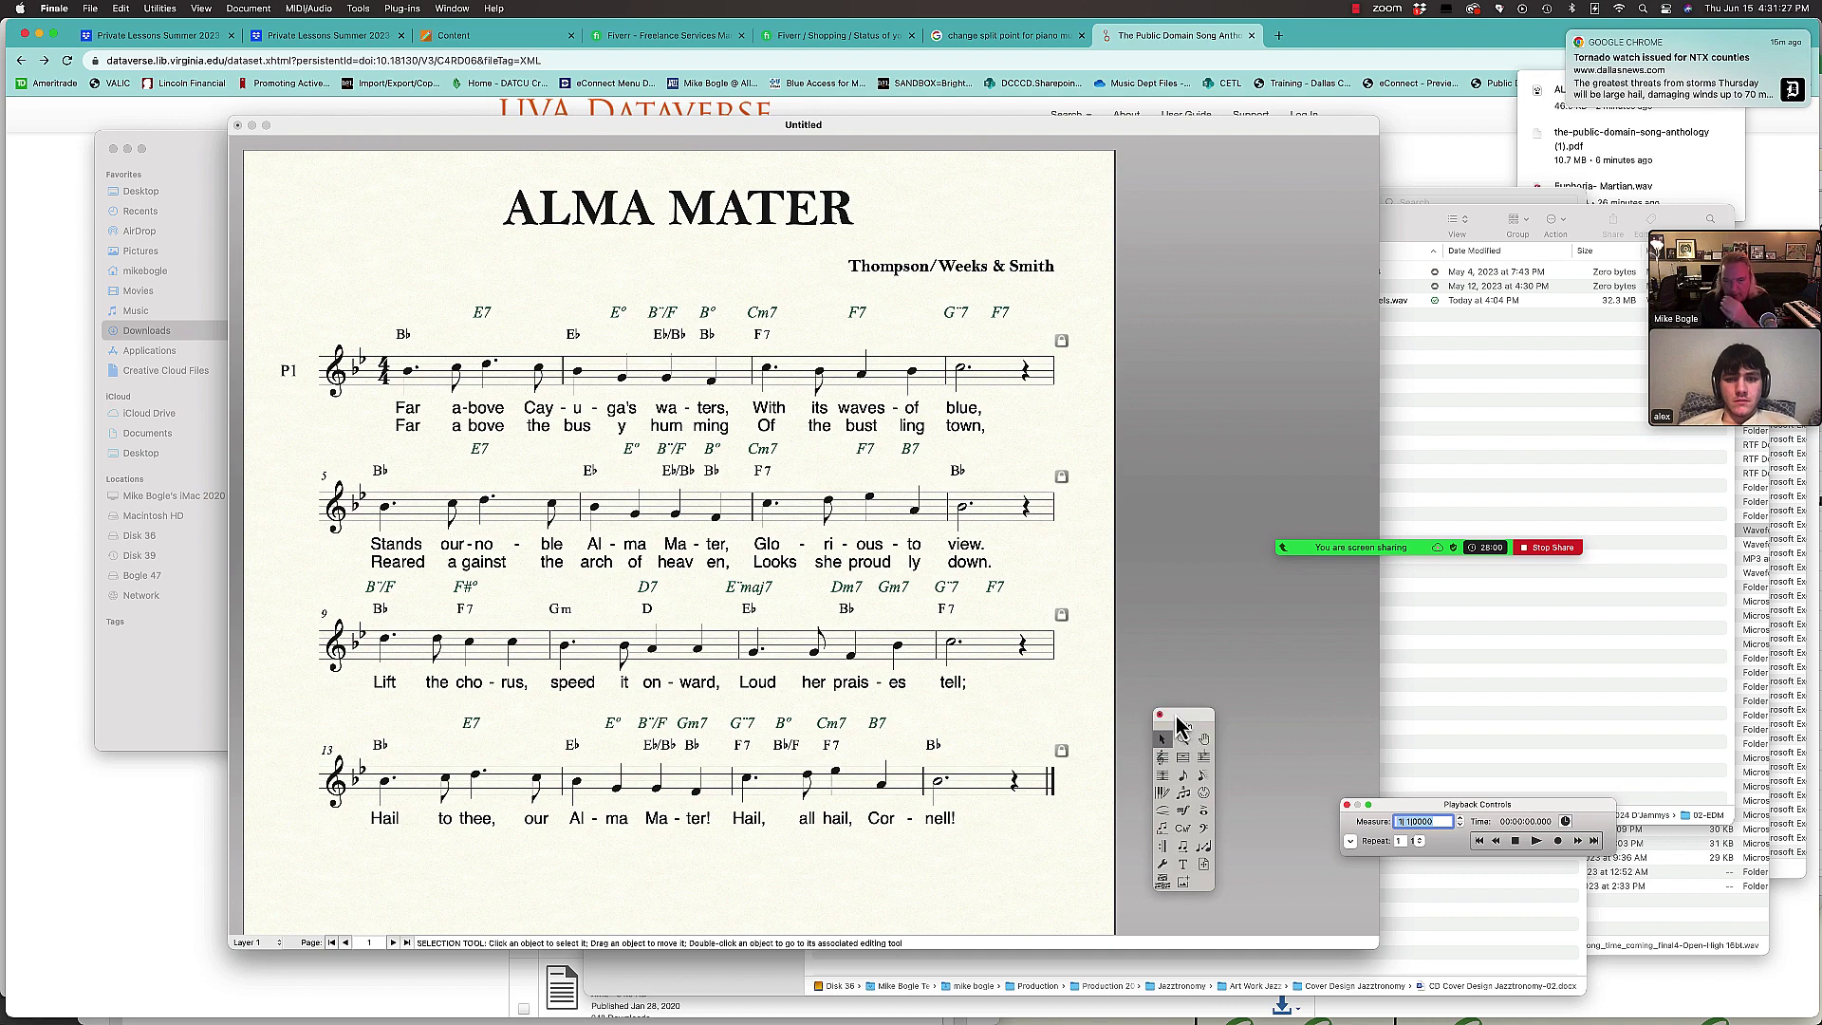
left_click_drag(1177, 718, 1185, 594)
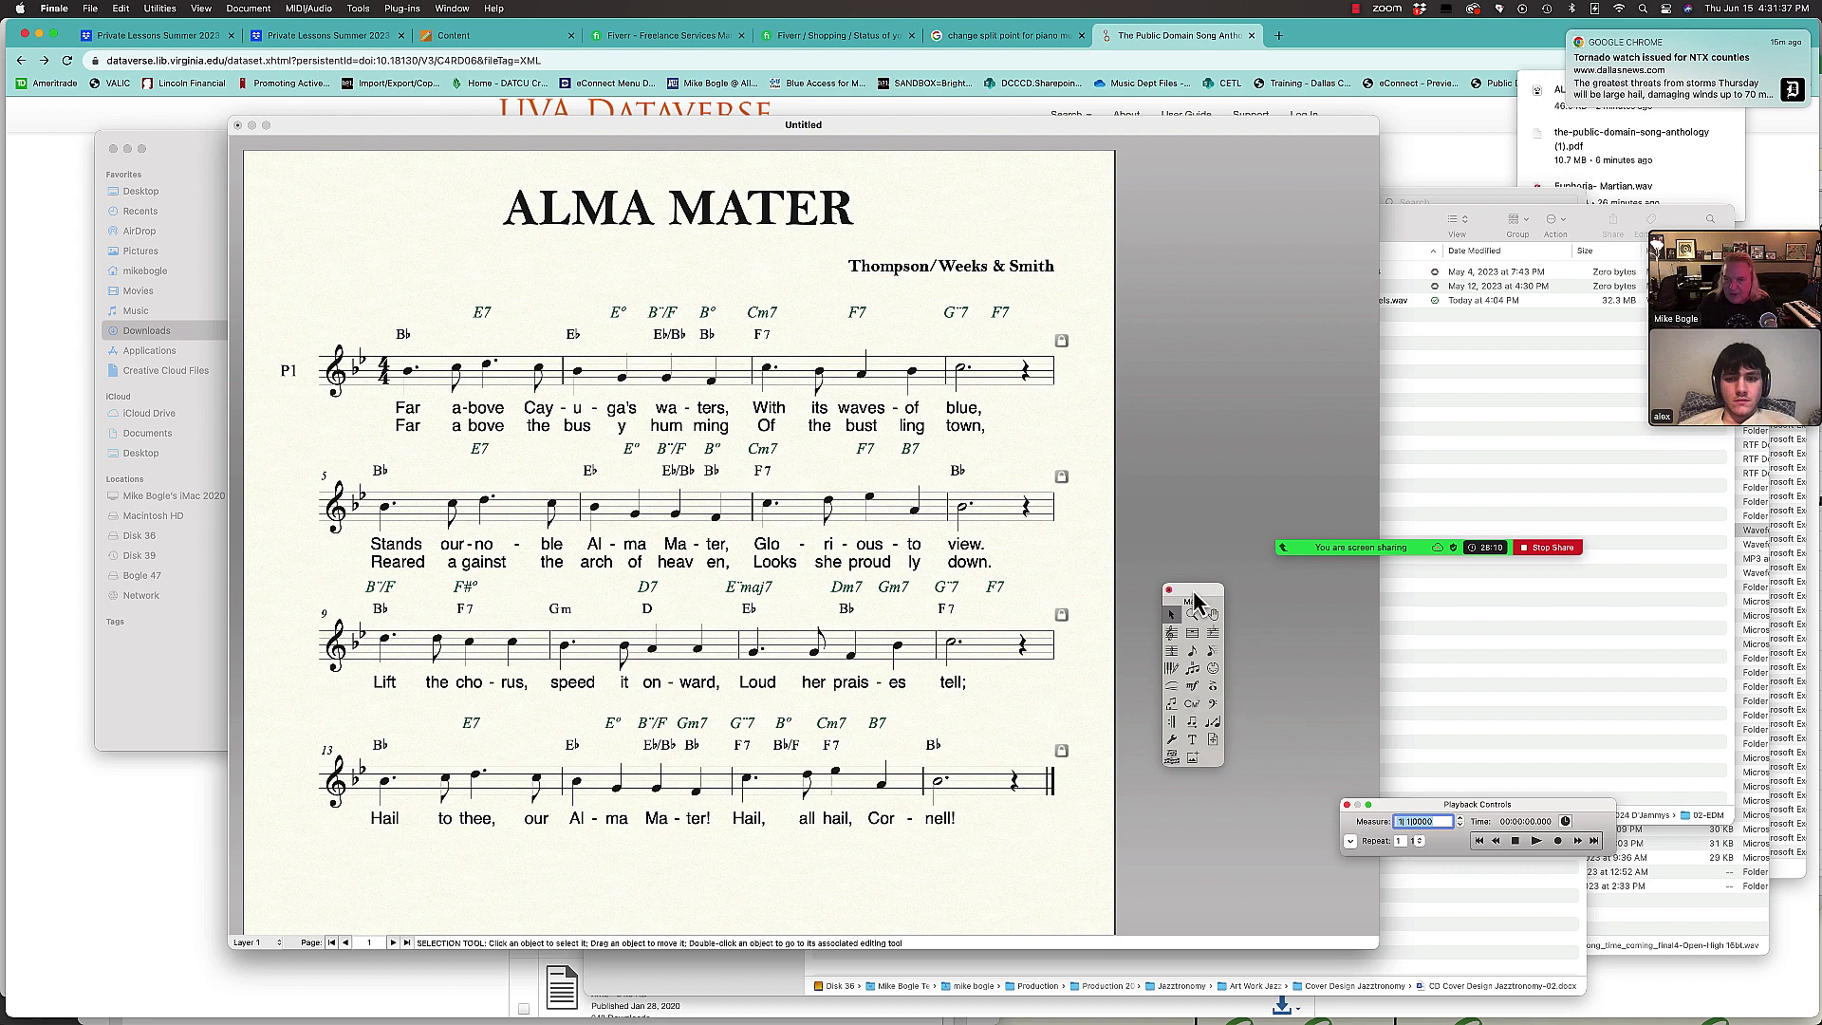
Step: Delete the upper row of italic chord-symbol expressions from every system of the ALMA MATER score
left_click(1192, 687)
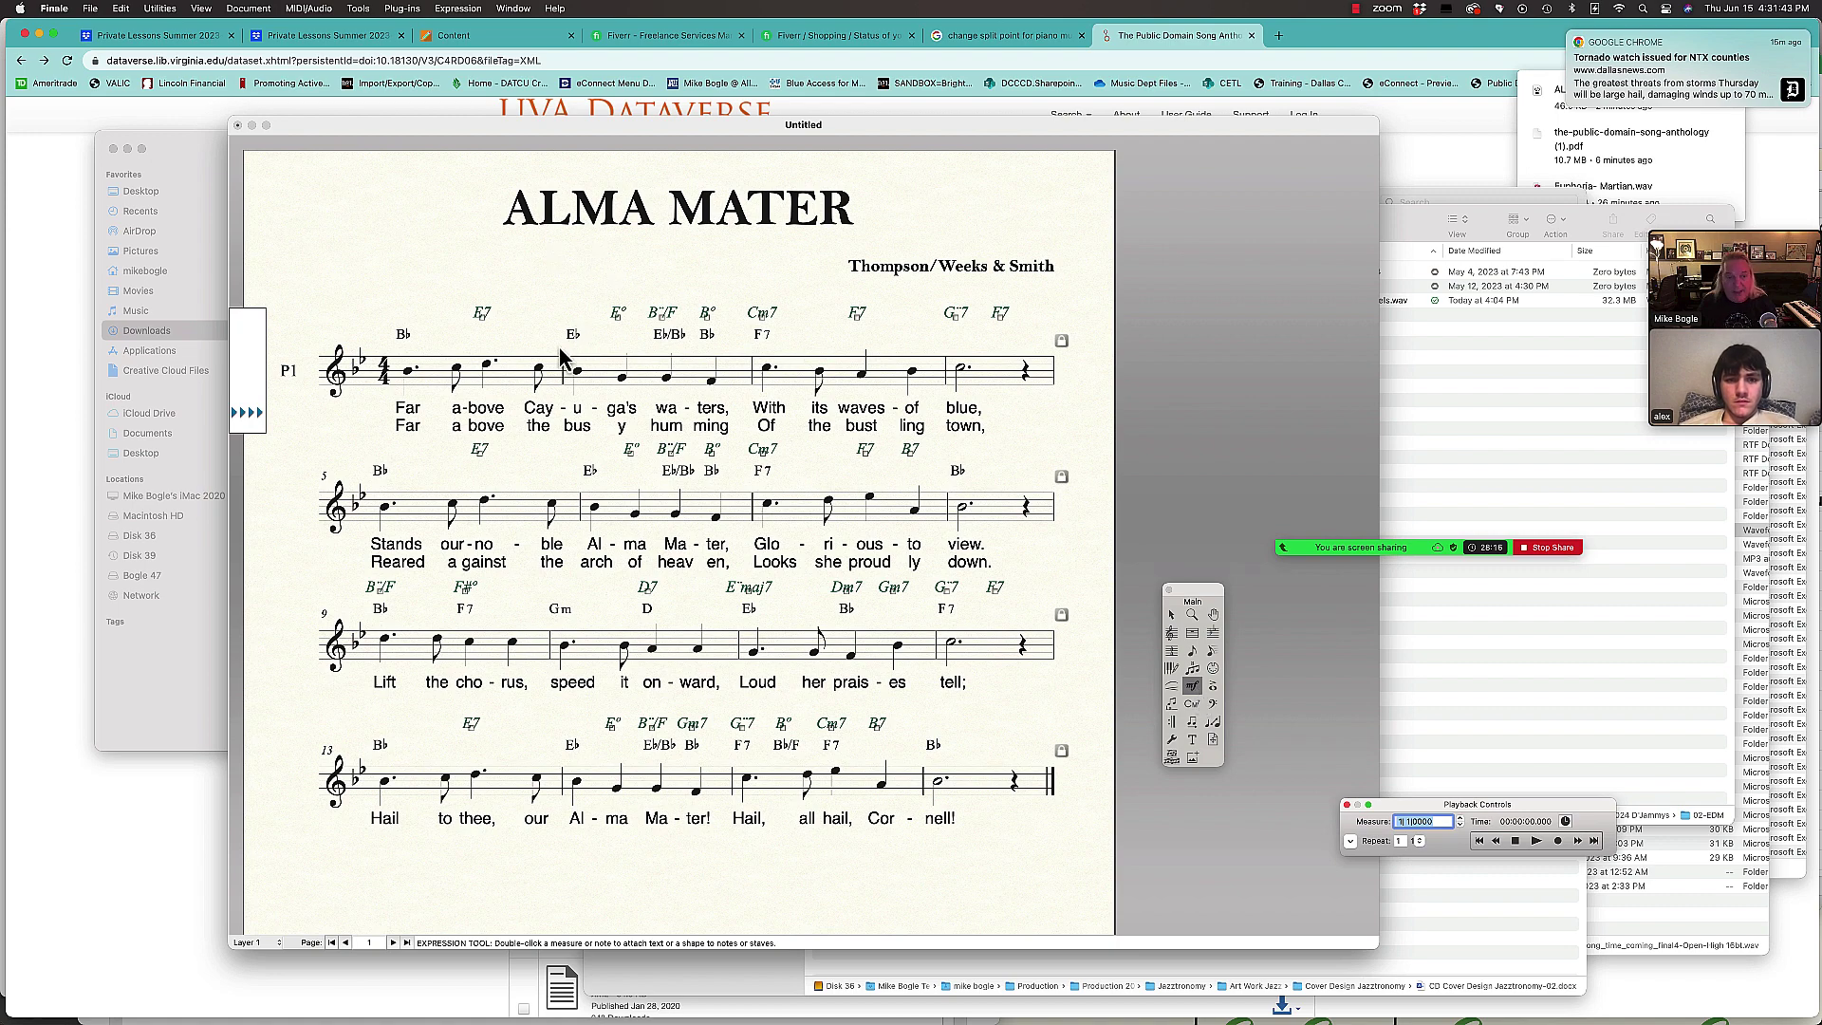
left_click(371, 260)
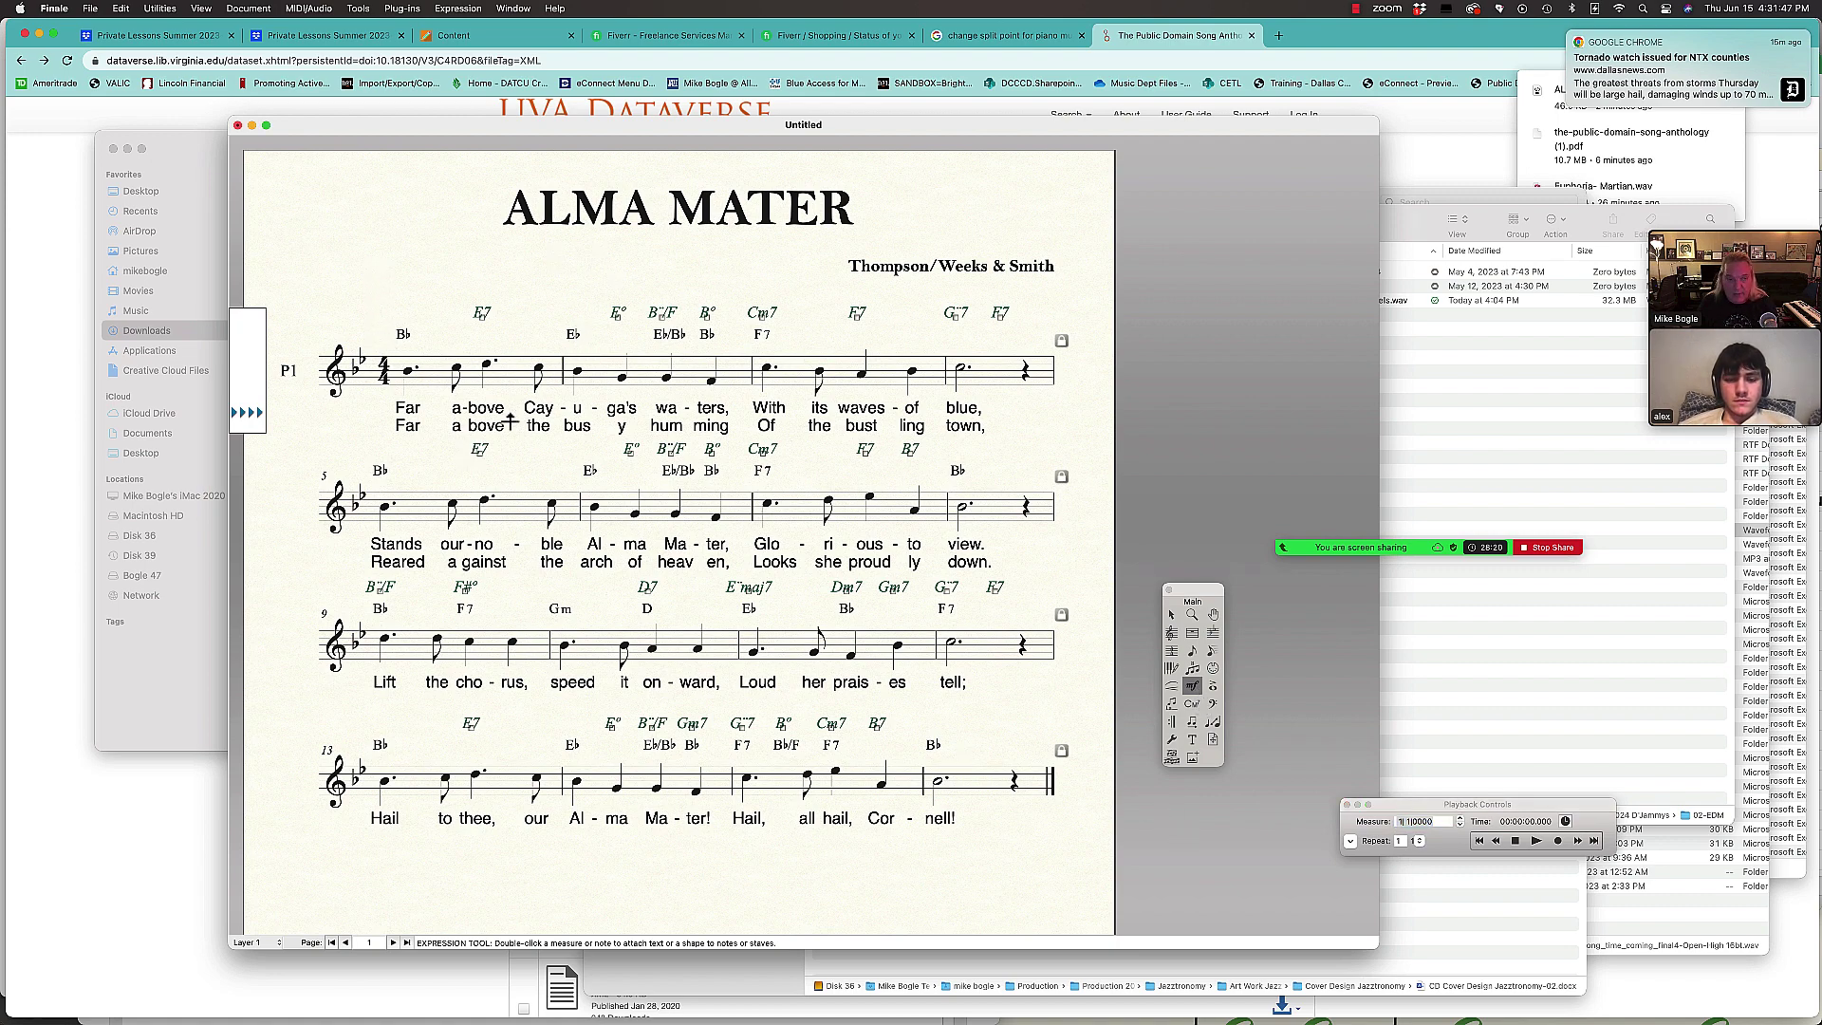
left_click_drag(438, 275, 1032, 754)
key("Delete")
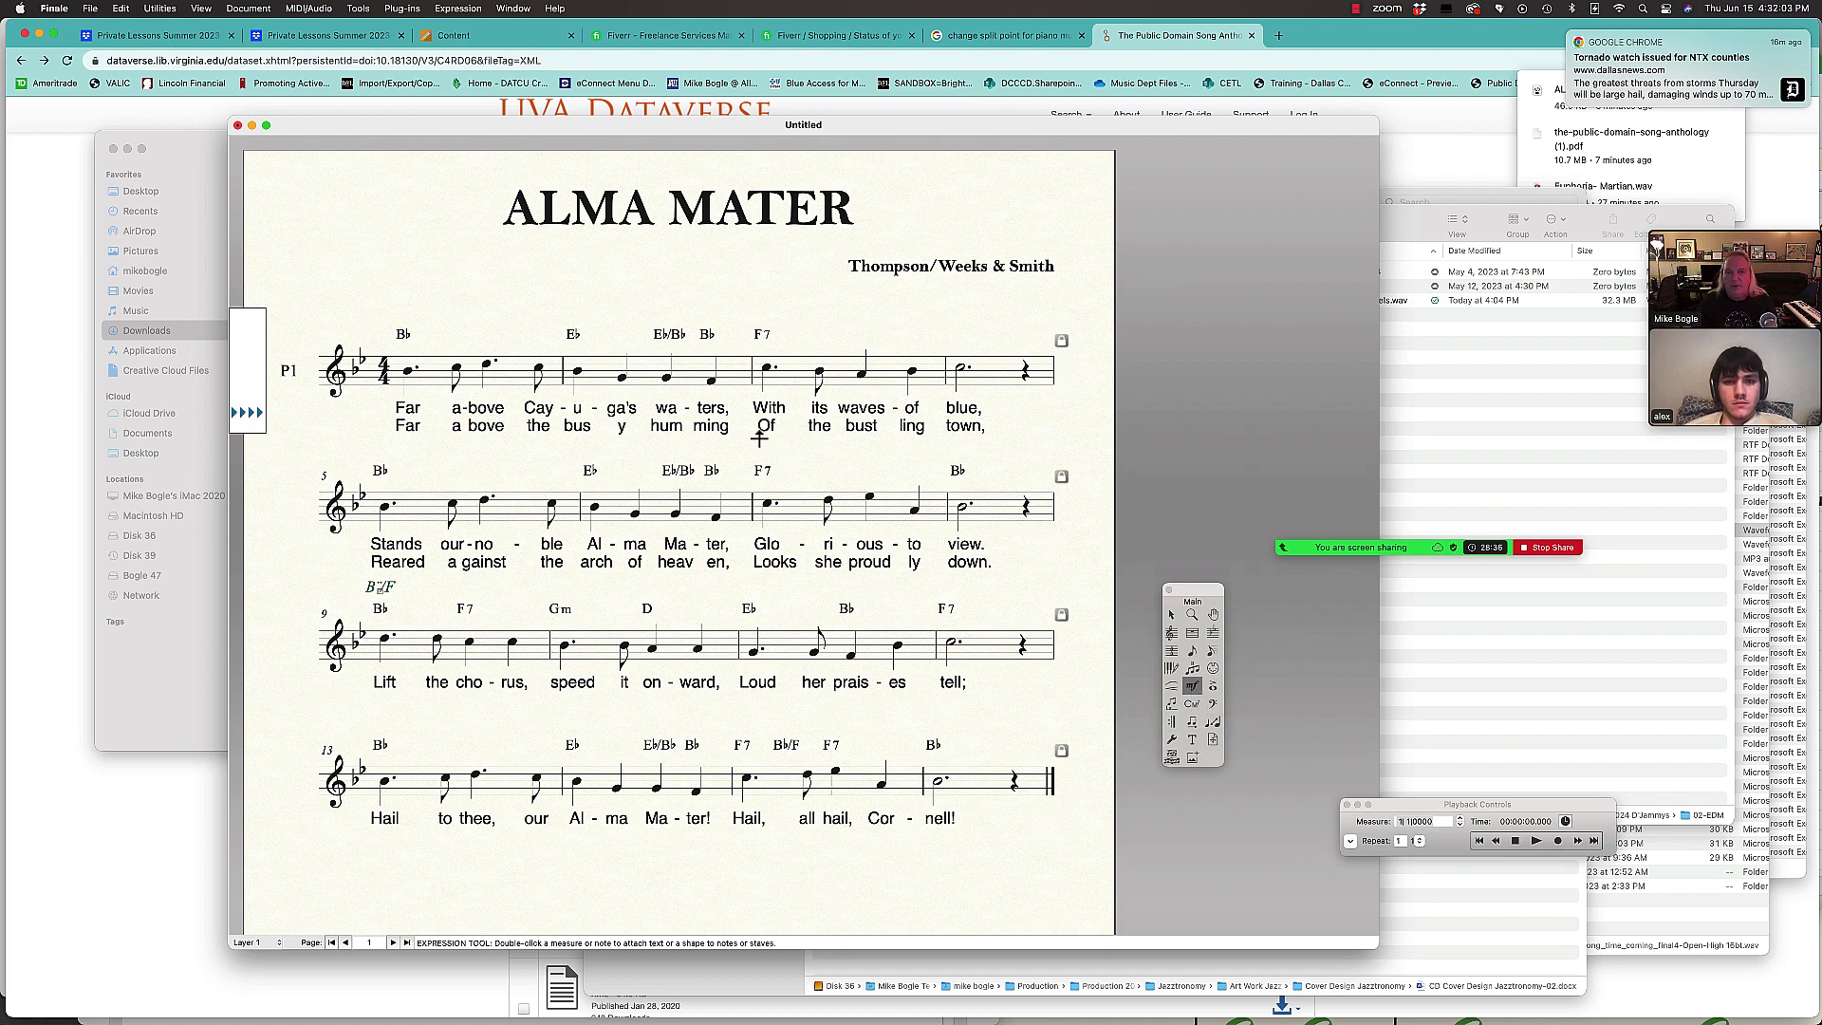
scroll(769, 451, "down", 5)
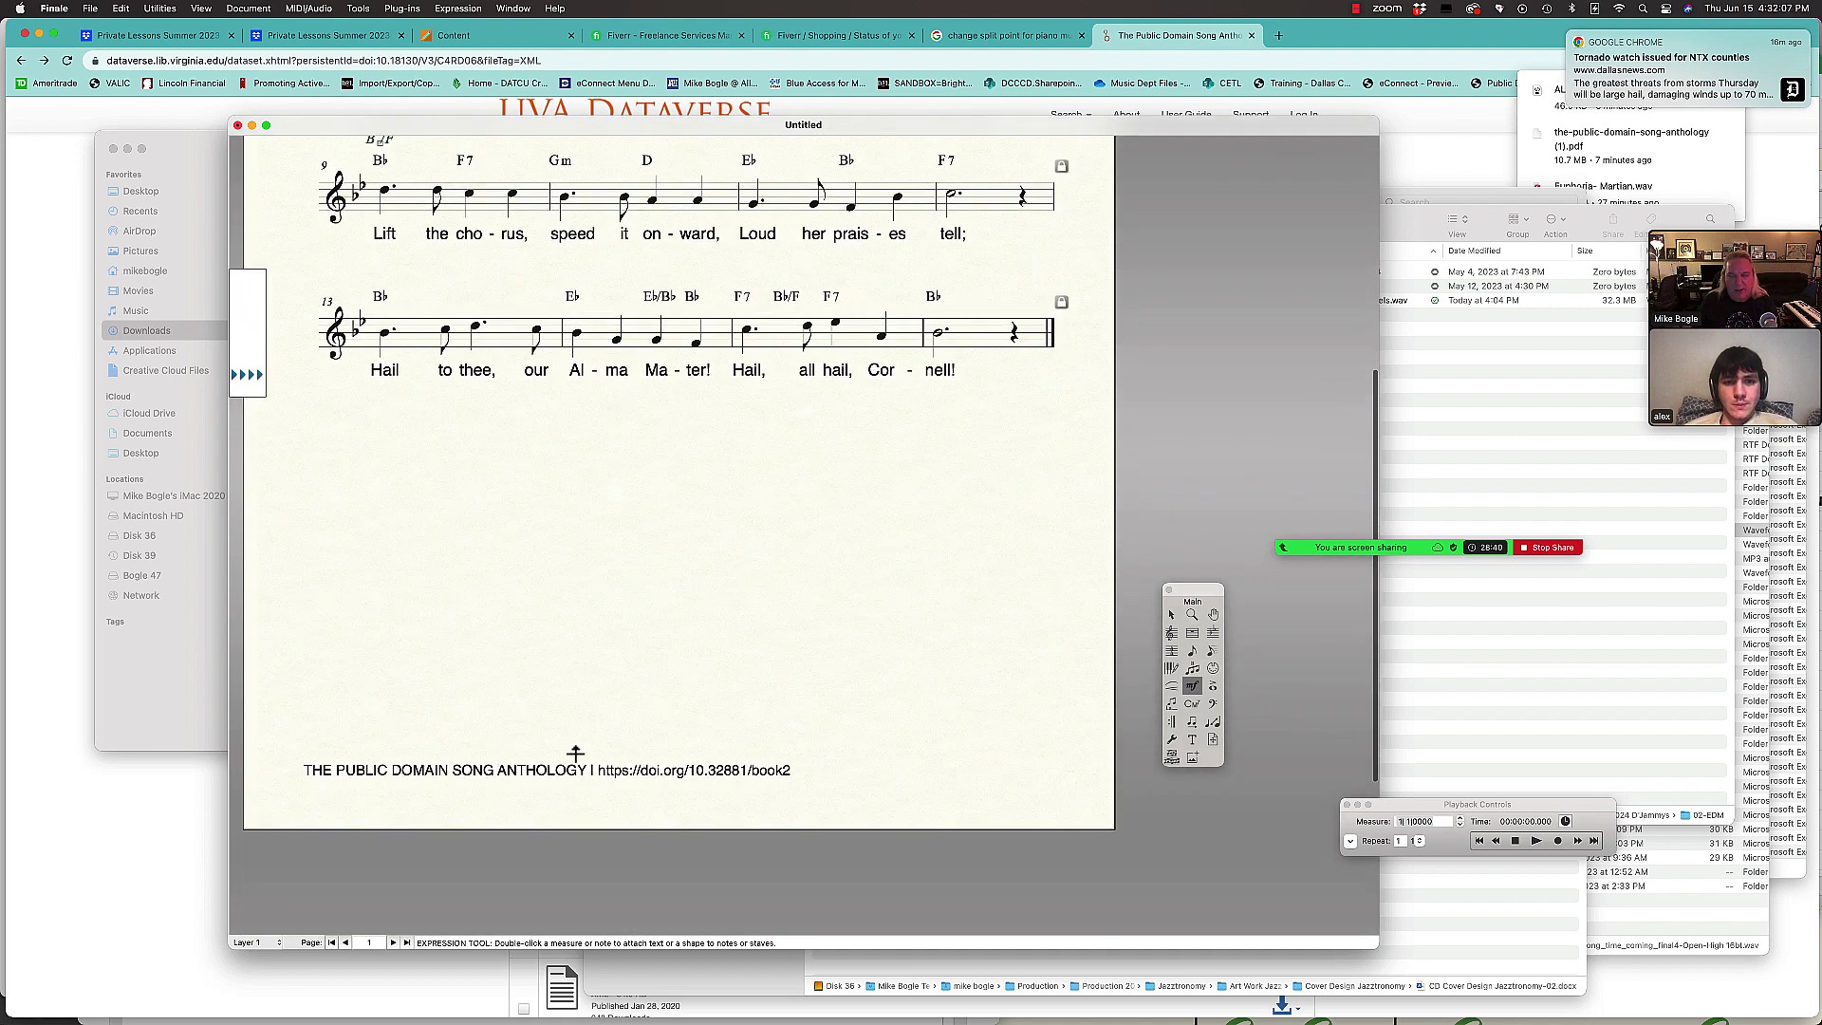
scroll(744, 669, "up", 3)
scroll(744, 669, "up", 4)
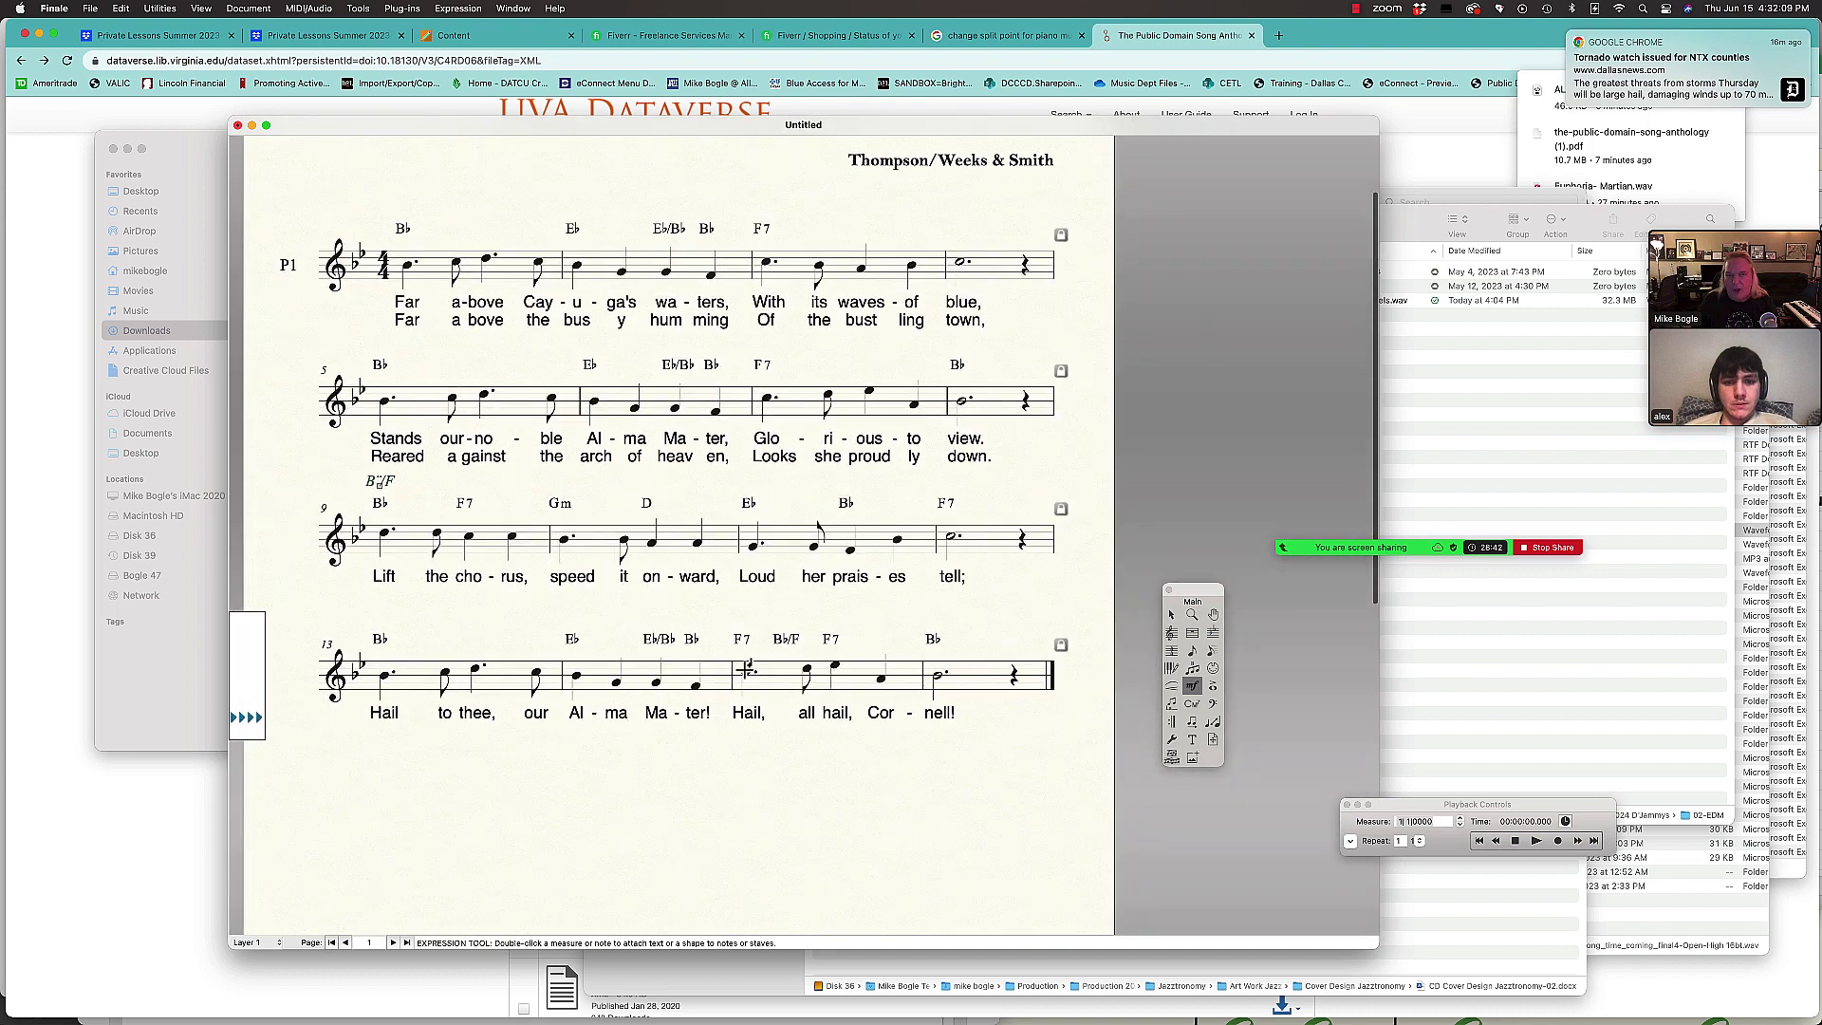
Step: Add a right-aligned 'Transcribed/Arr. by' credit with the arranger's name under Thompson/Weeks & Smith
left_click(1191, 741)
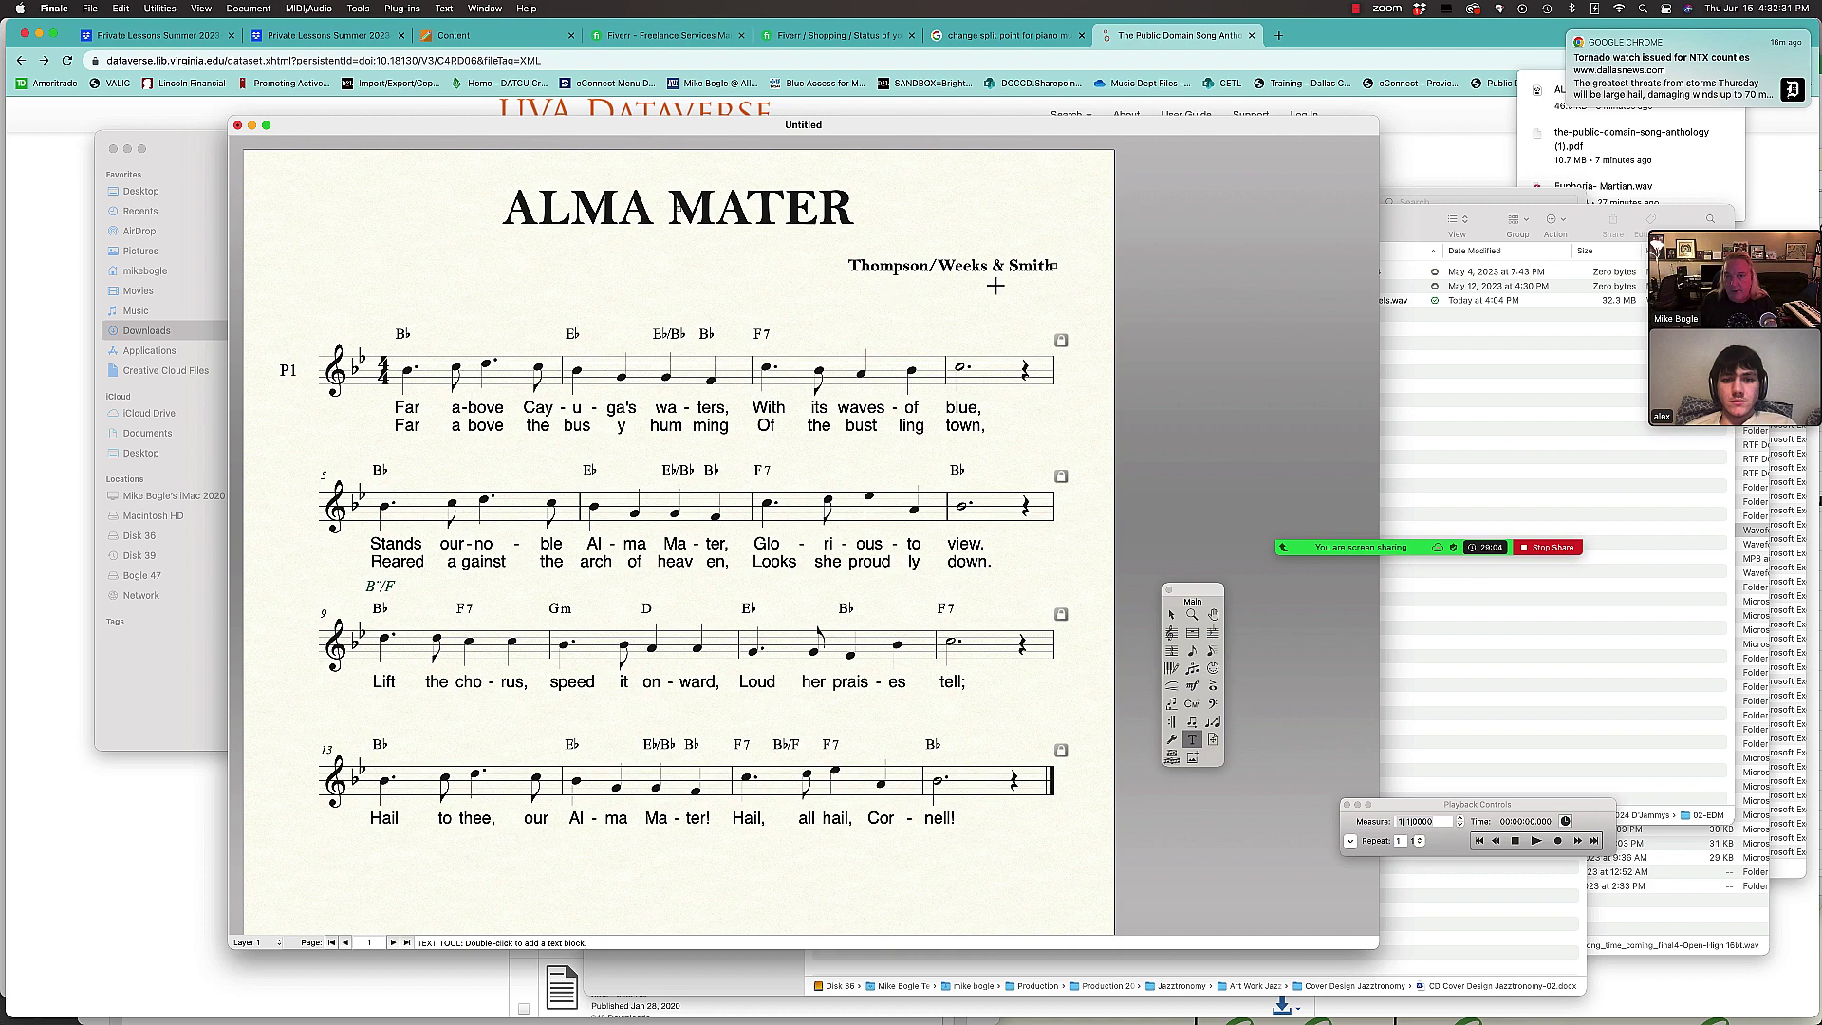
double_click(868, 289)
type("Transc")
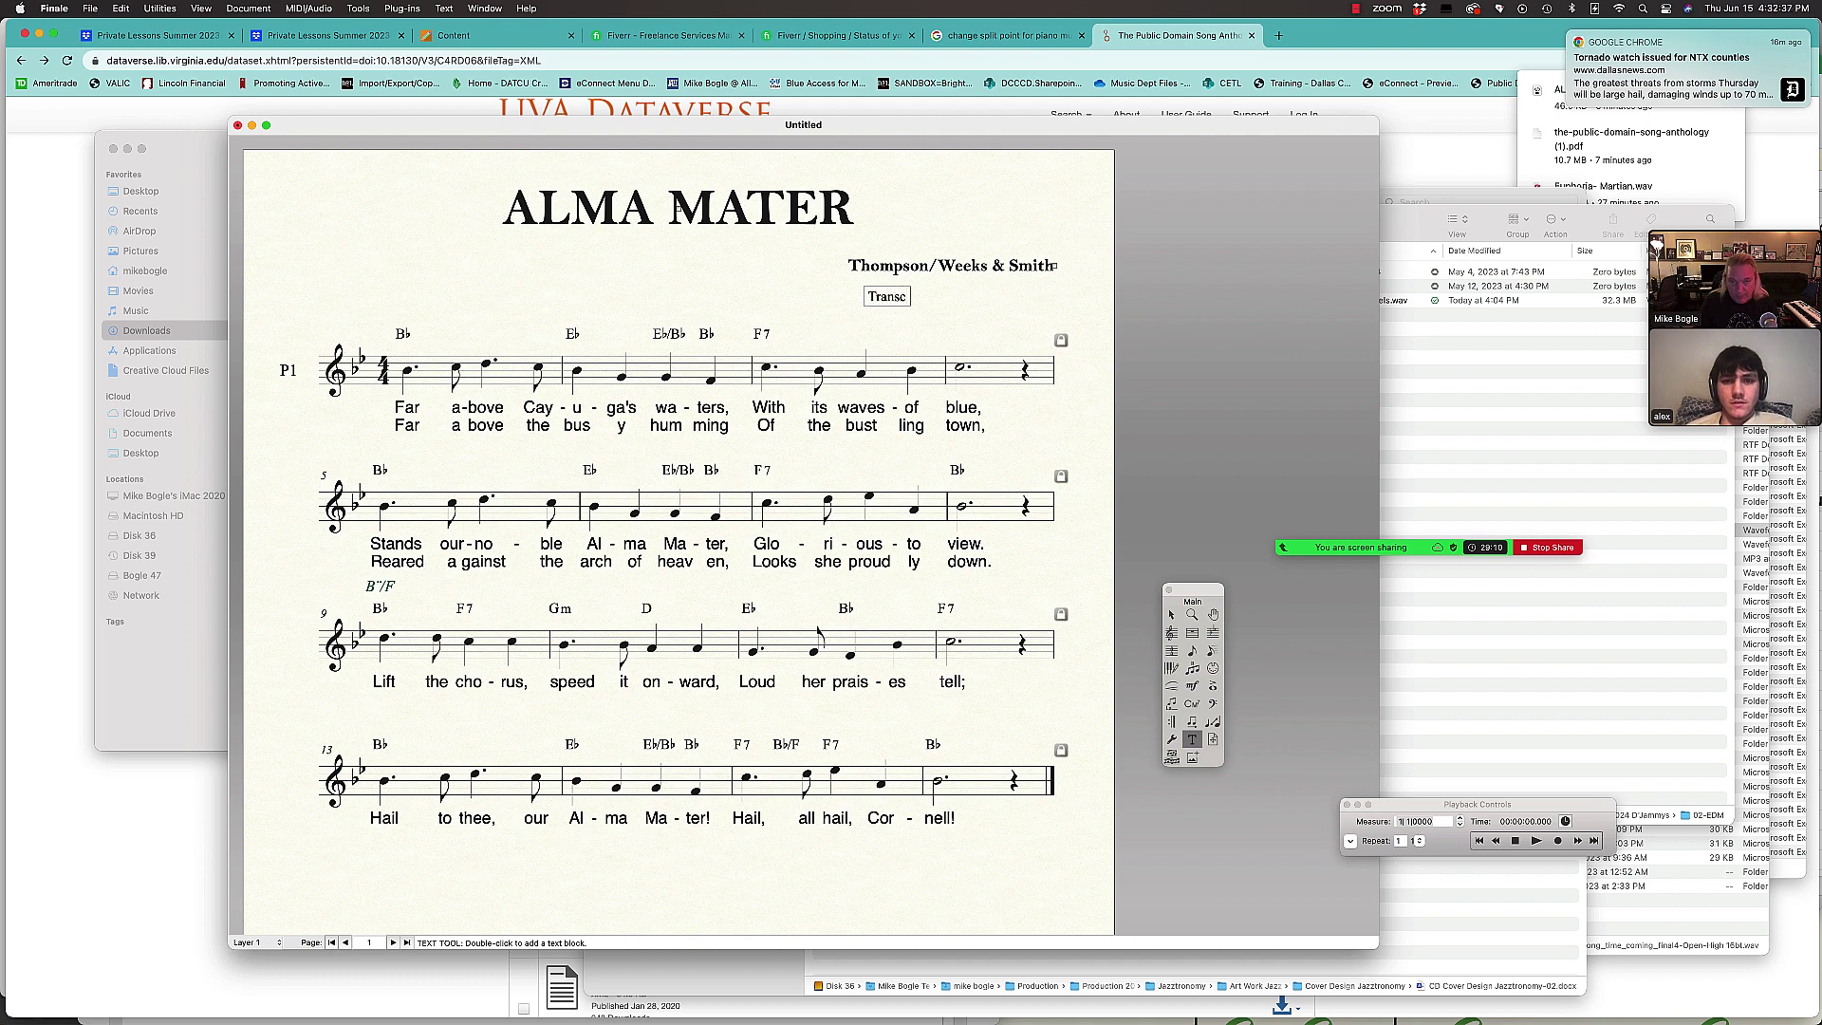
type("ribed/Arr")
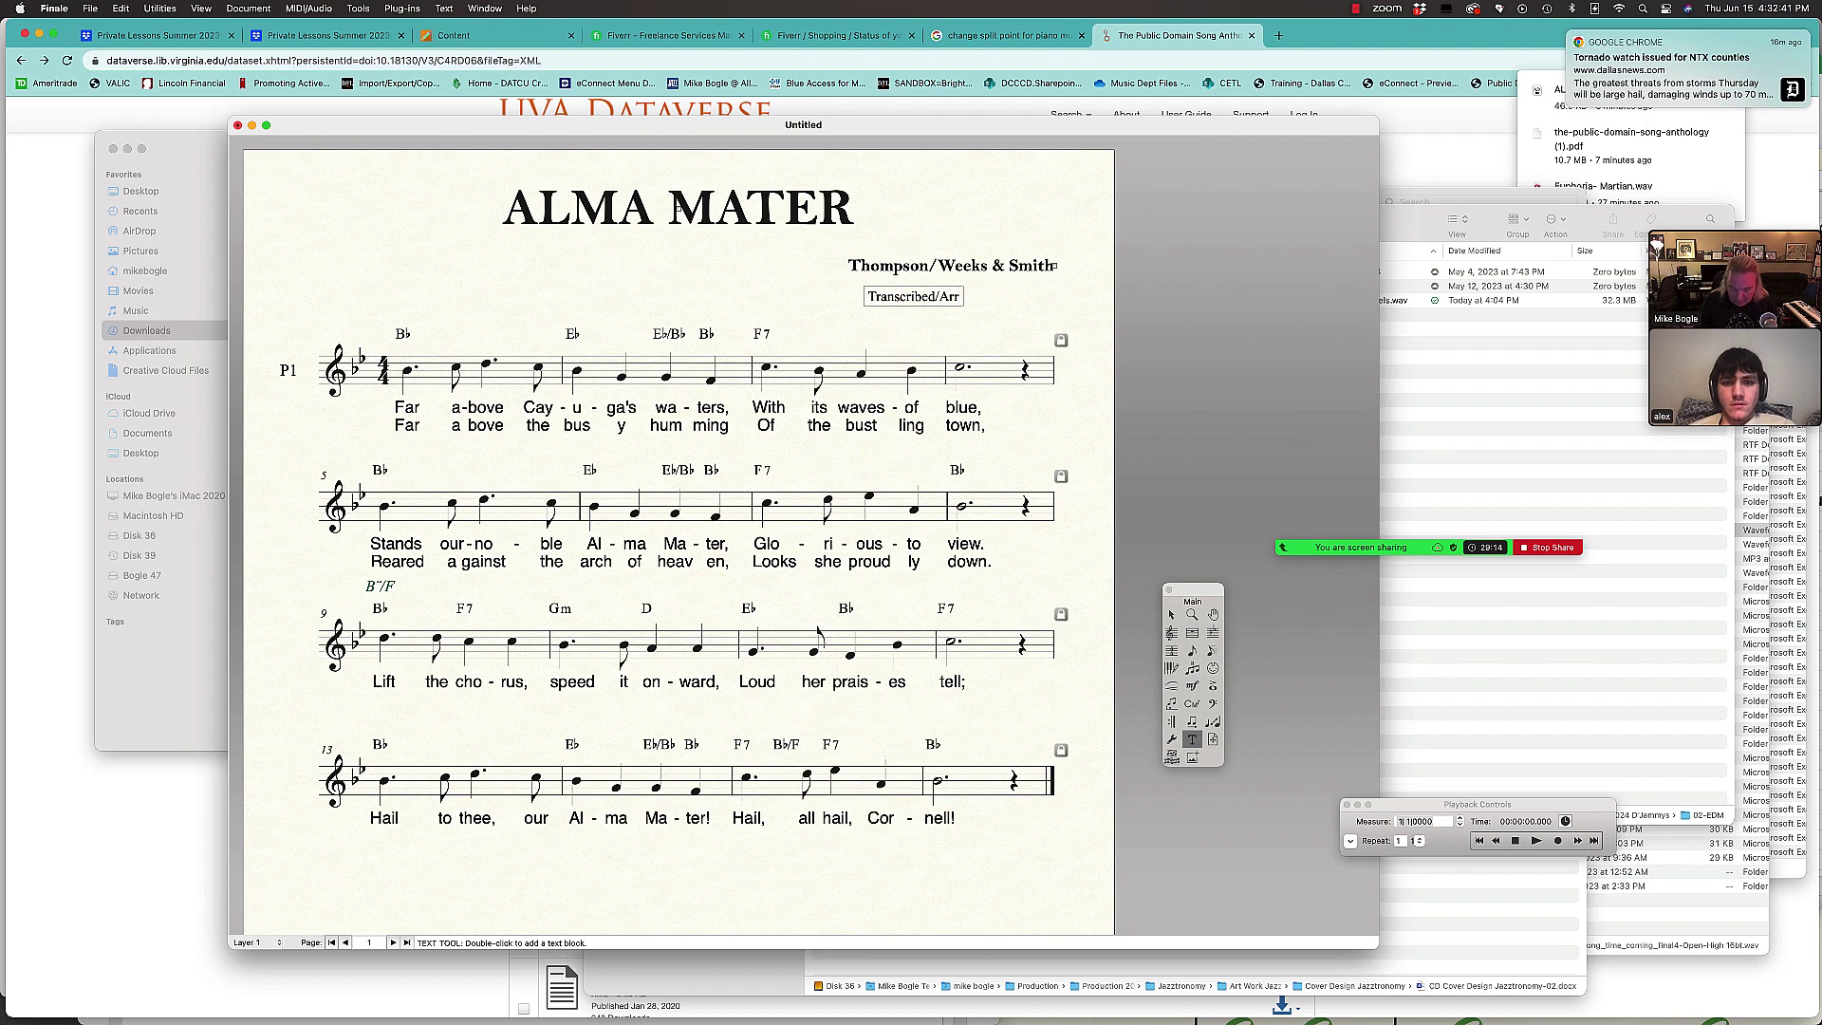
type(". by Mike Bogle")
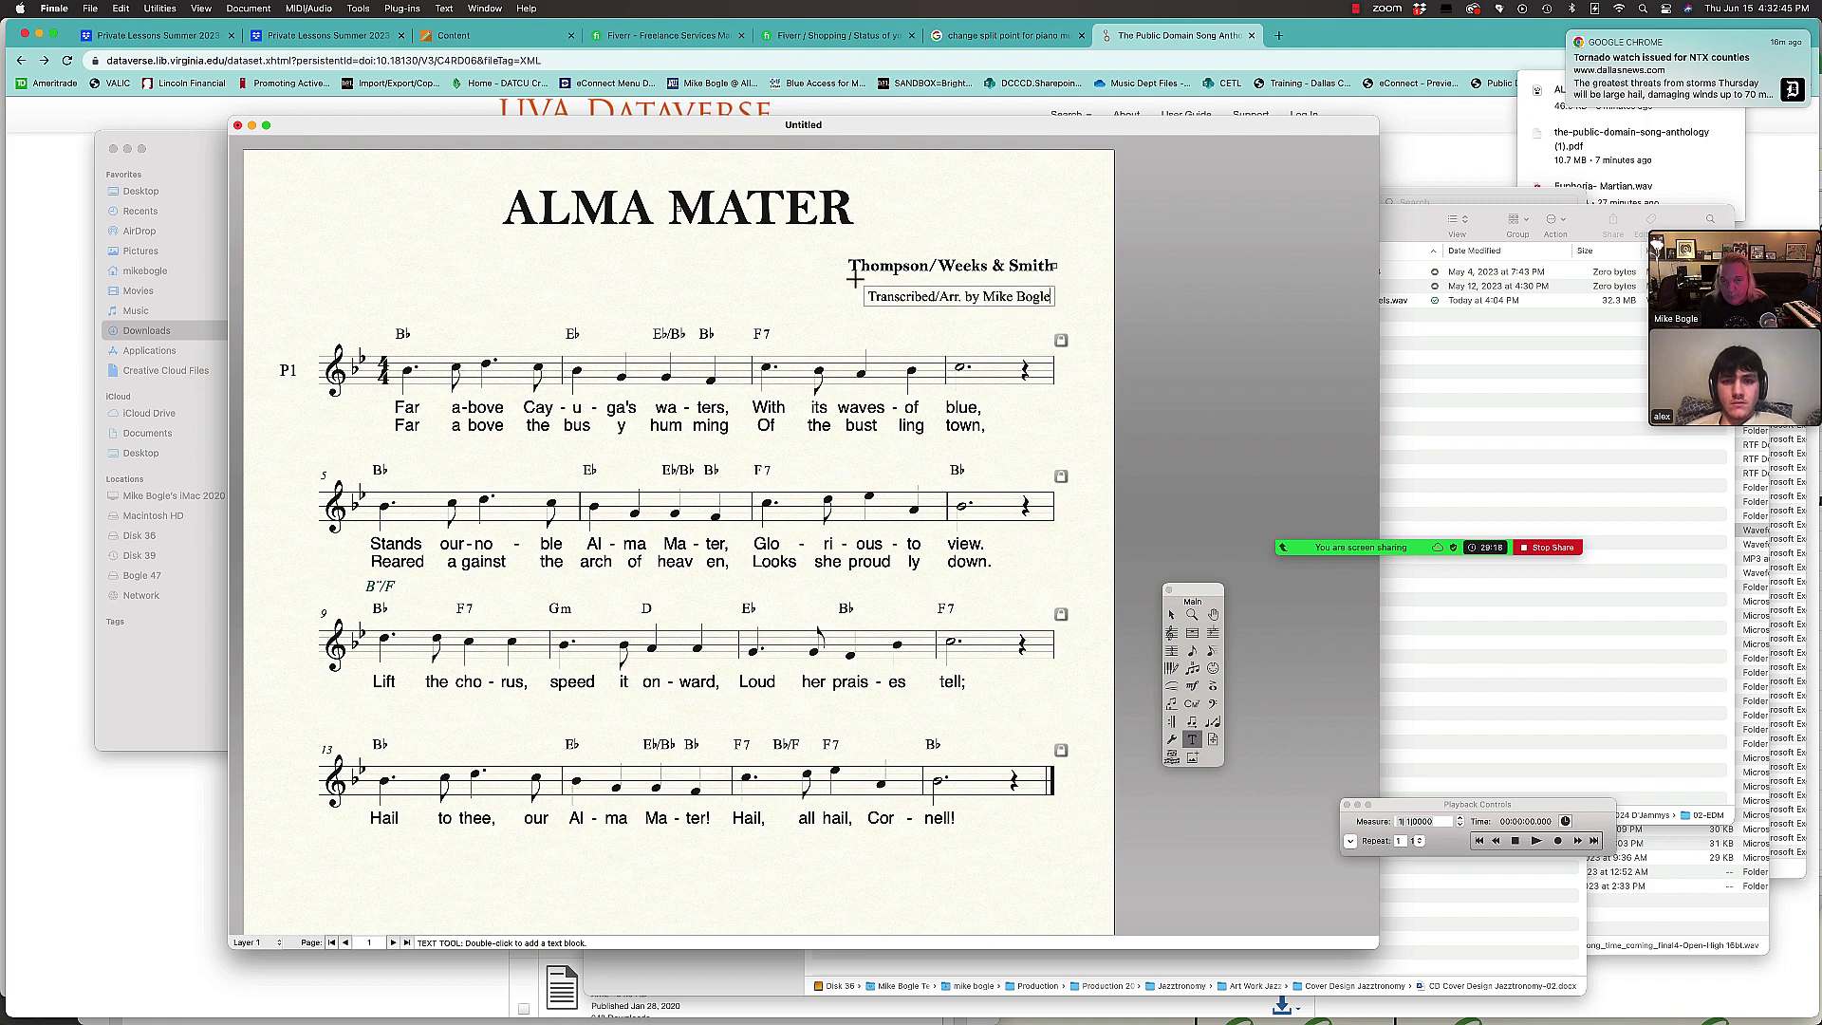
left_click(802, 275)
left_click_drag(869, 288, 874, 280)
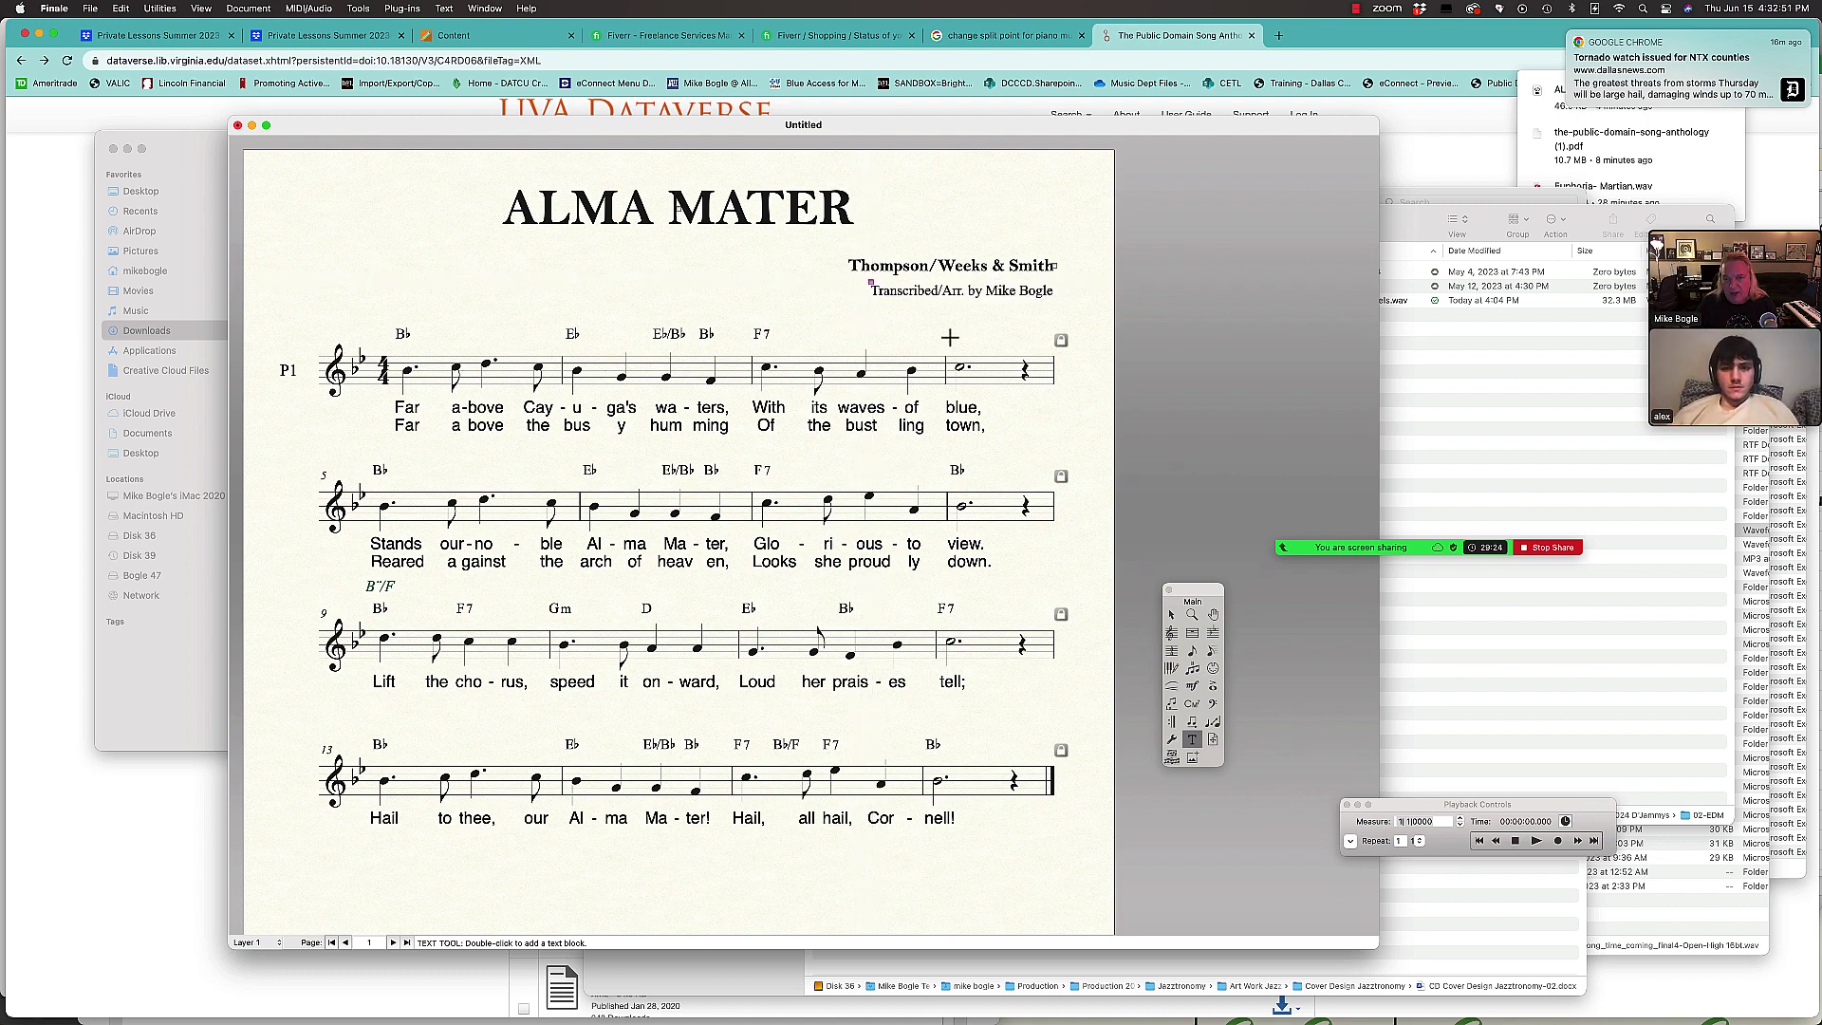
left_click(445, 8)
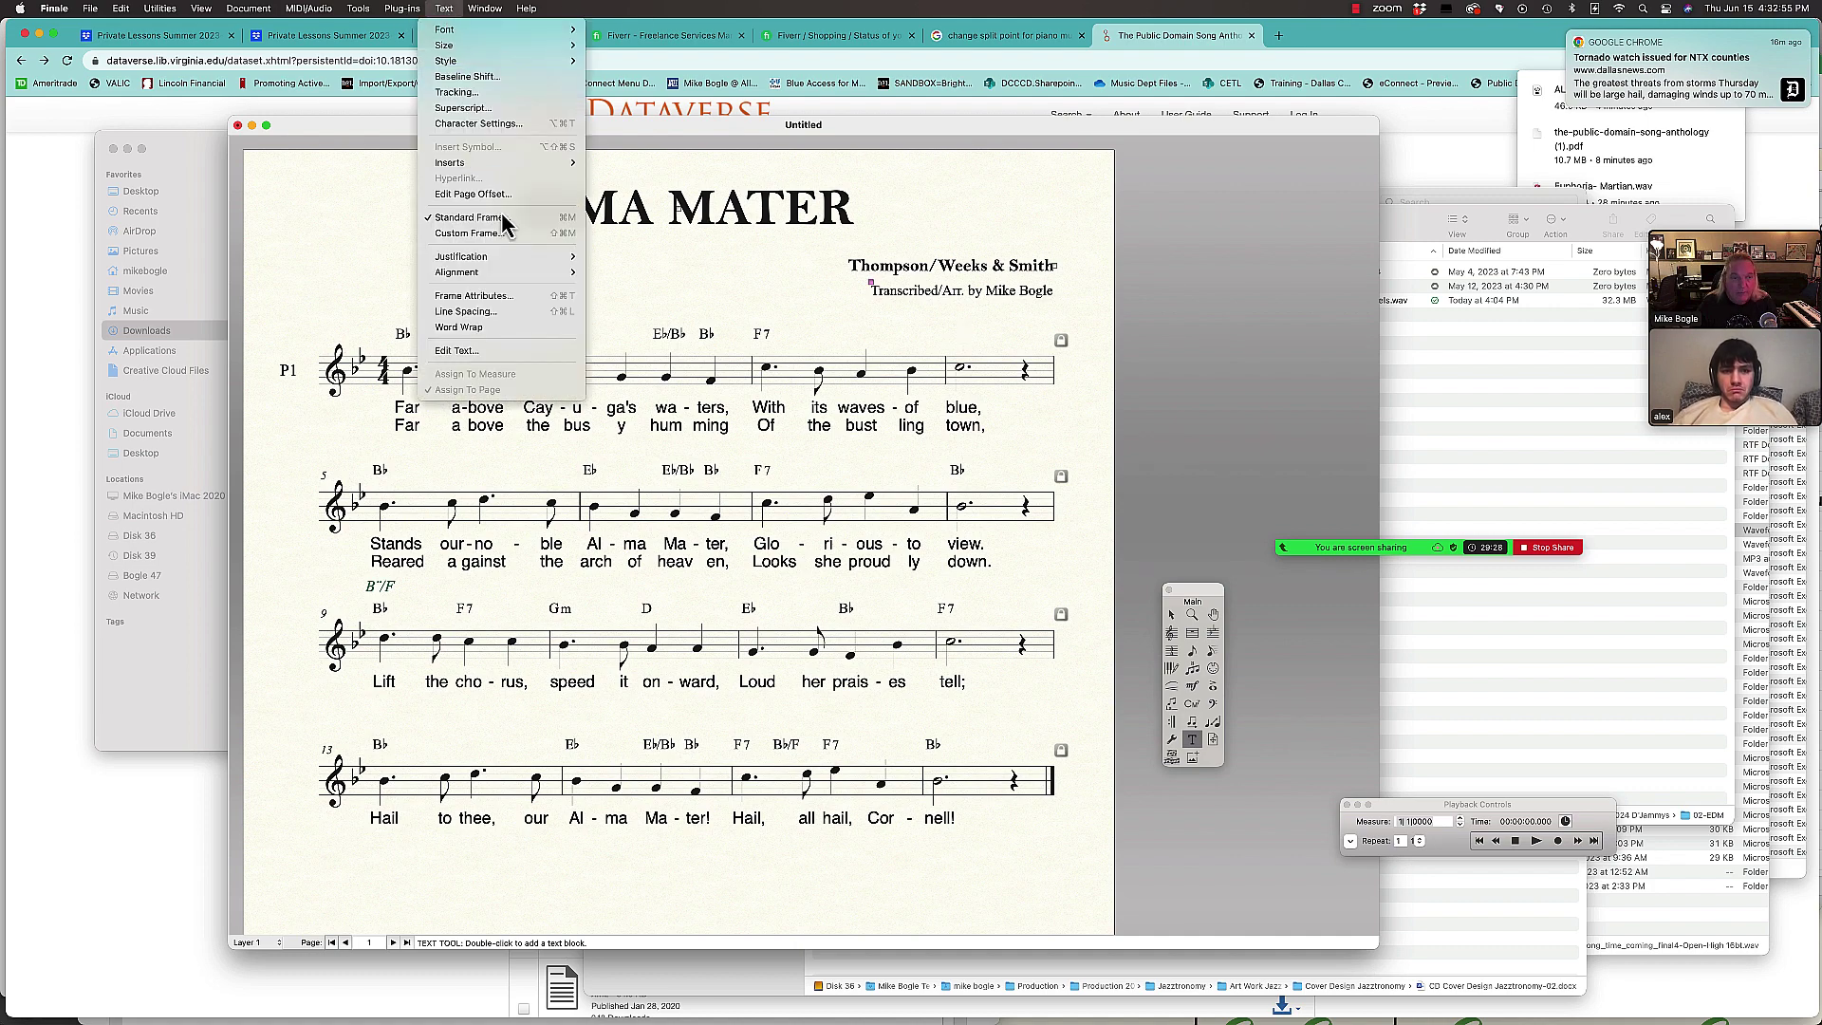
mouse_move(499, 272)
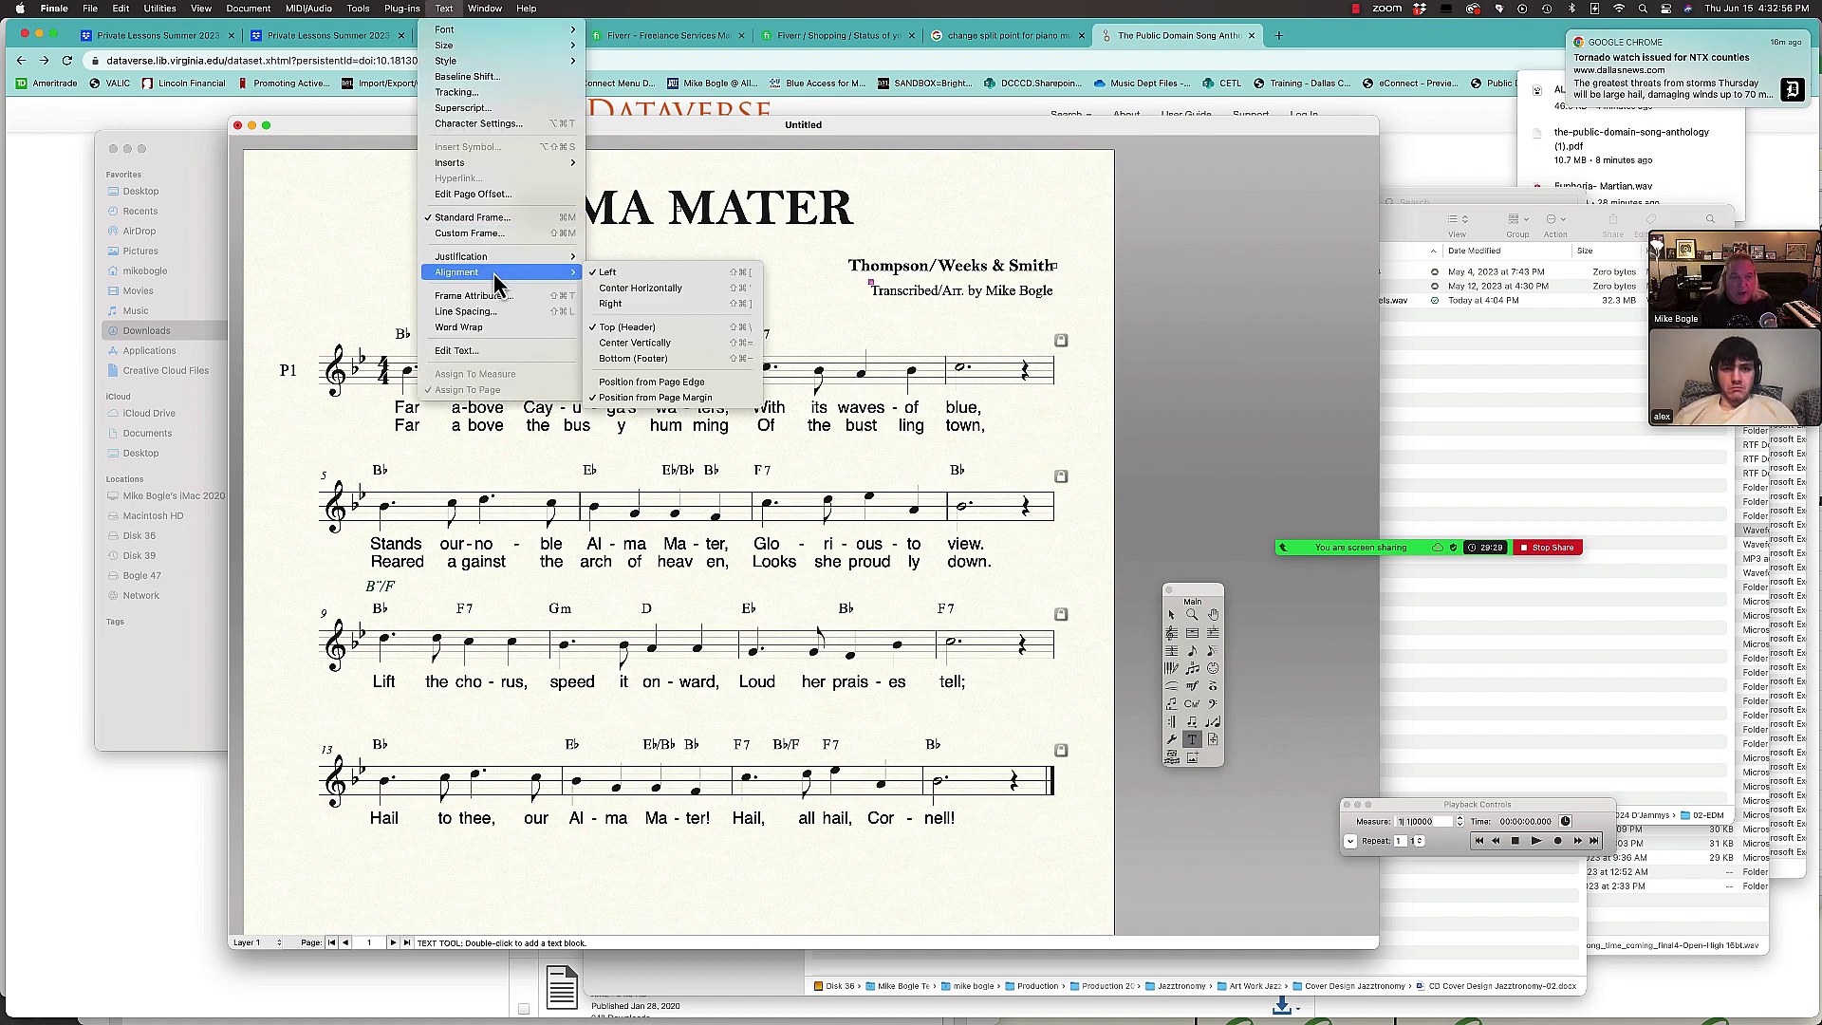
left_click(610, 303)
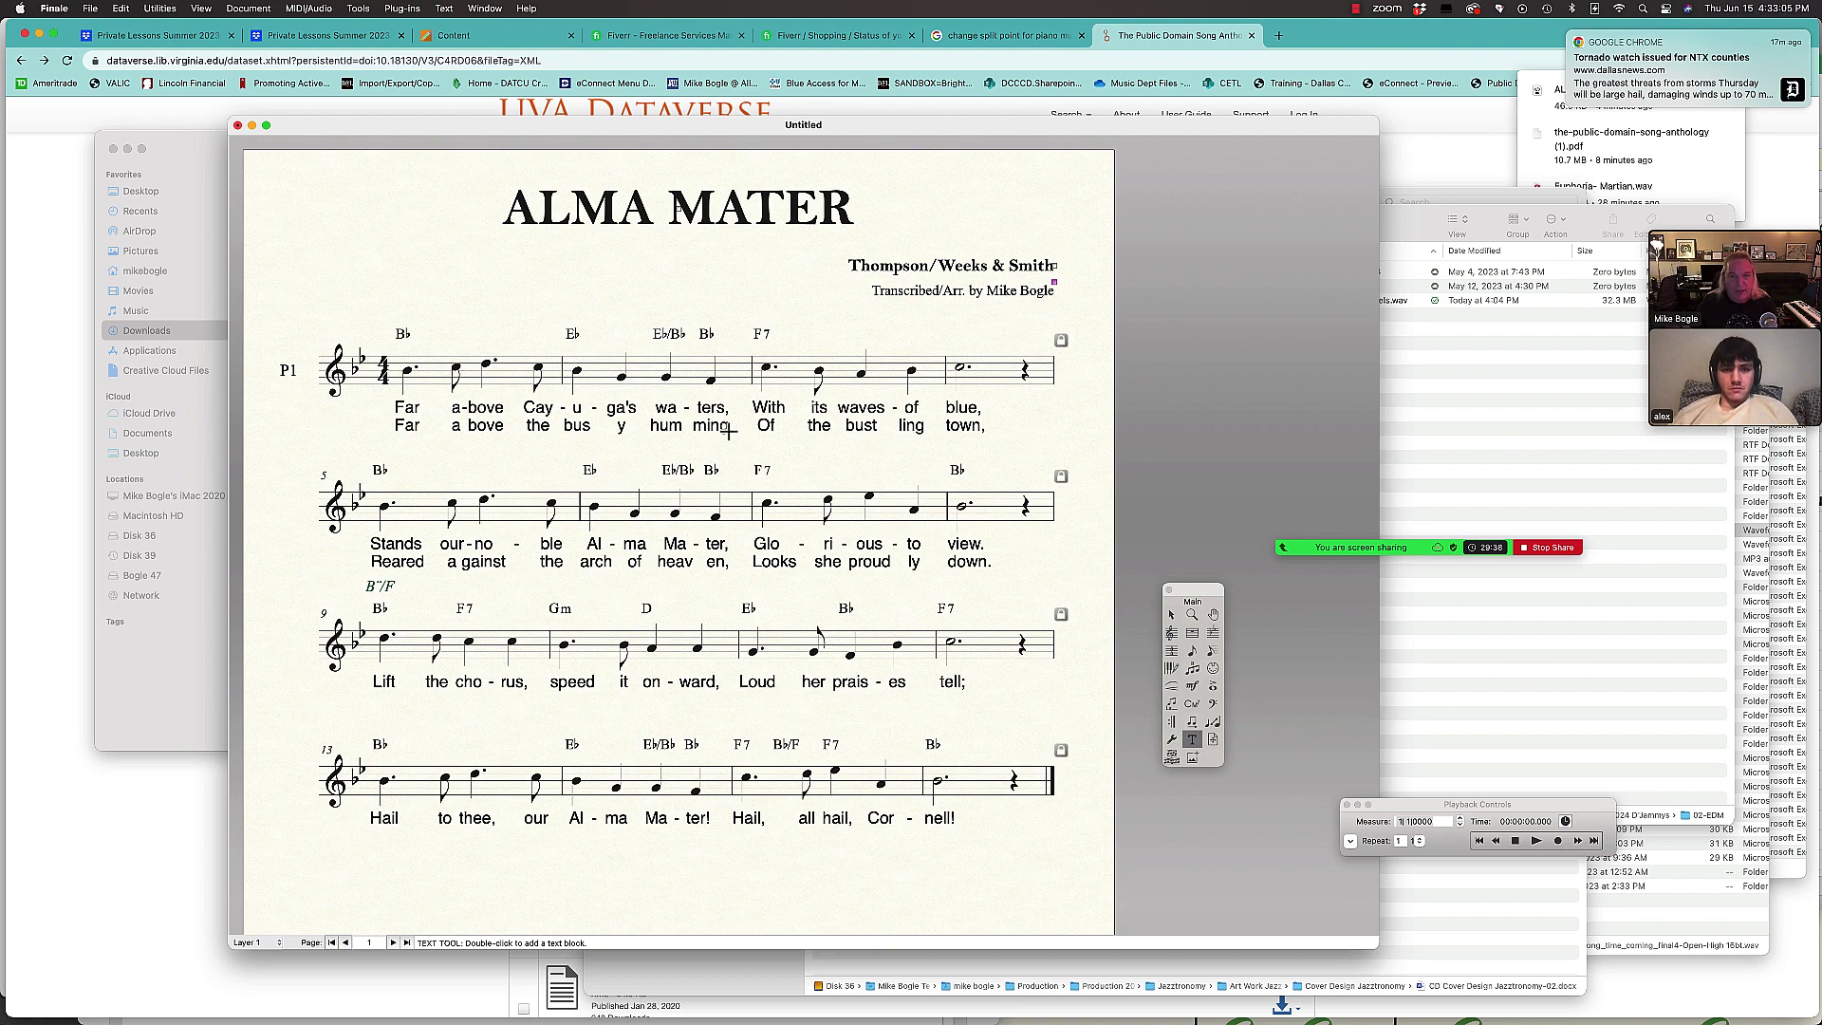
Step: Replace the anthology footer with a '© 2023' copyright line naming the arranger's music company
scroll(729, 430, "down", 10)
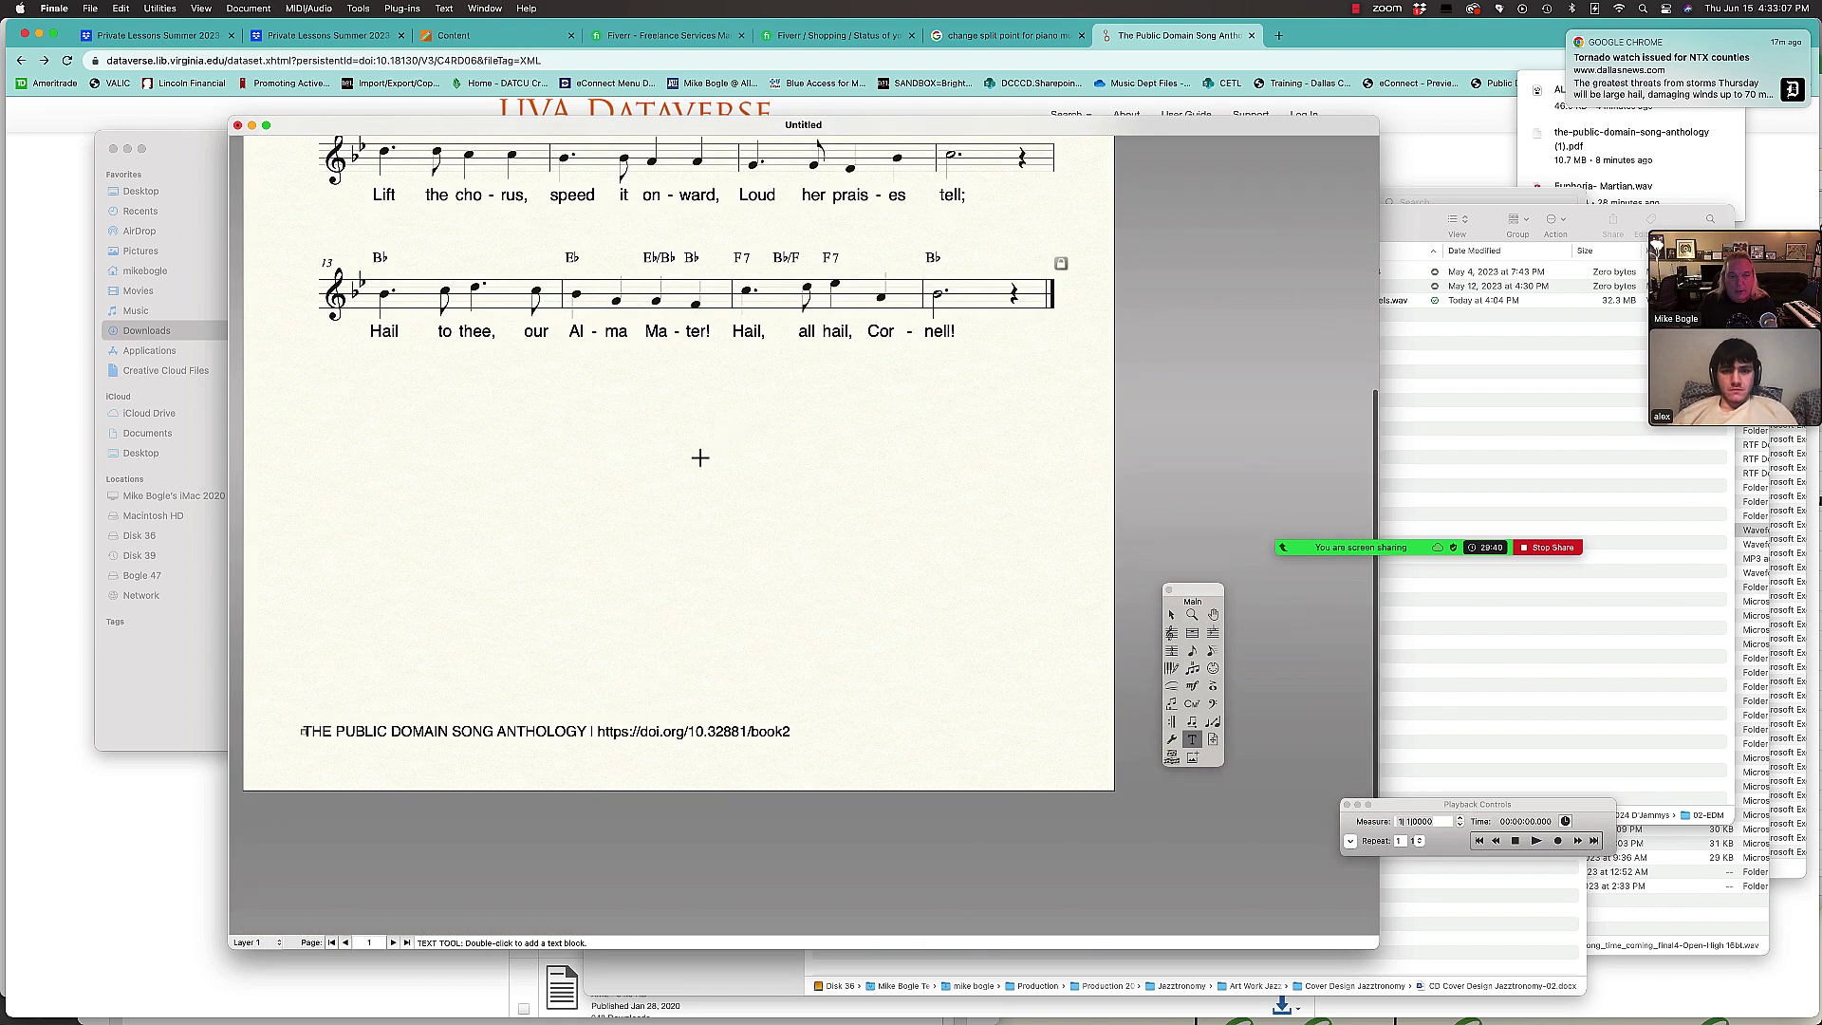
left_click(303, 731)
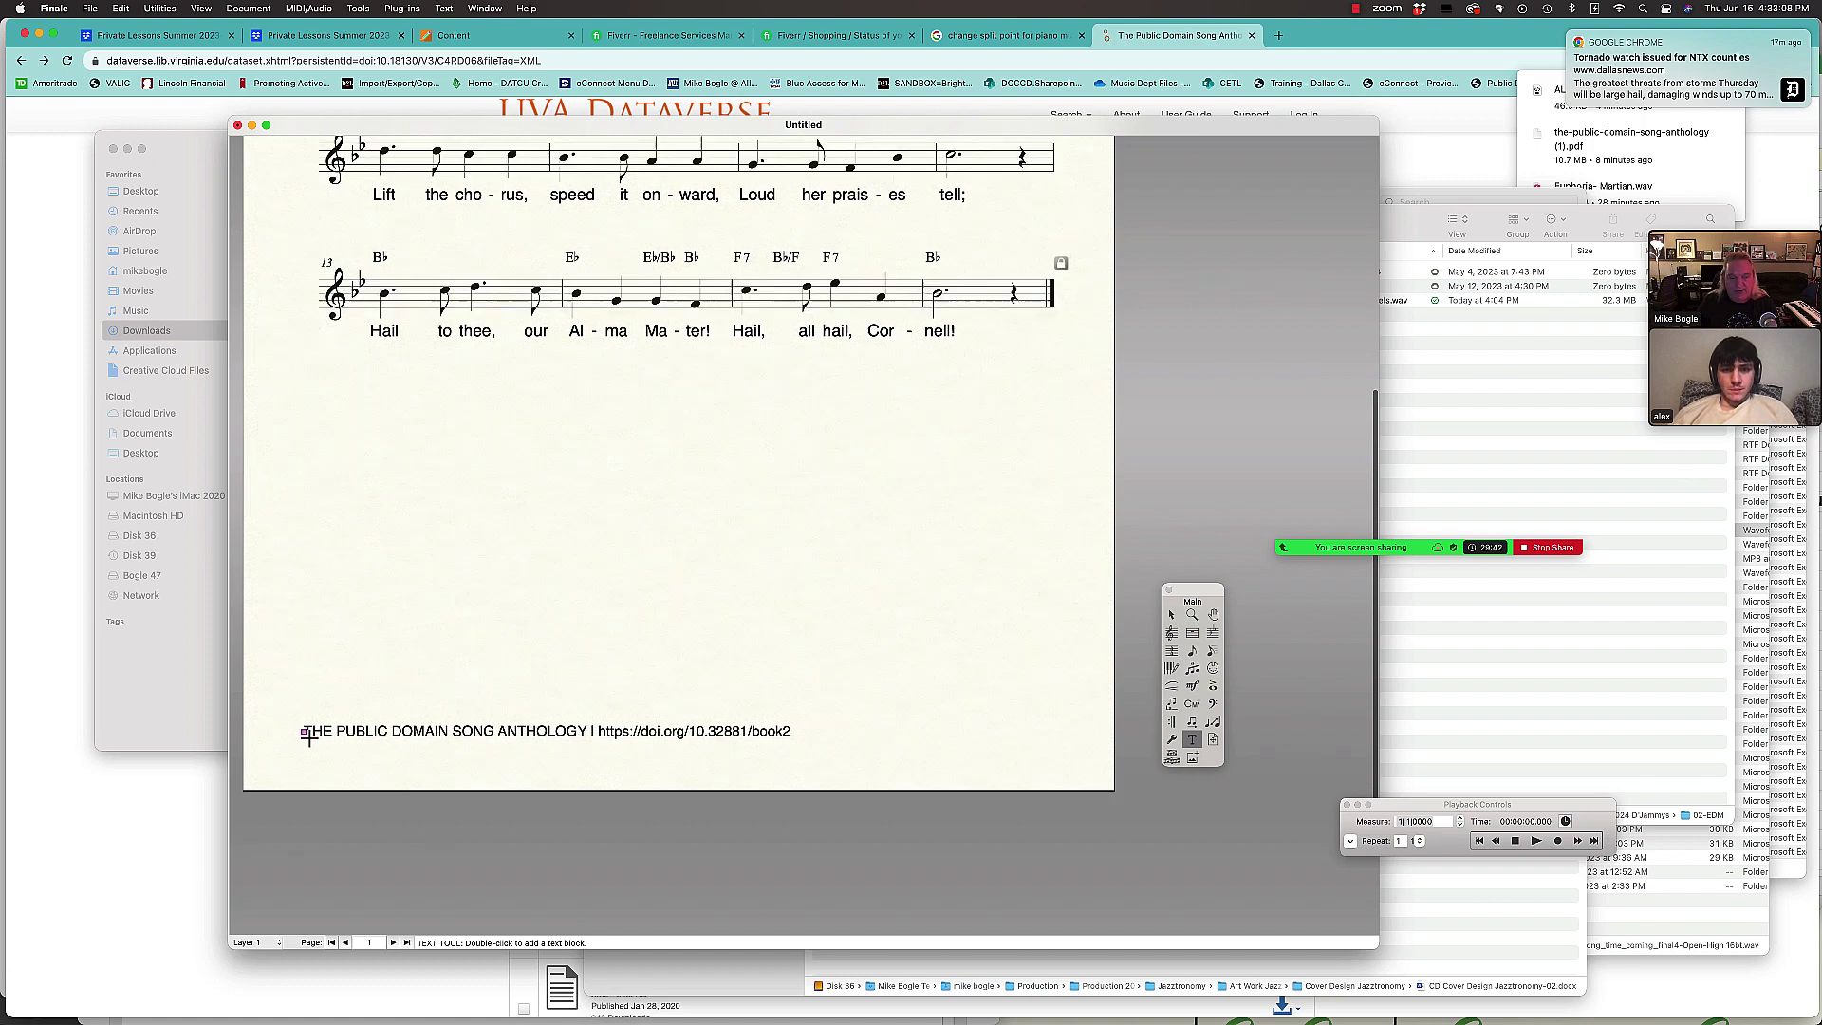
key("Delete")
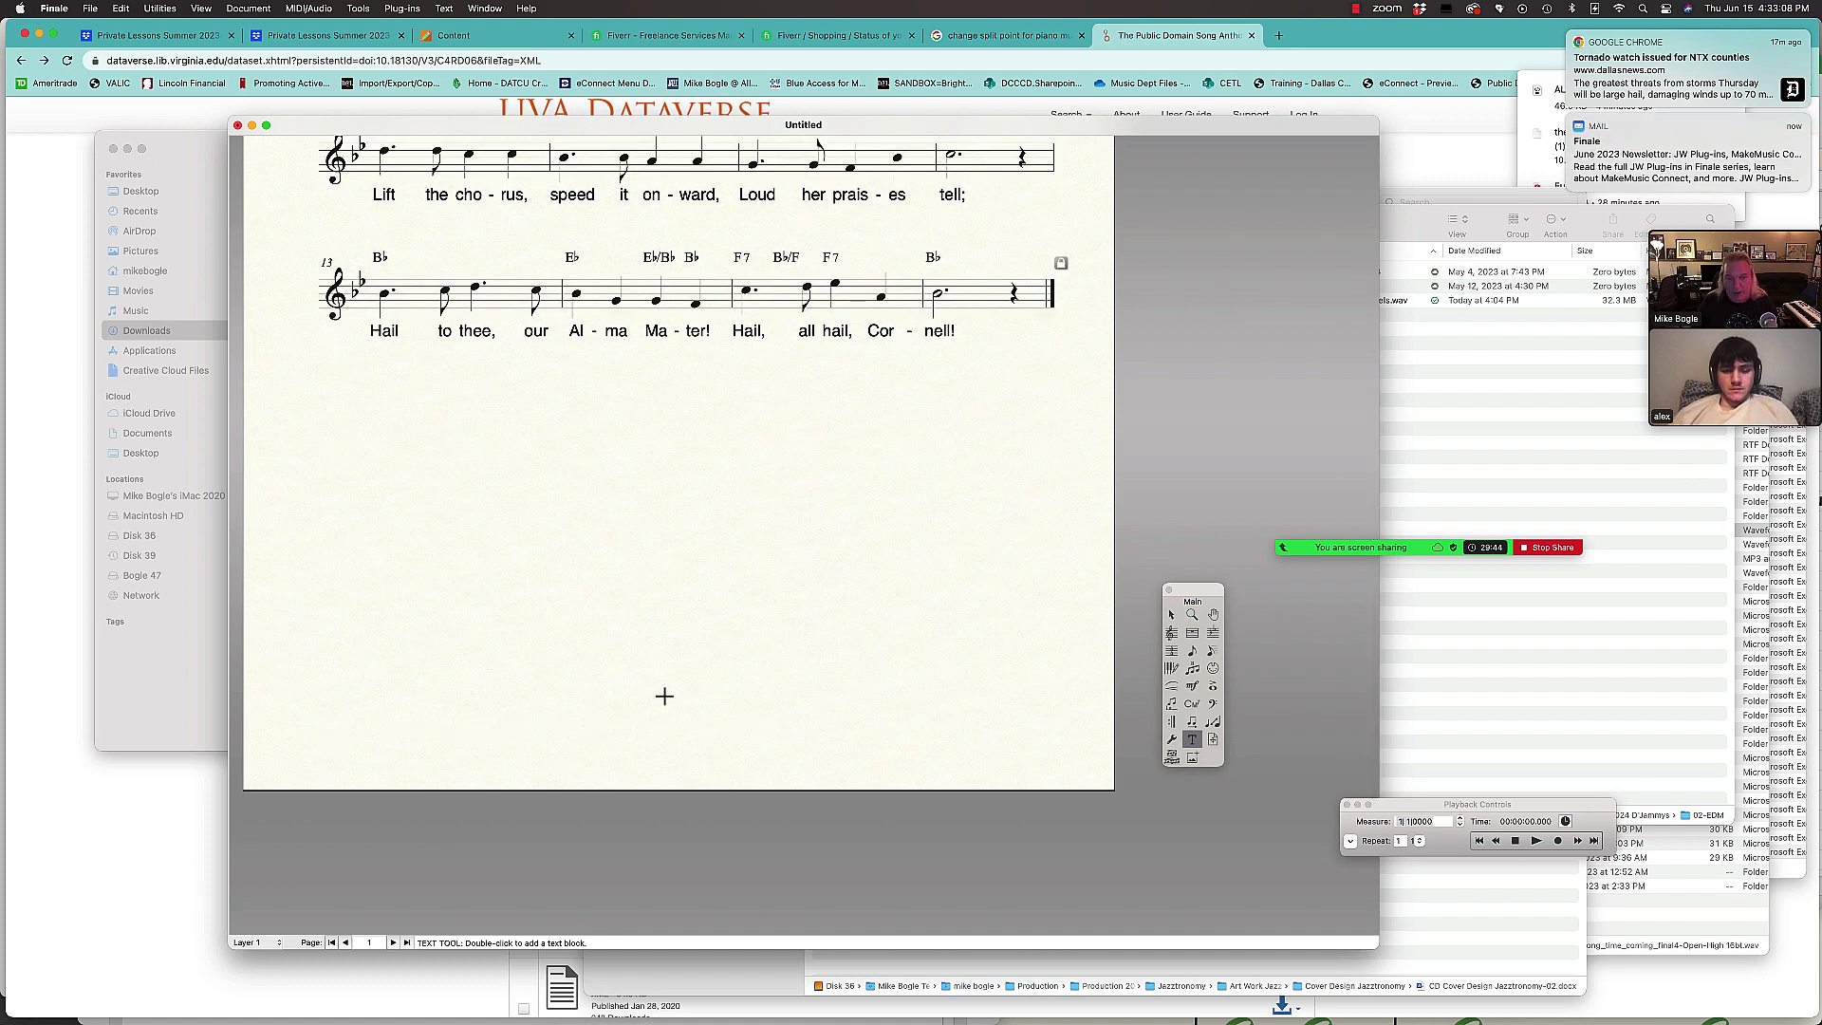
double_click(666, 690)
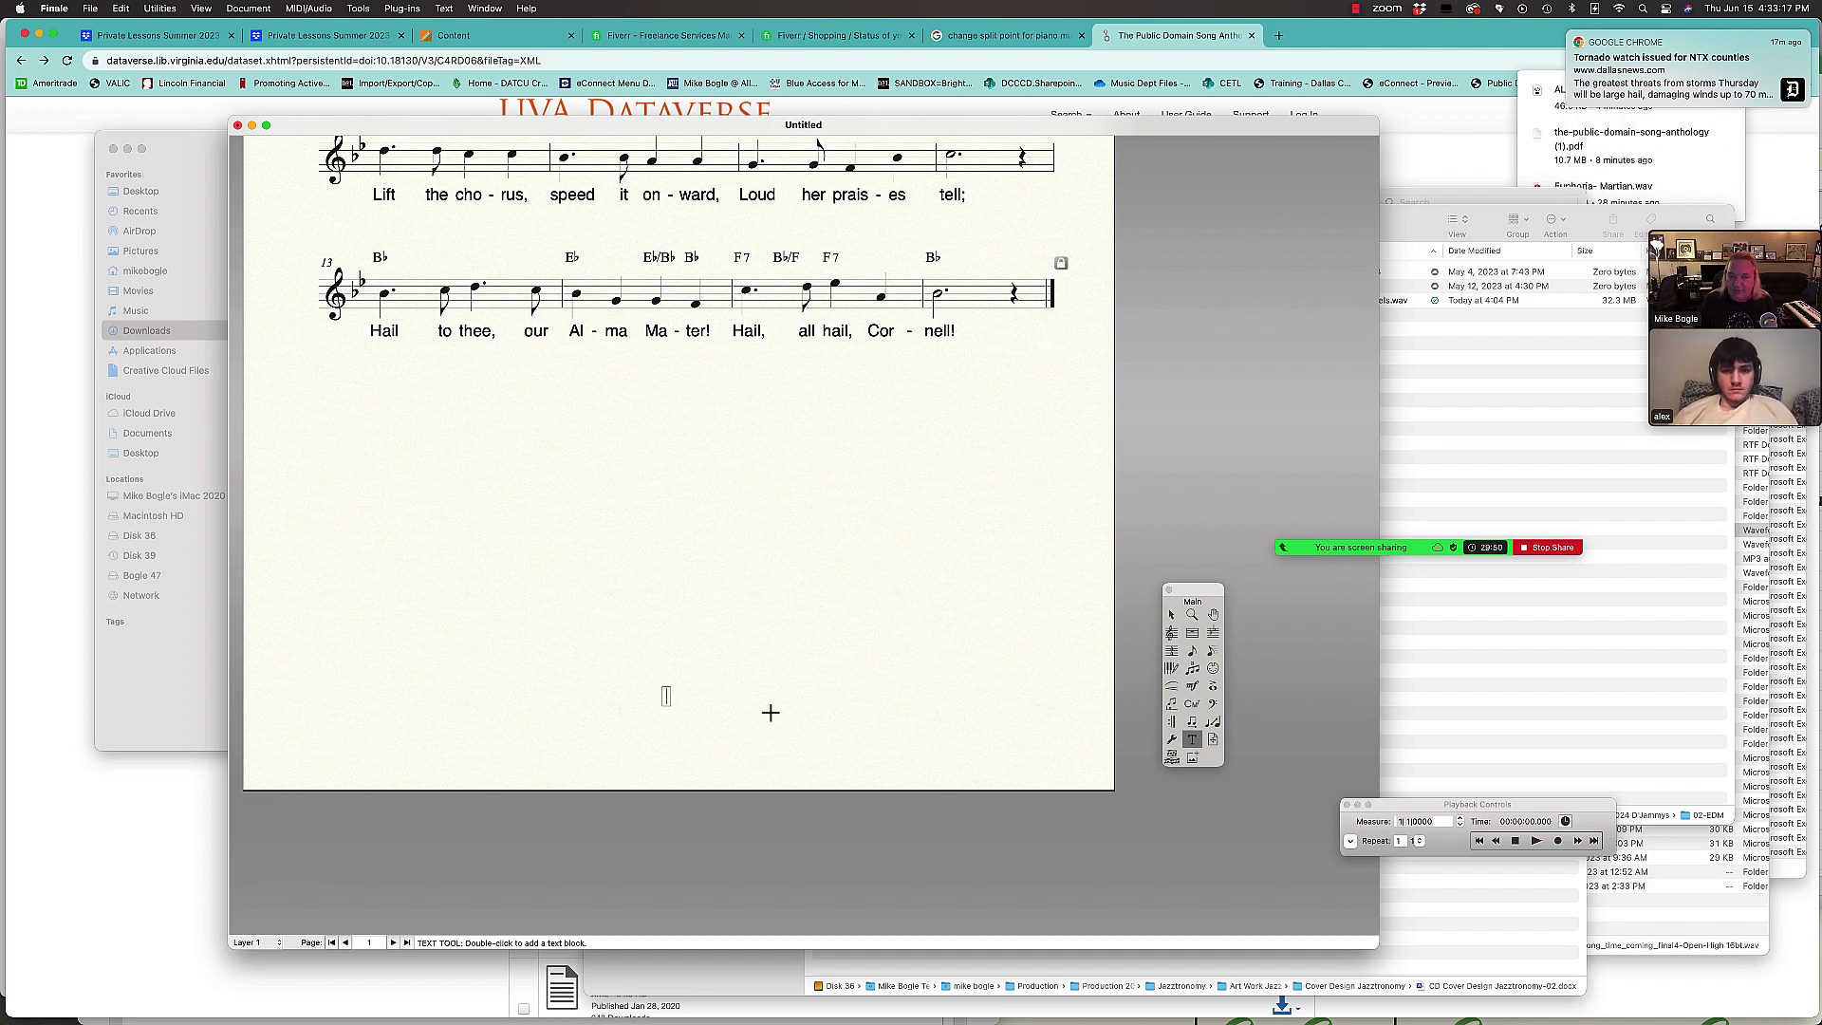
type("C")
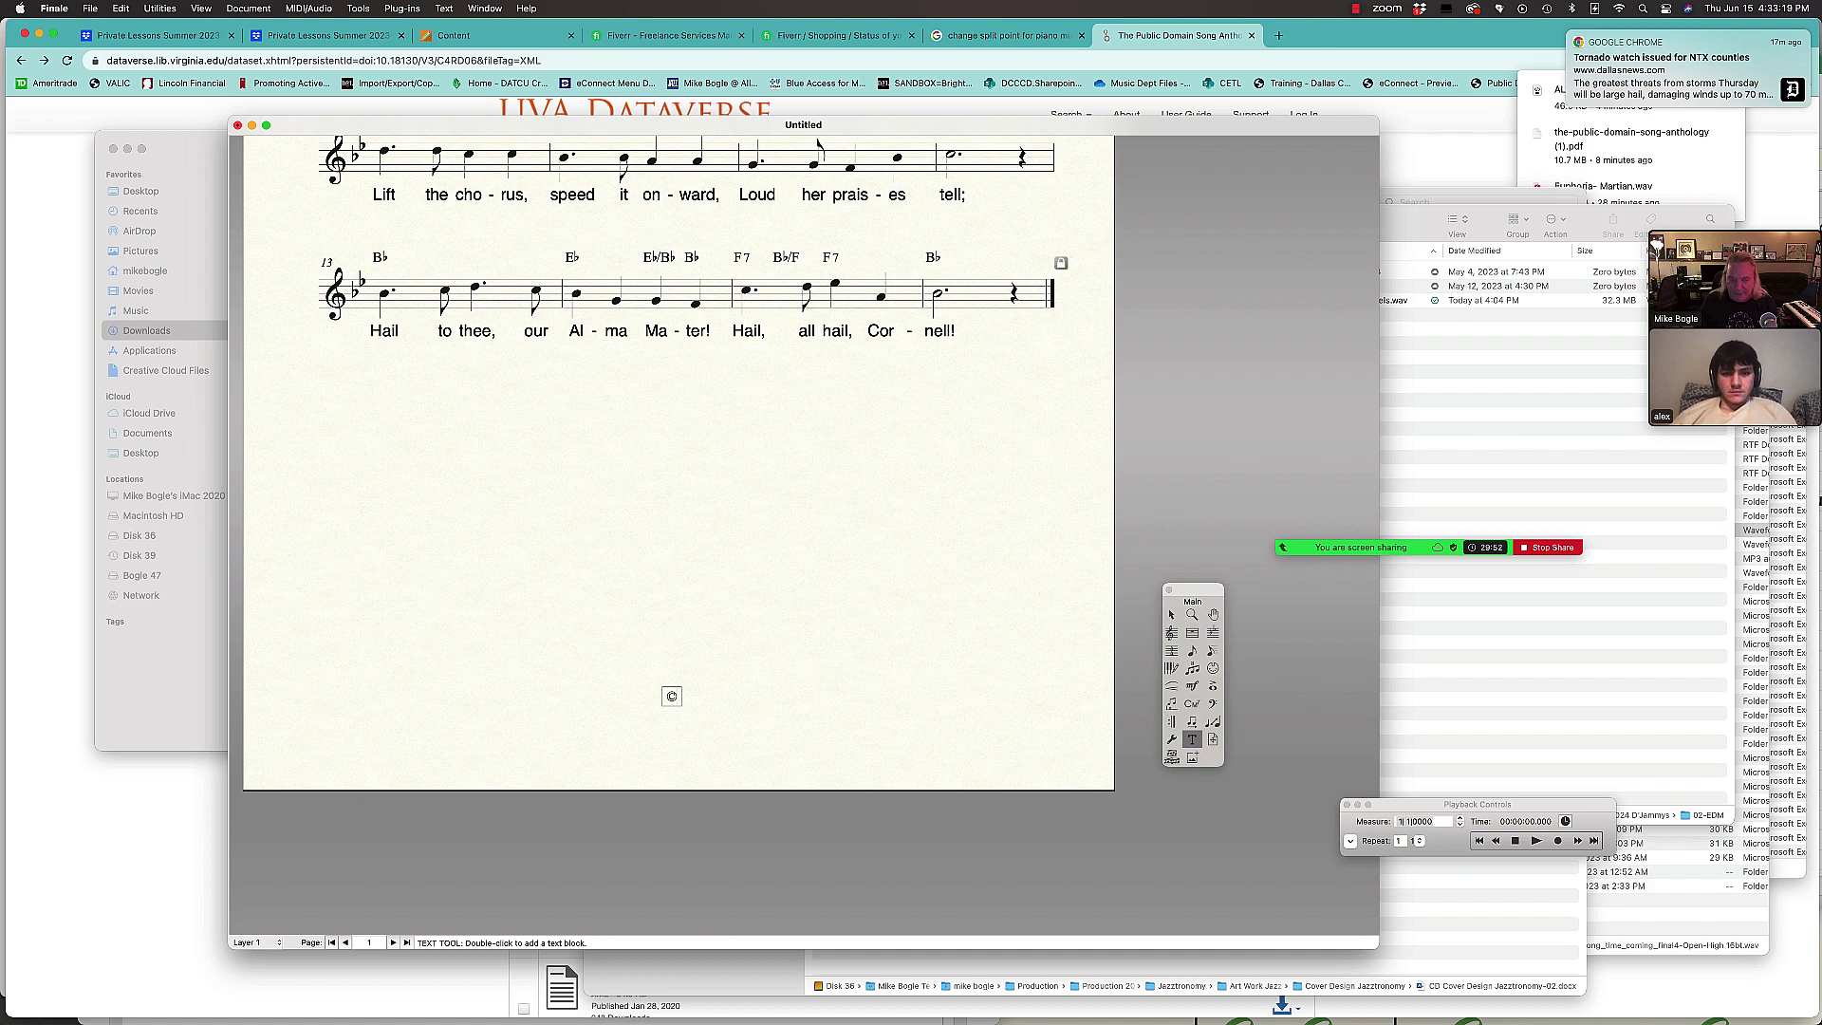
type(" 2024")
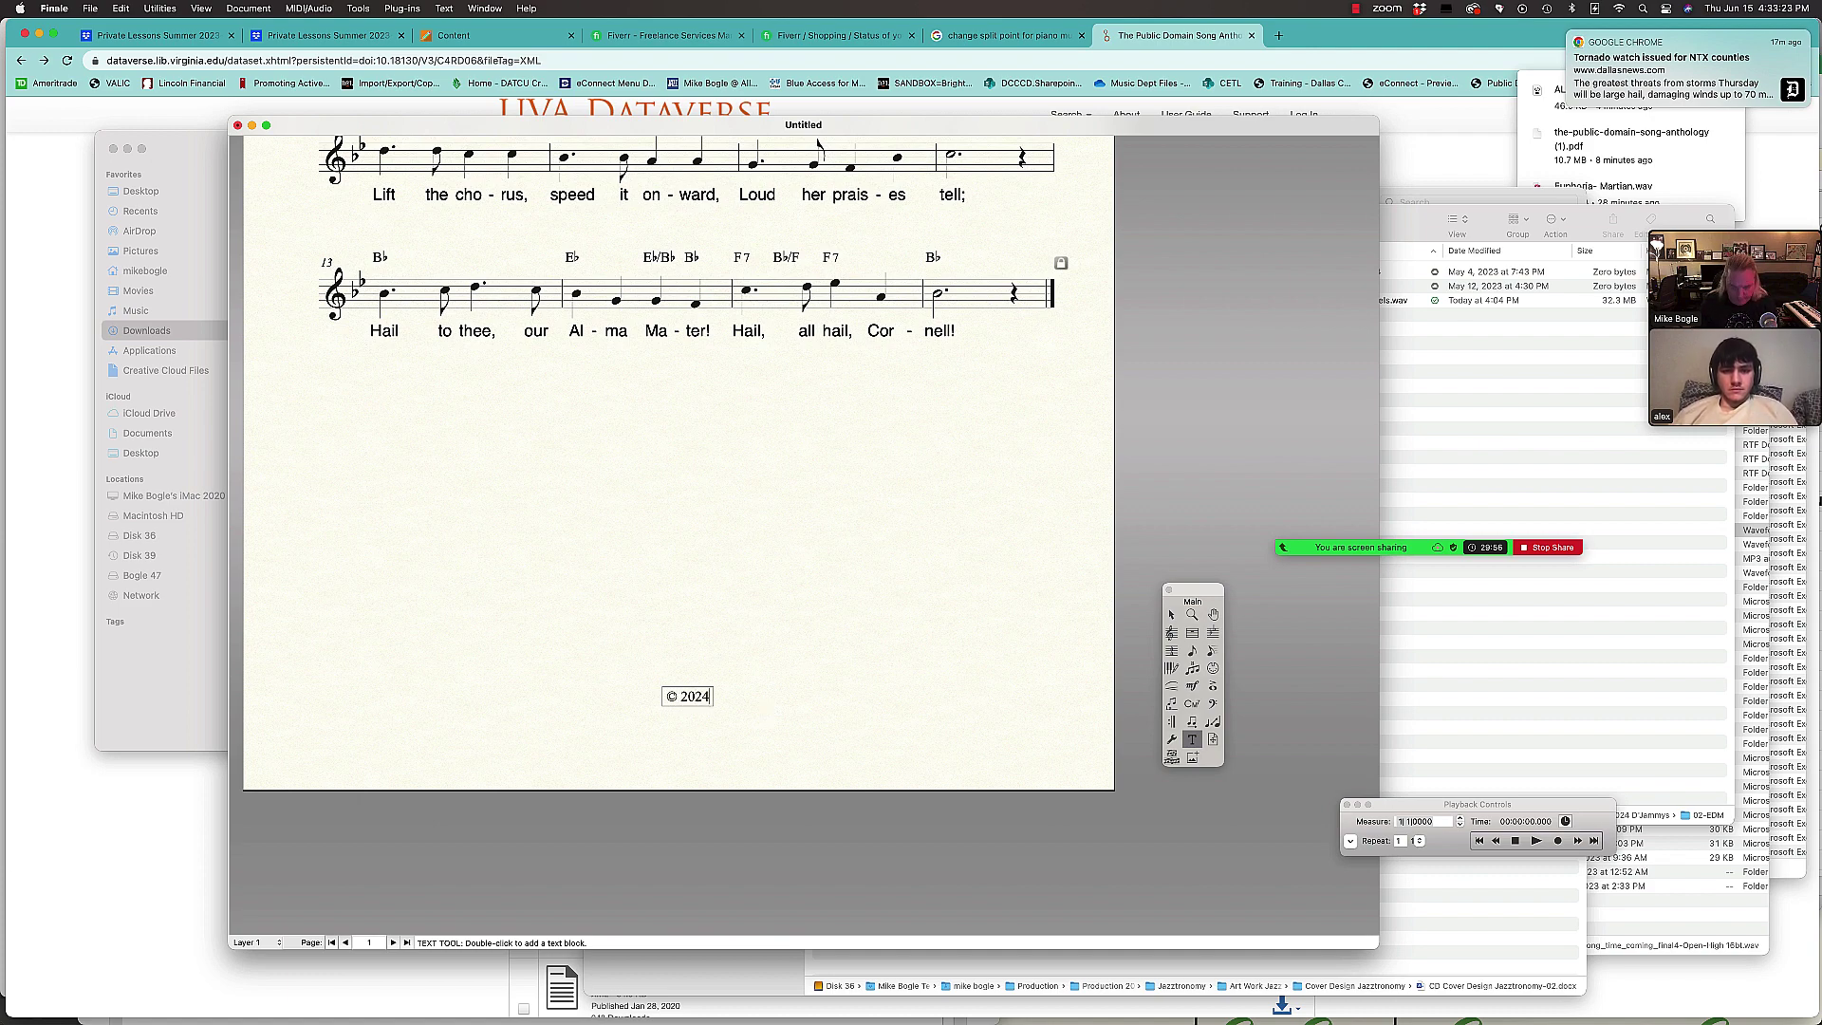
key("BackSpace")
type("3 Mike Bogle Music")
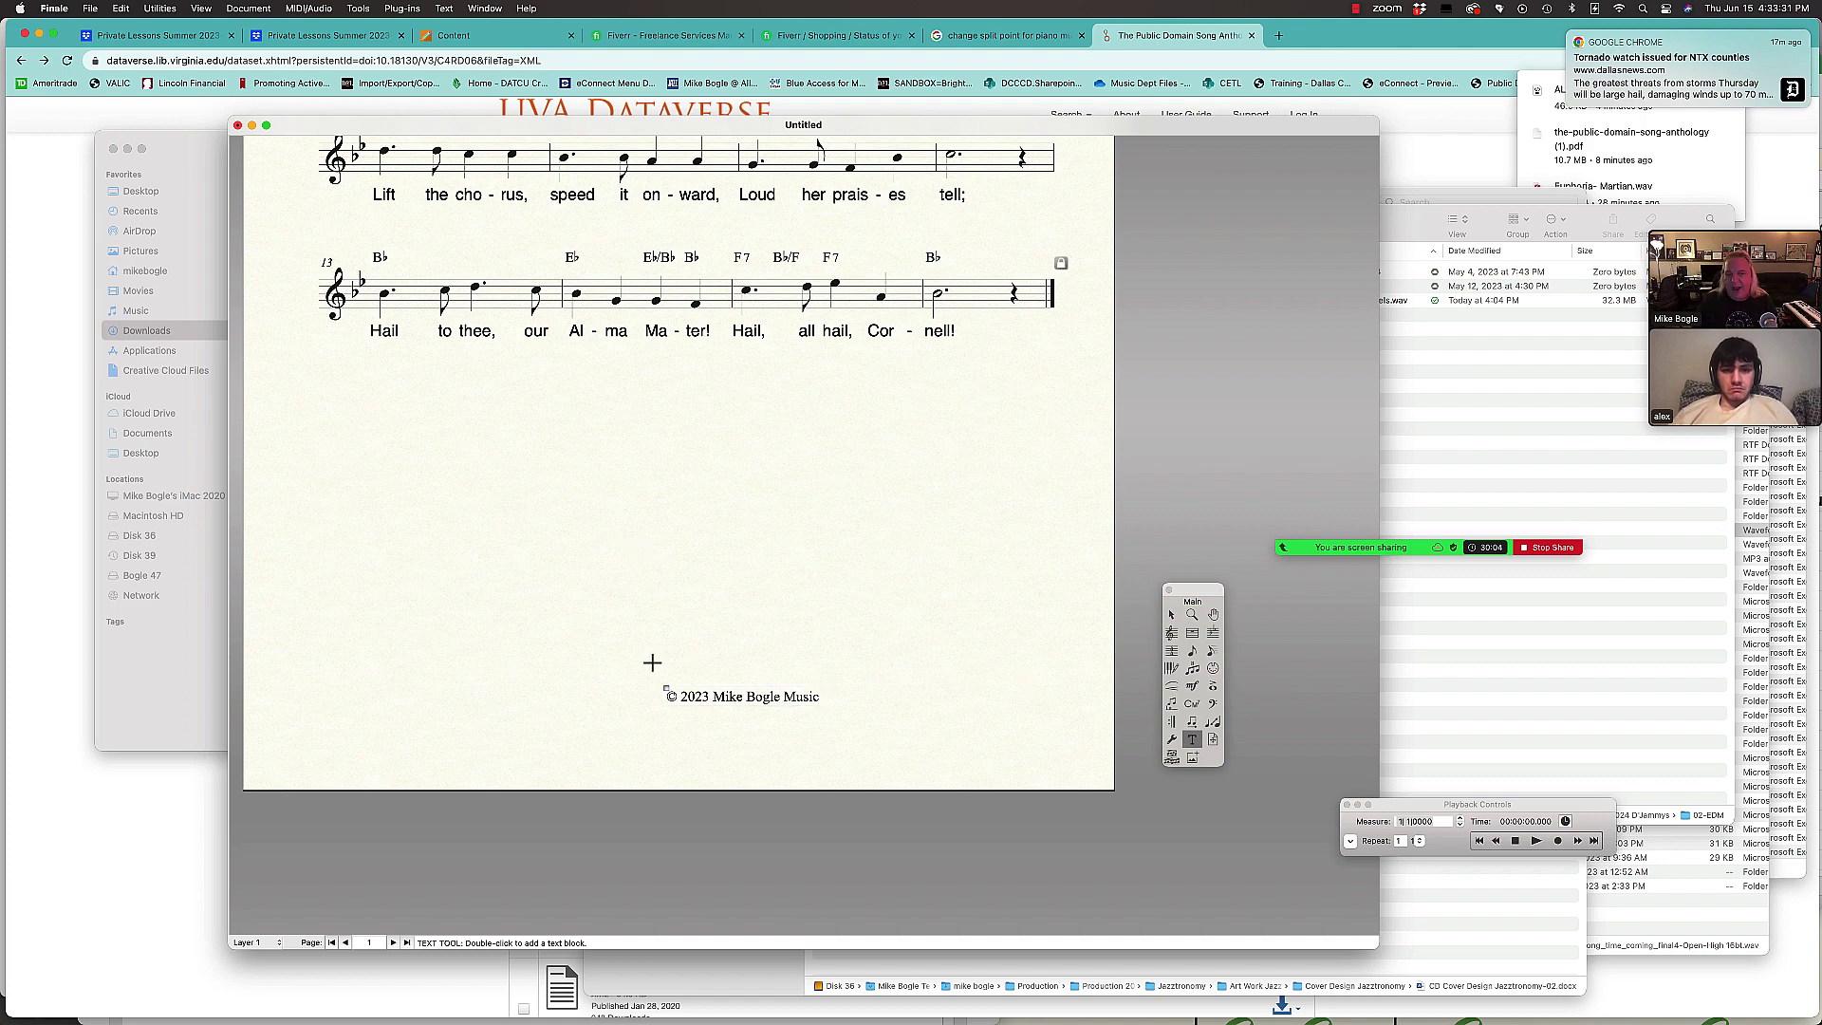
left_click(670, 692)
Step: Center the copyright line horizontally at the bottom of the page
key("Left")
key("Left")
key("Left")
key("Left")
key("Escape")
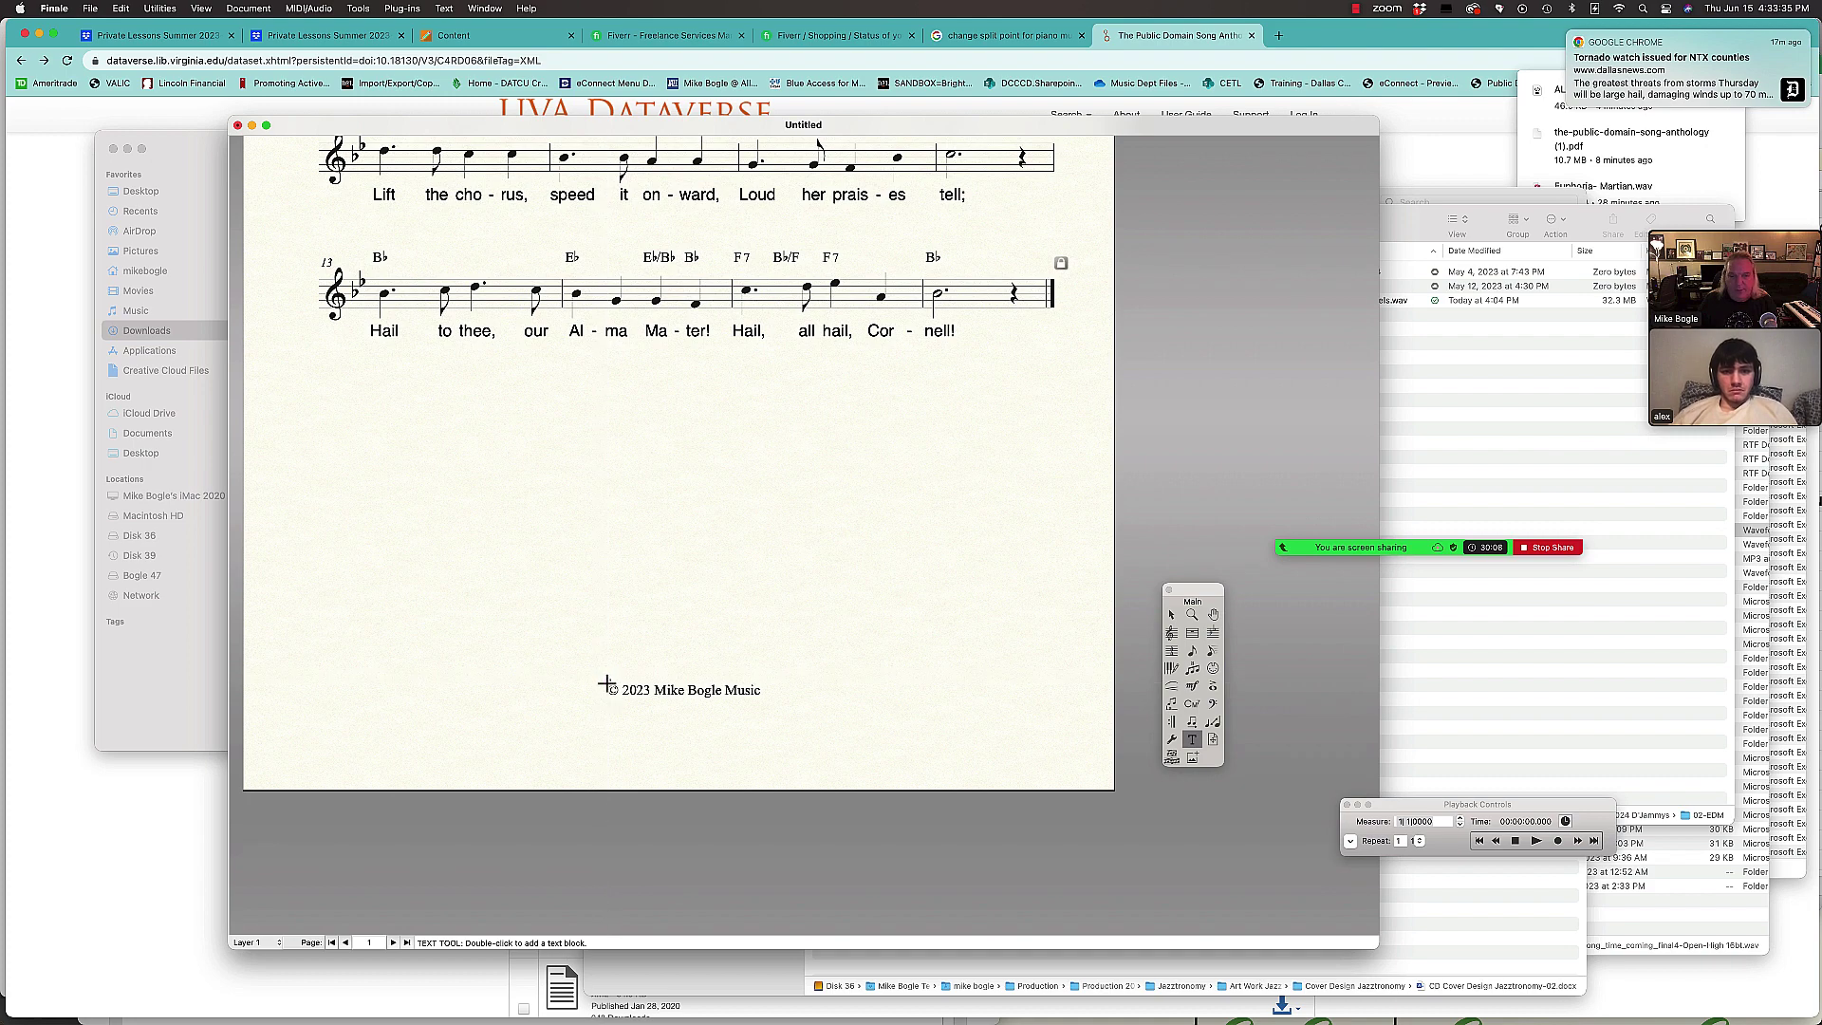
left_click(607, 685)
left_click(607, 681)
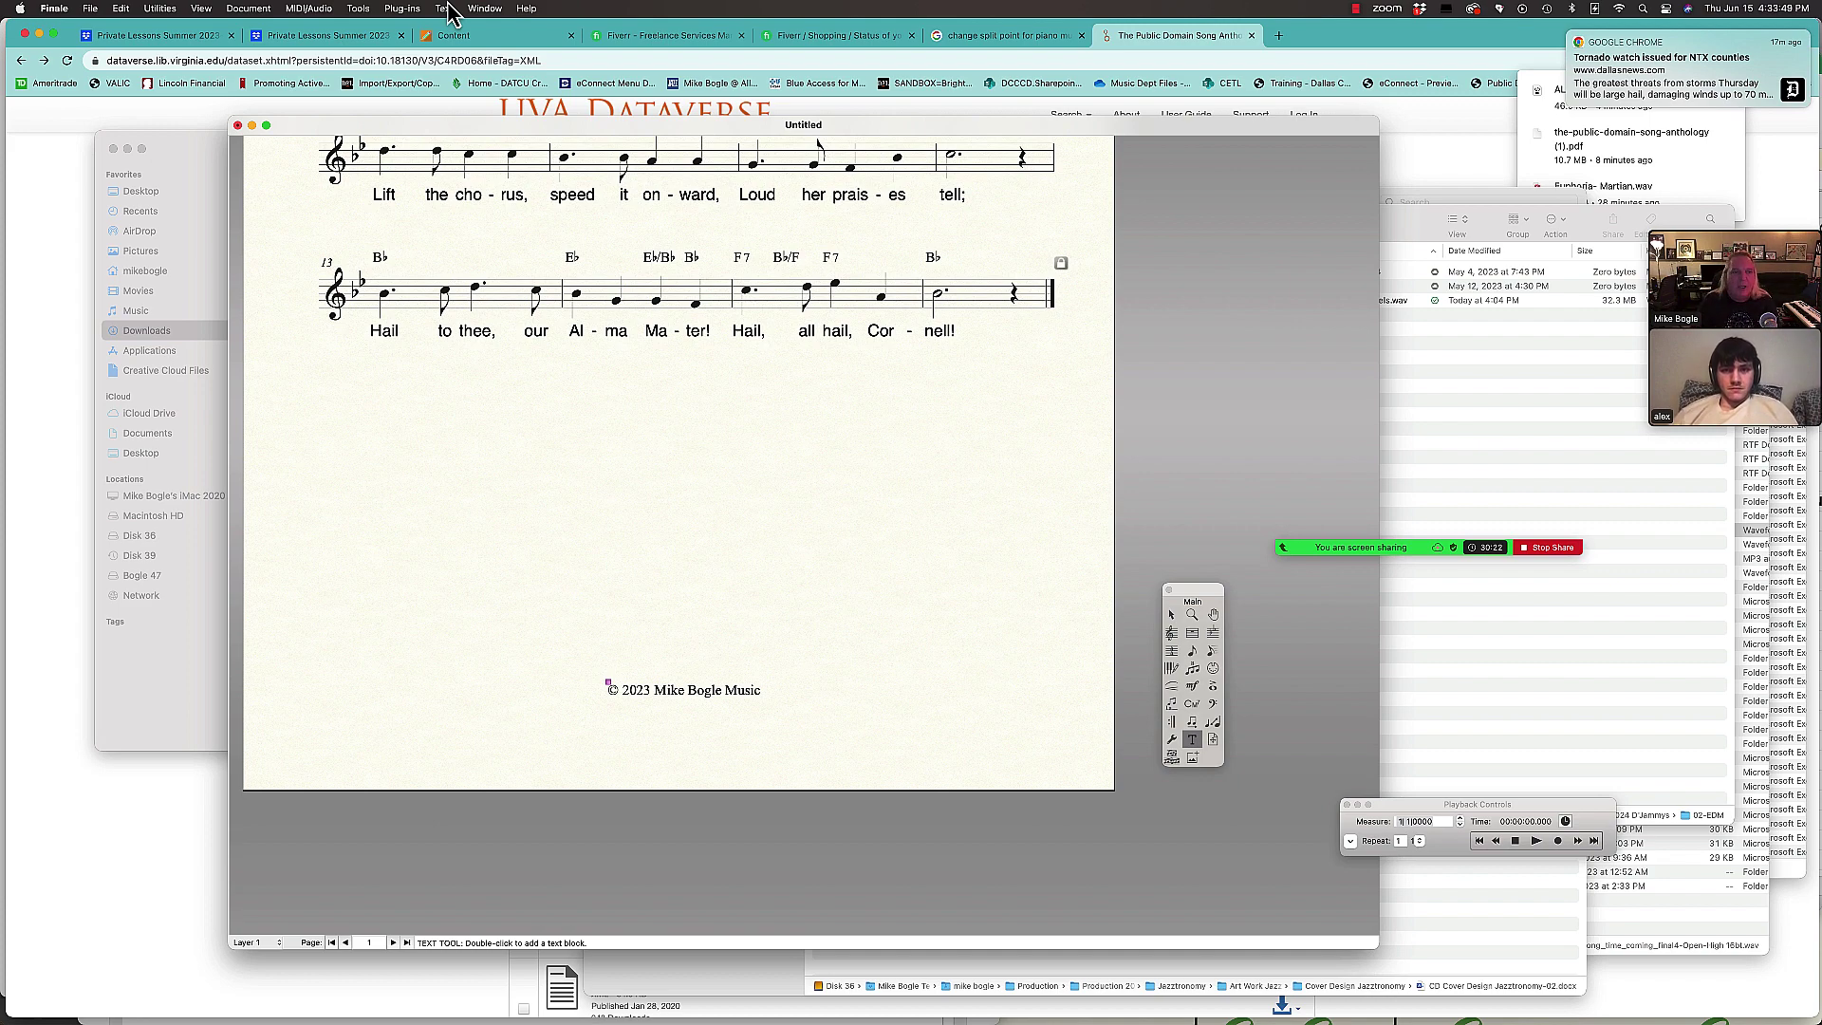
left_click(444, 10)
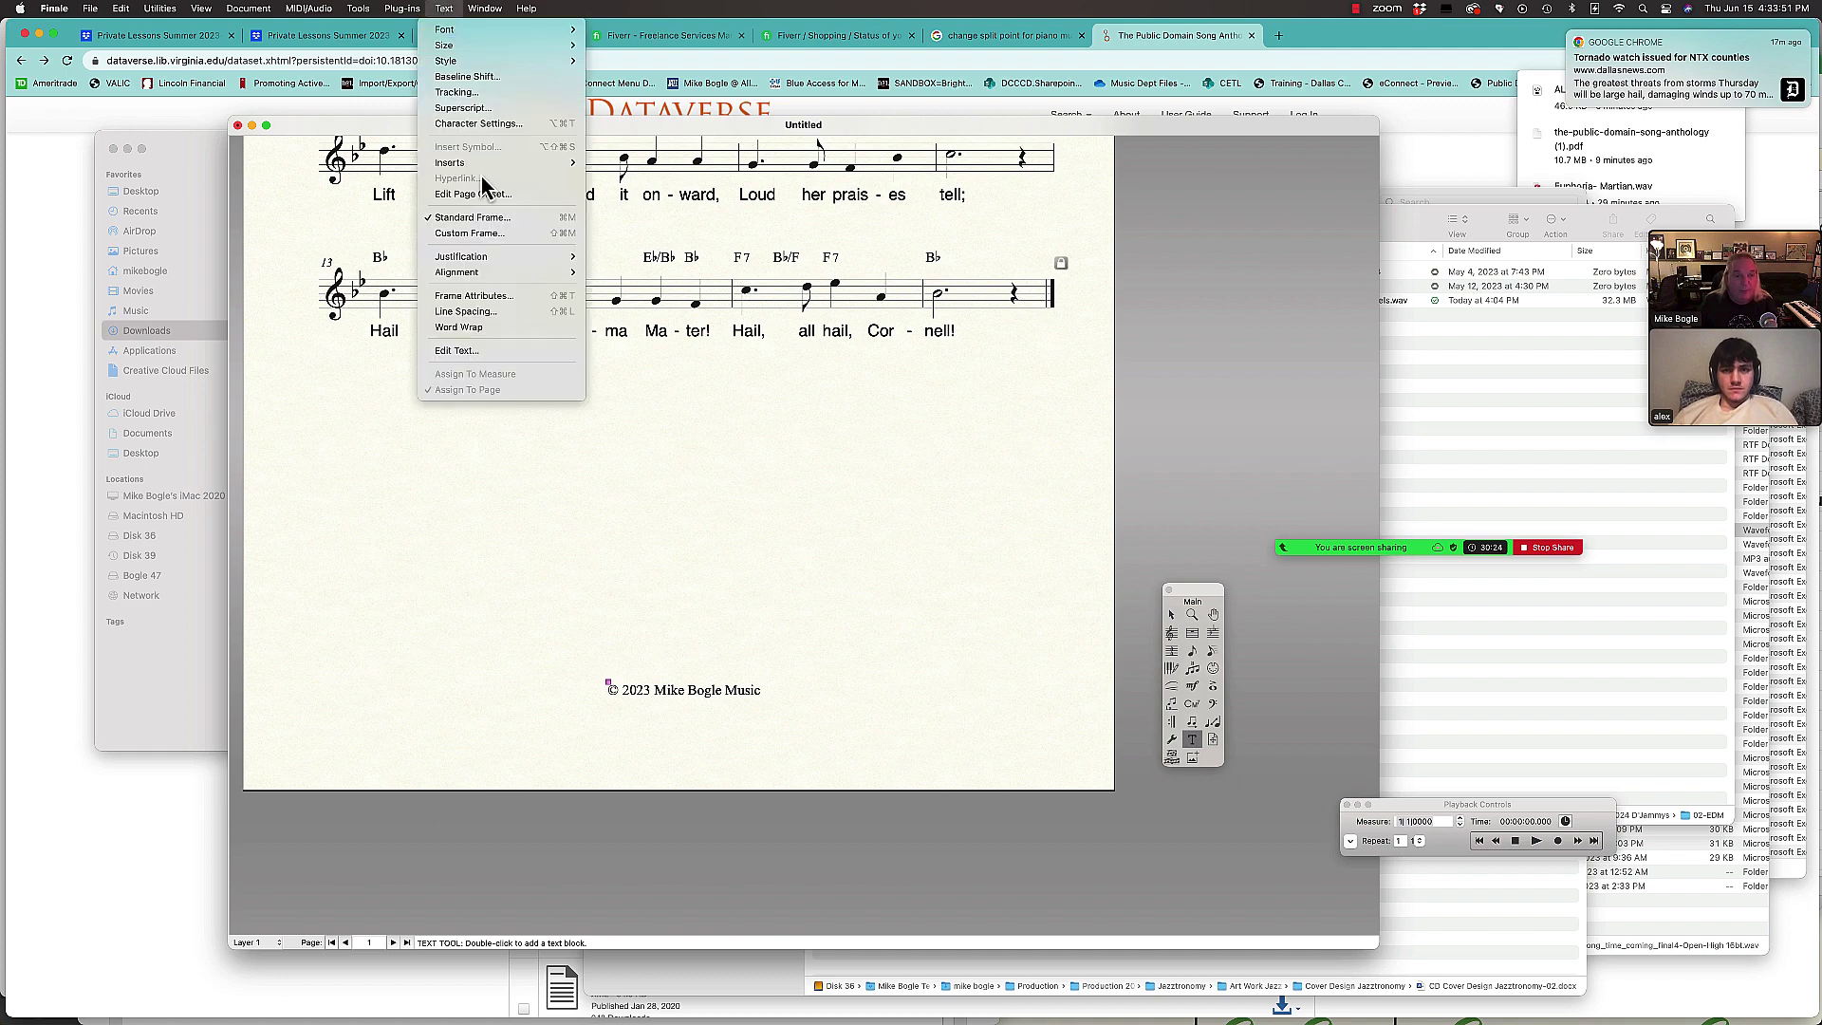
mouse_move(512, 272)
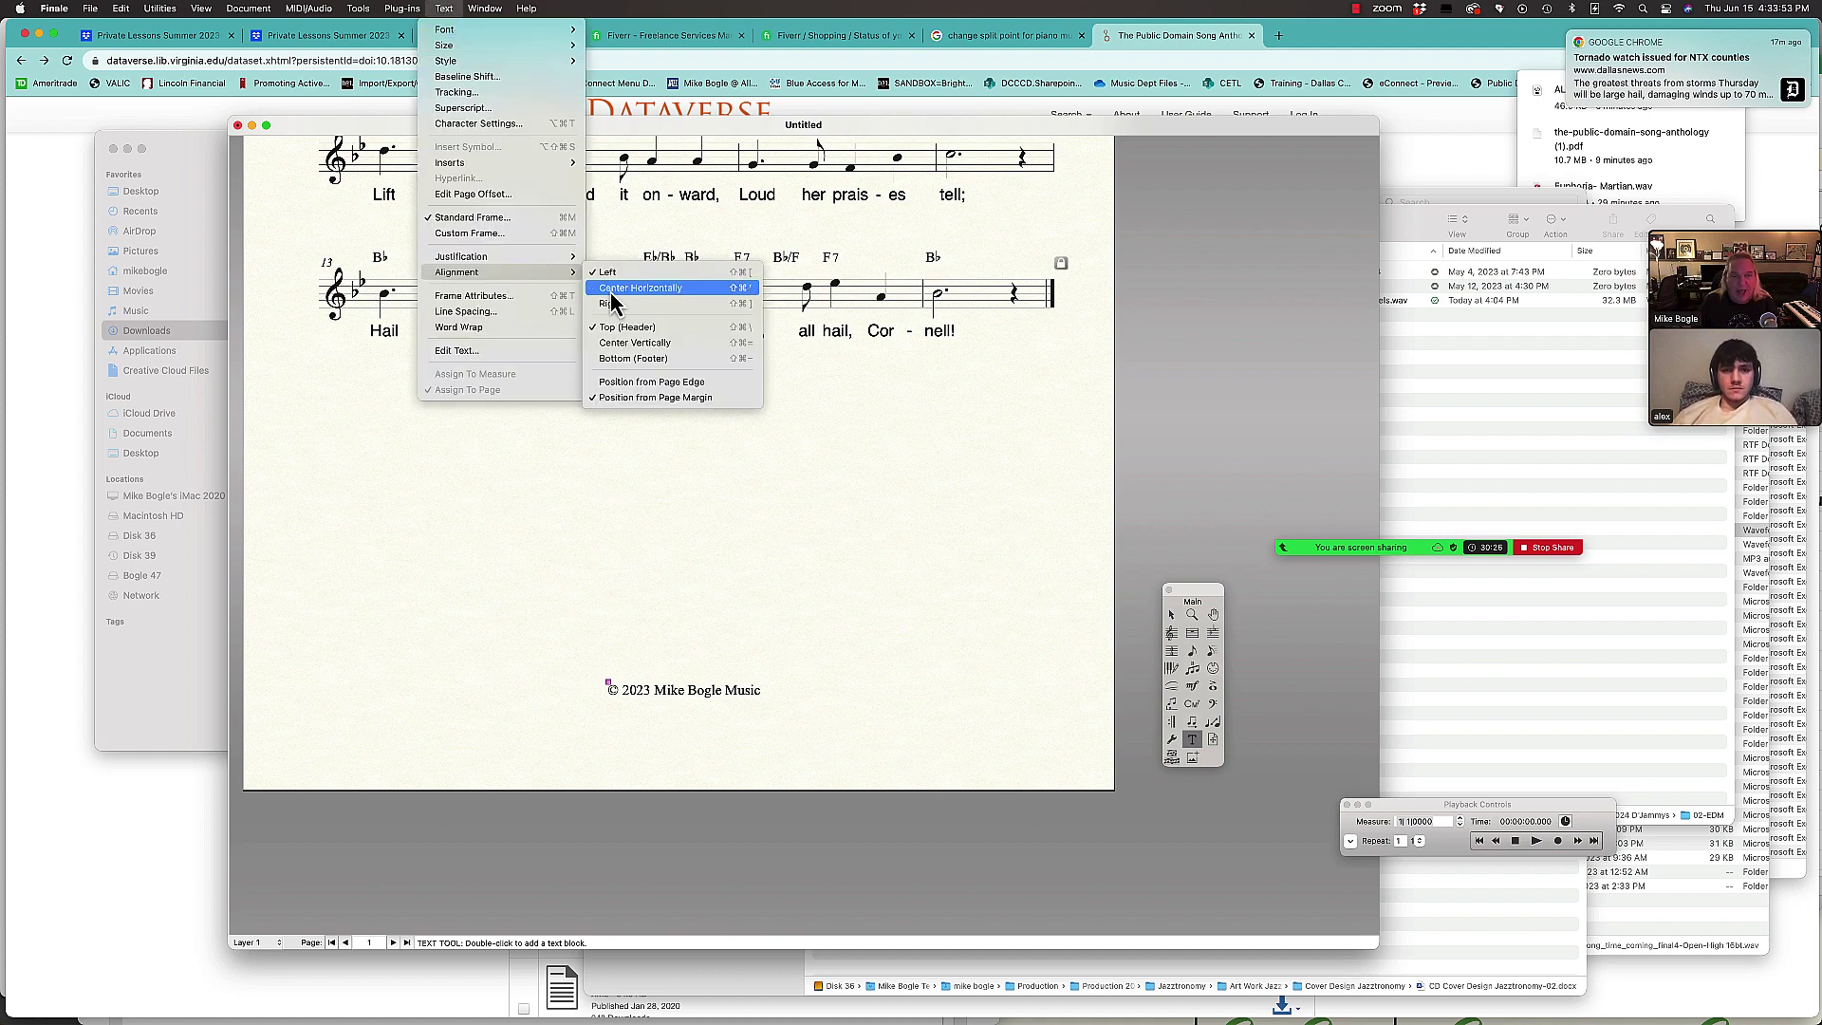
left_click(611, 291)
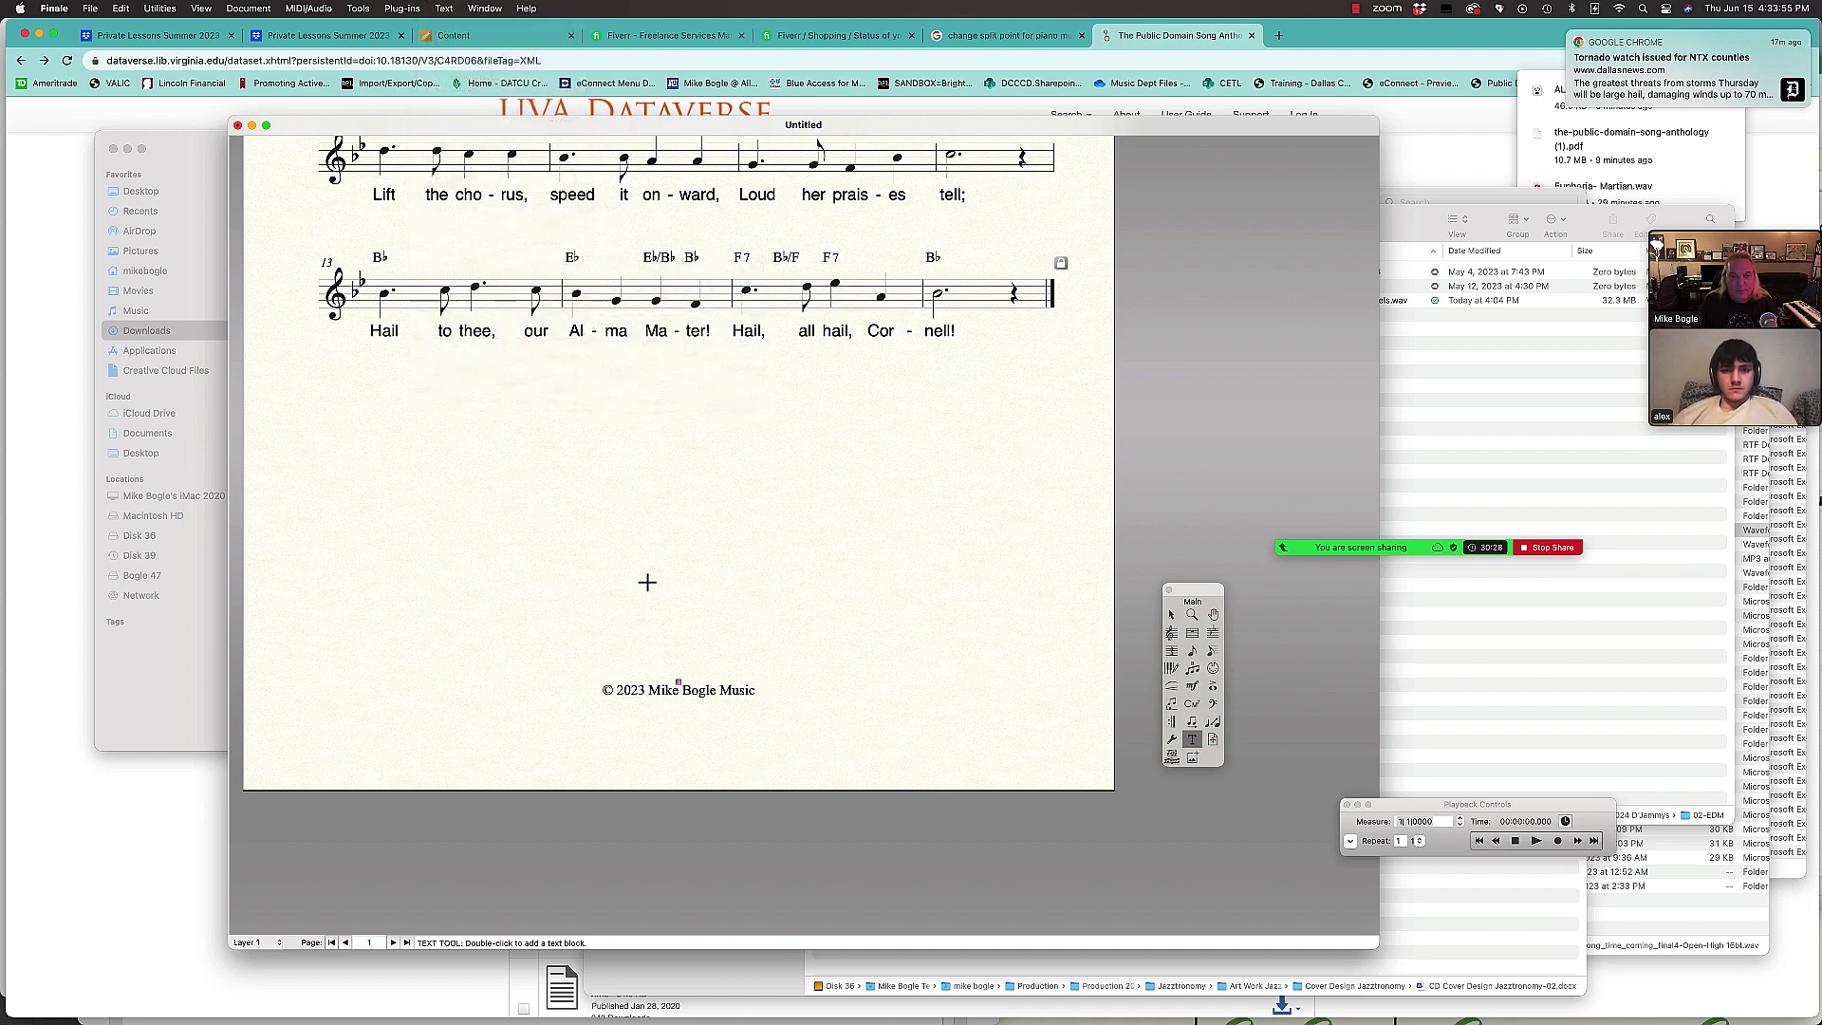
scroll(649, 598, "up", 10)
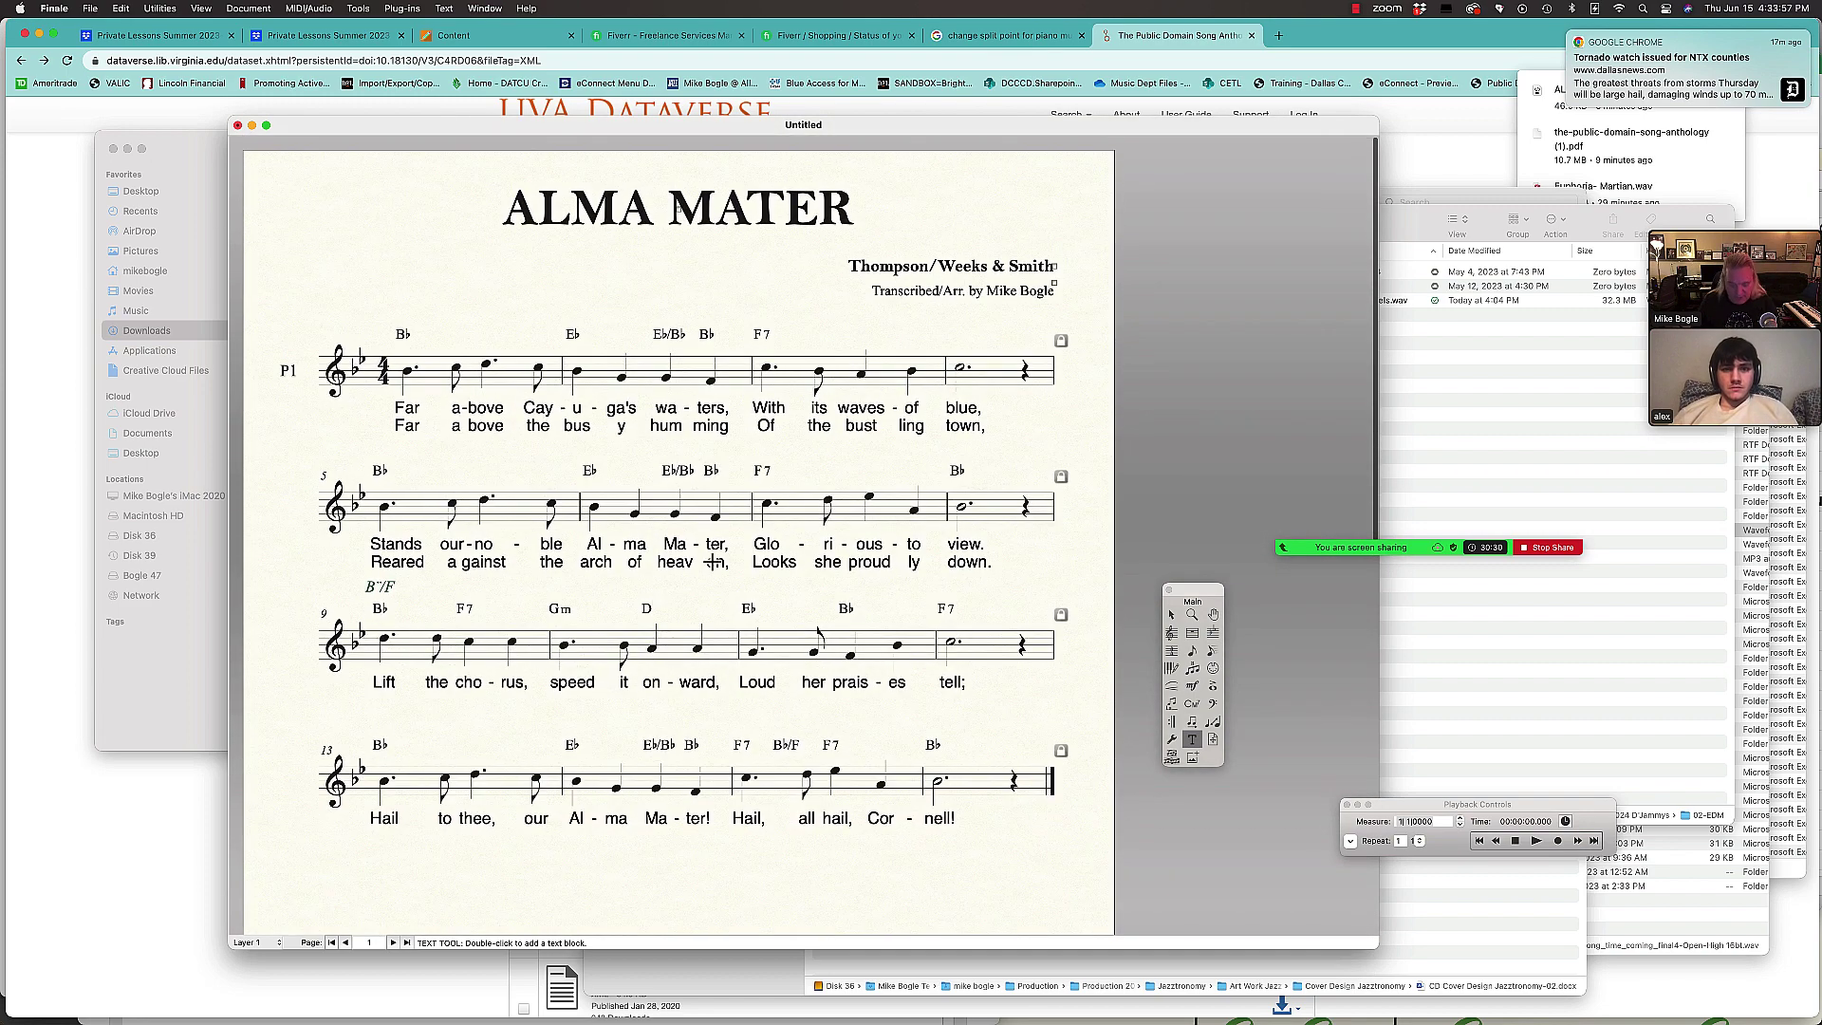
Step: Save the score as AlmaMater.musx in a new student-named folder inside Private Lessons Summer 2023
key("super+s")
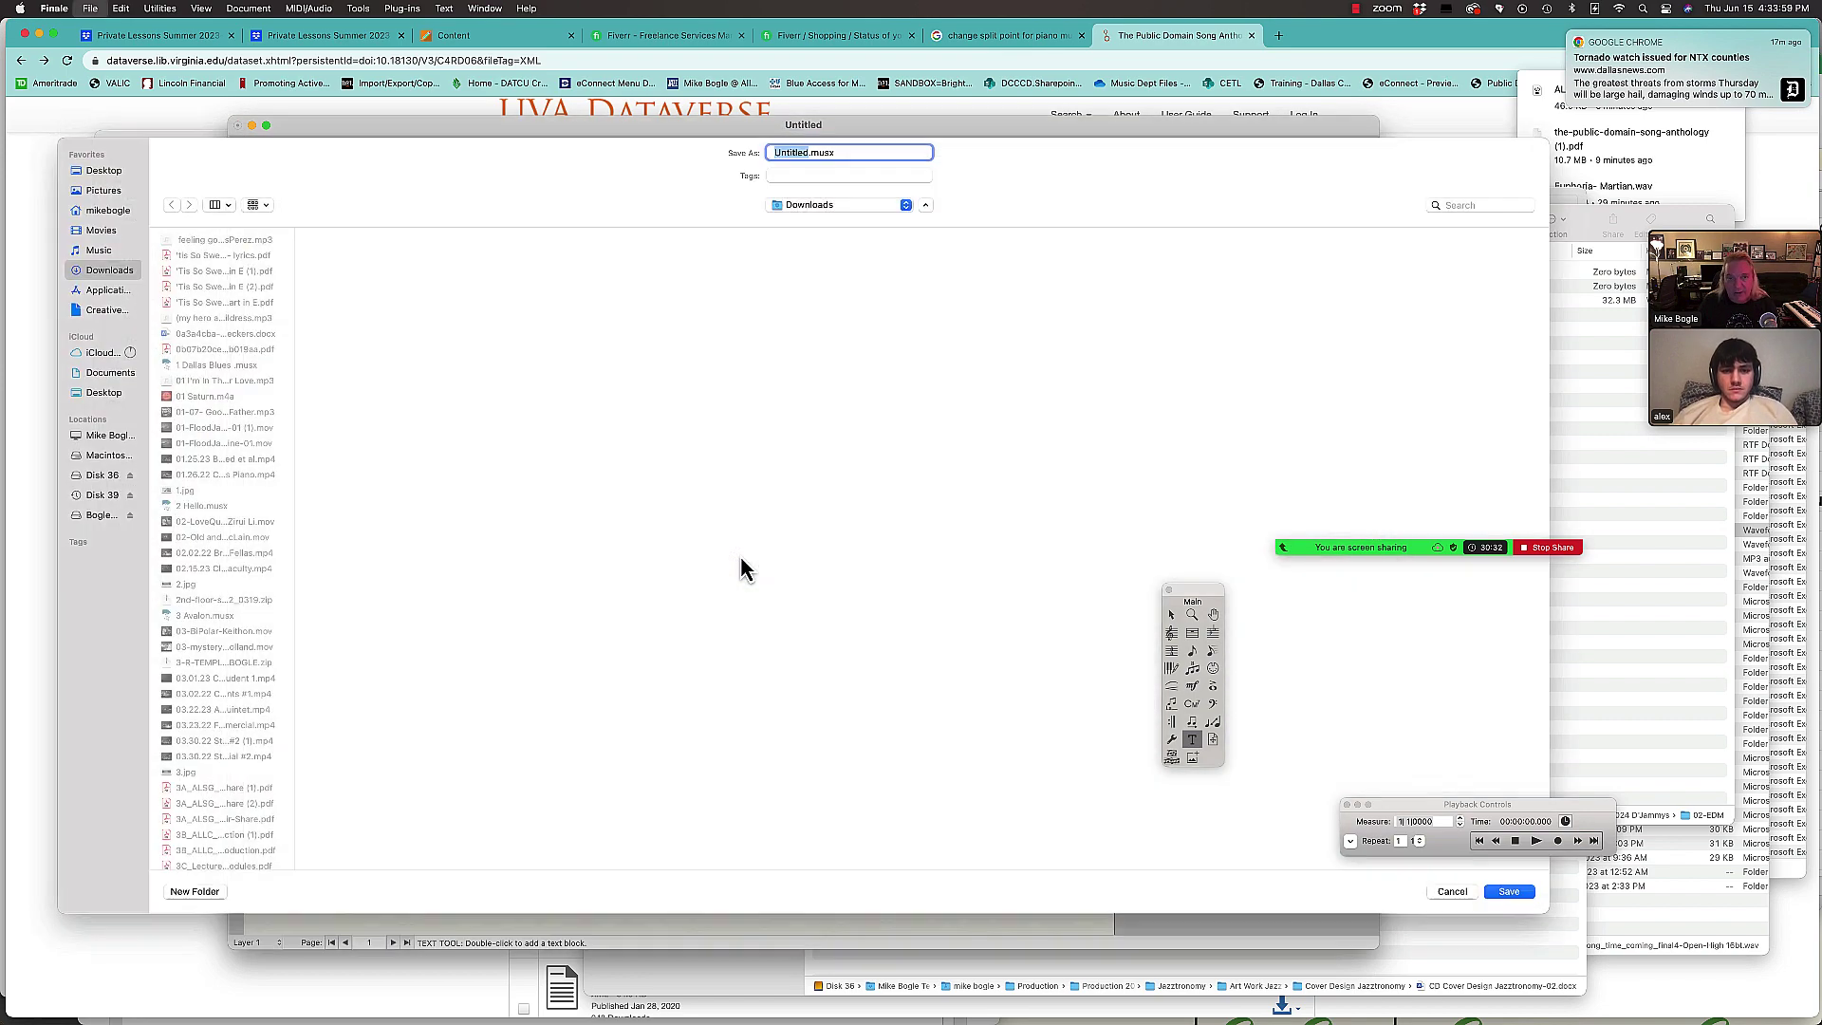
type("AlmaMat")
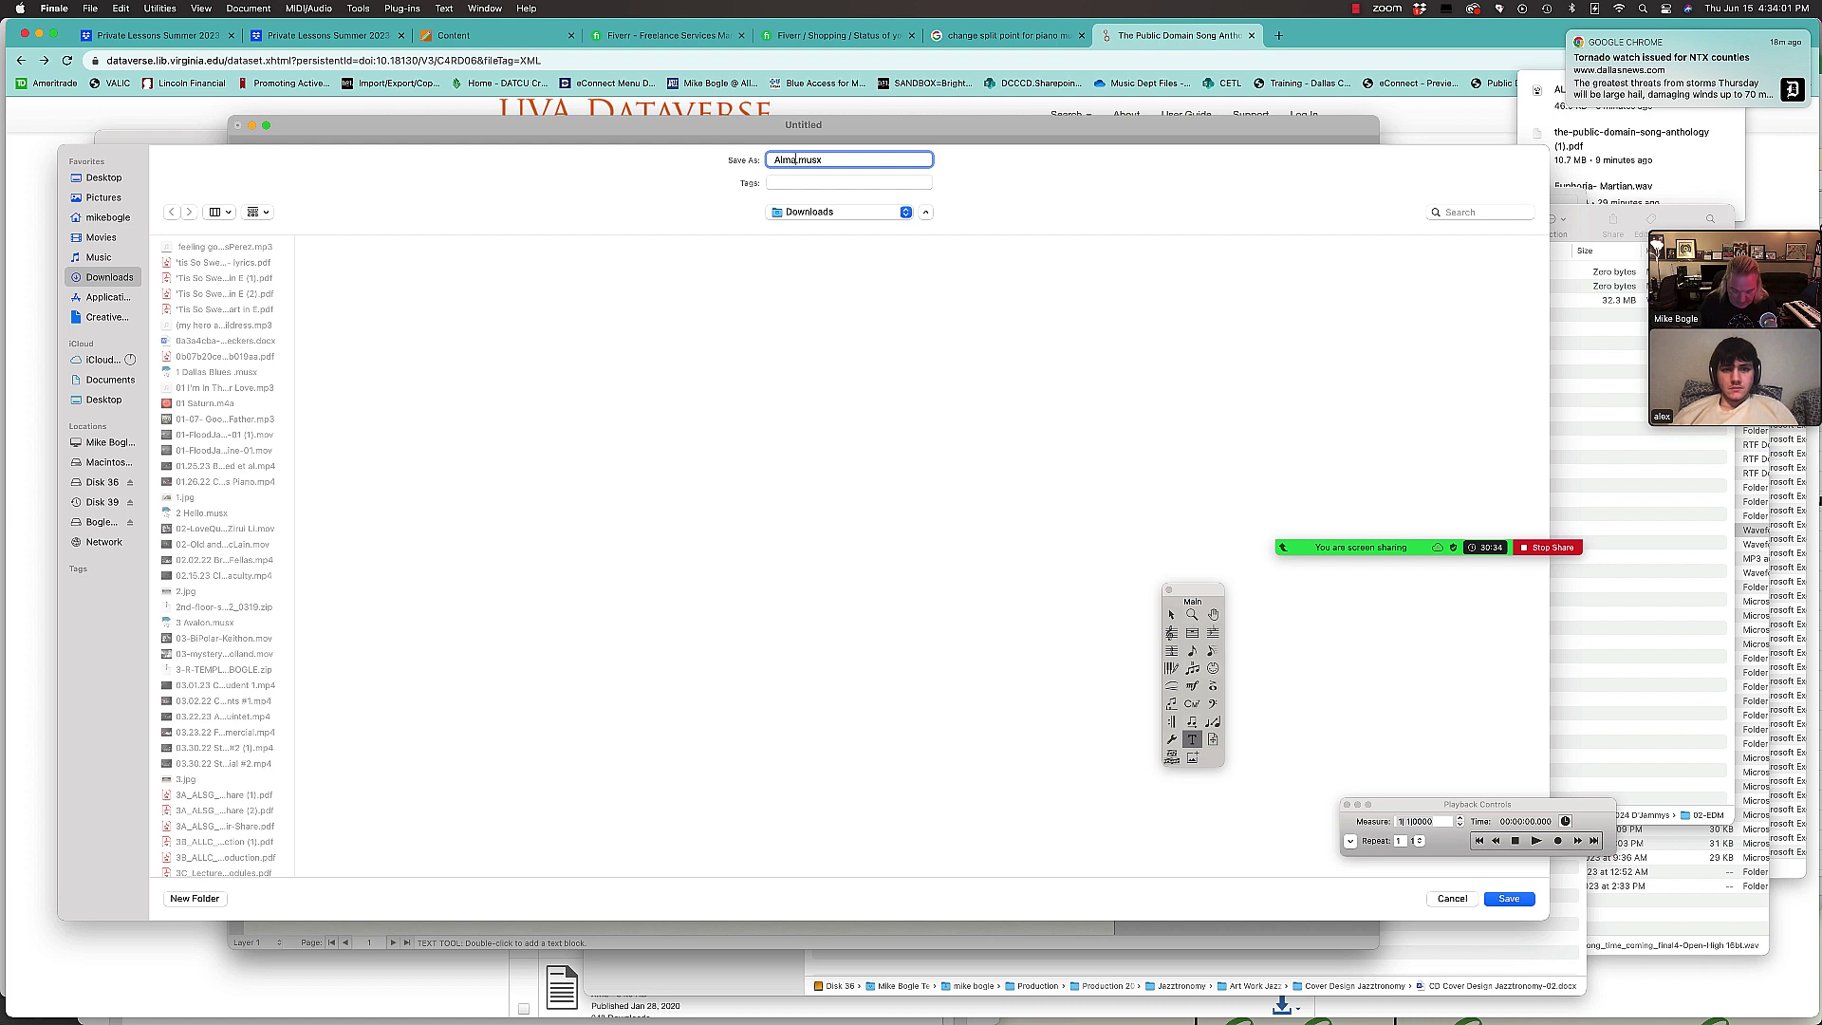
type("er")
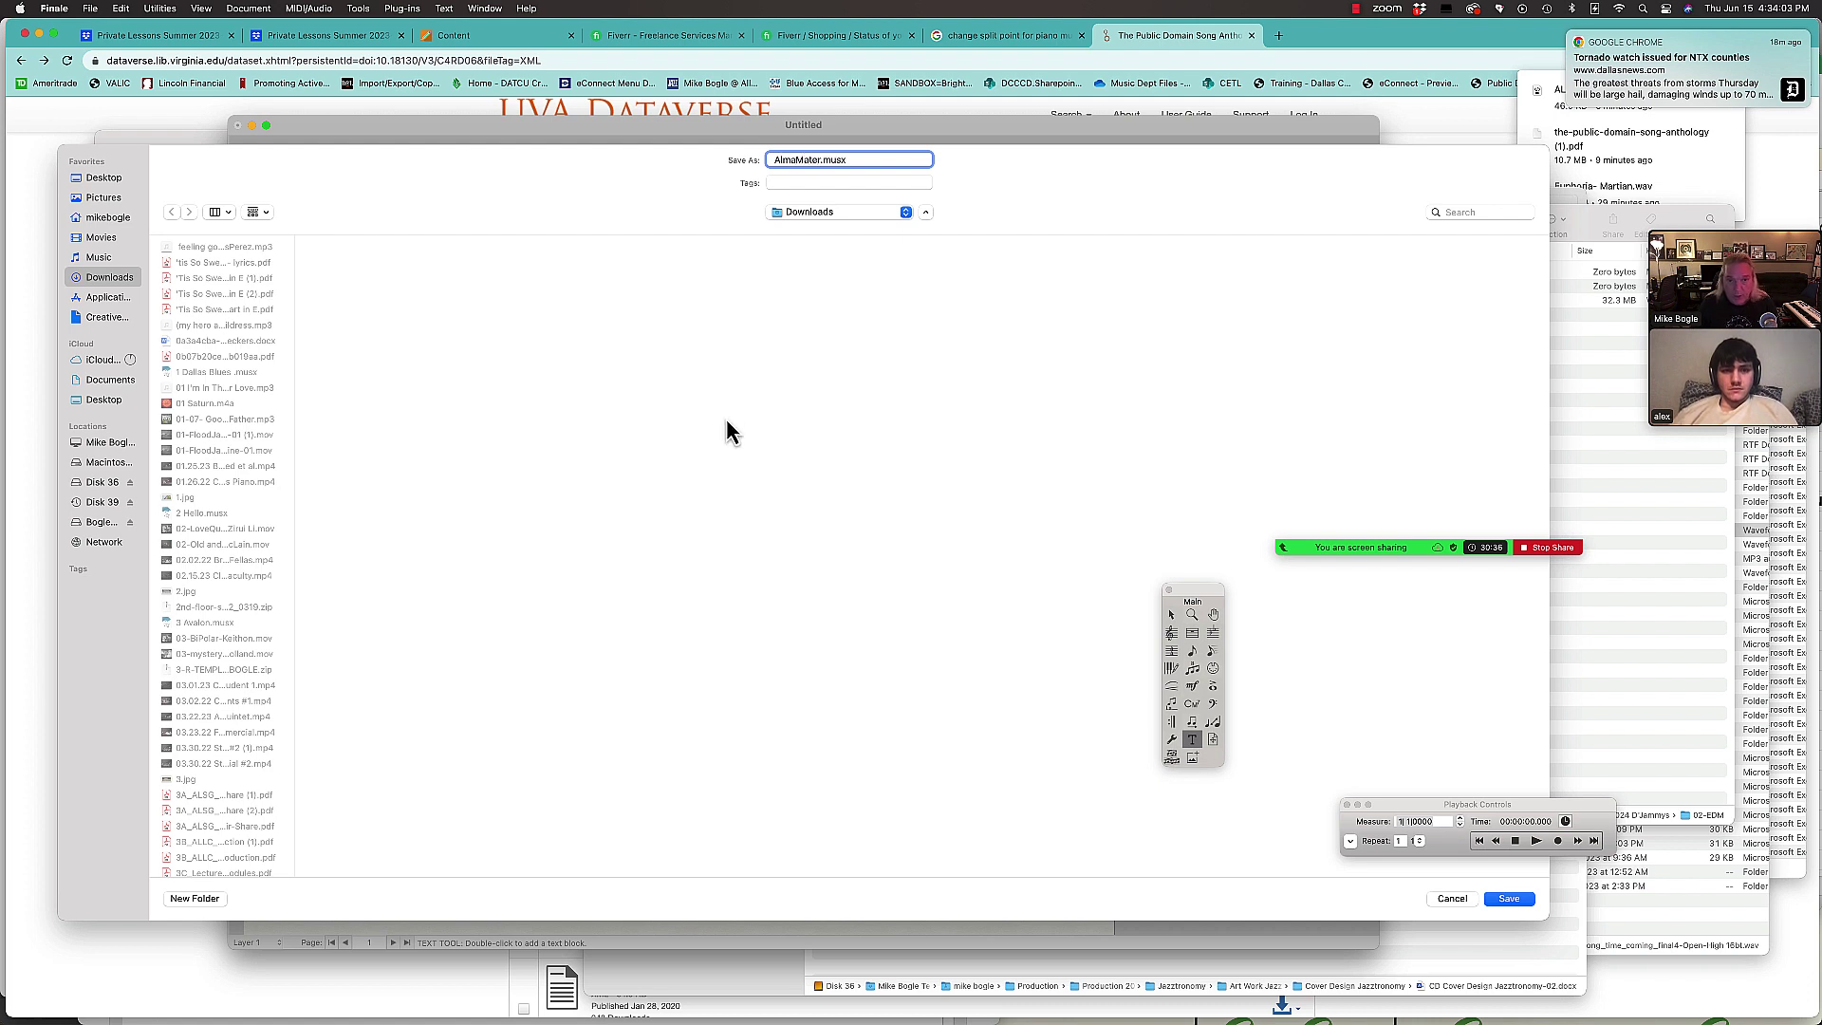
left_click(807, 212)
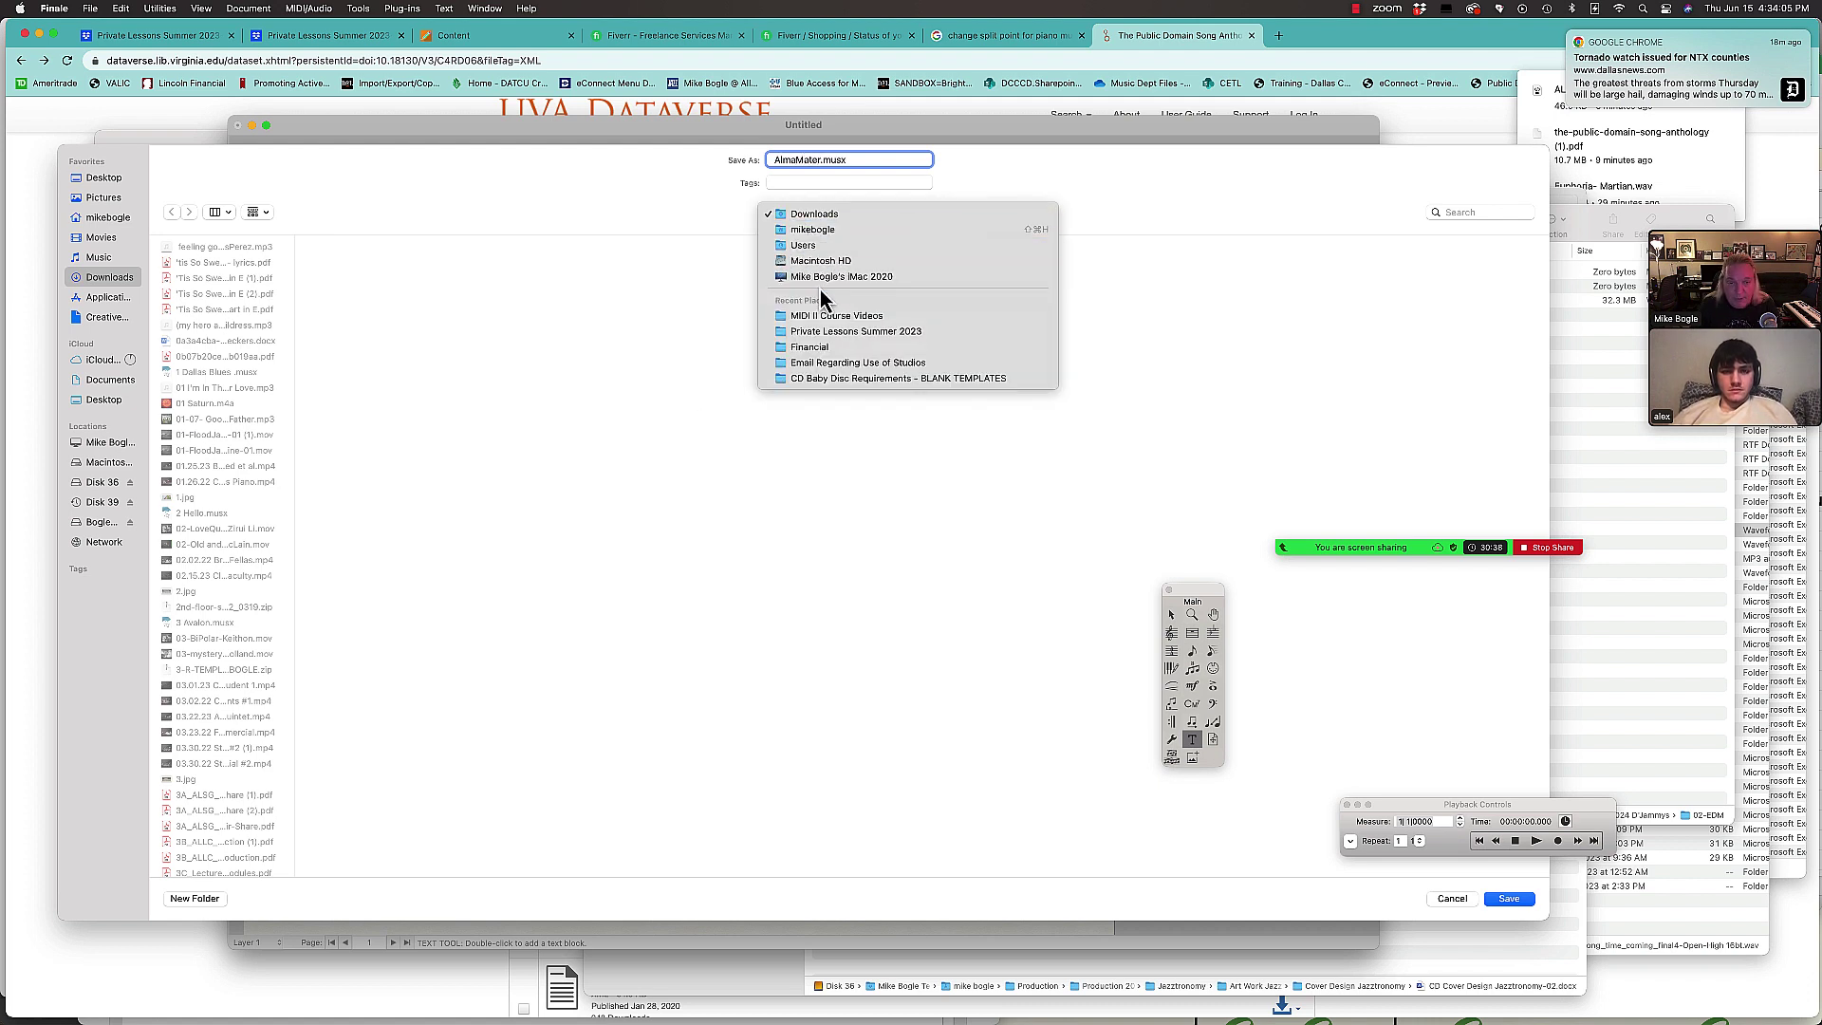
left_click(835, 334)
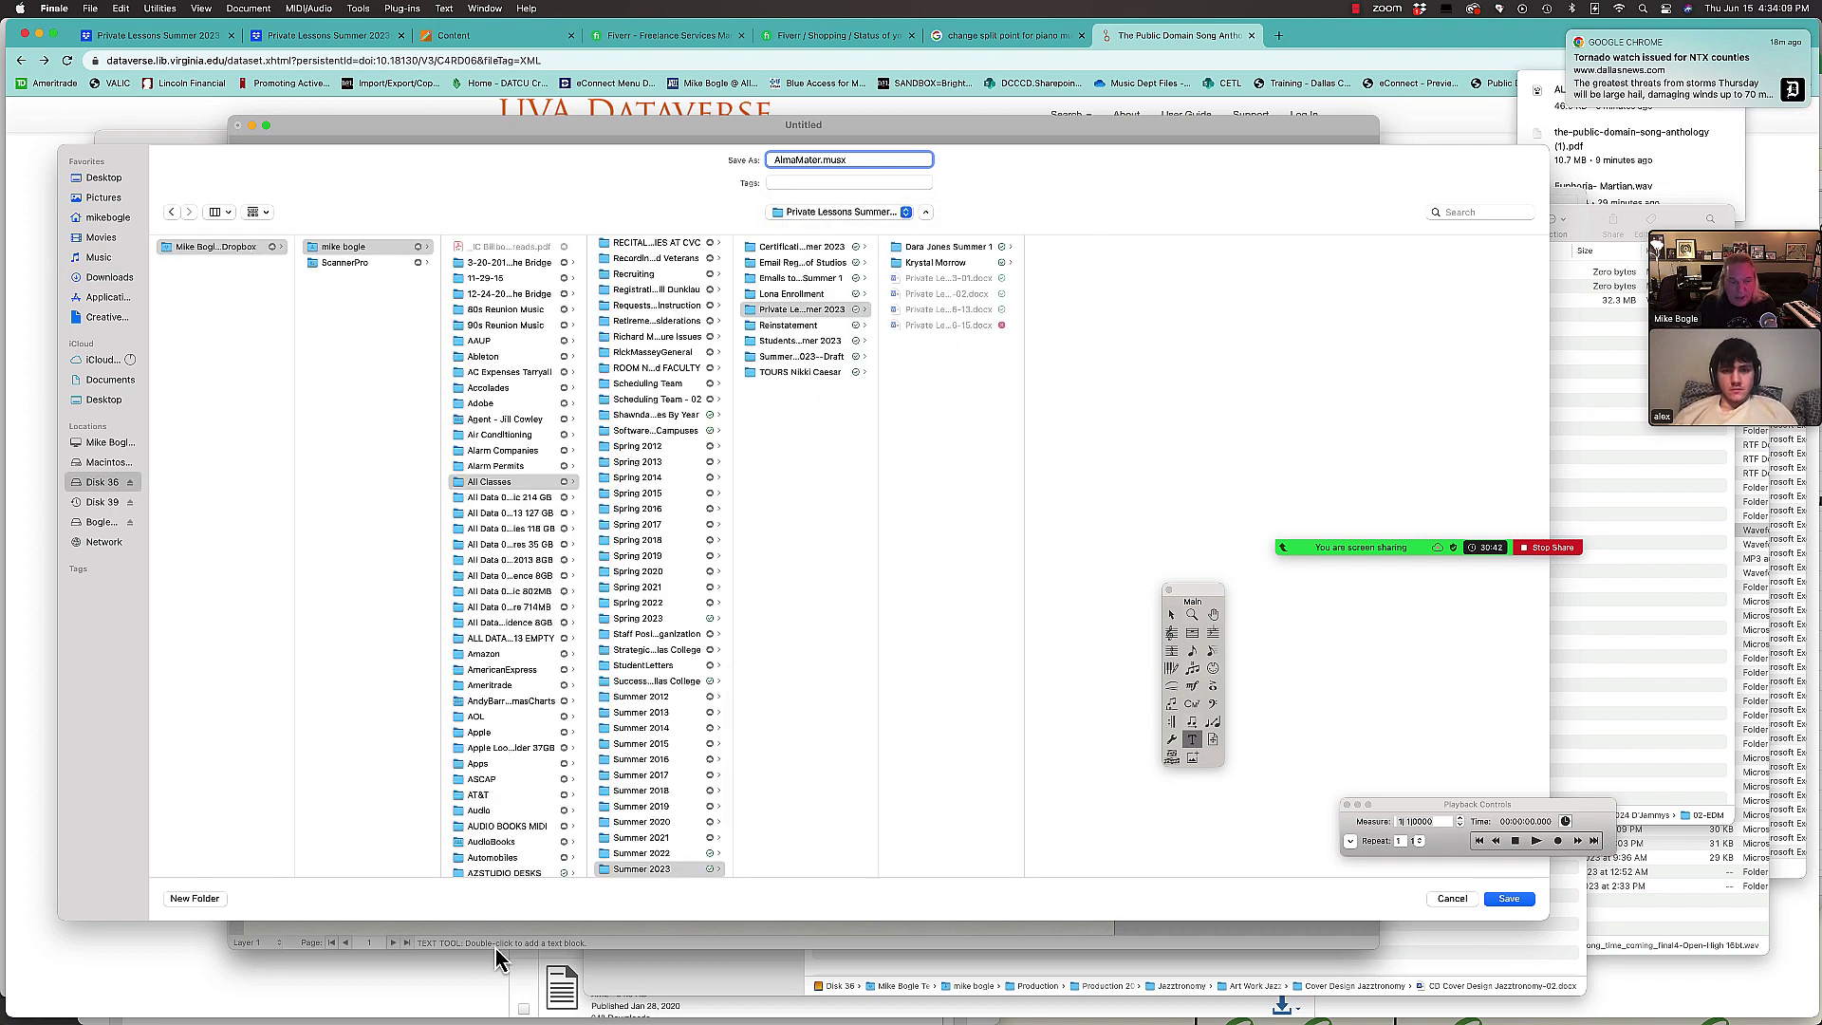
left_click(222, 899)
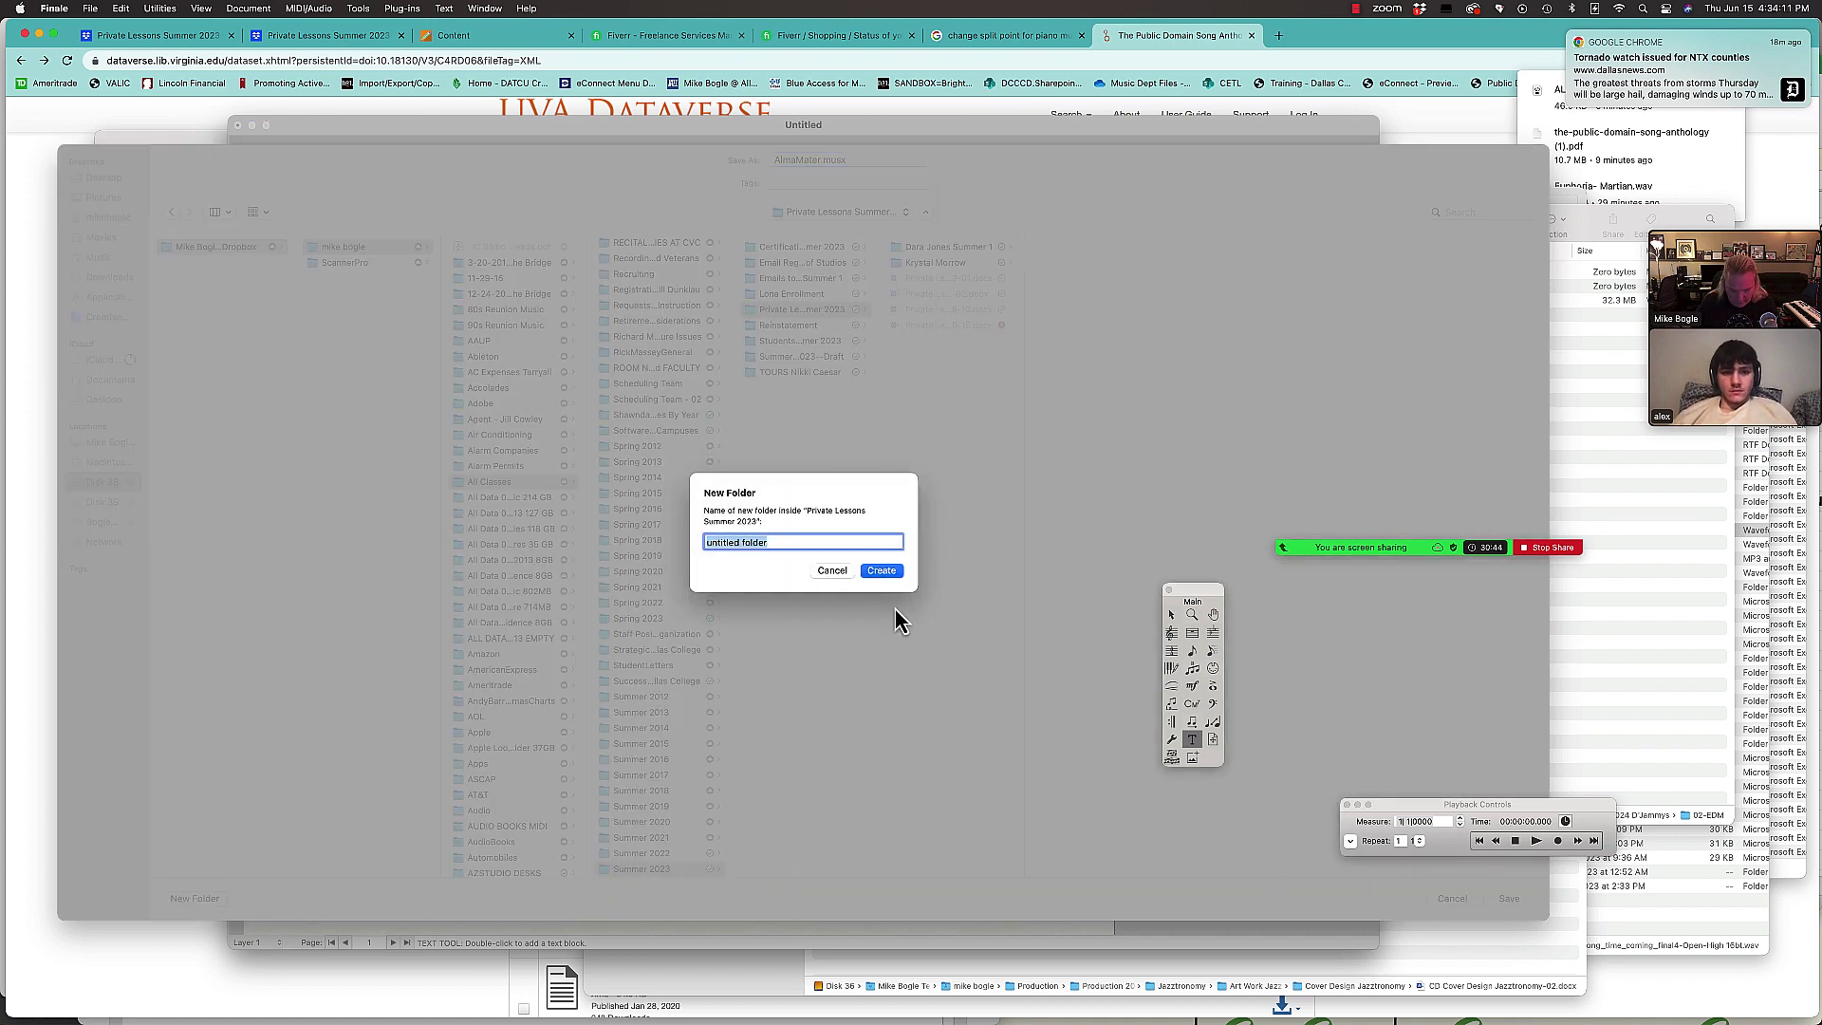
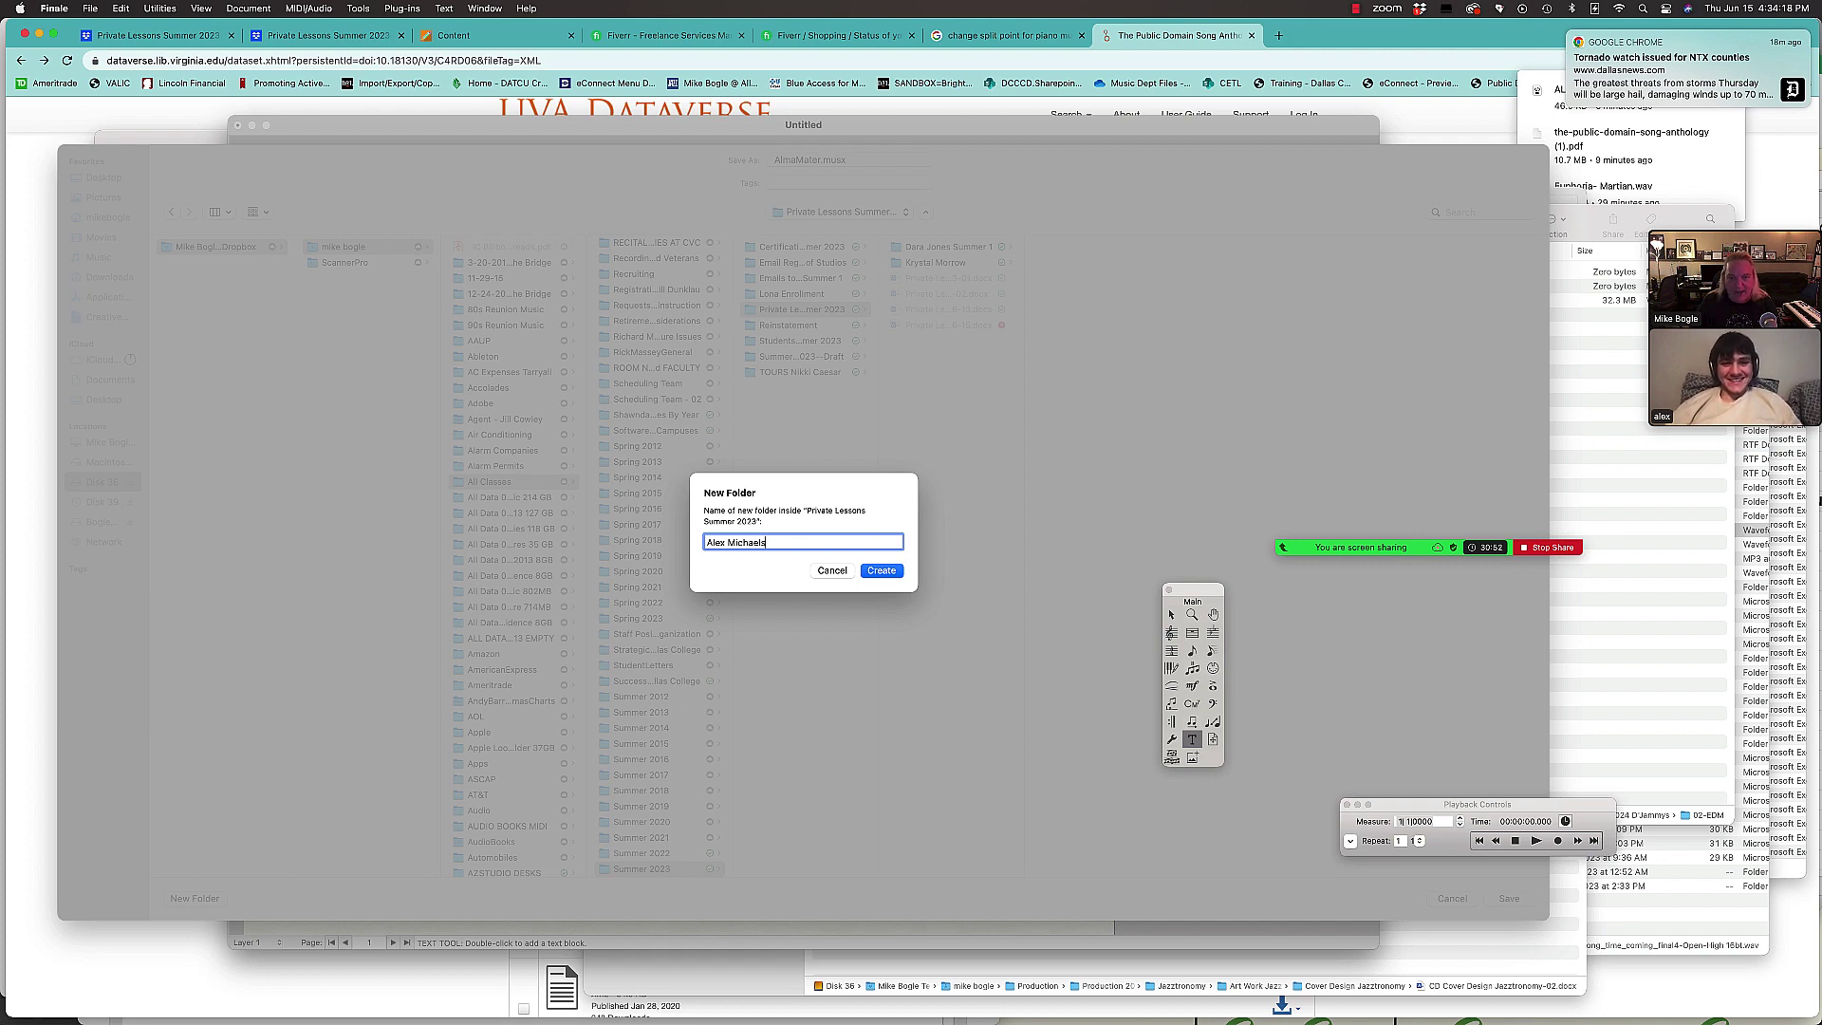
key("Return")
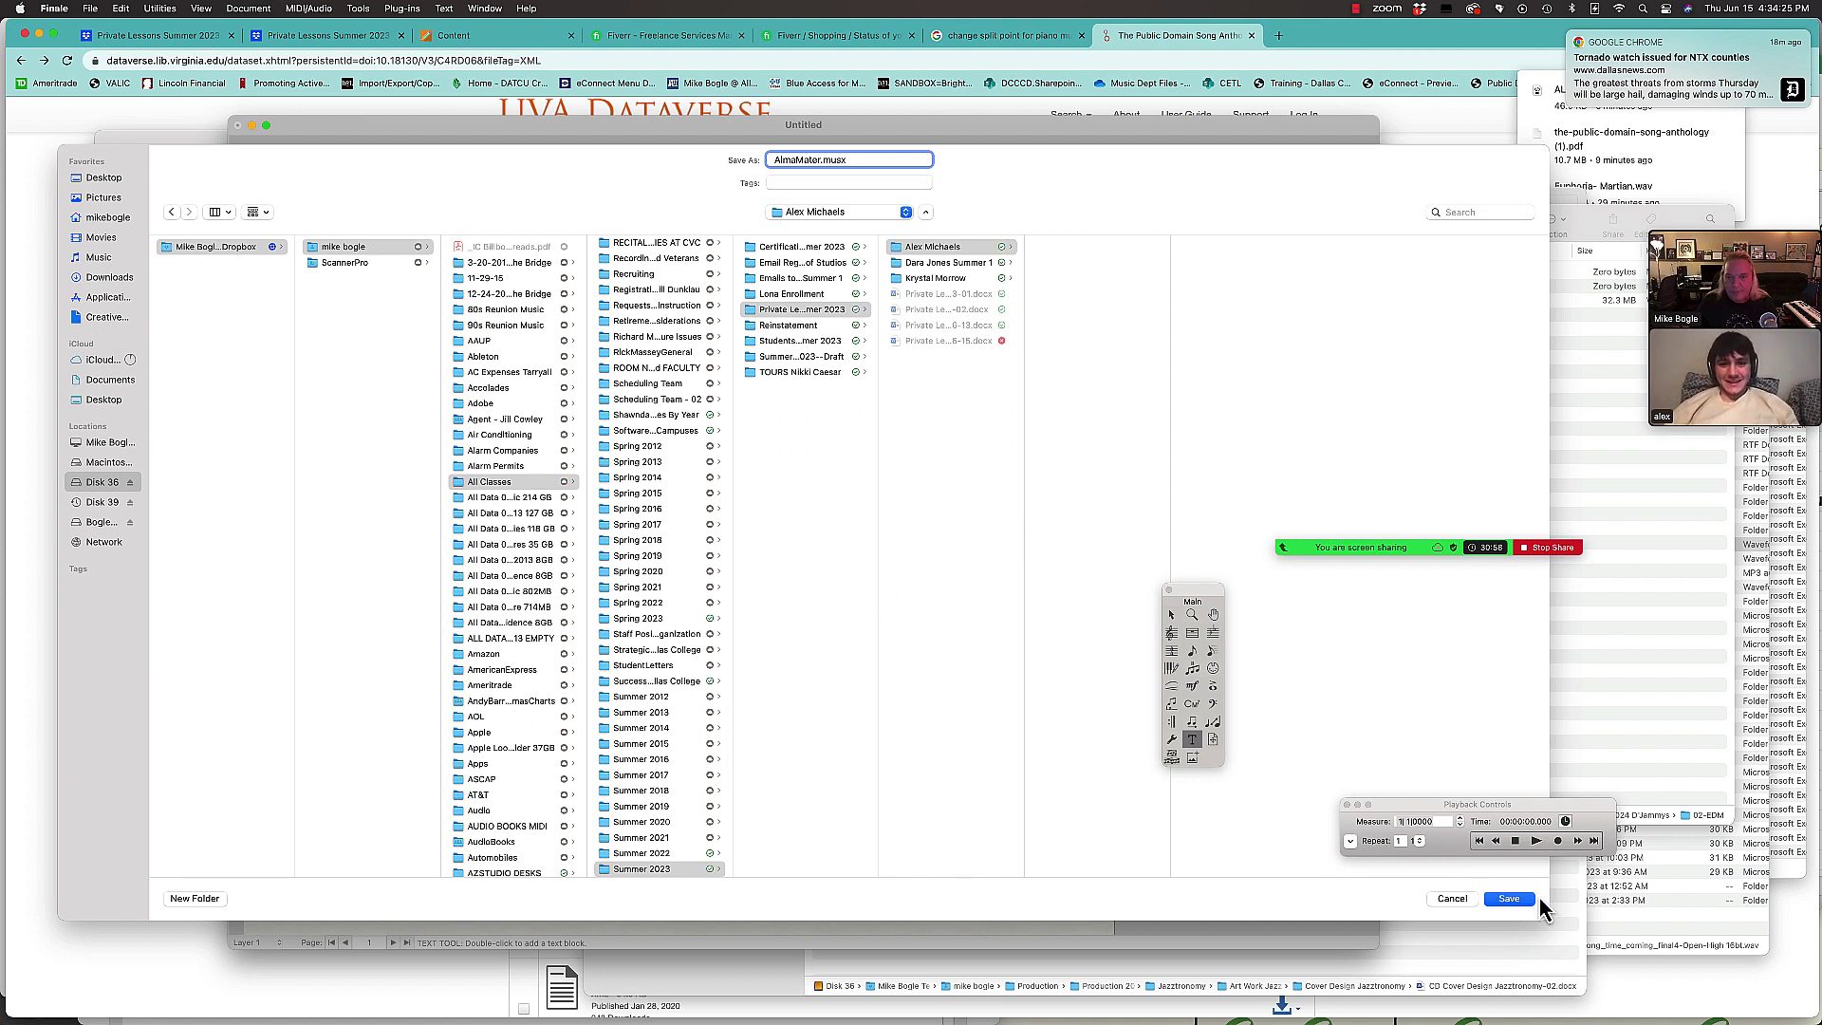
left_click(1509, 899)
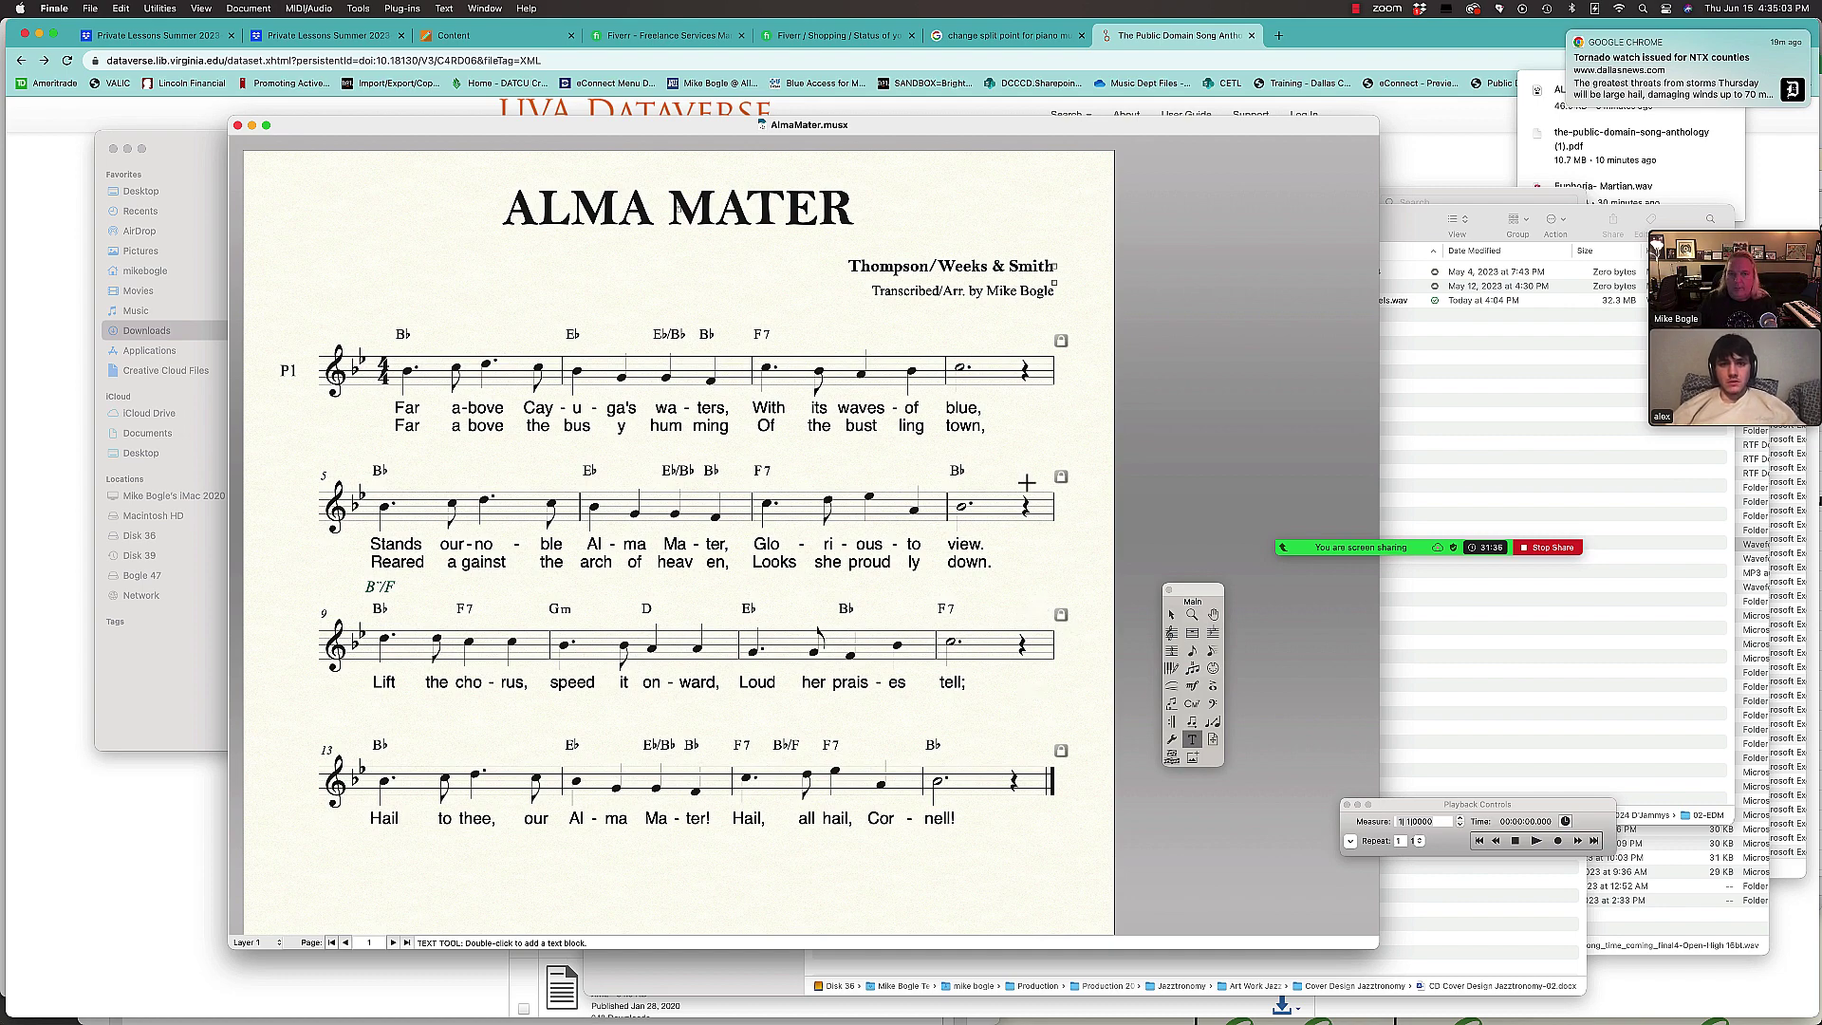
Step: Switch from the saved score to Chrome's UVA Dataverse list of anthology XML files
scroll(982, 479, "down", 3)
scroll(982, 479, "up", 3)
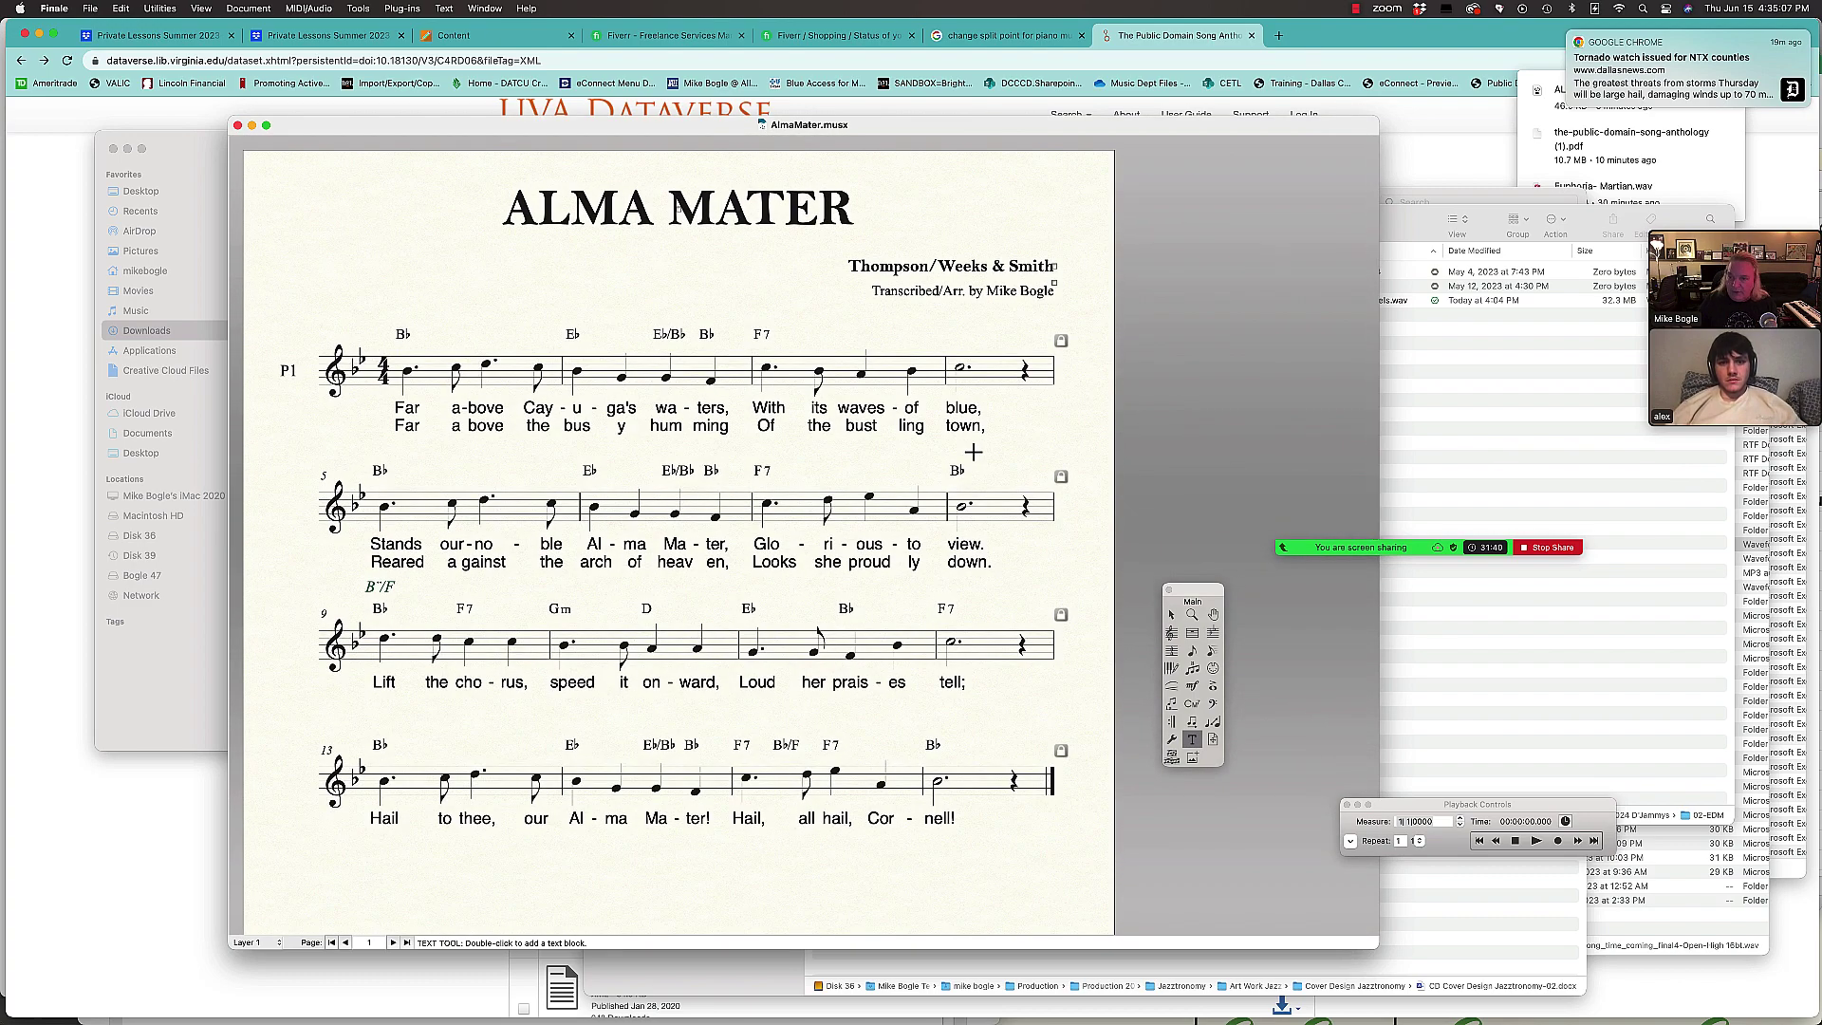
key("super+Tab")
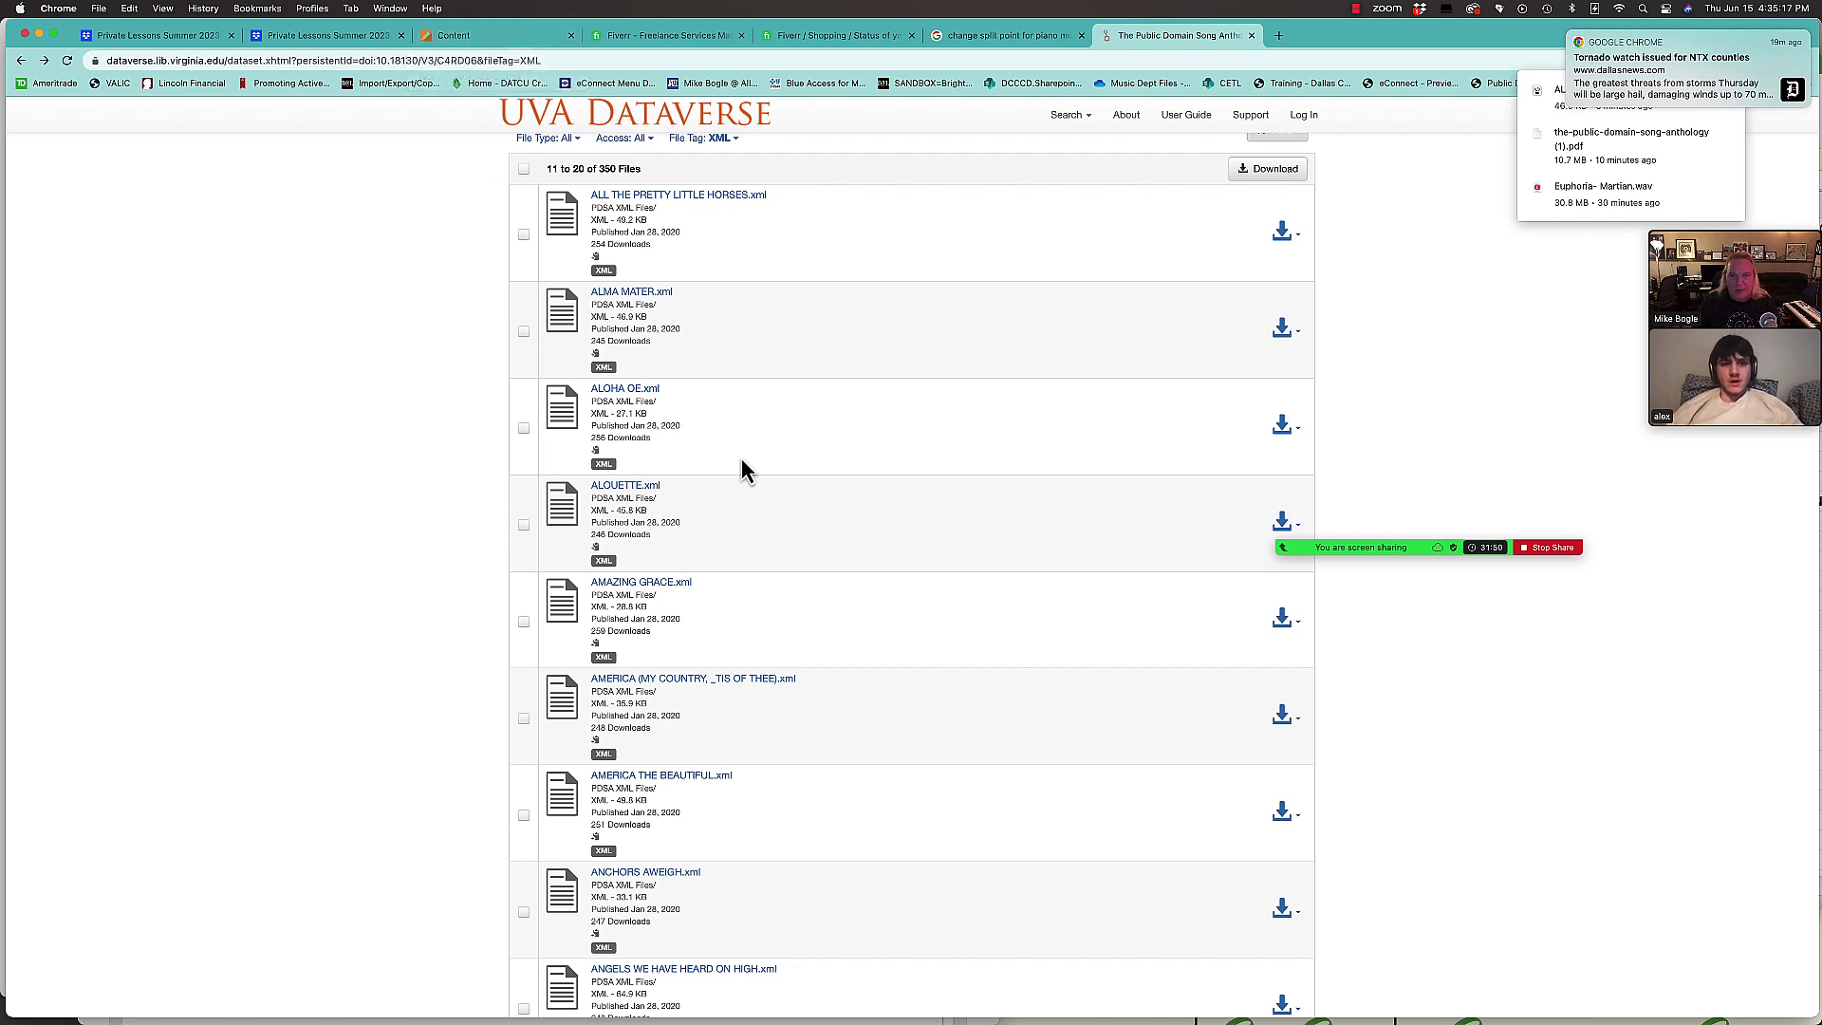
Step: Bring Finale's saved AlmaMater.musx lead sheet back to the front
key("super+Tab")
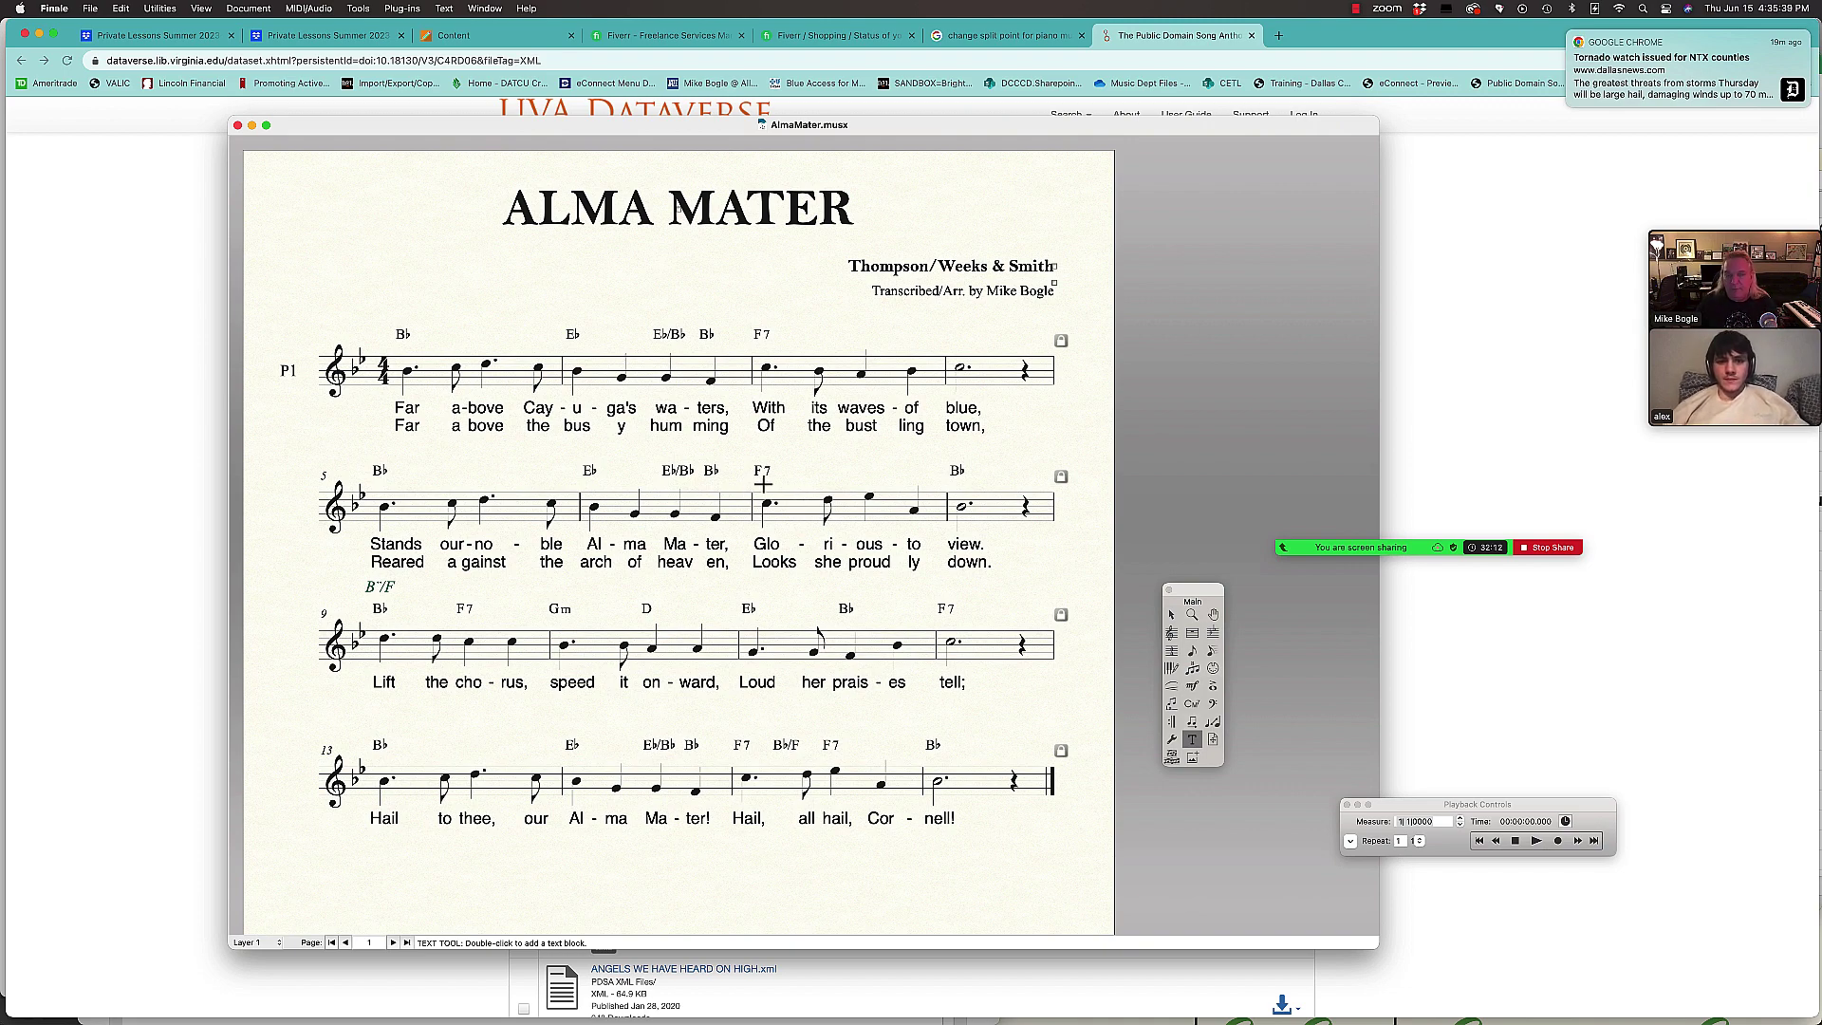
Step: Create a new Logic Pro project with one software instrument track using Vintage Electric Piano
key("super+Tab")
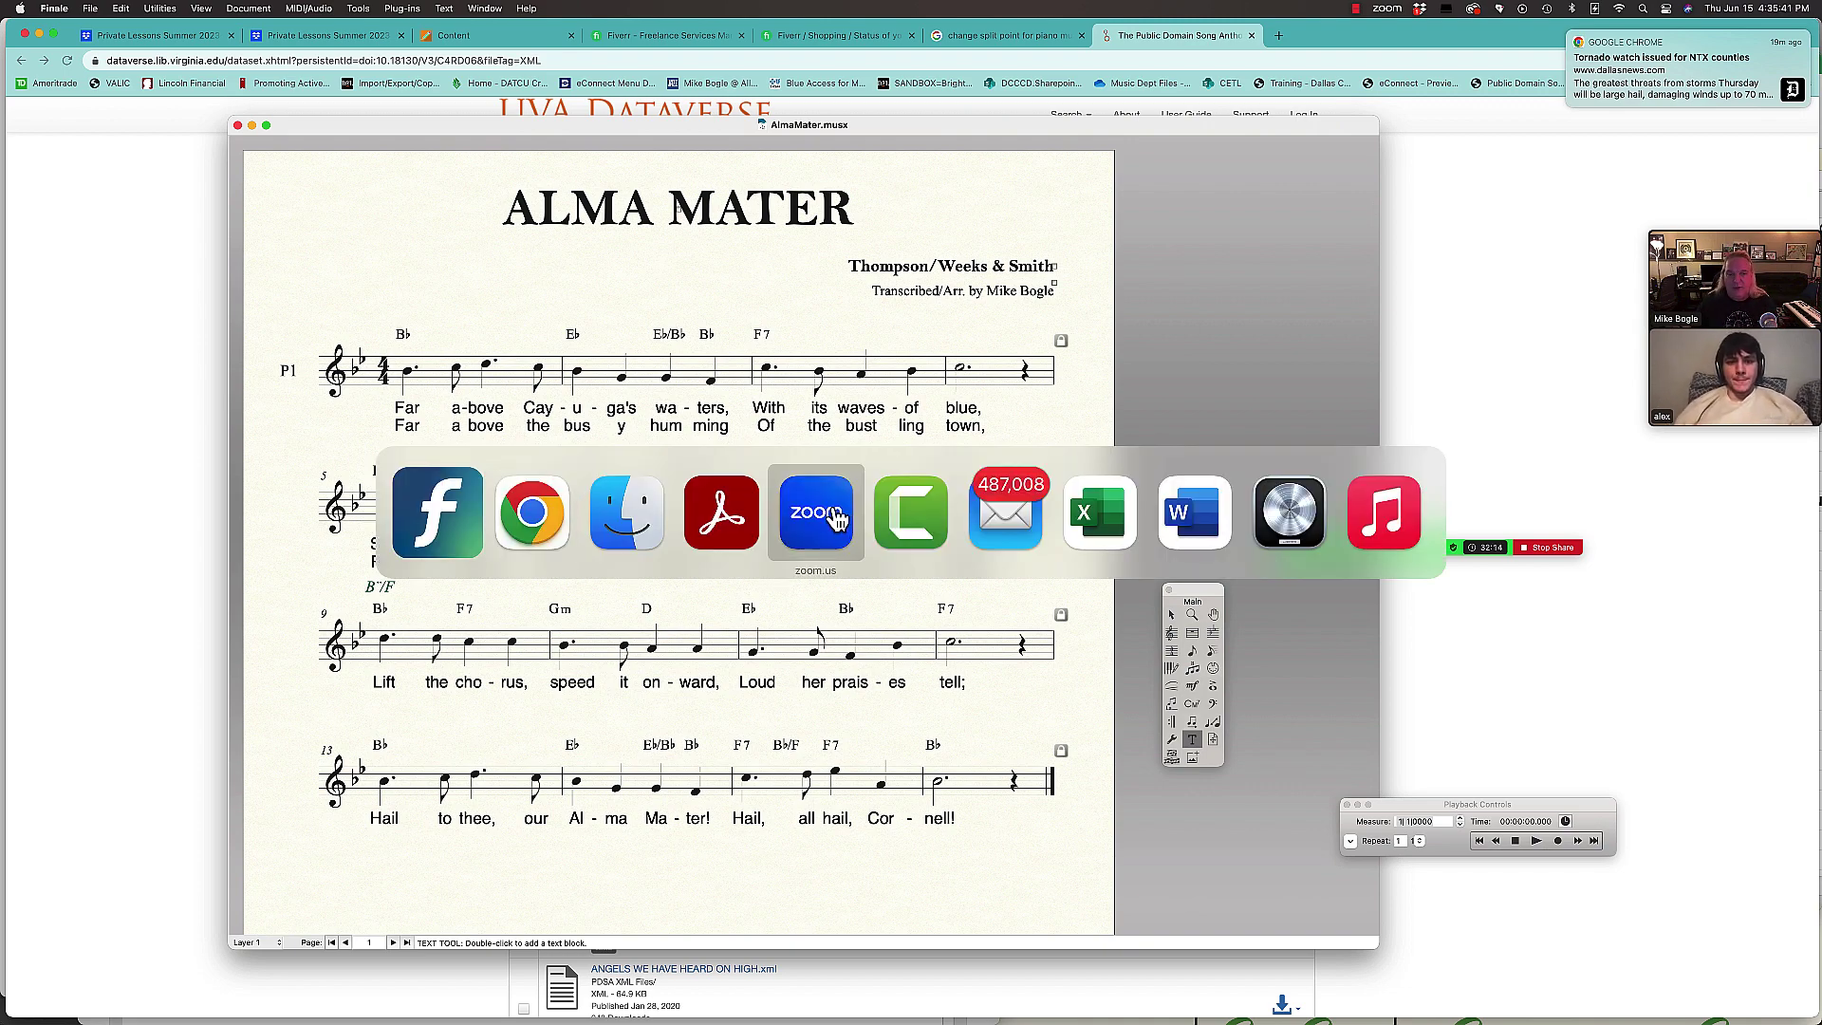
left_click(1293, 517)
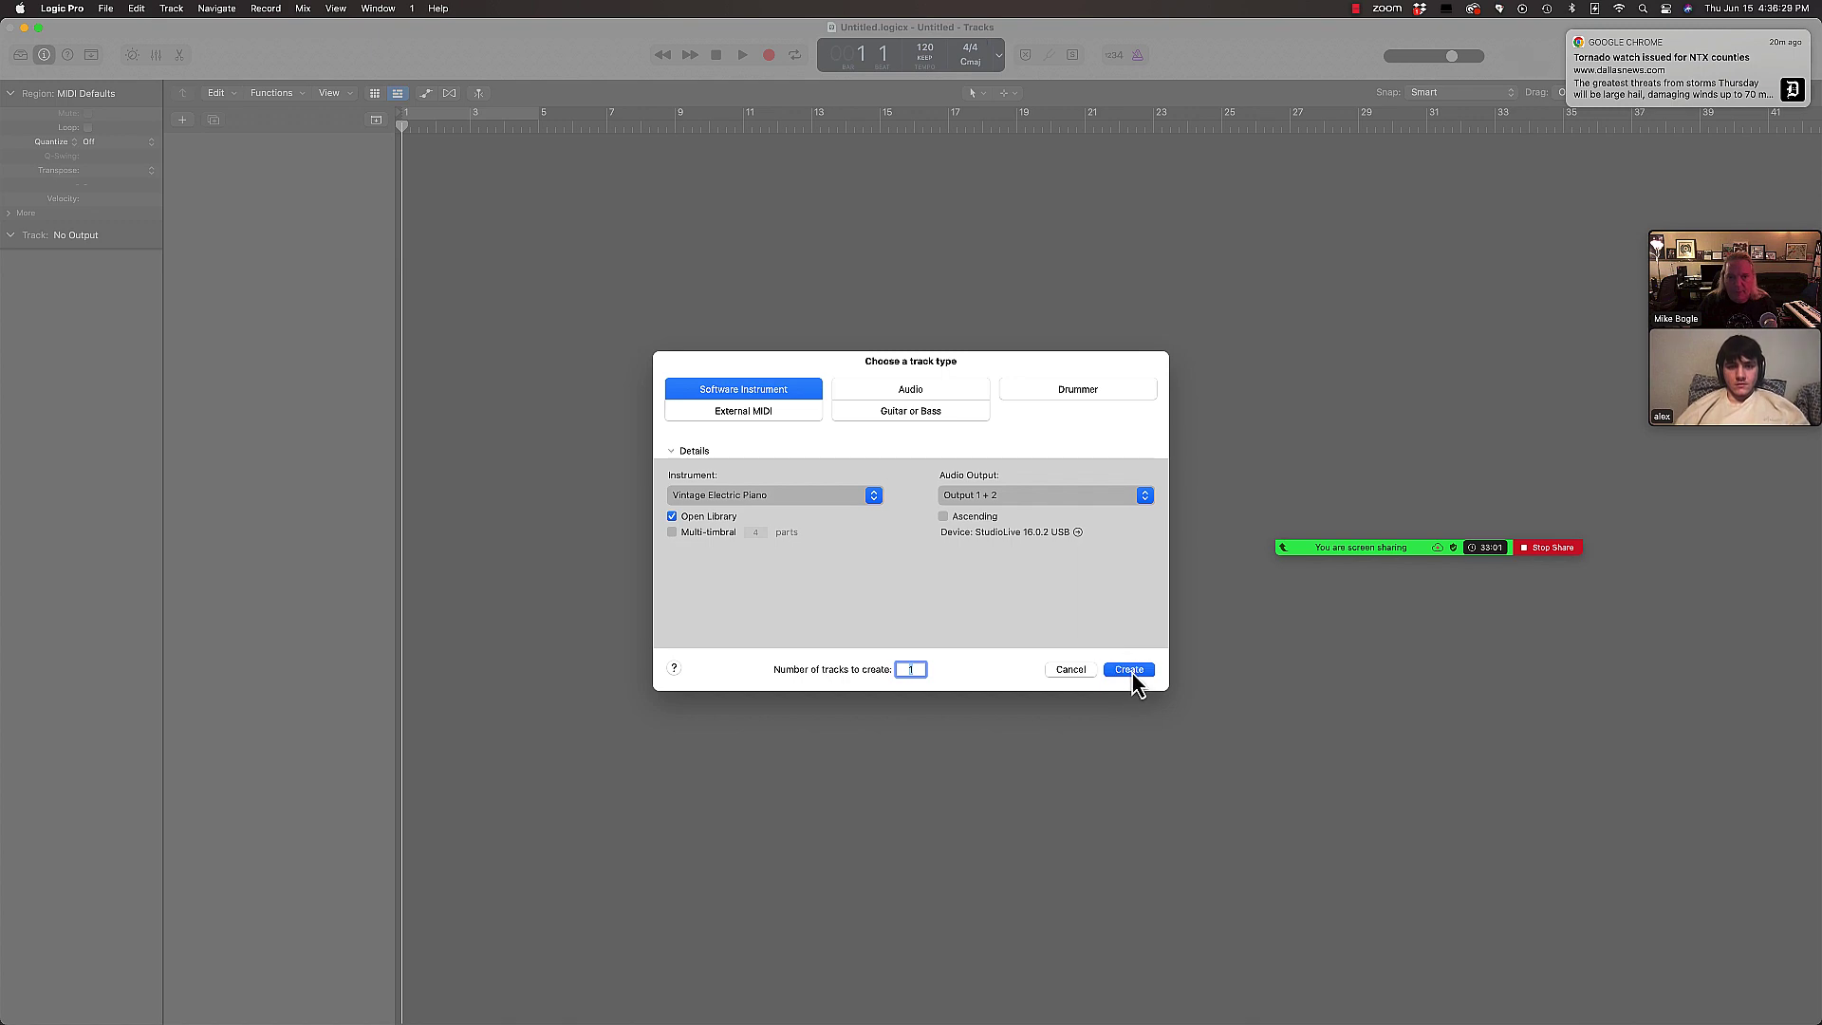
left_click(1124, 667)
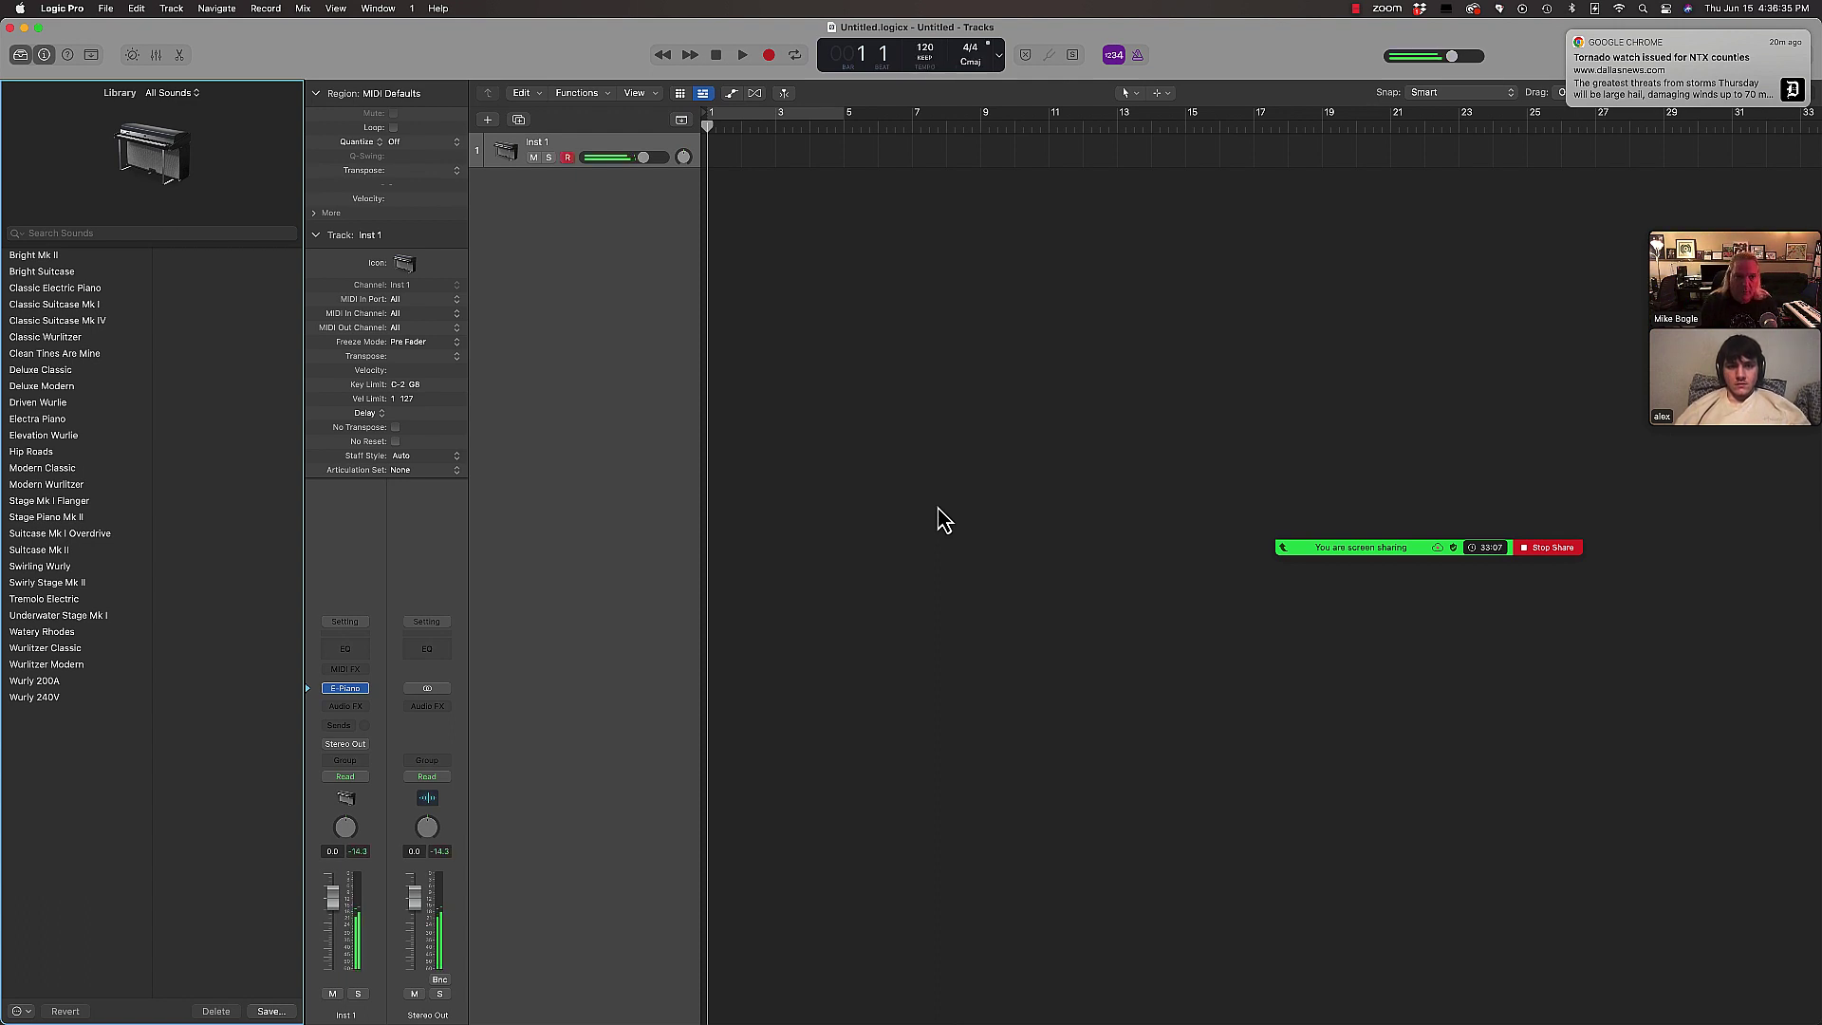
left_click(471, 167)
key("super+Tab")
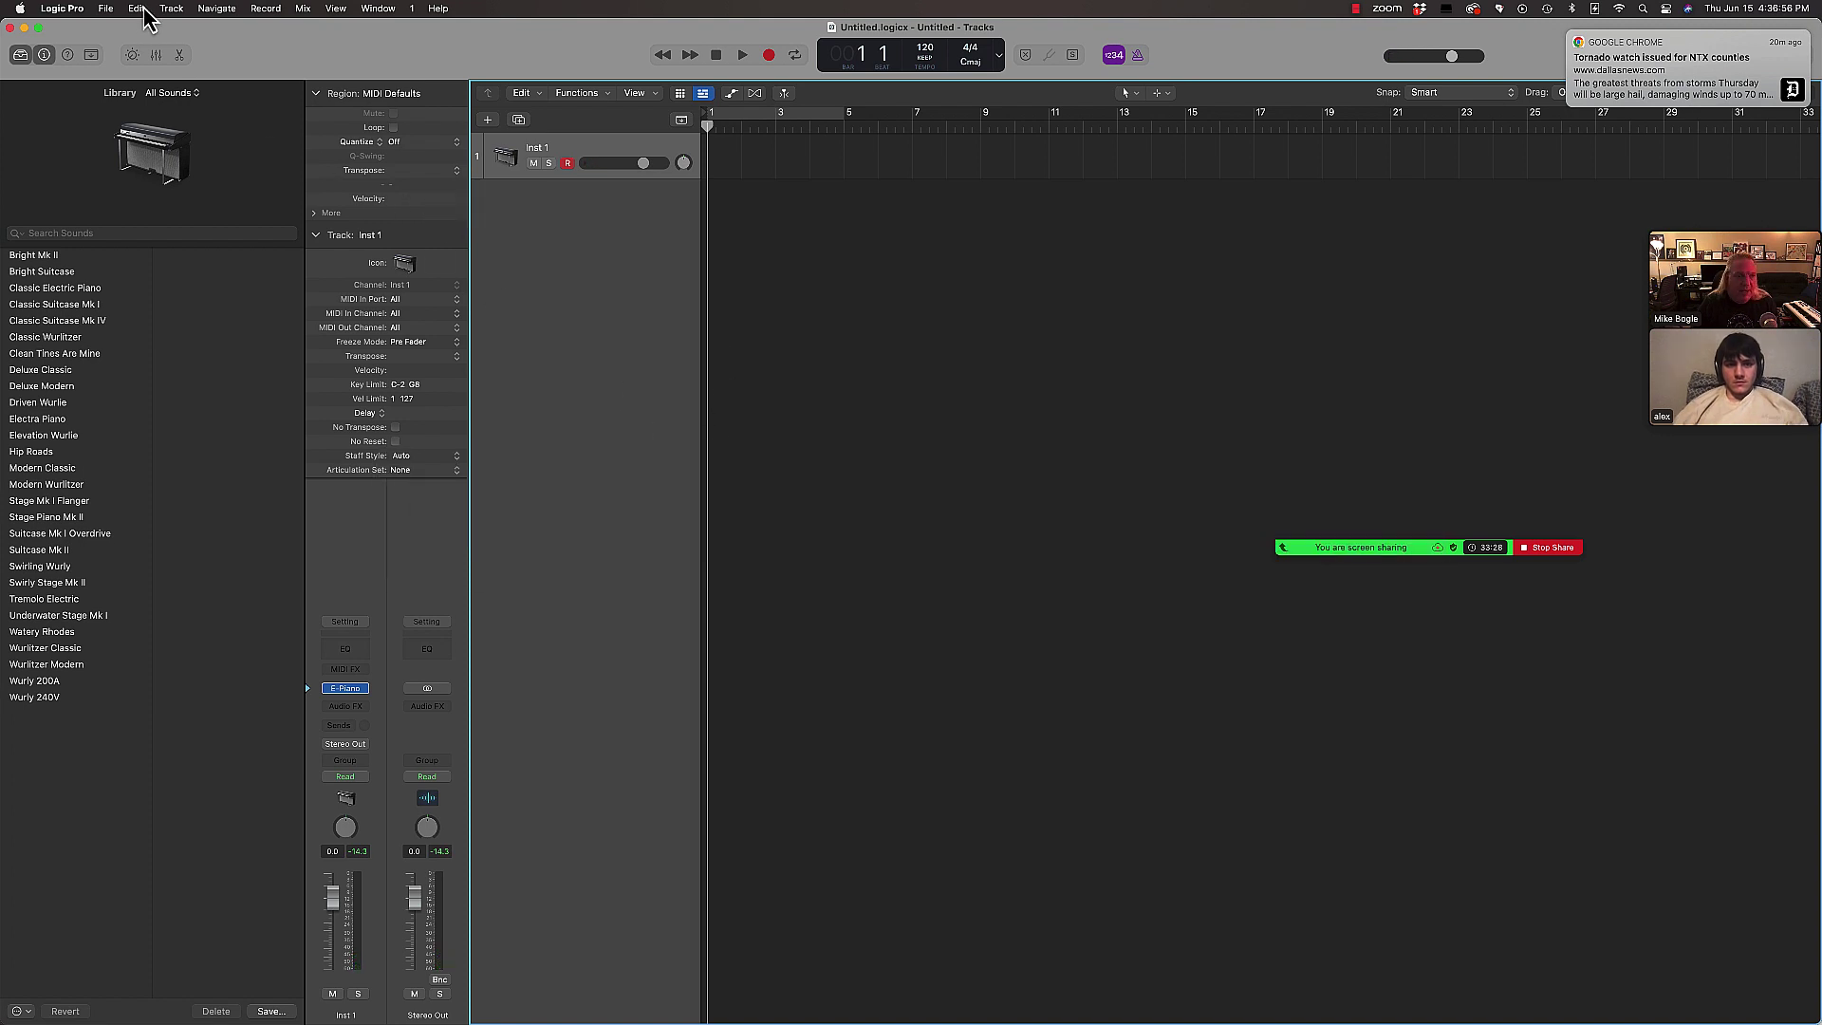
left_click(150, 9)
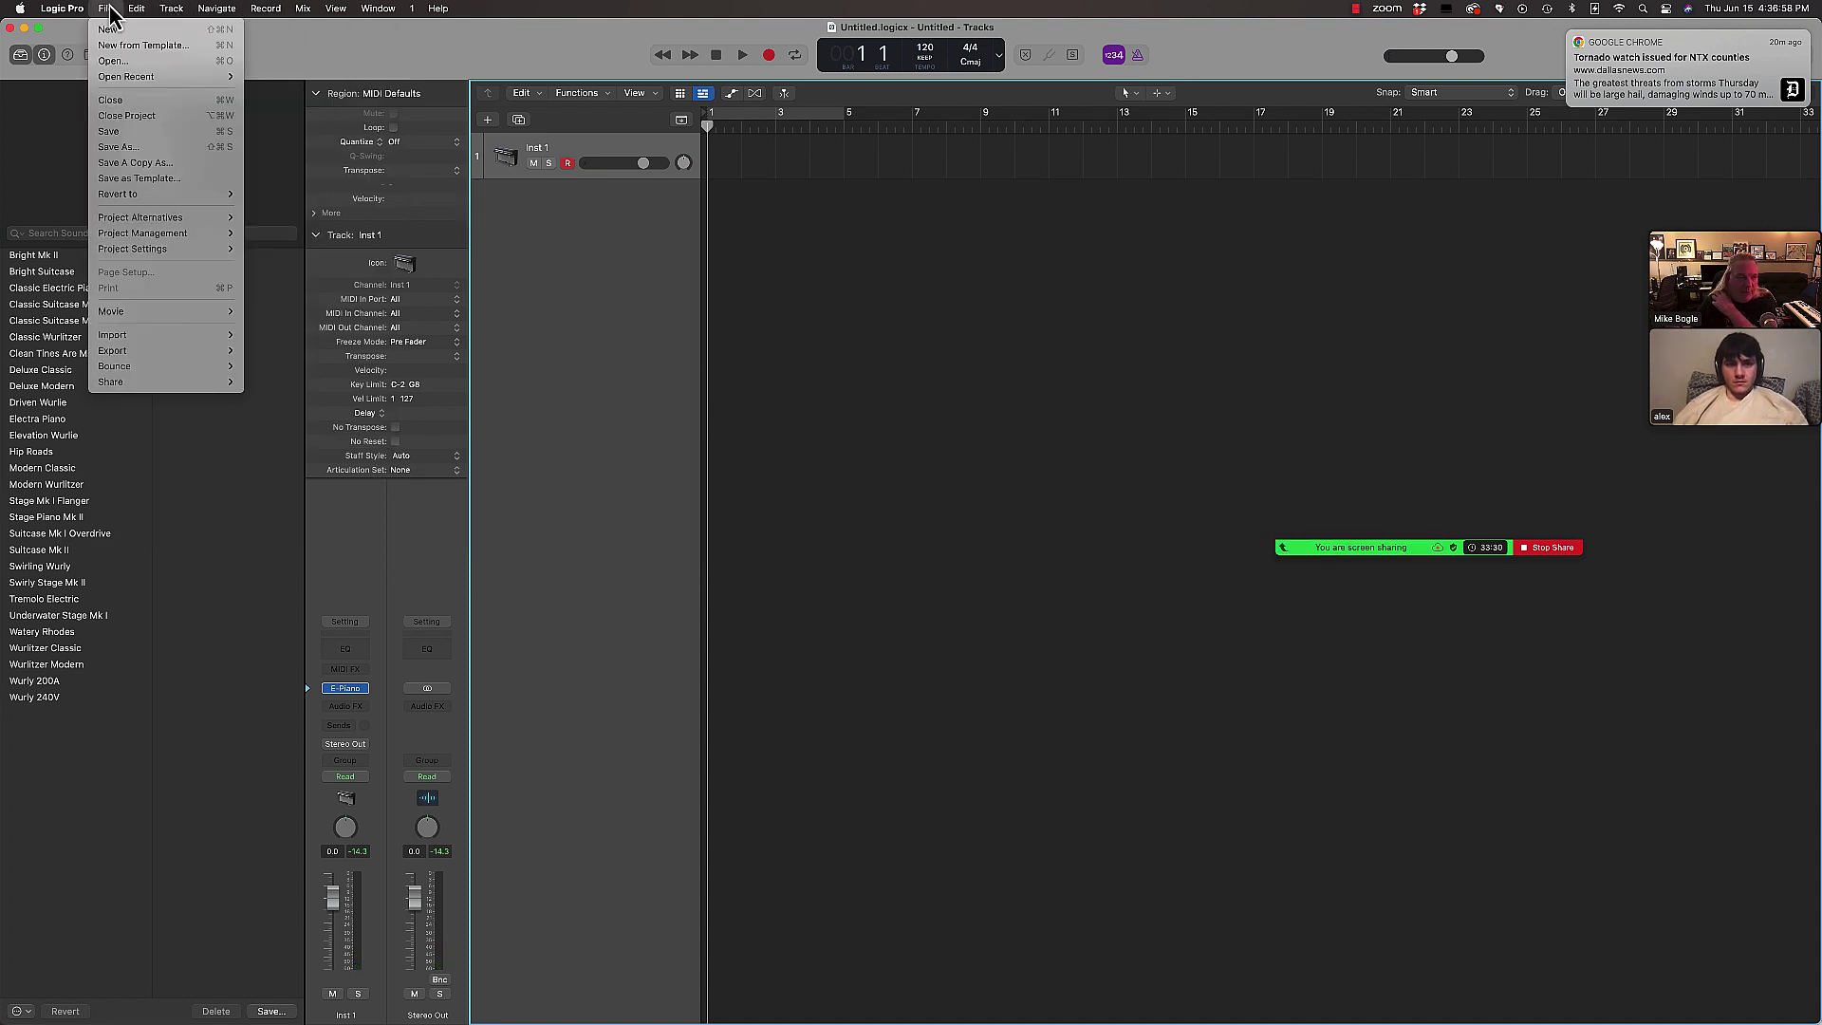
Step: Import ALMA MATER.xml as a MusicXML file onto a new track
mouse_move(144, 338)
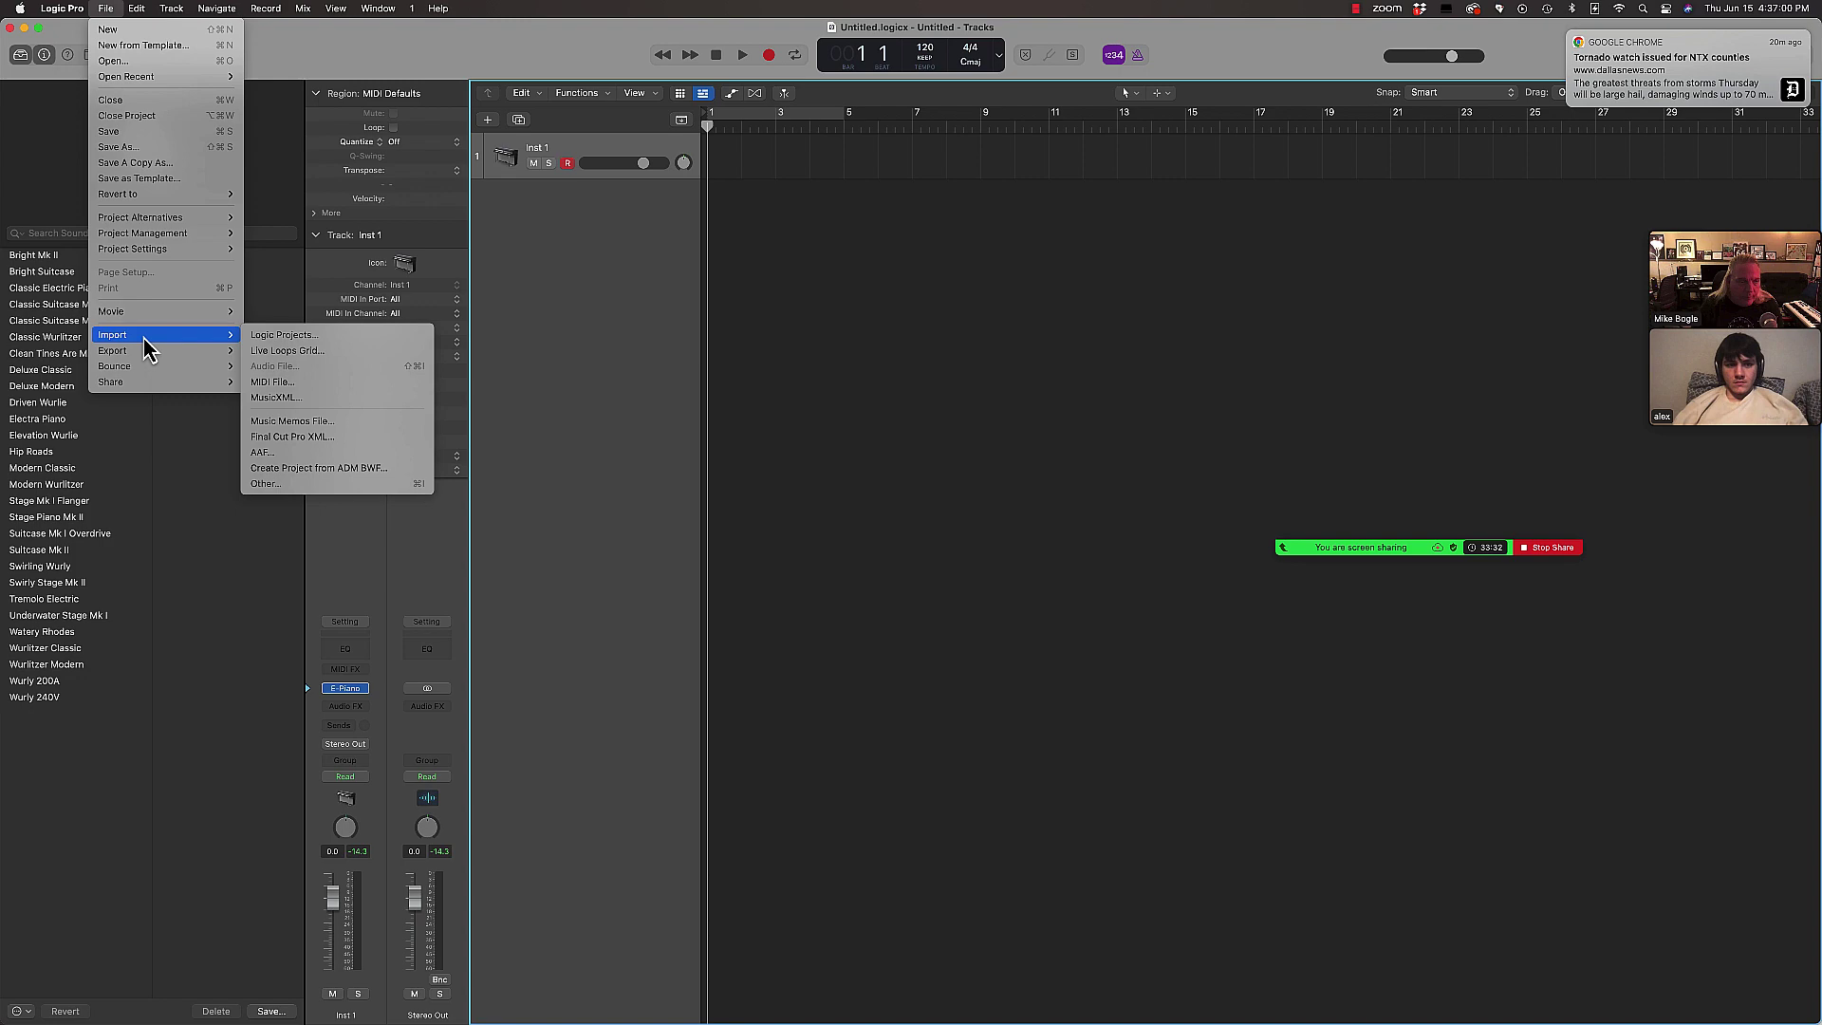
left_click(277, 397)
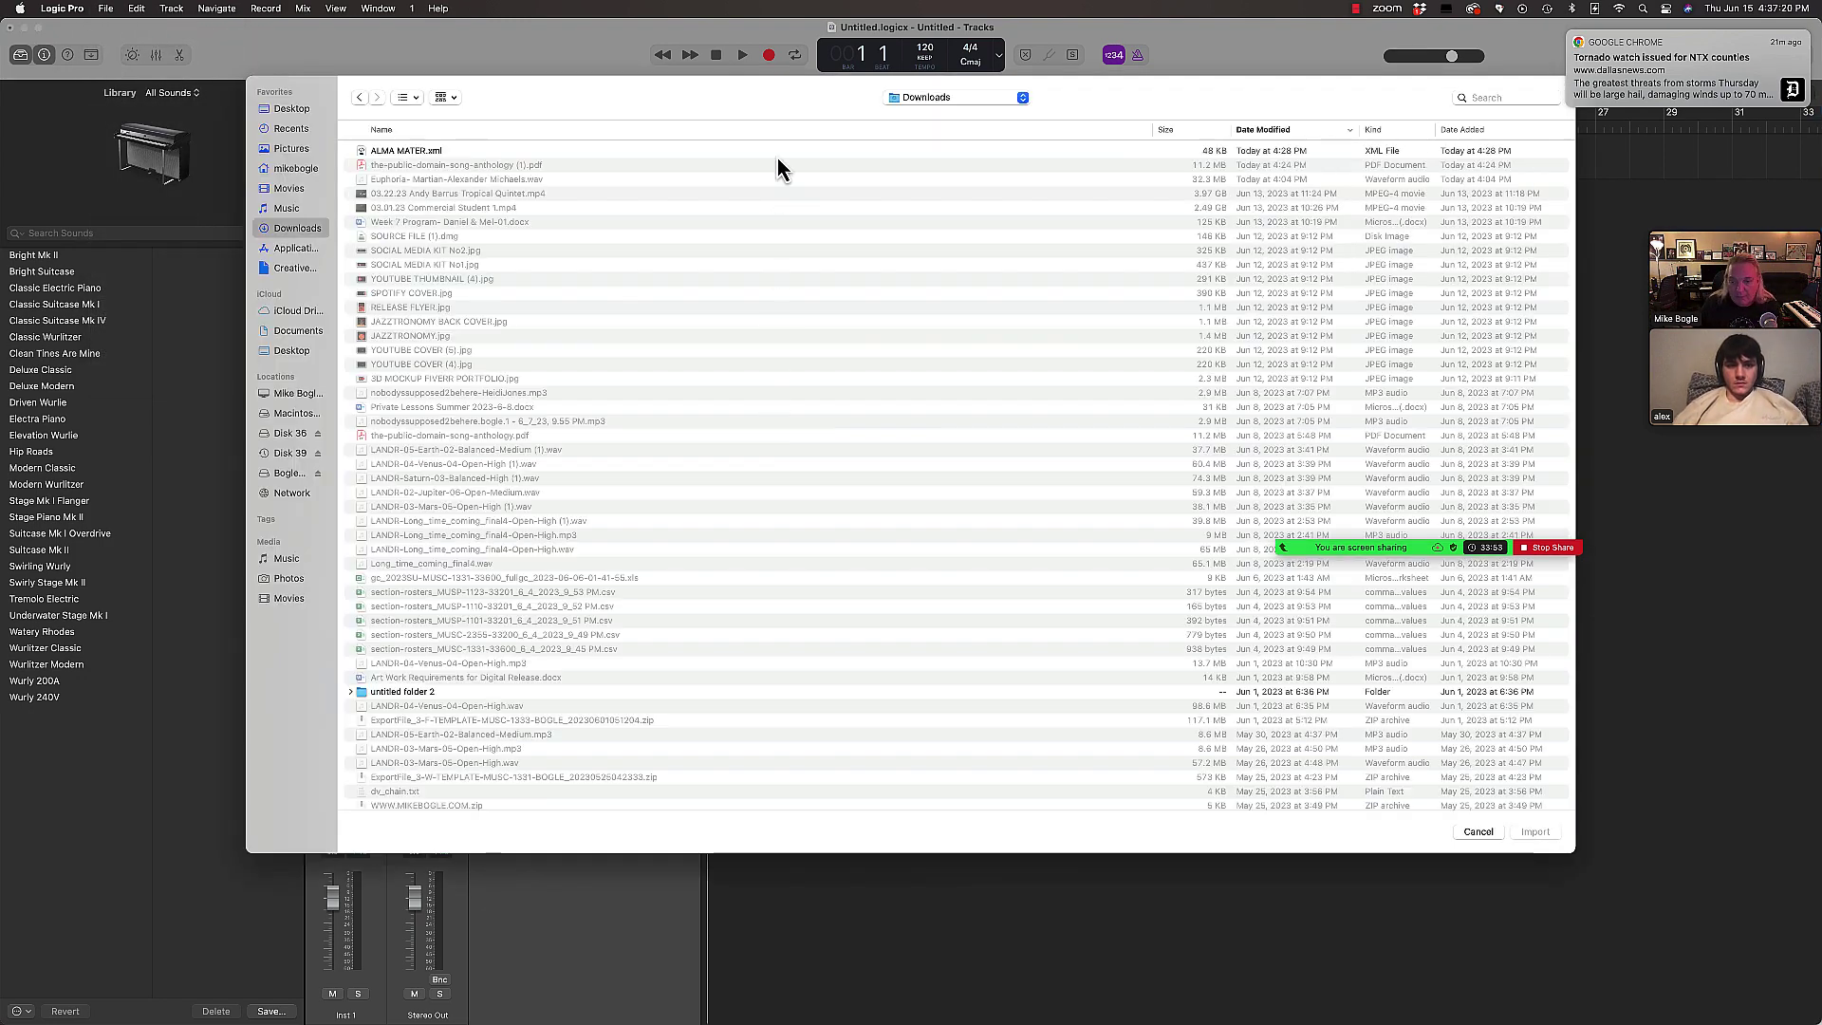
left_click(405, 151)
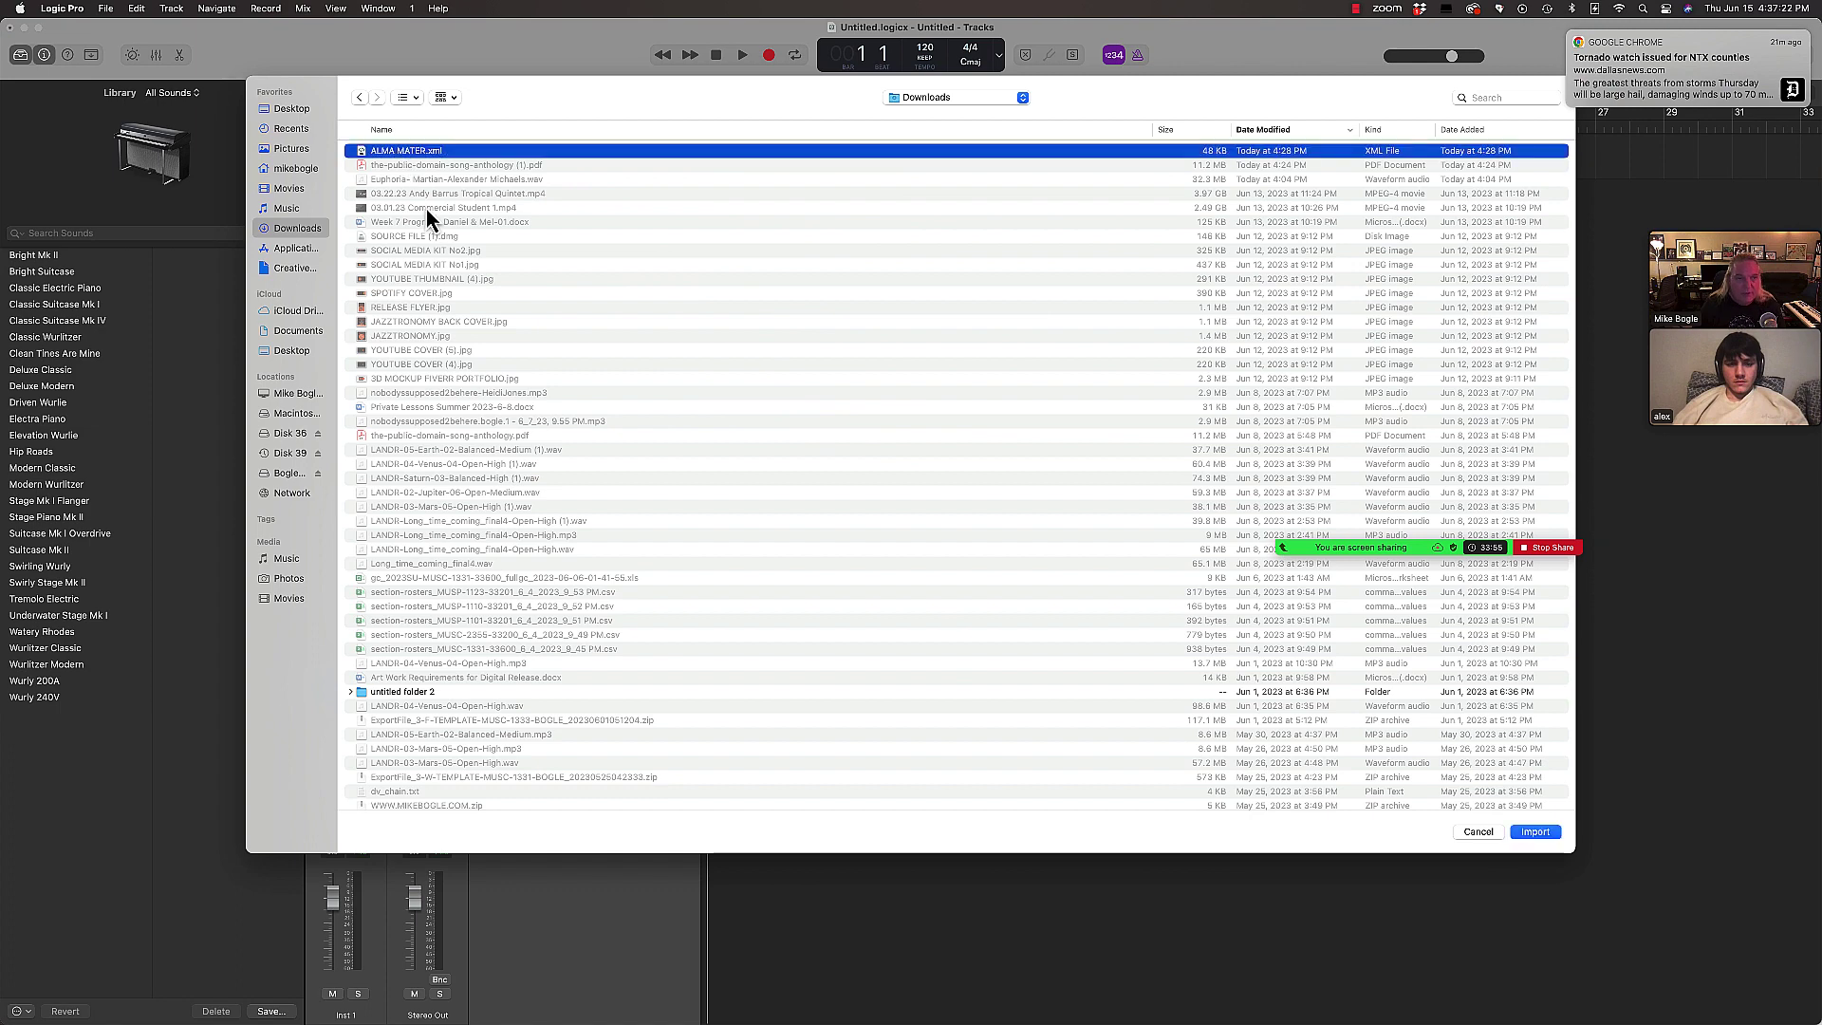
left_click(1536, 833)
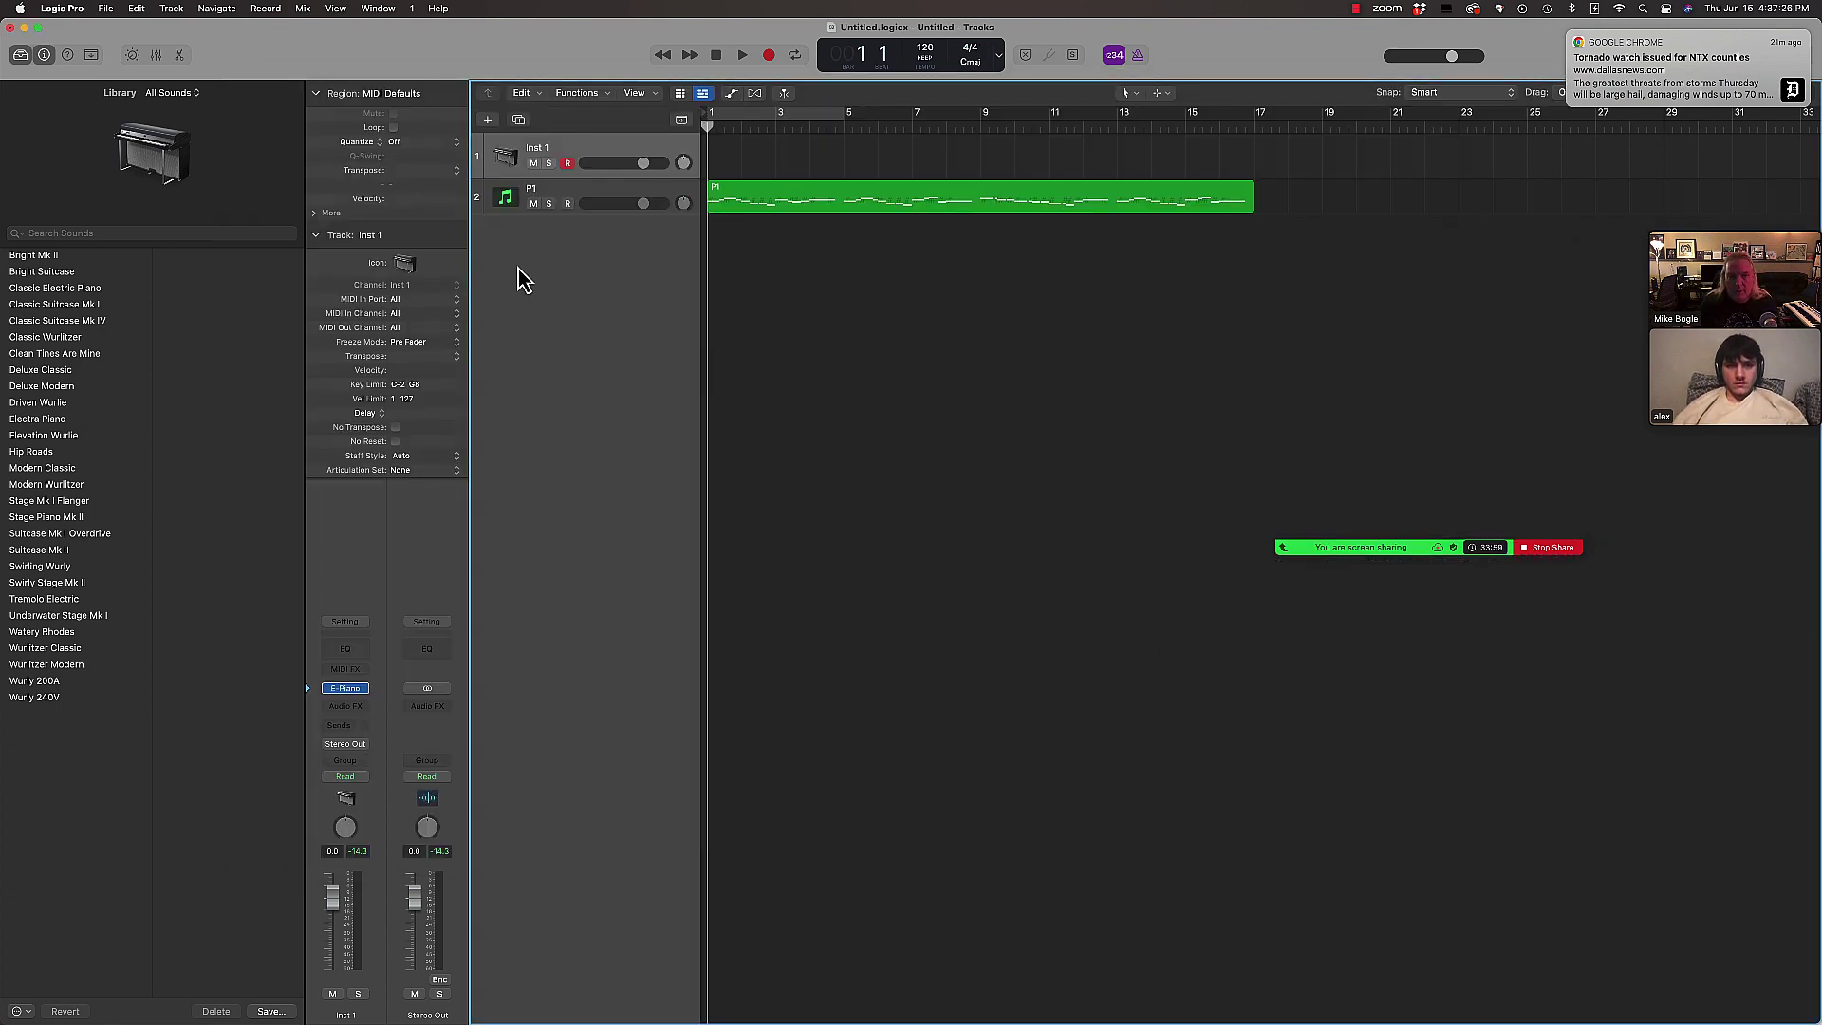
left_click_drag(476, 215, 521, 305)
Step: Move the P1 MIDI region onto the Inst 1 piano track, spanning bars 1–17
key("space")
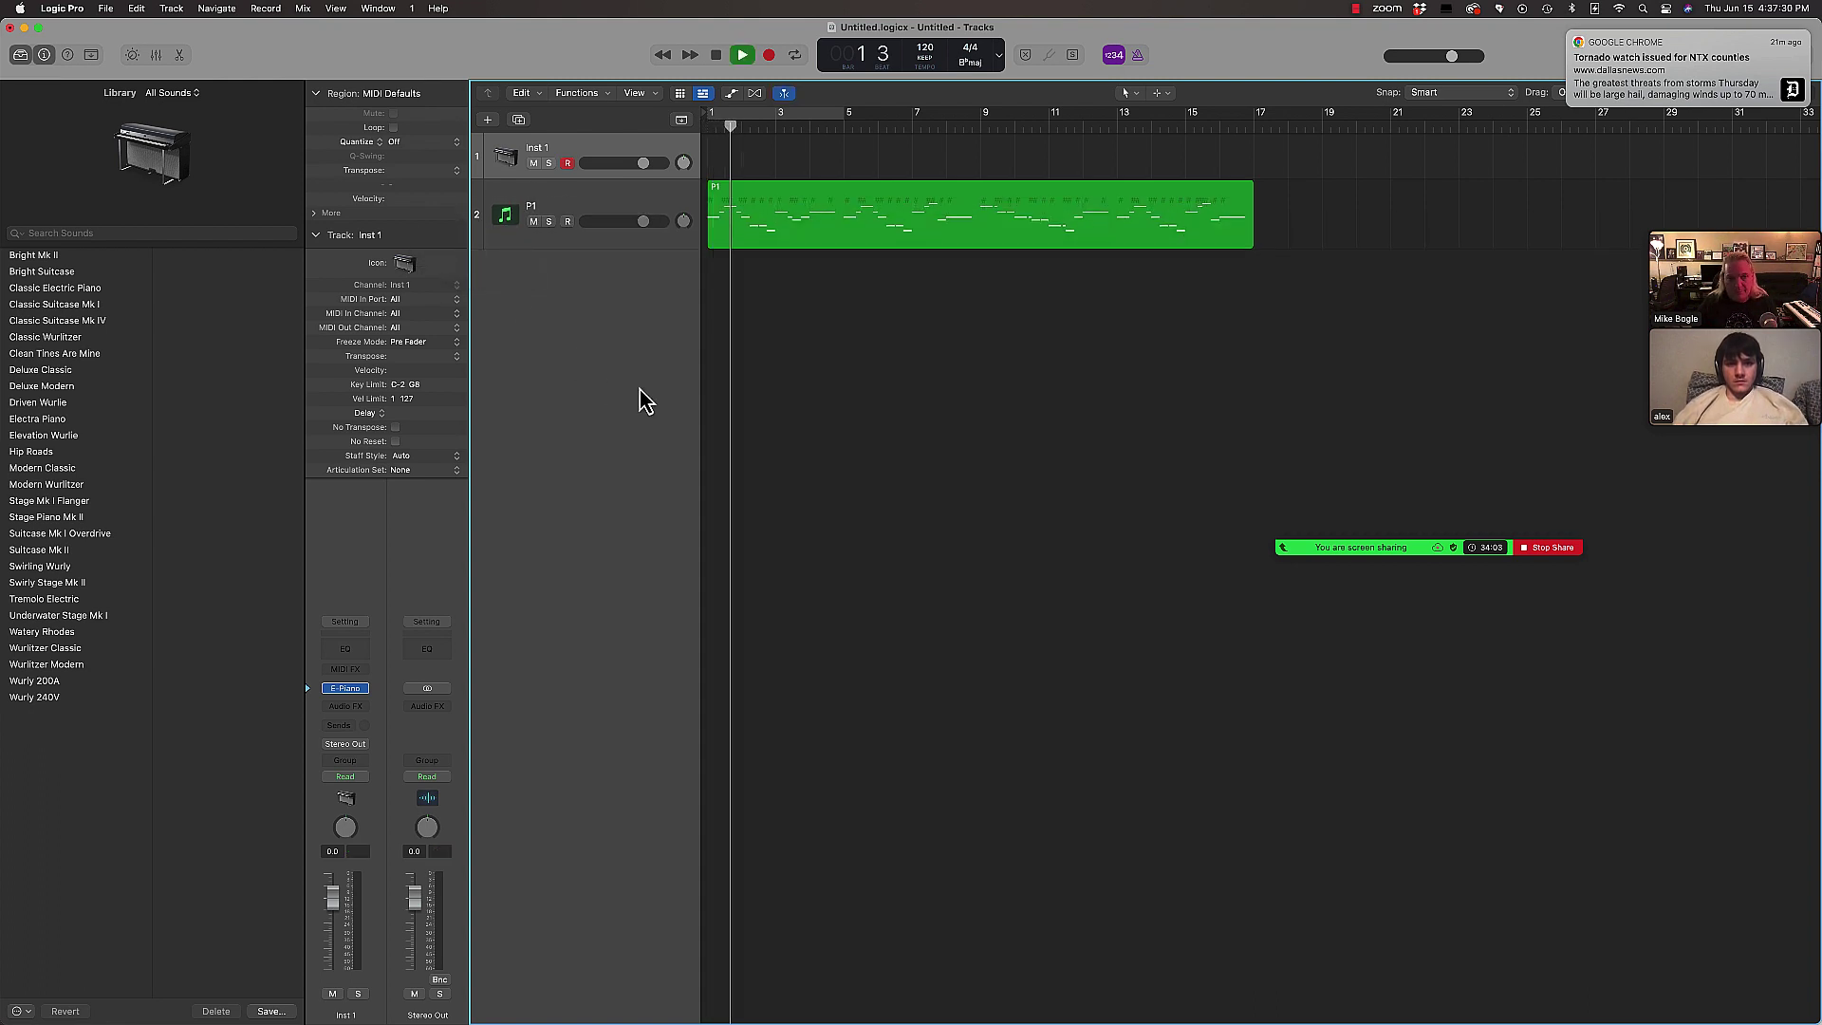
left_click(585, 209)
key("space")
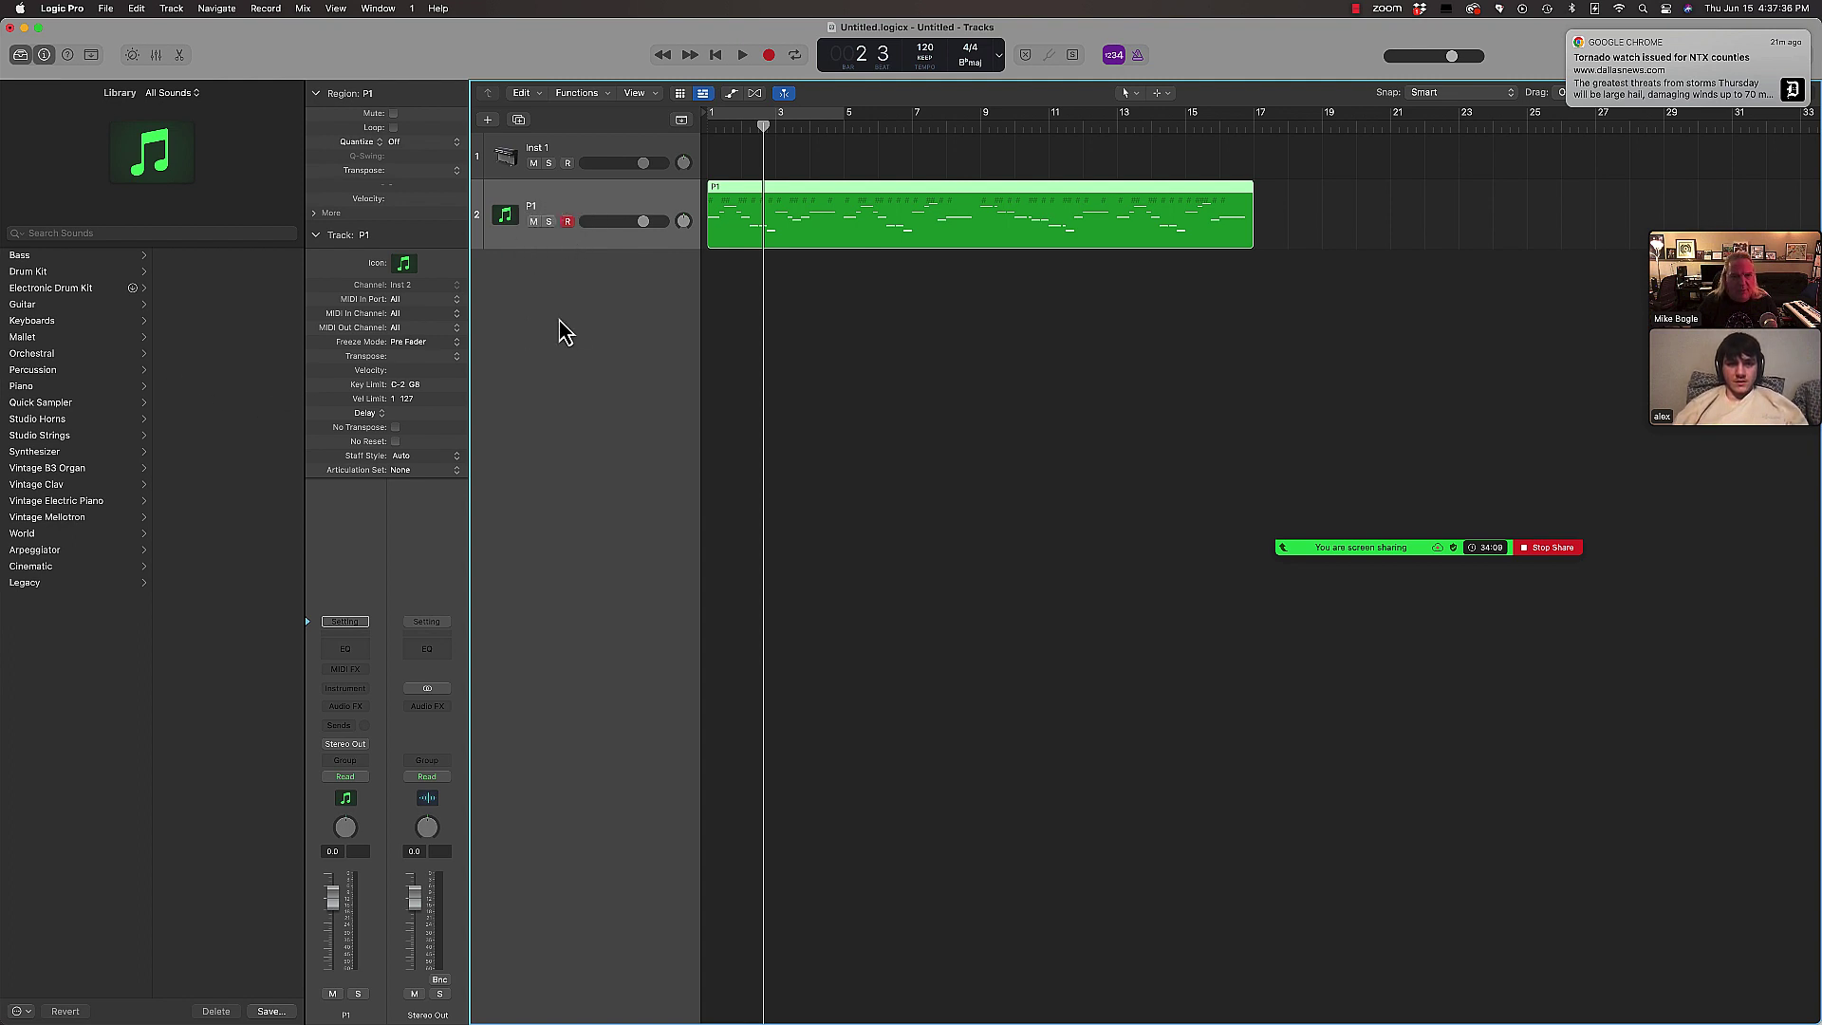
left_click_drag(736, 222, 732, 171)
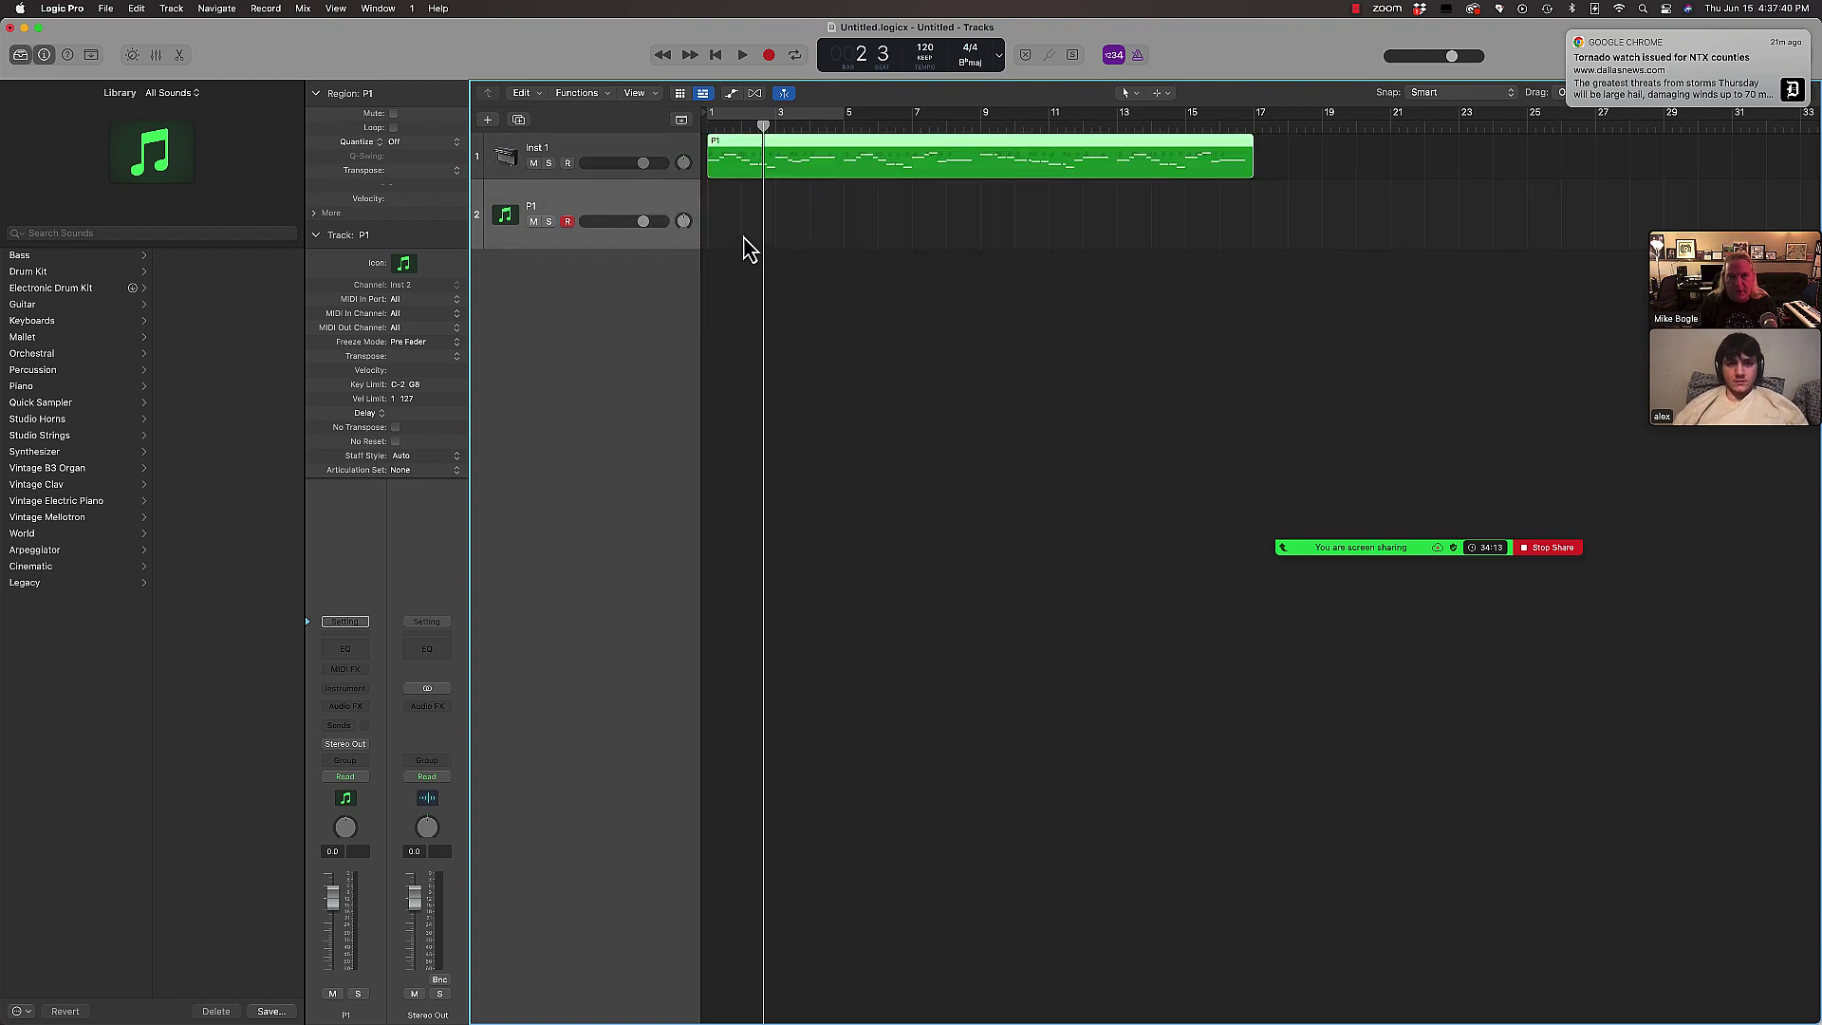
key("Return")
Step: Play the melody from bar 1, dismiss the news notification, enable the metronome, and stop at bar 9
key("space")
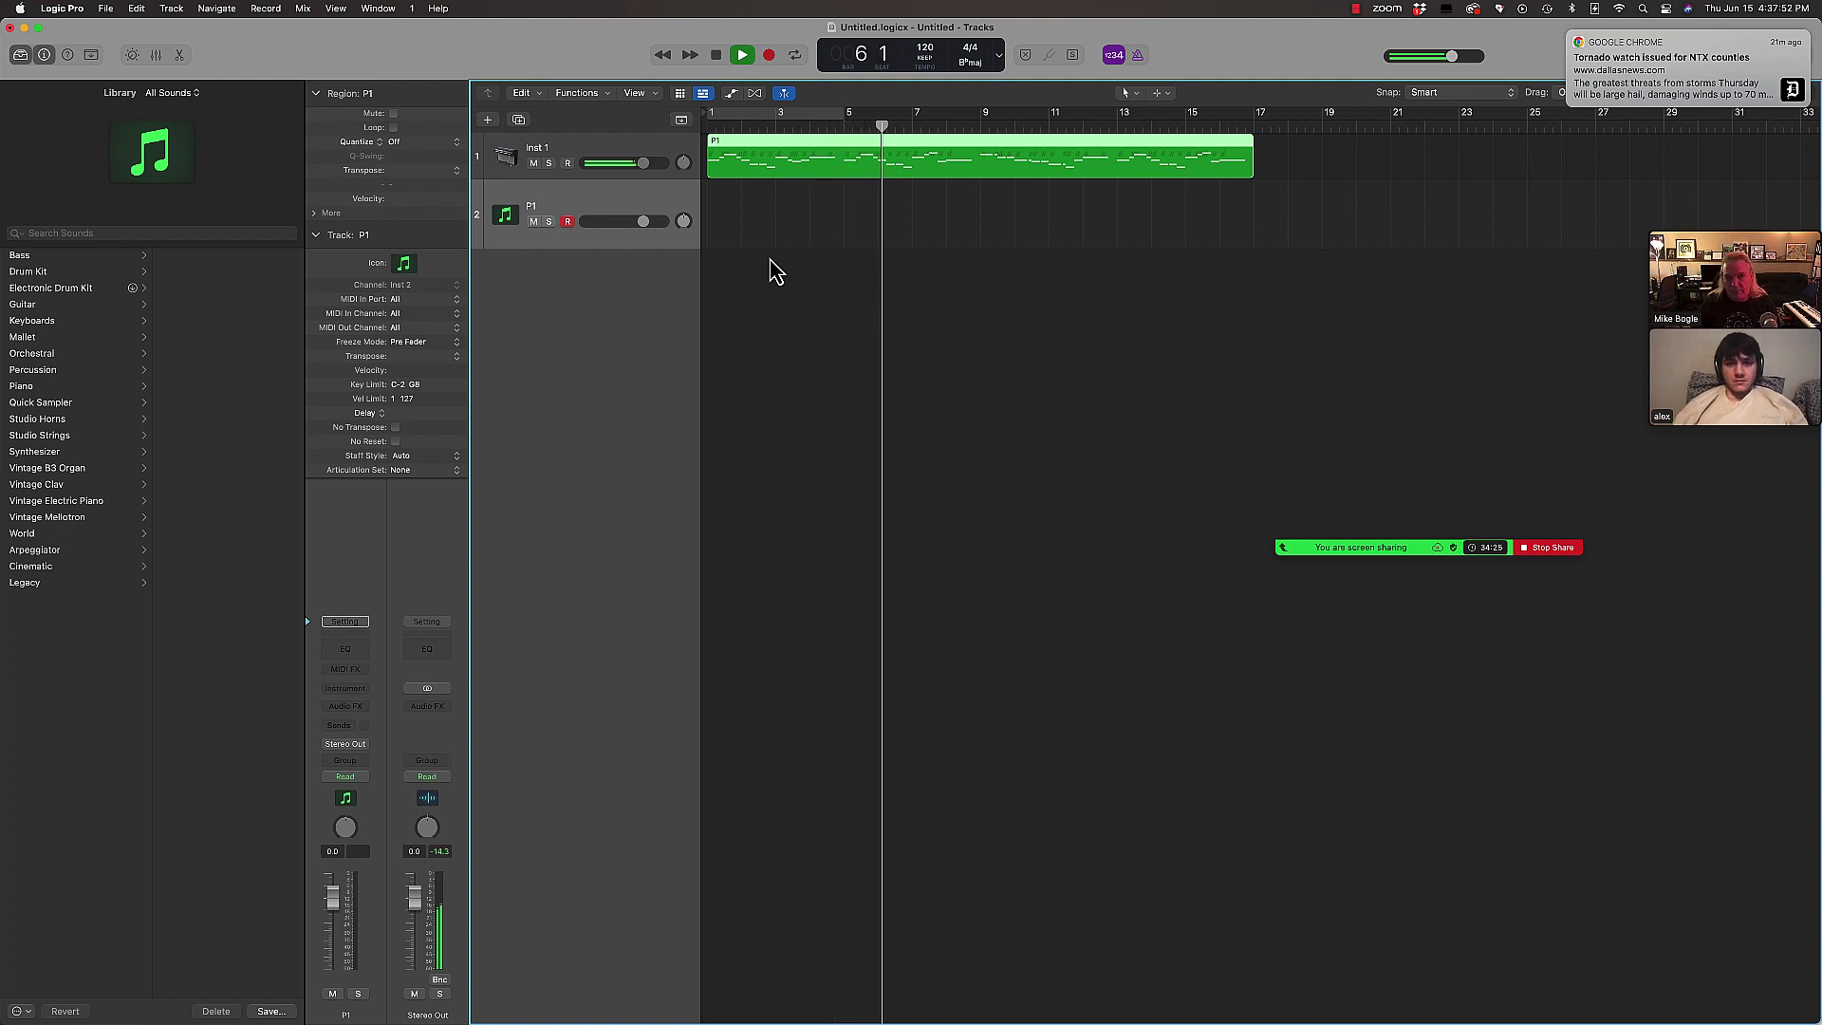
left_click(1569, 33)
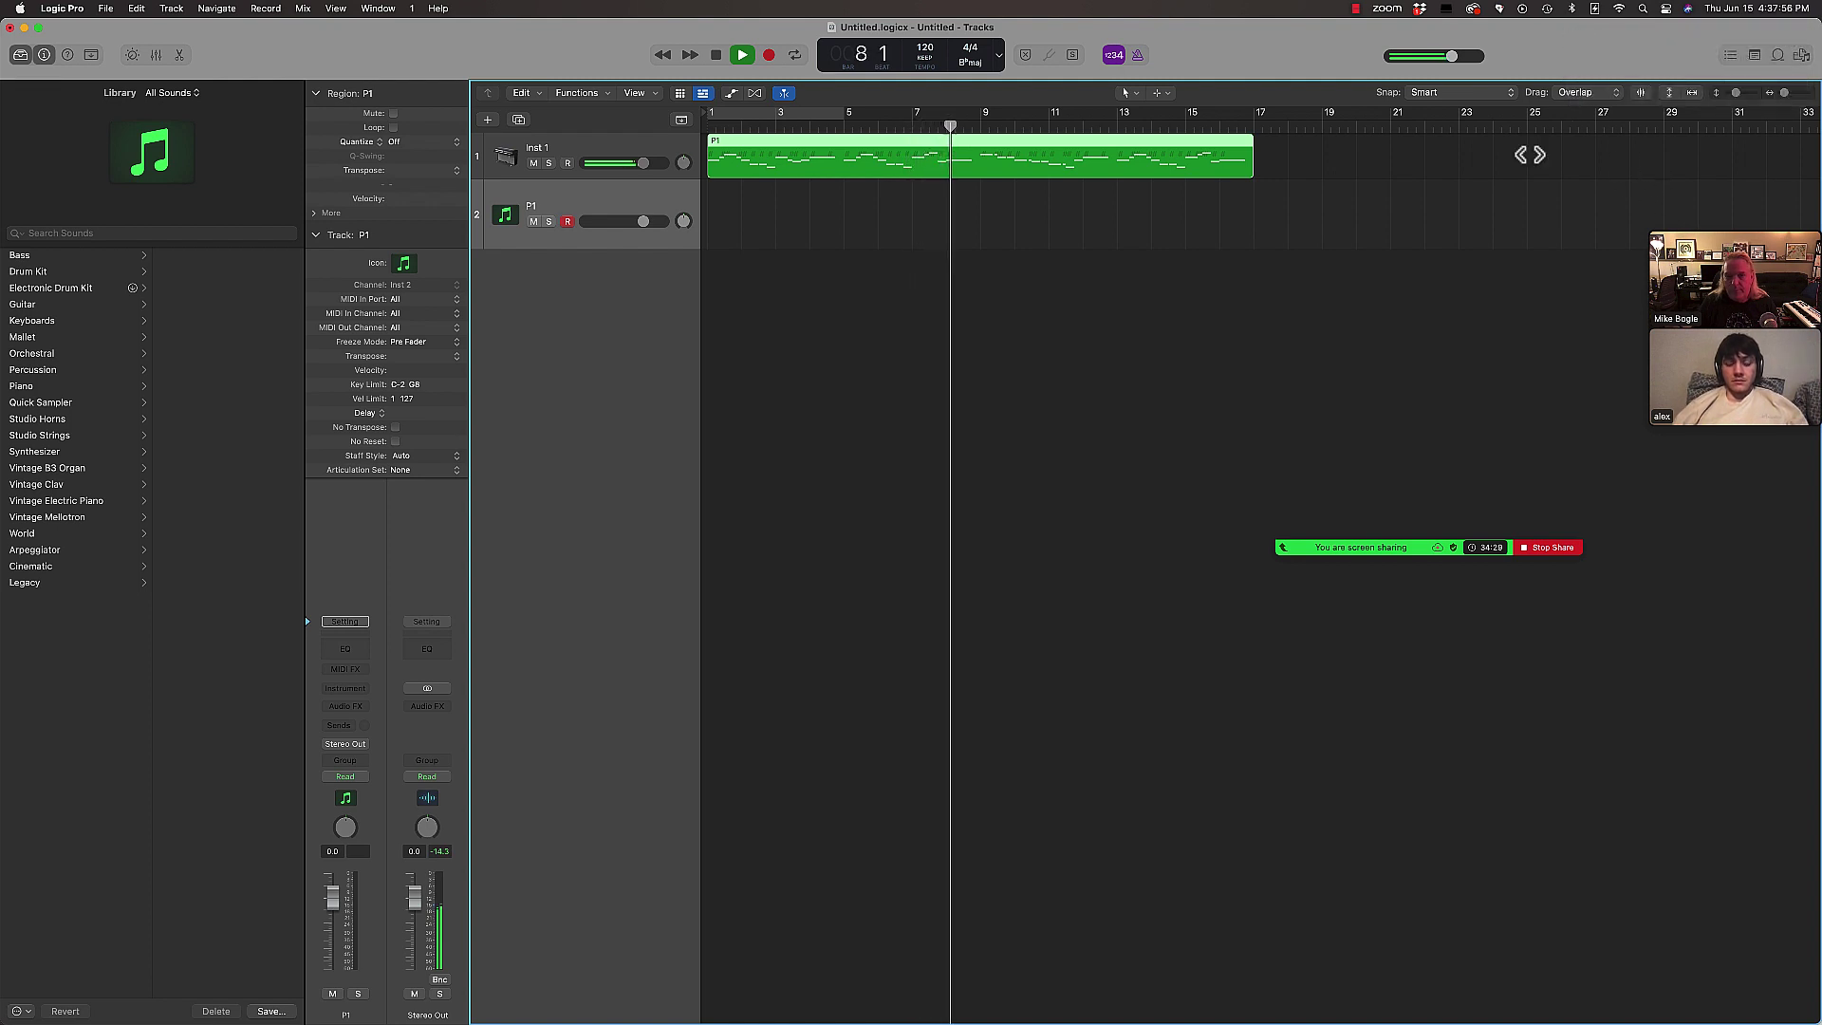
left_click(1137, 54)
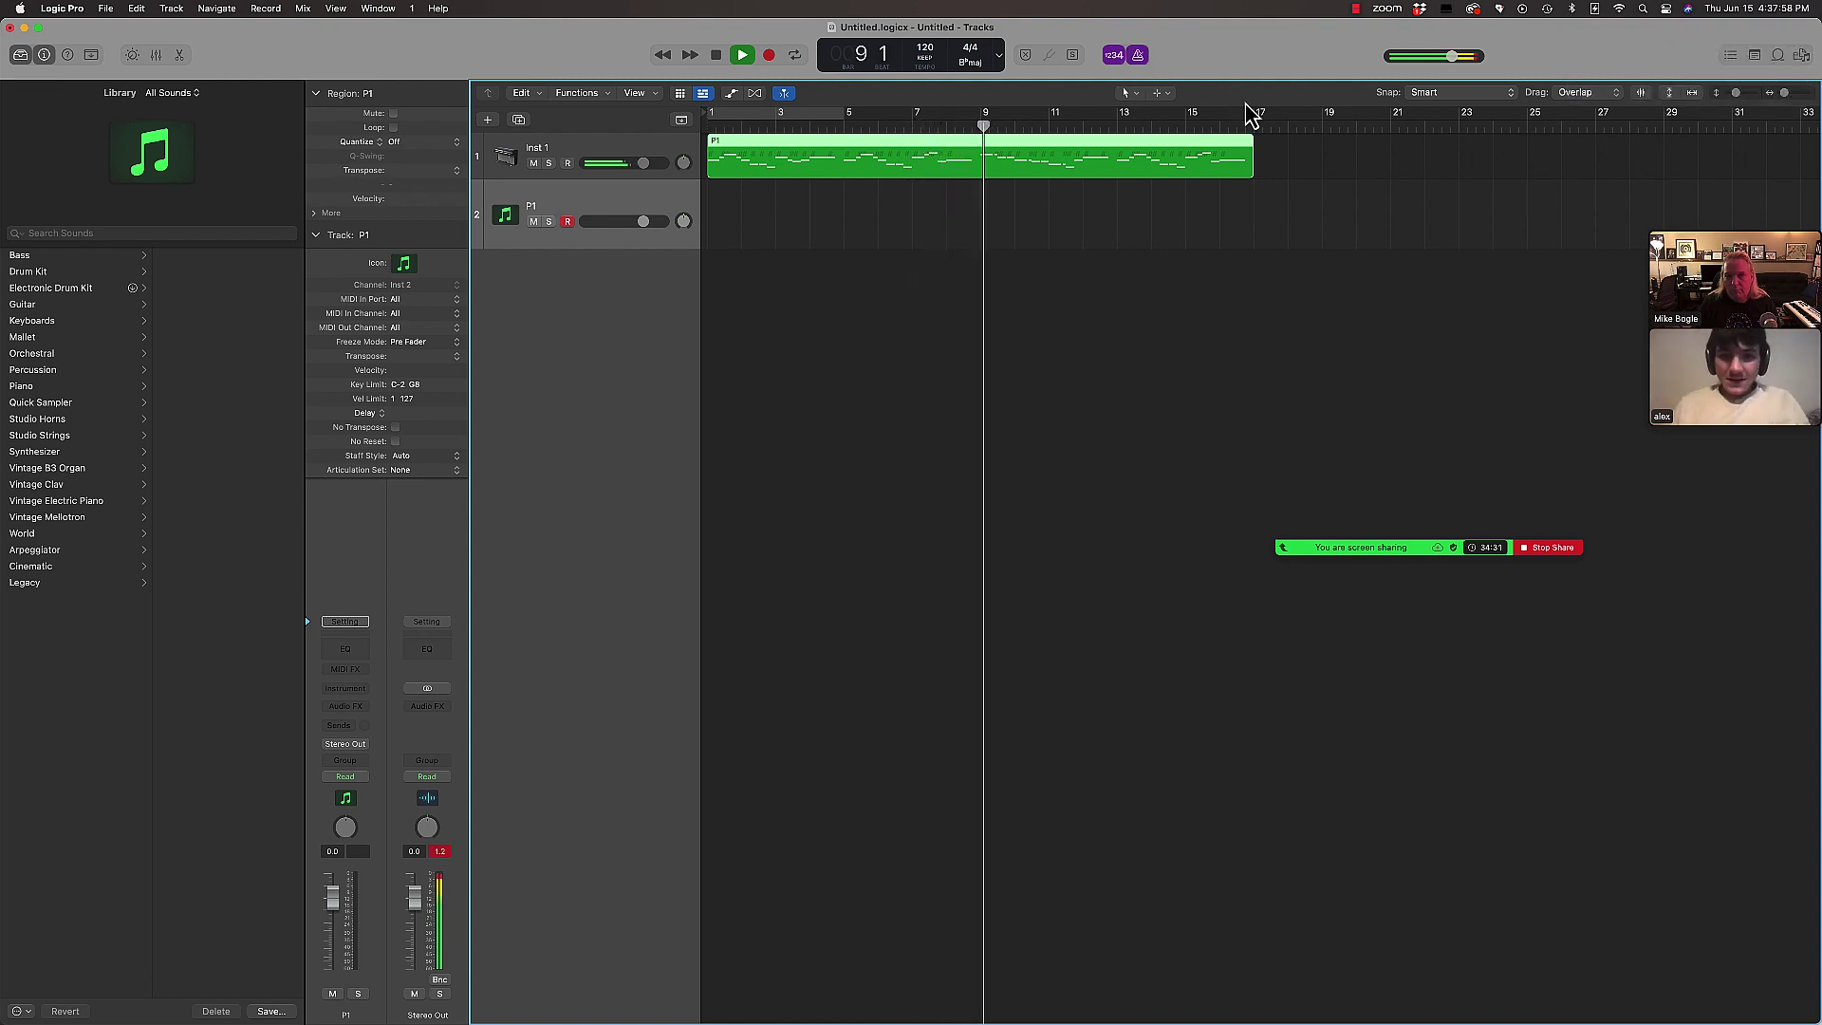
key("space")
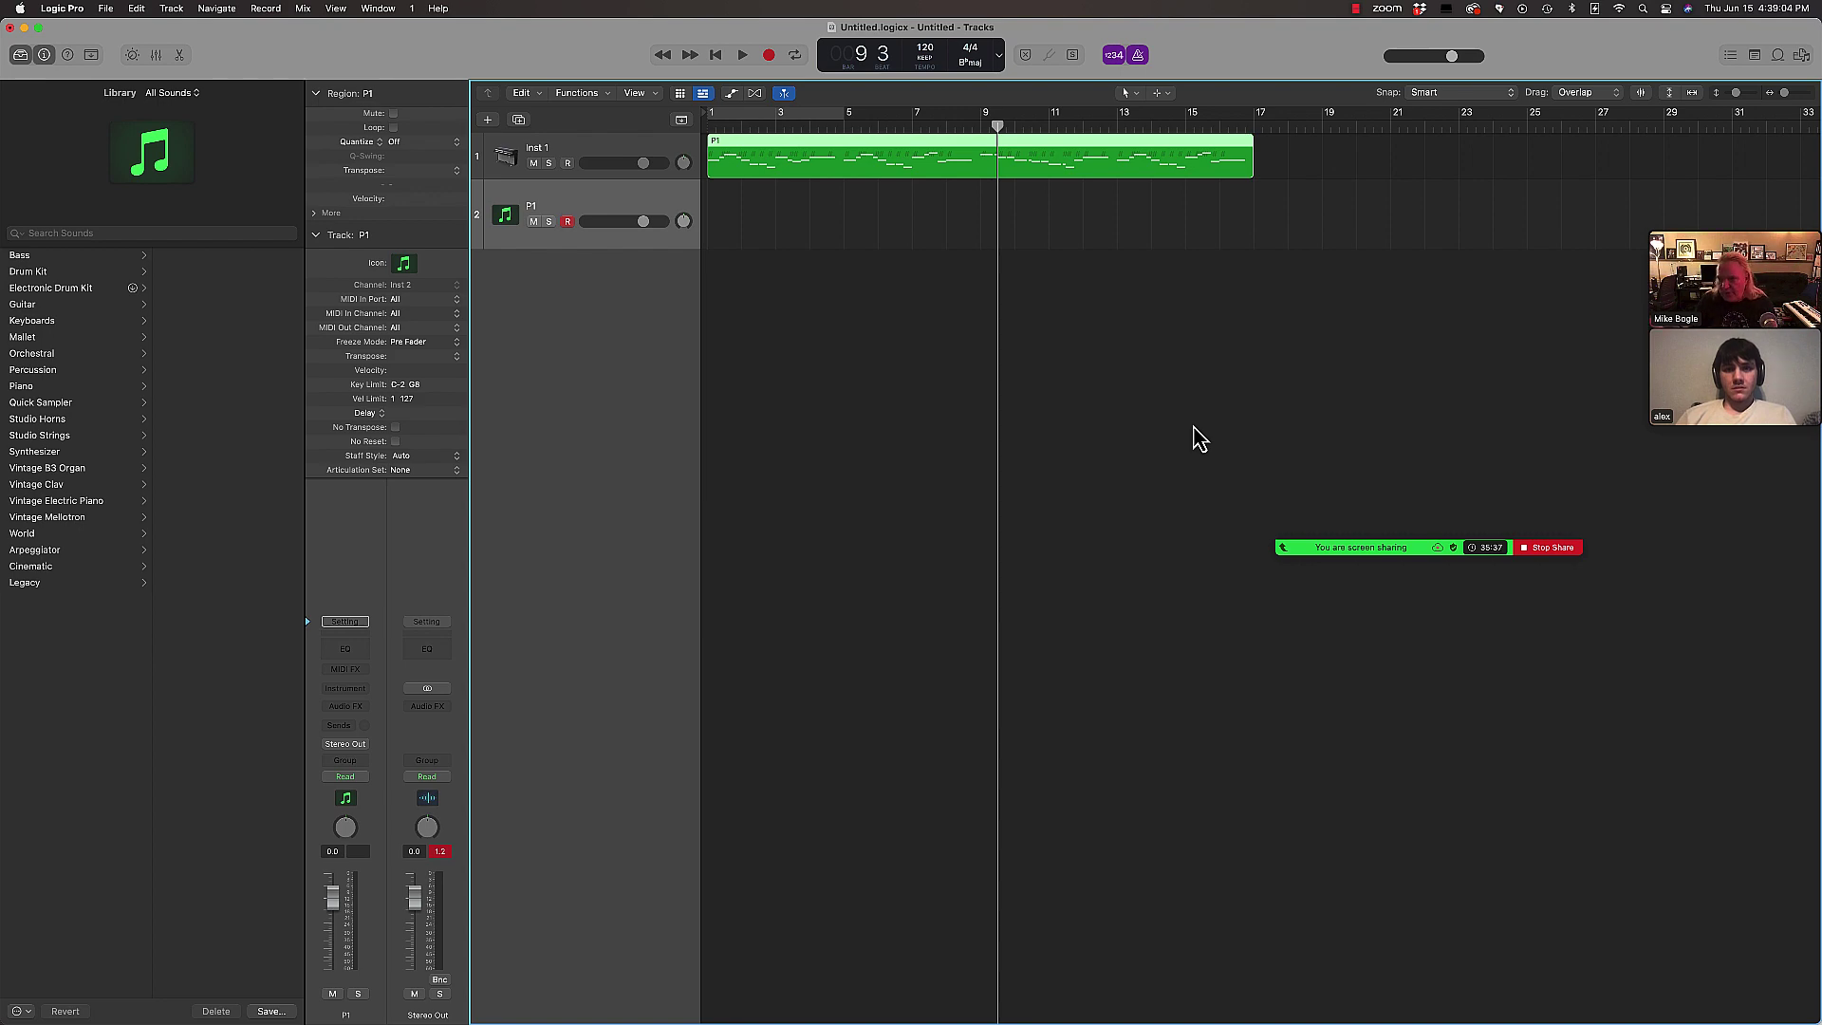
key("super+Tab")
left_click(638, 520)
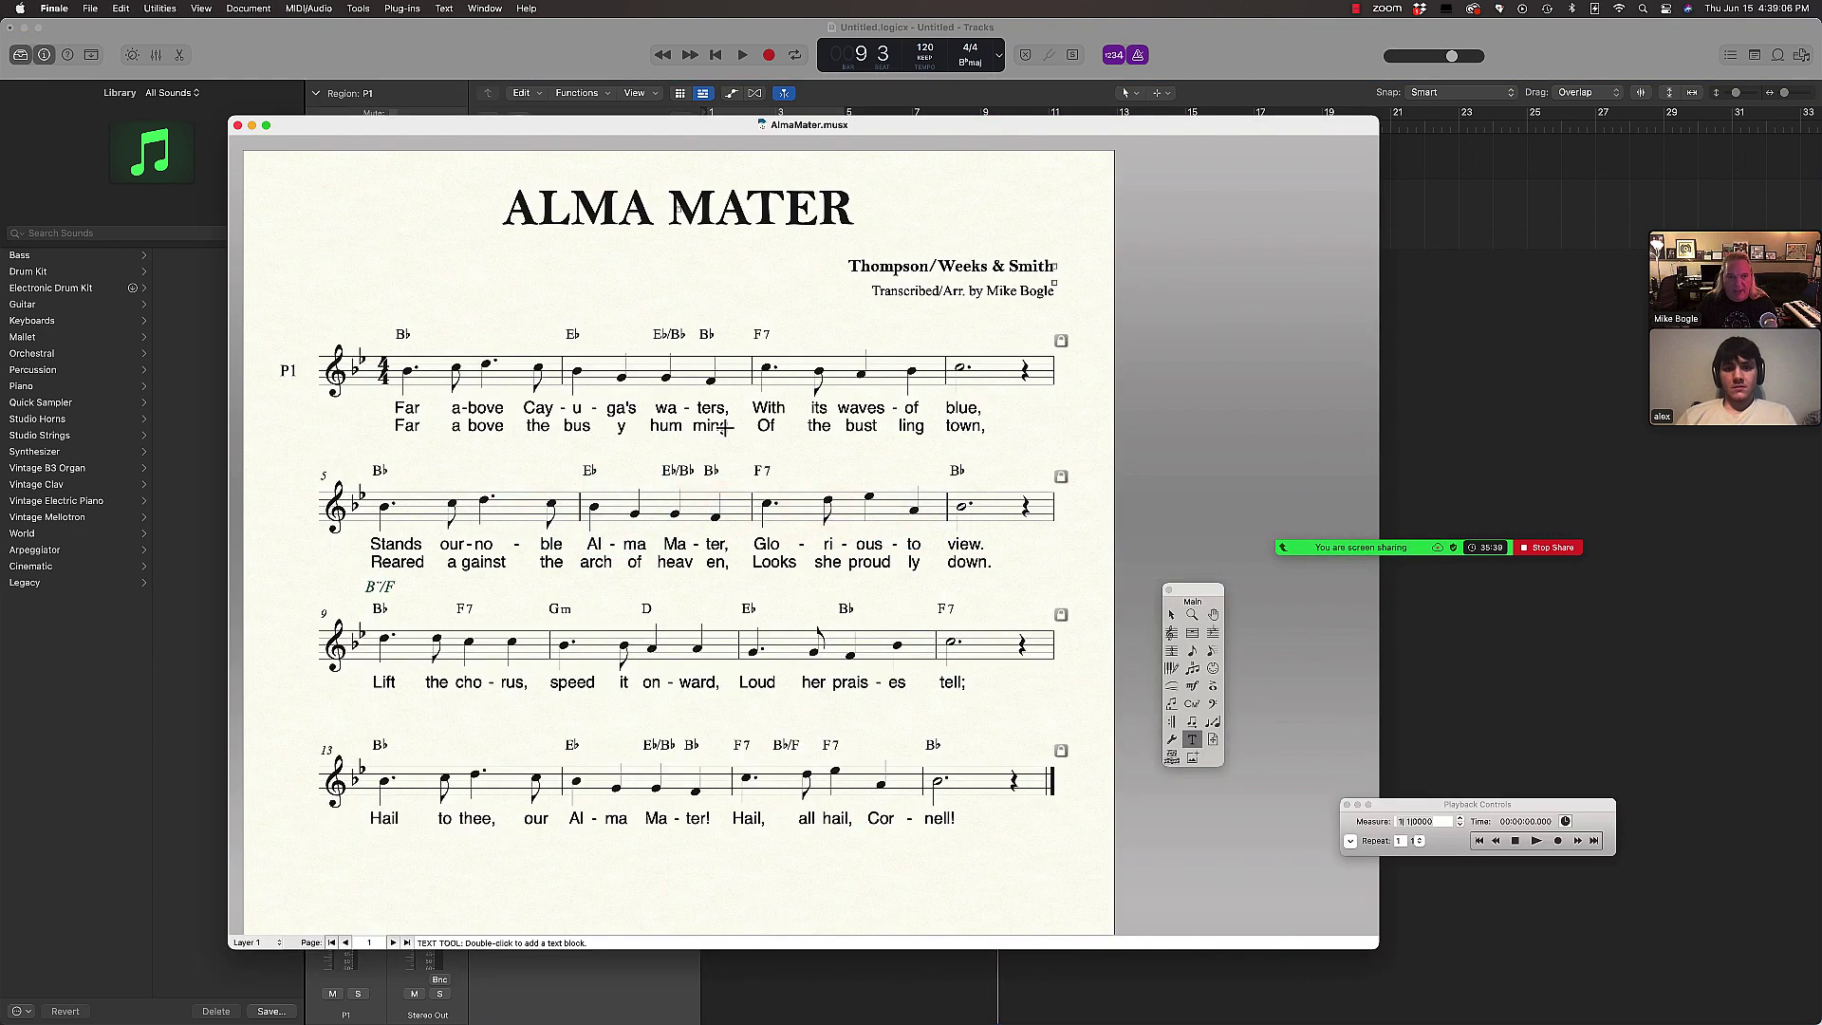
key("super+Tab")
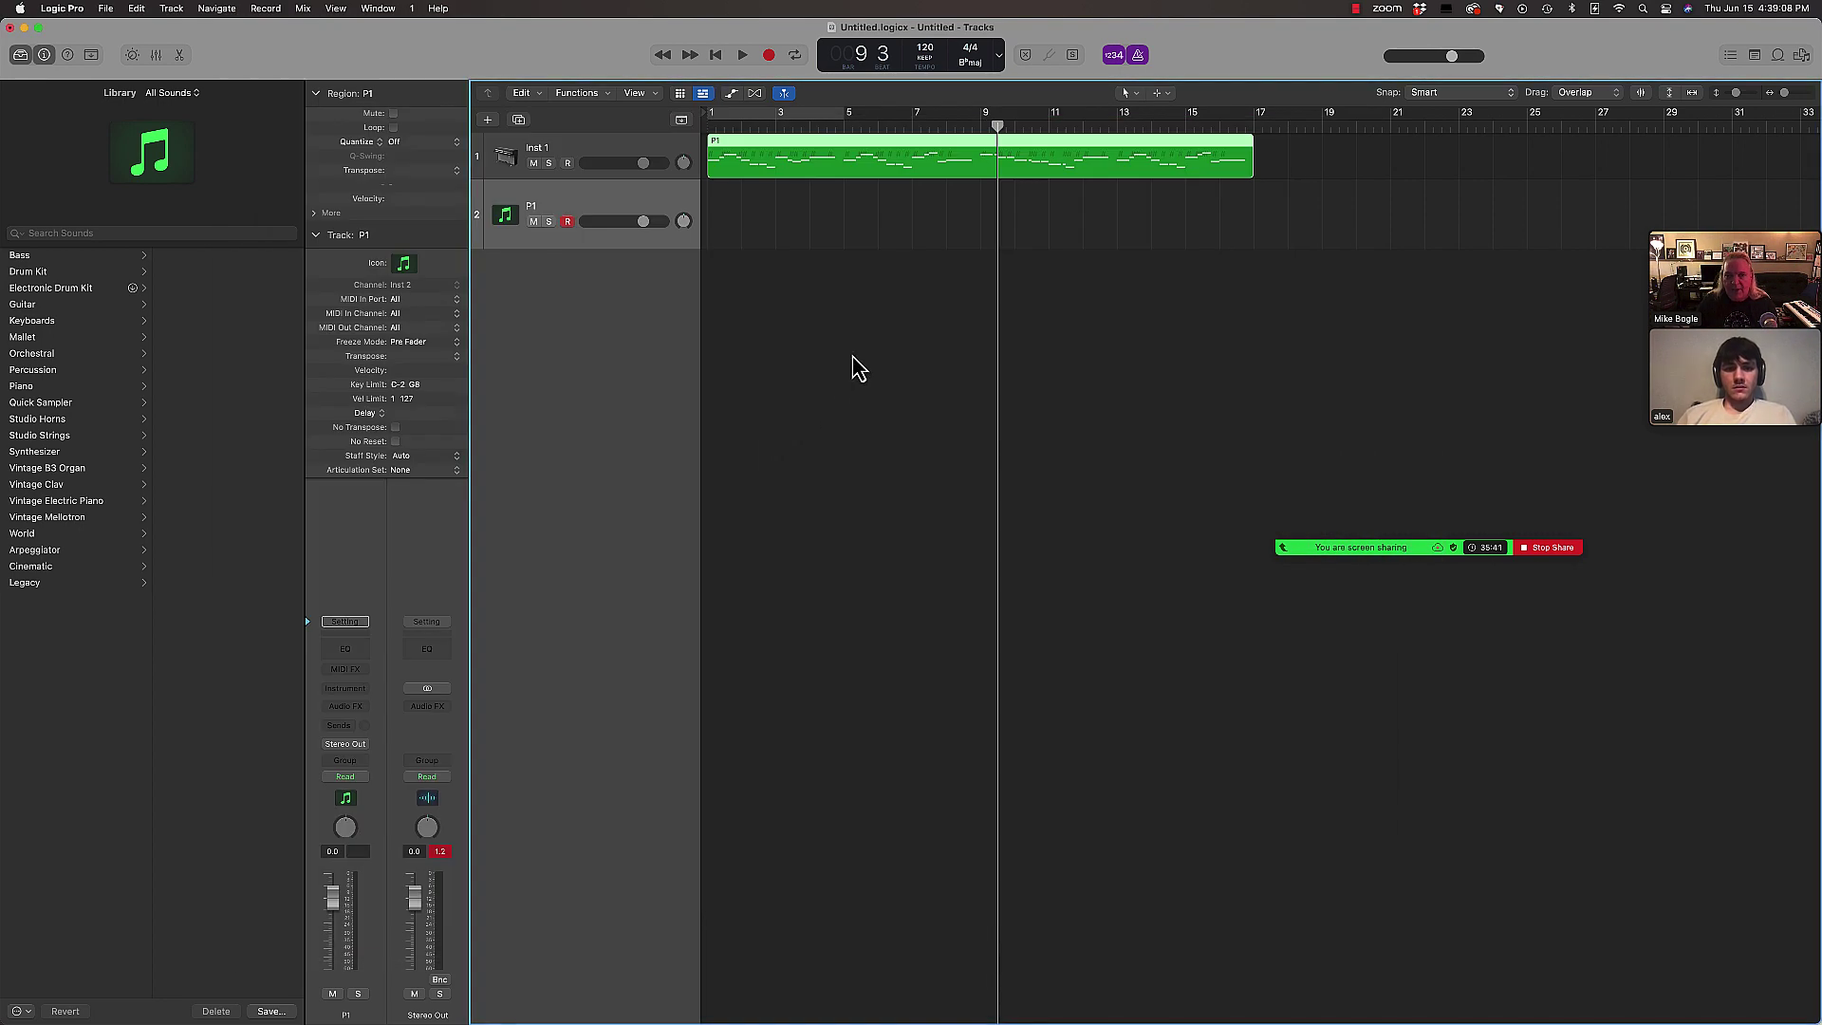
Step: Filter the Loop Browser to All Drums and preview the 2-Step Balancing Beat 02 loop
left_click(1778, 57)
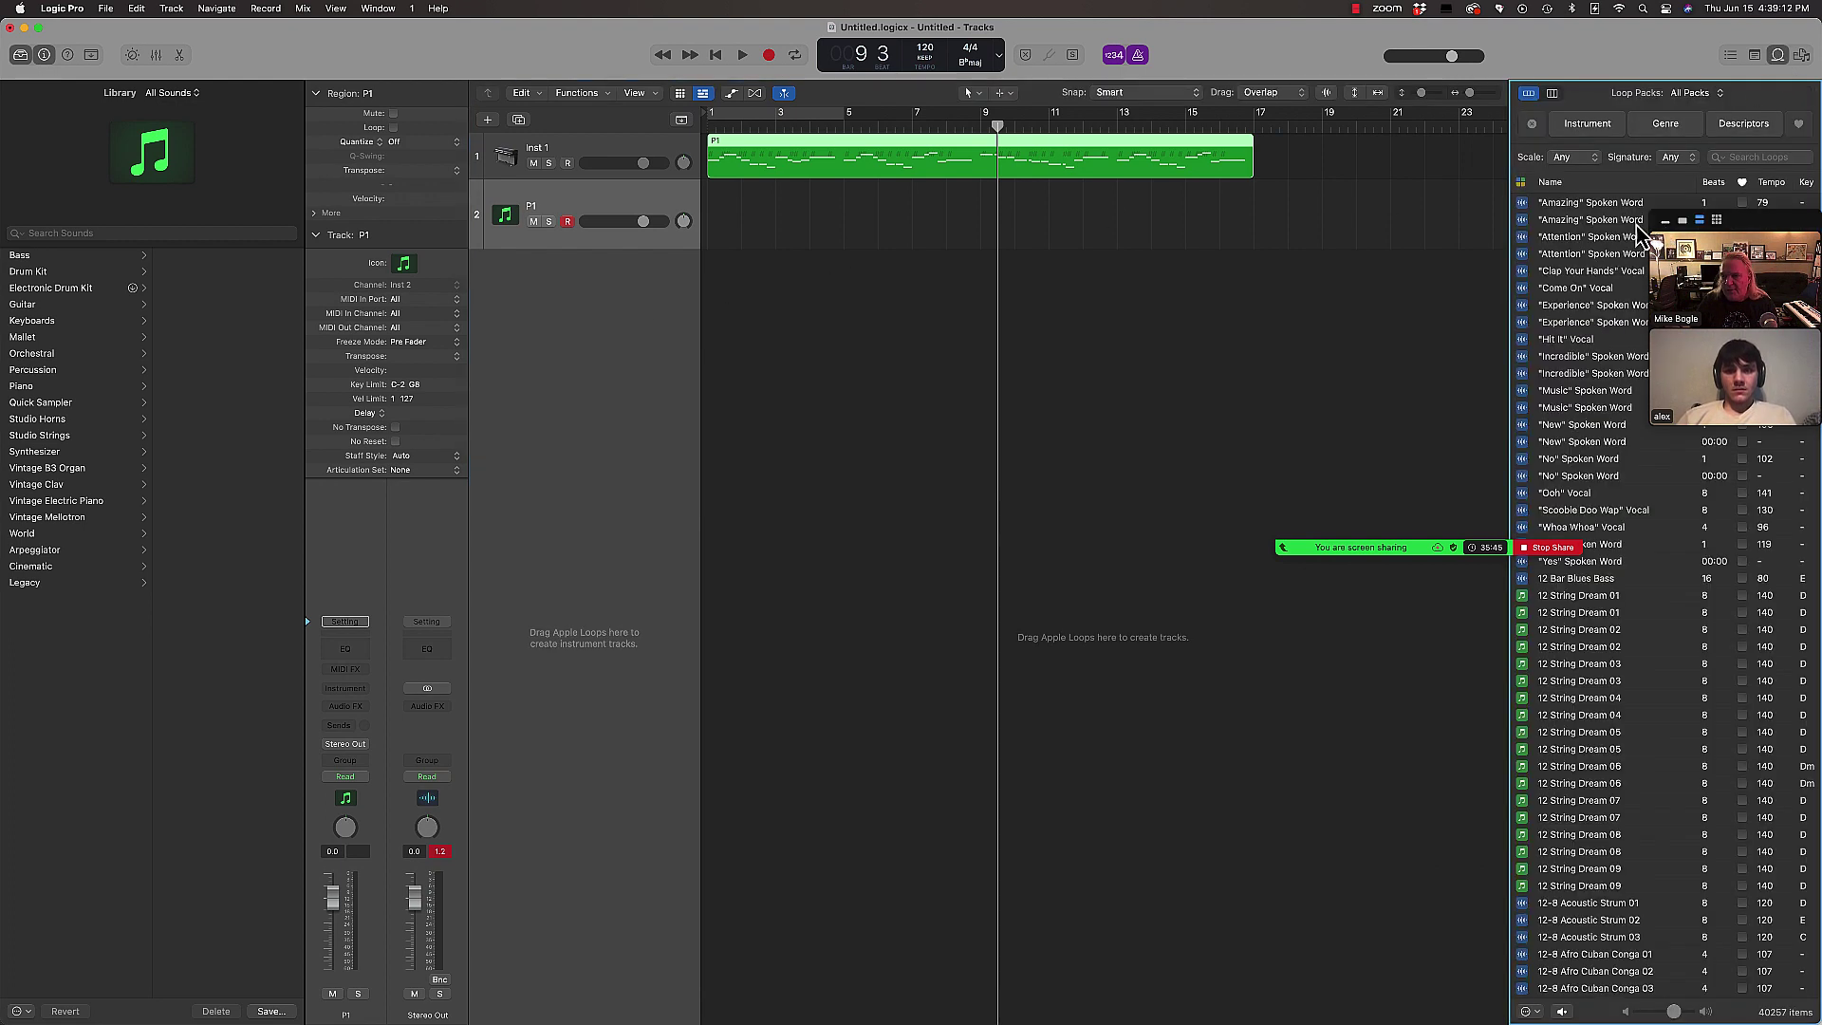
left_click_drag(1759, 231, 1678, 367)
left_click(1744, 157)
left_click(1605, 127)
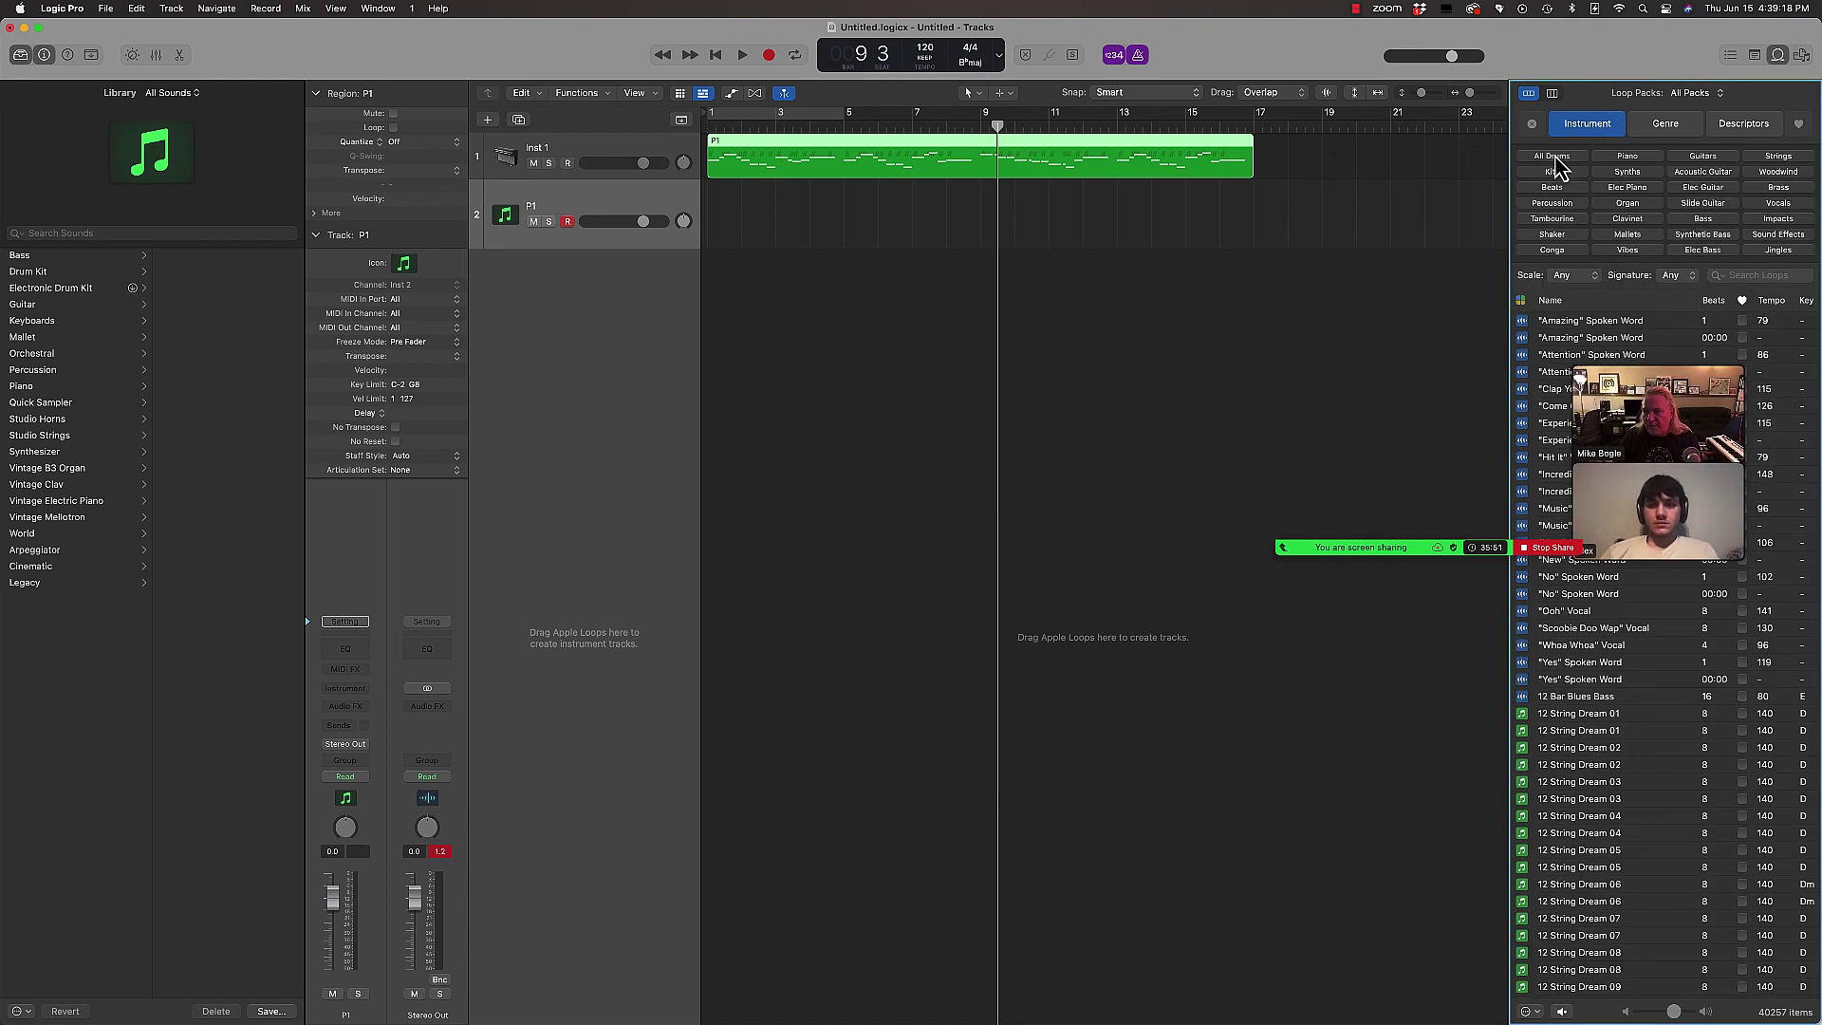
left_click(1554, 157)
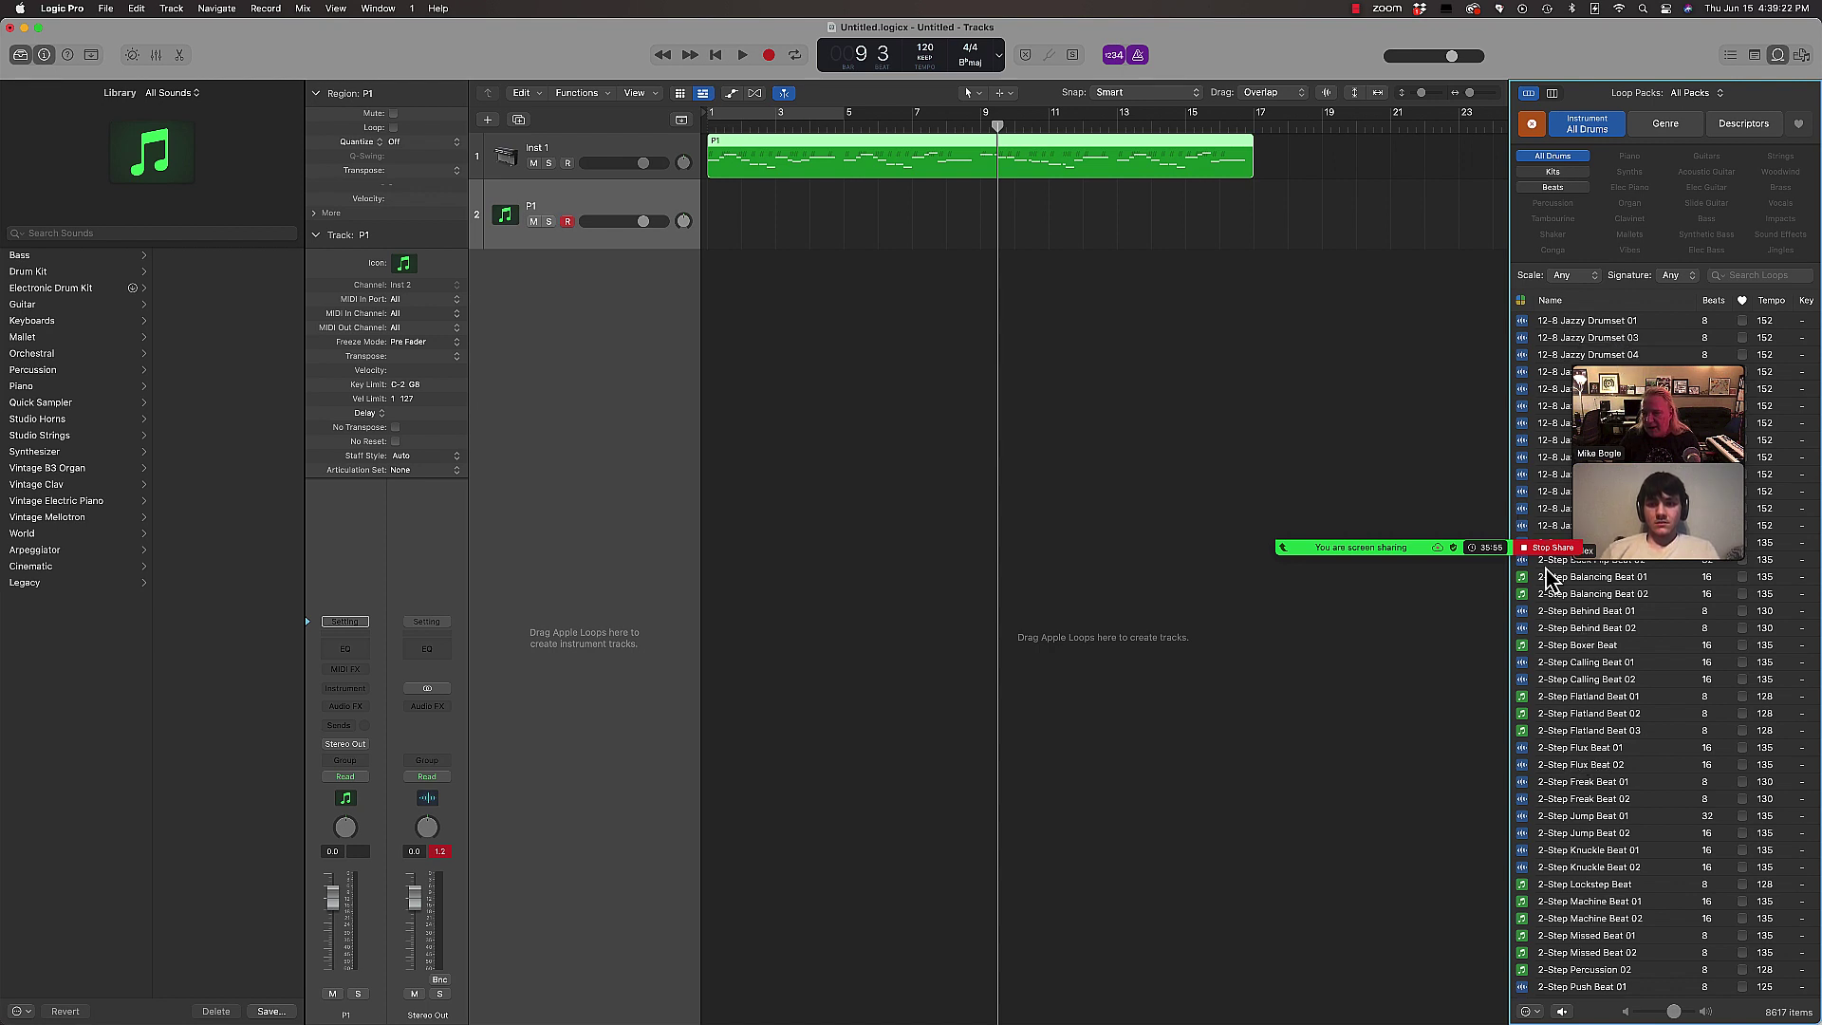
left_click(1523, 595)
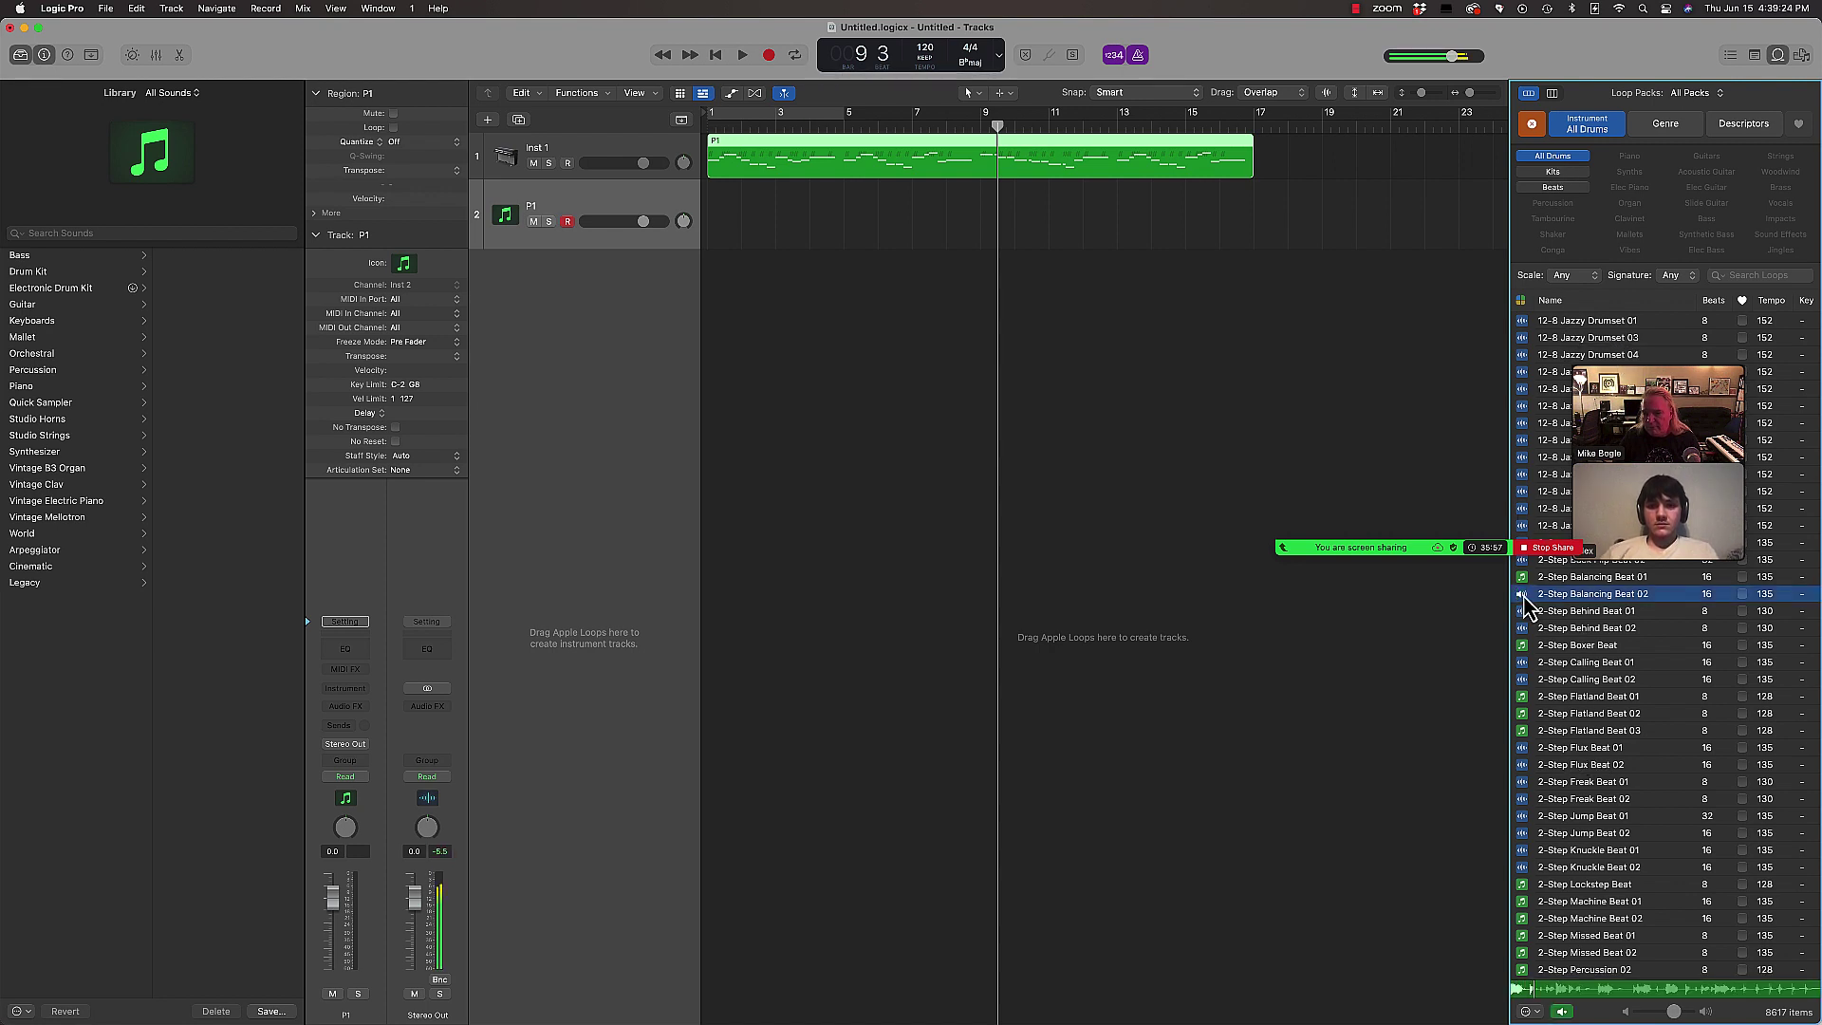
Step: Add 2-Step Balancing Beat 02 on a new track from bar 1, looped to bar 17, and play it
left_click_drag(1525, 603, 714, 296)
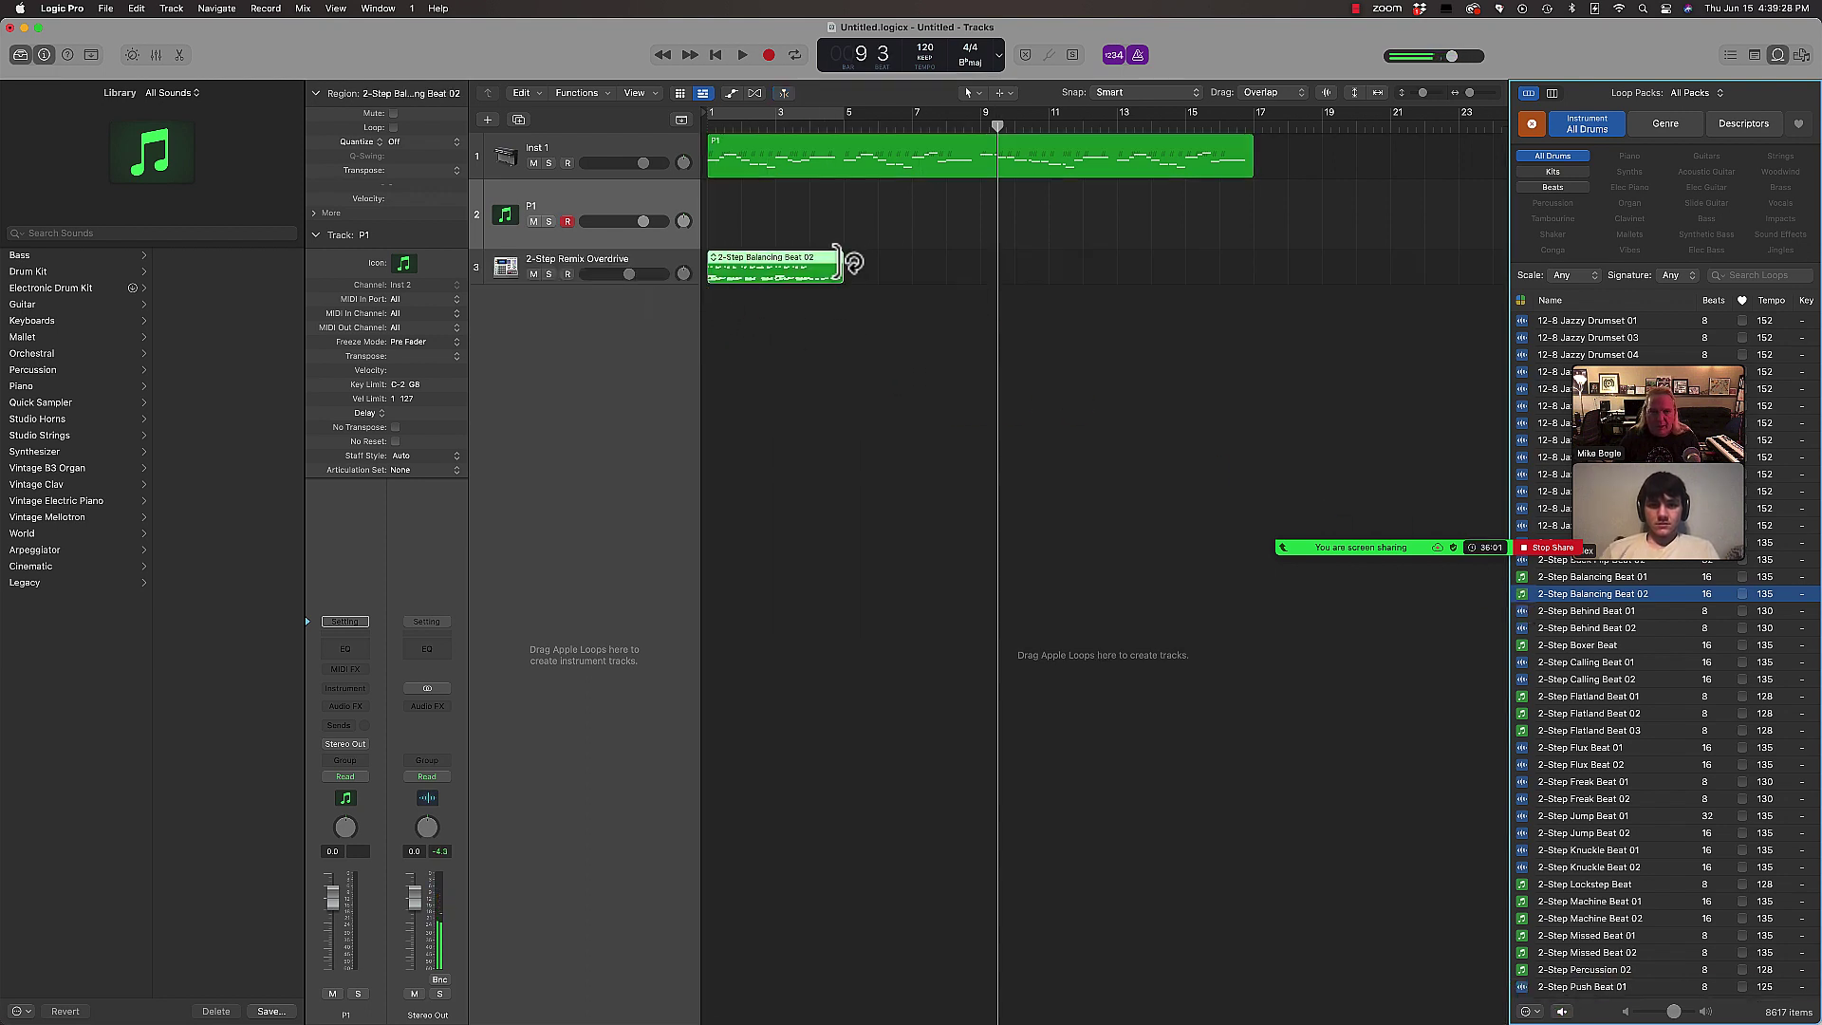
left_click_drag(854, 262, 1263, 263)
key("Return")
key("space")
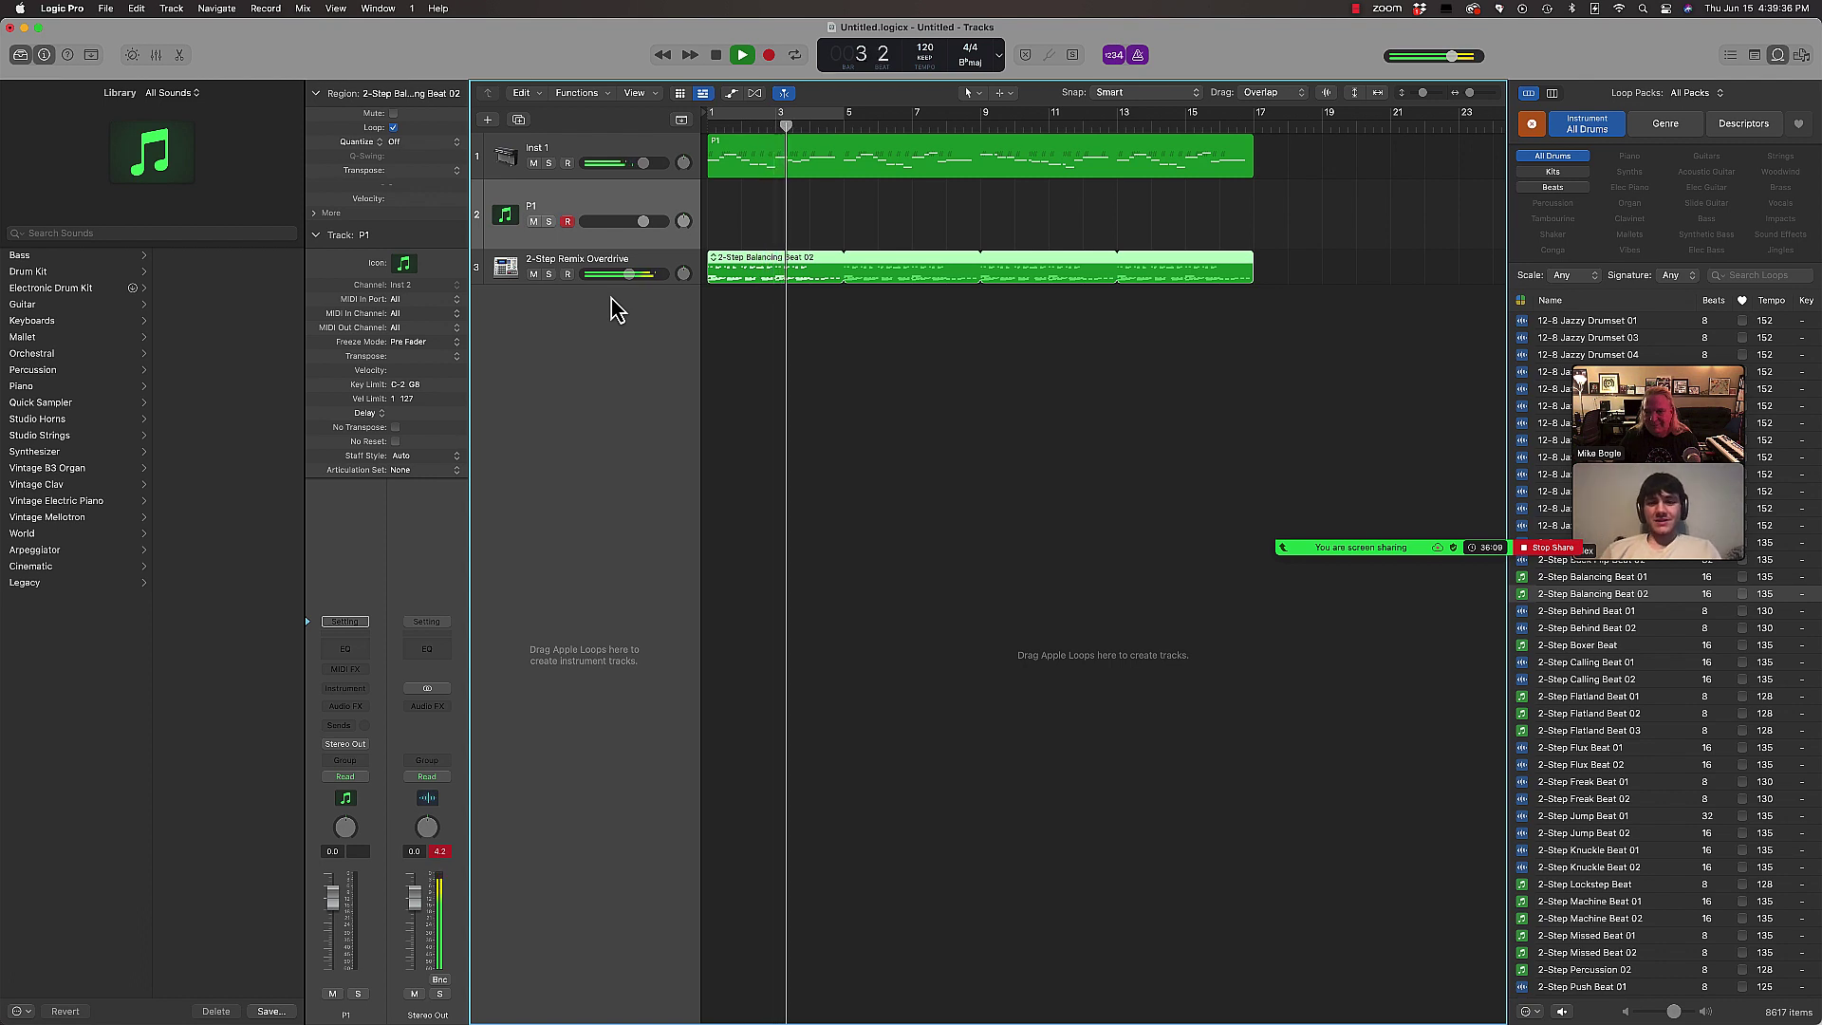
key("space")
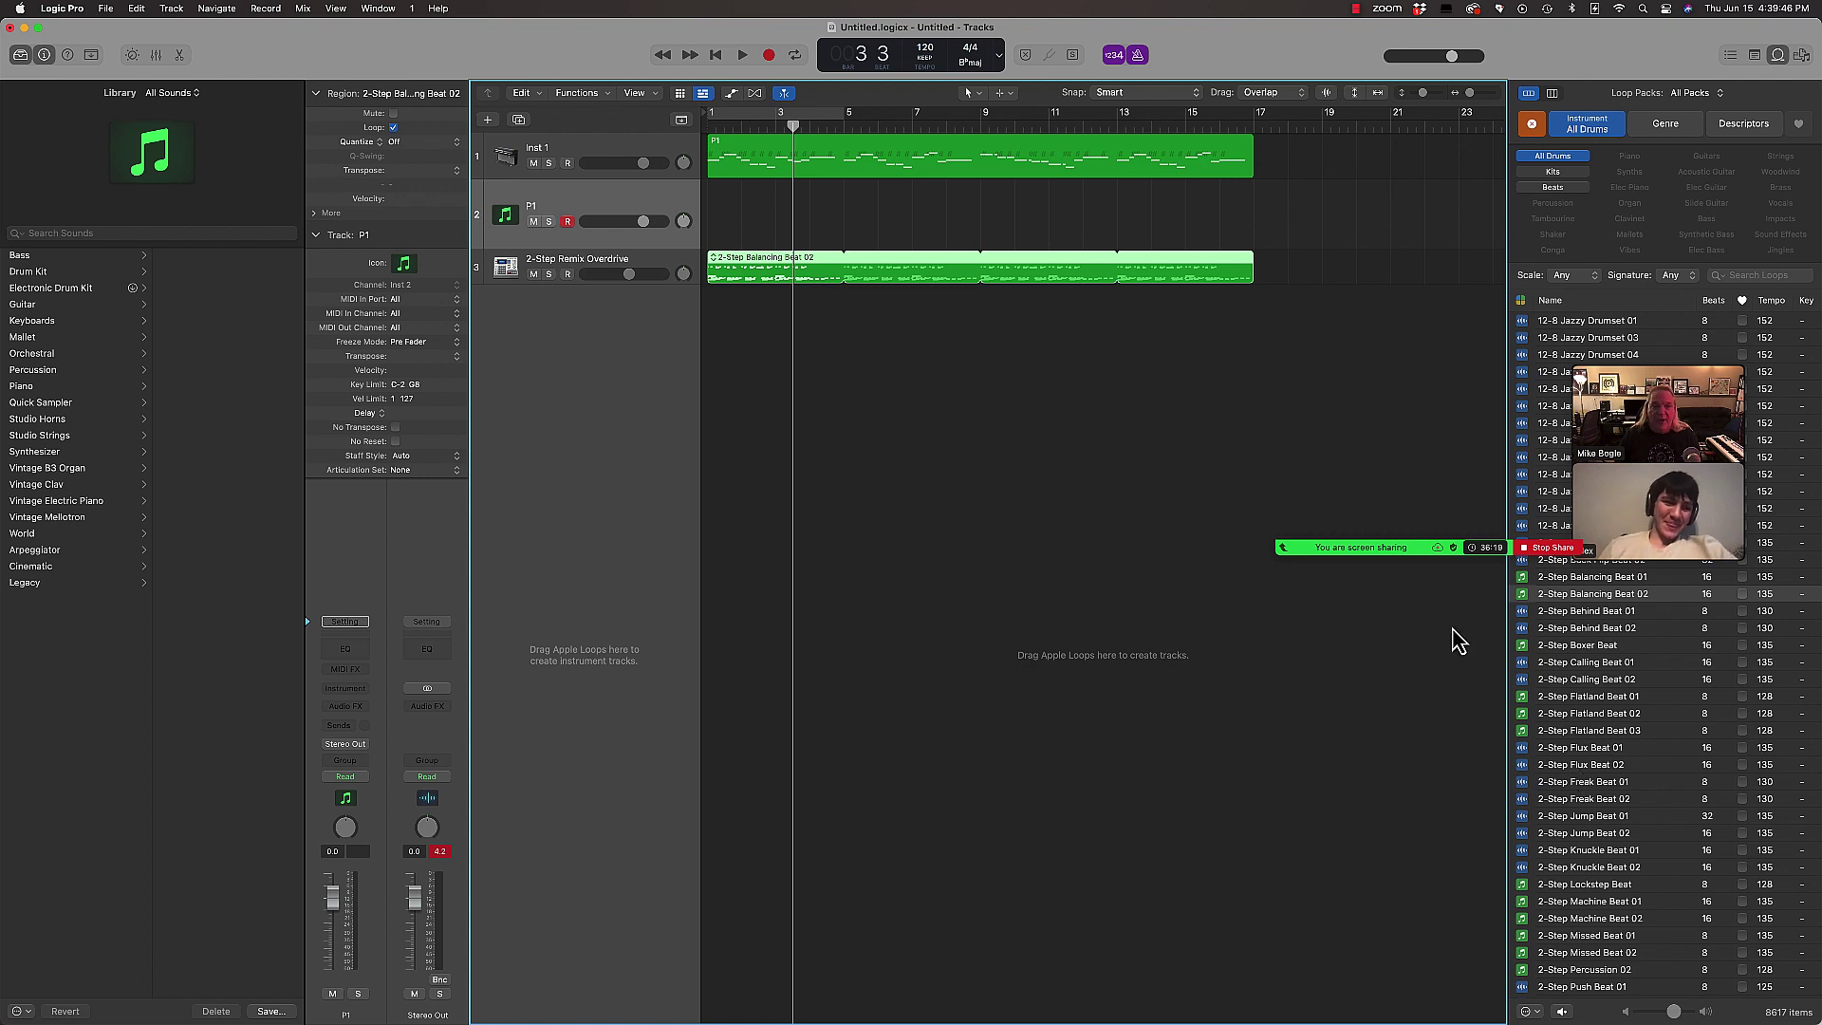
left_click(608, 156)
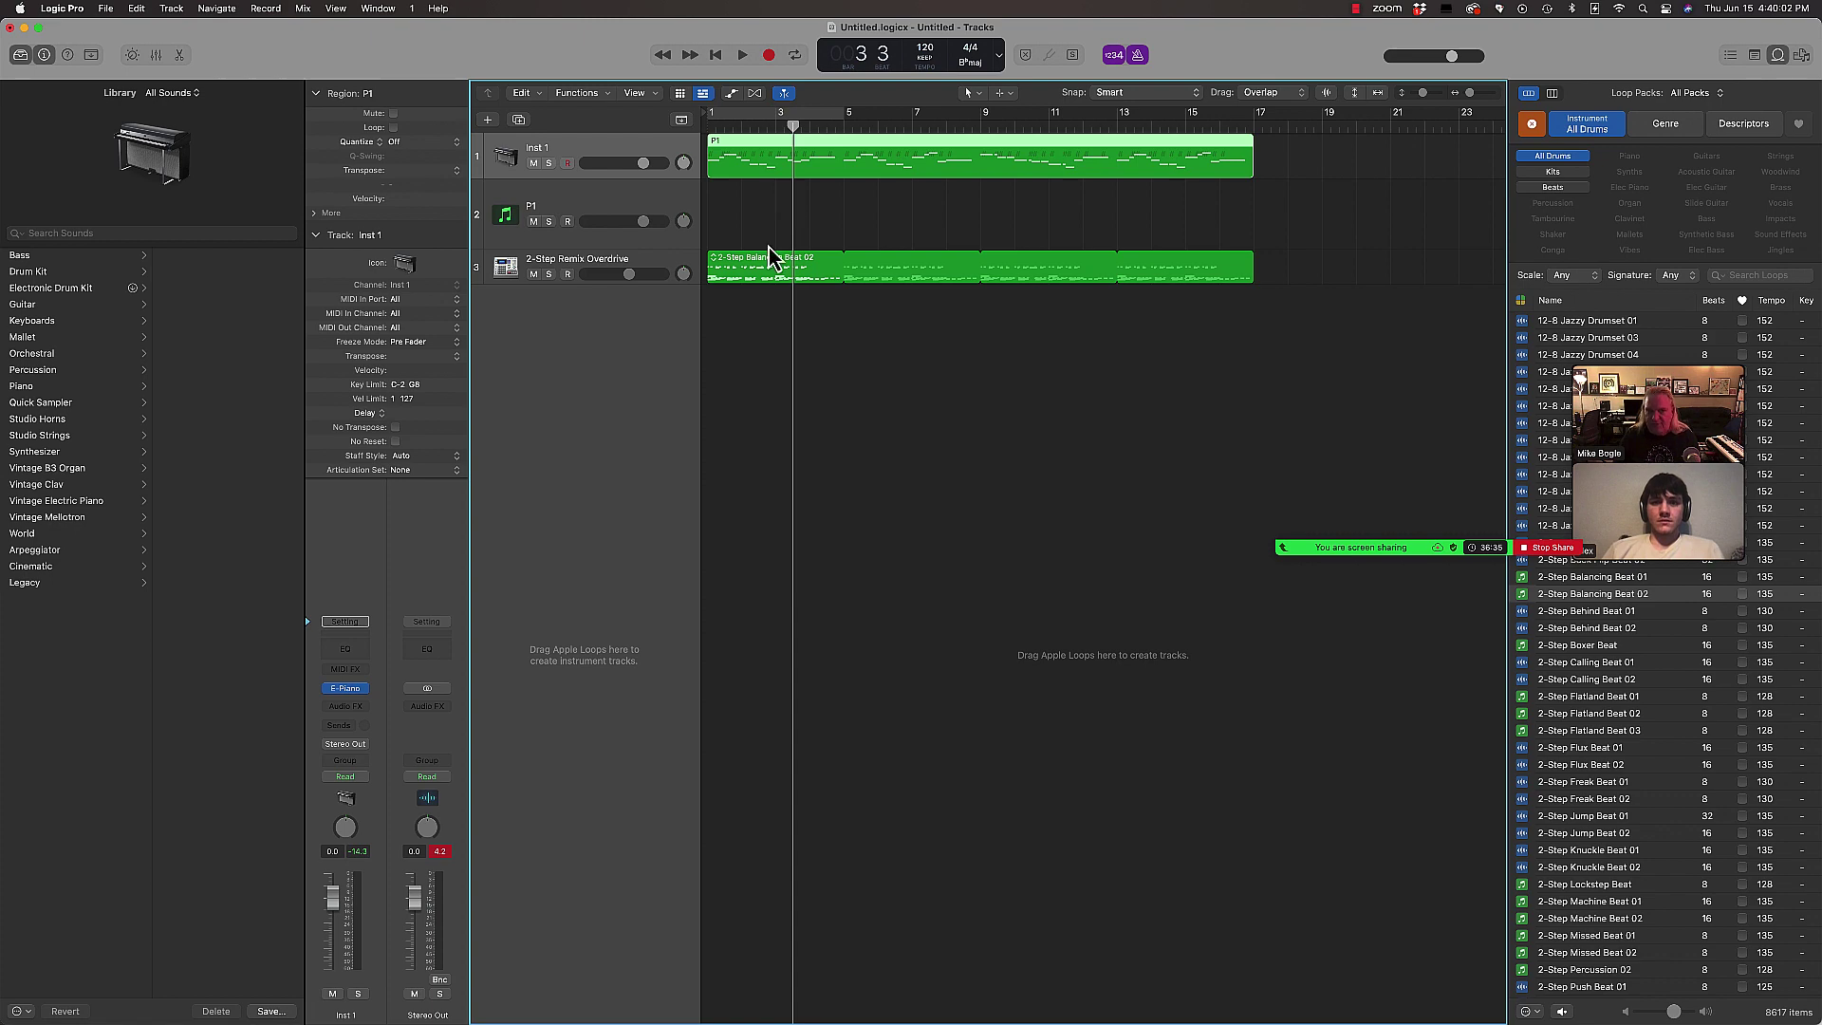
Step: Switch from Logic Pro back to the AlmaMater.musx score in Finale with Cmd-Tab
key("super+Tab")
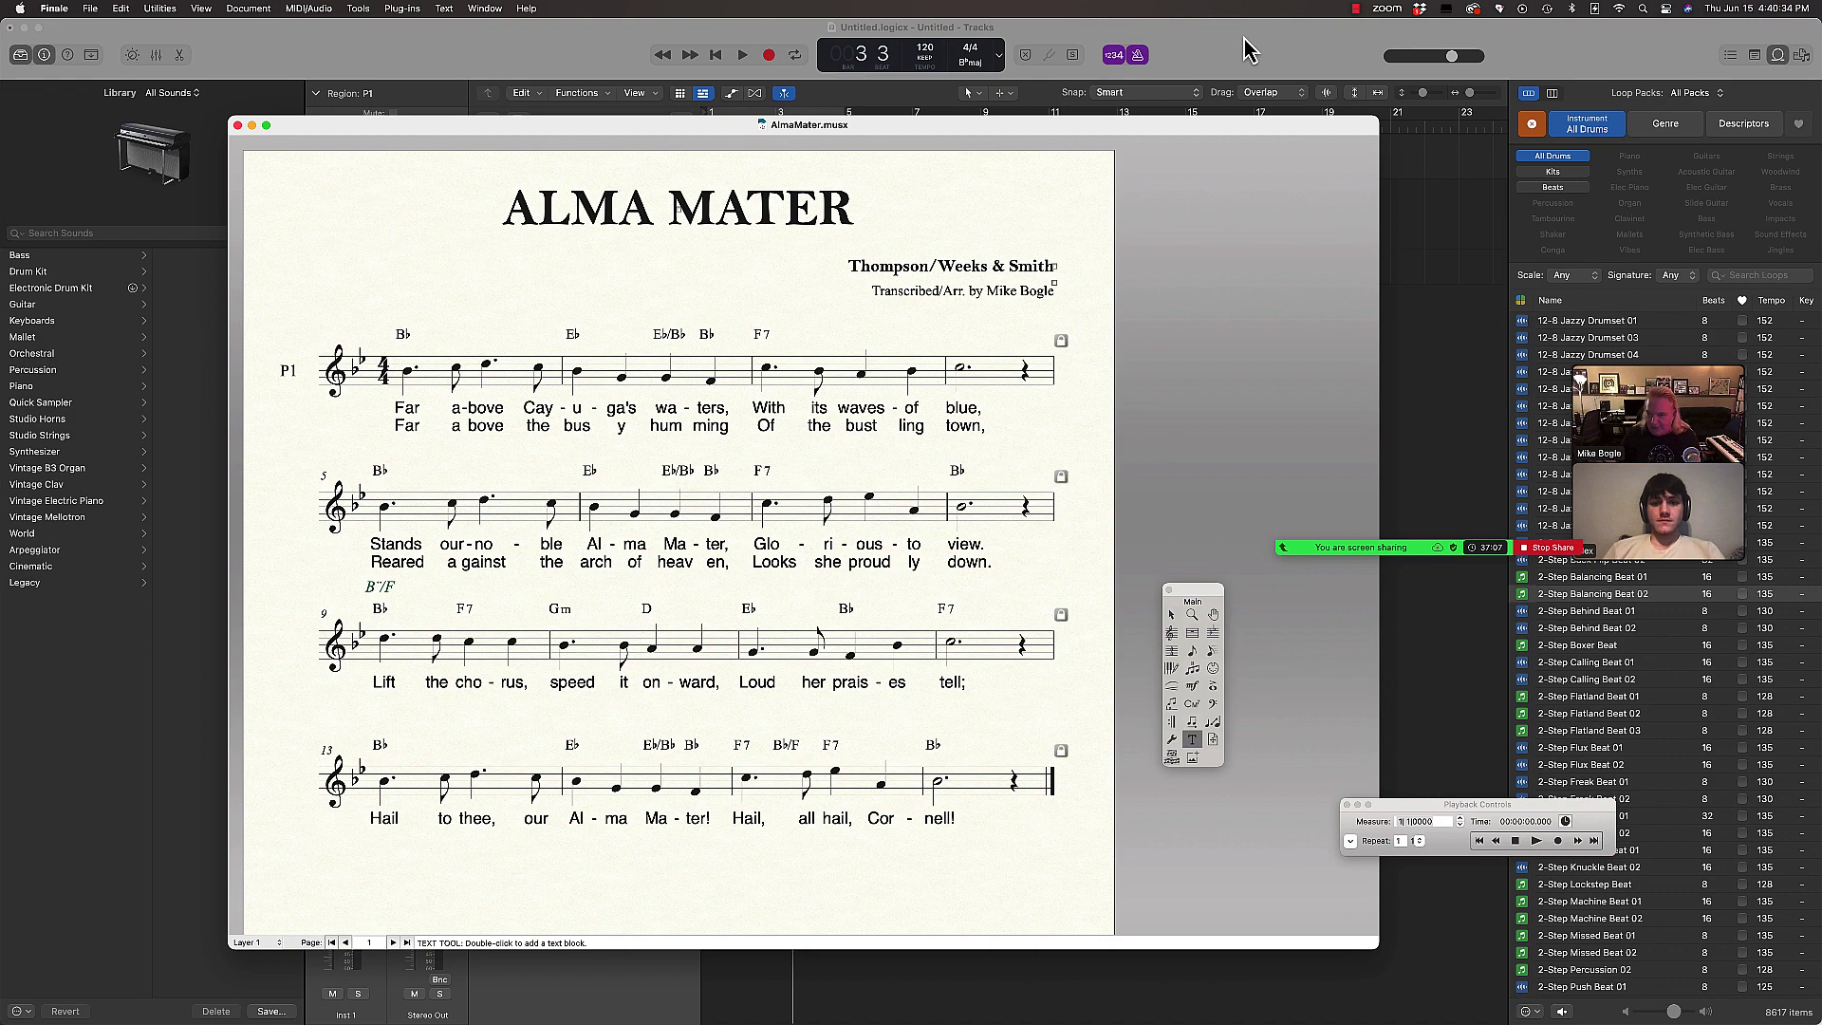
Step: Play the Logic arrangement from the start while following the Alma Mater score in Finale
left_click(1249, 50)
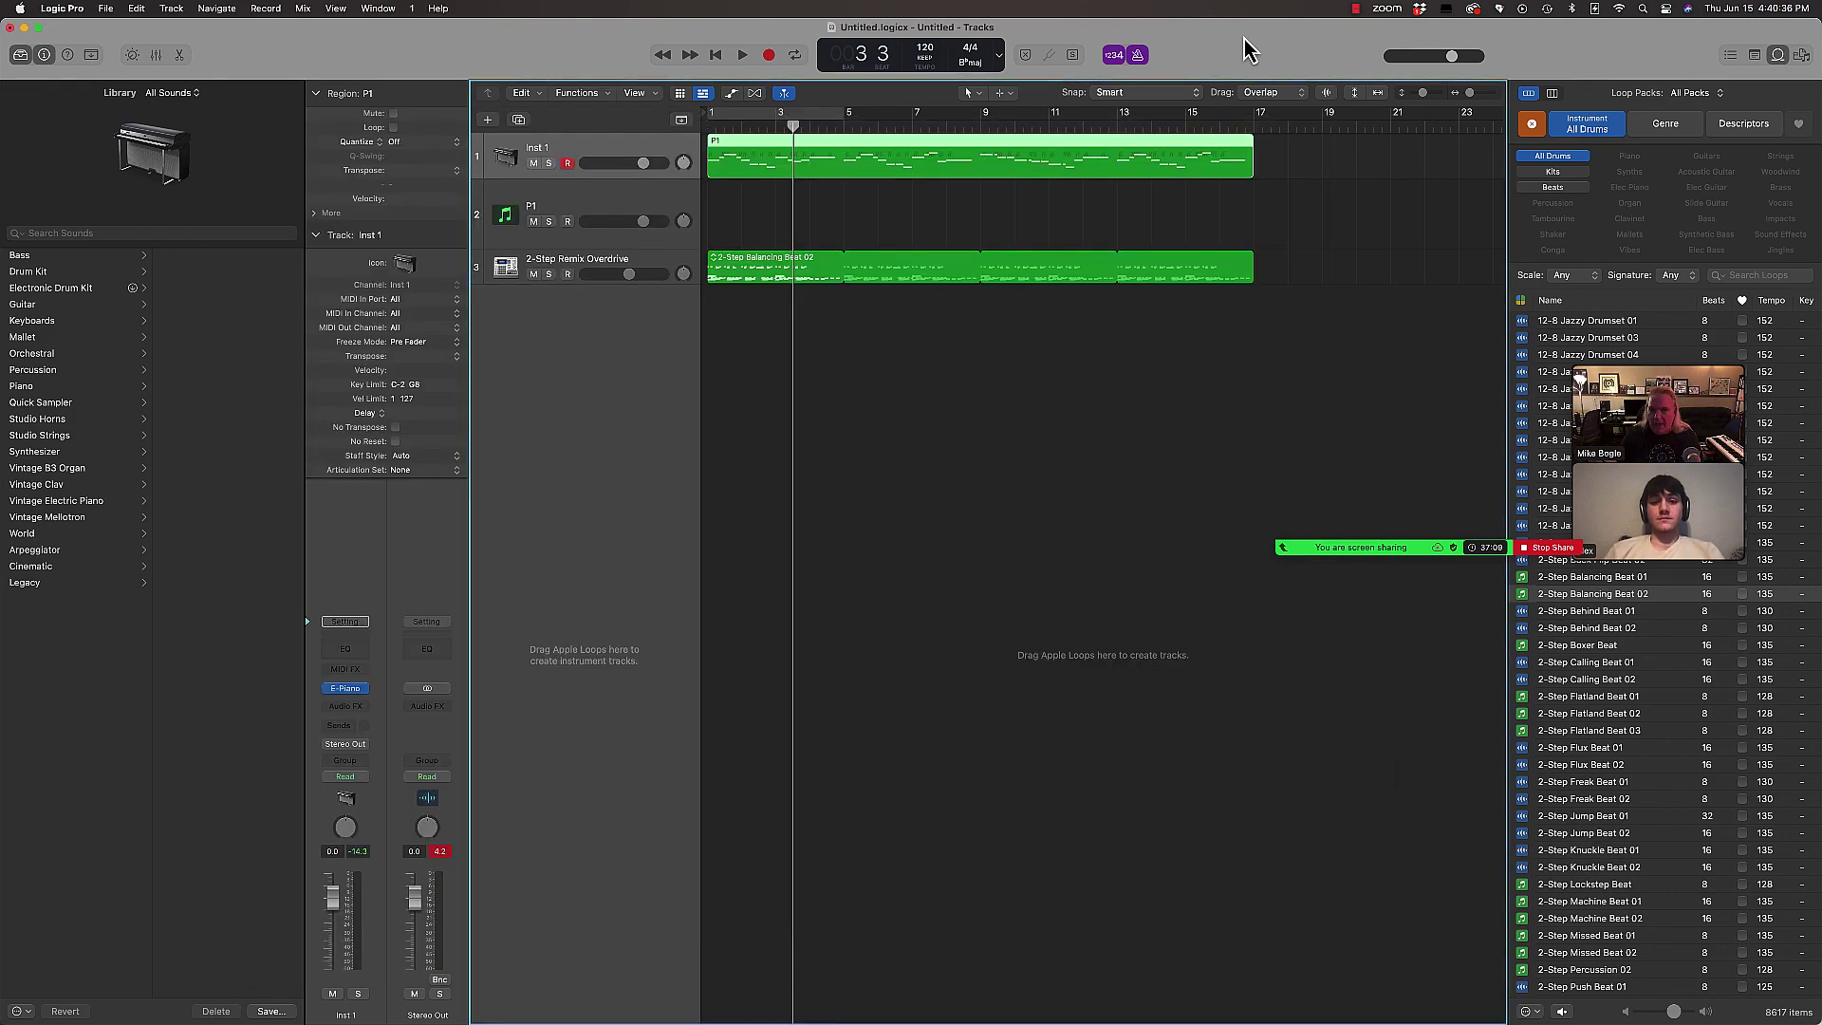
key("Return")
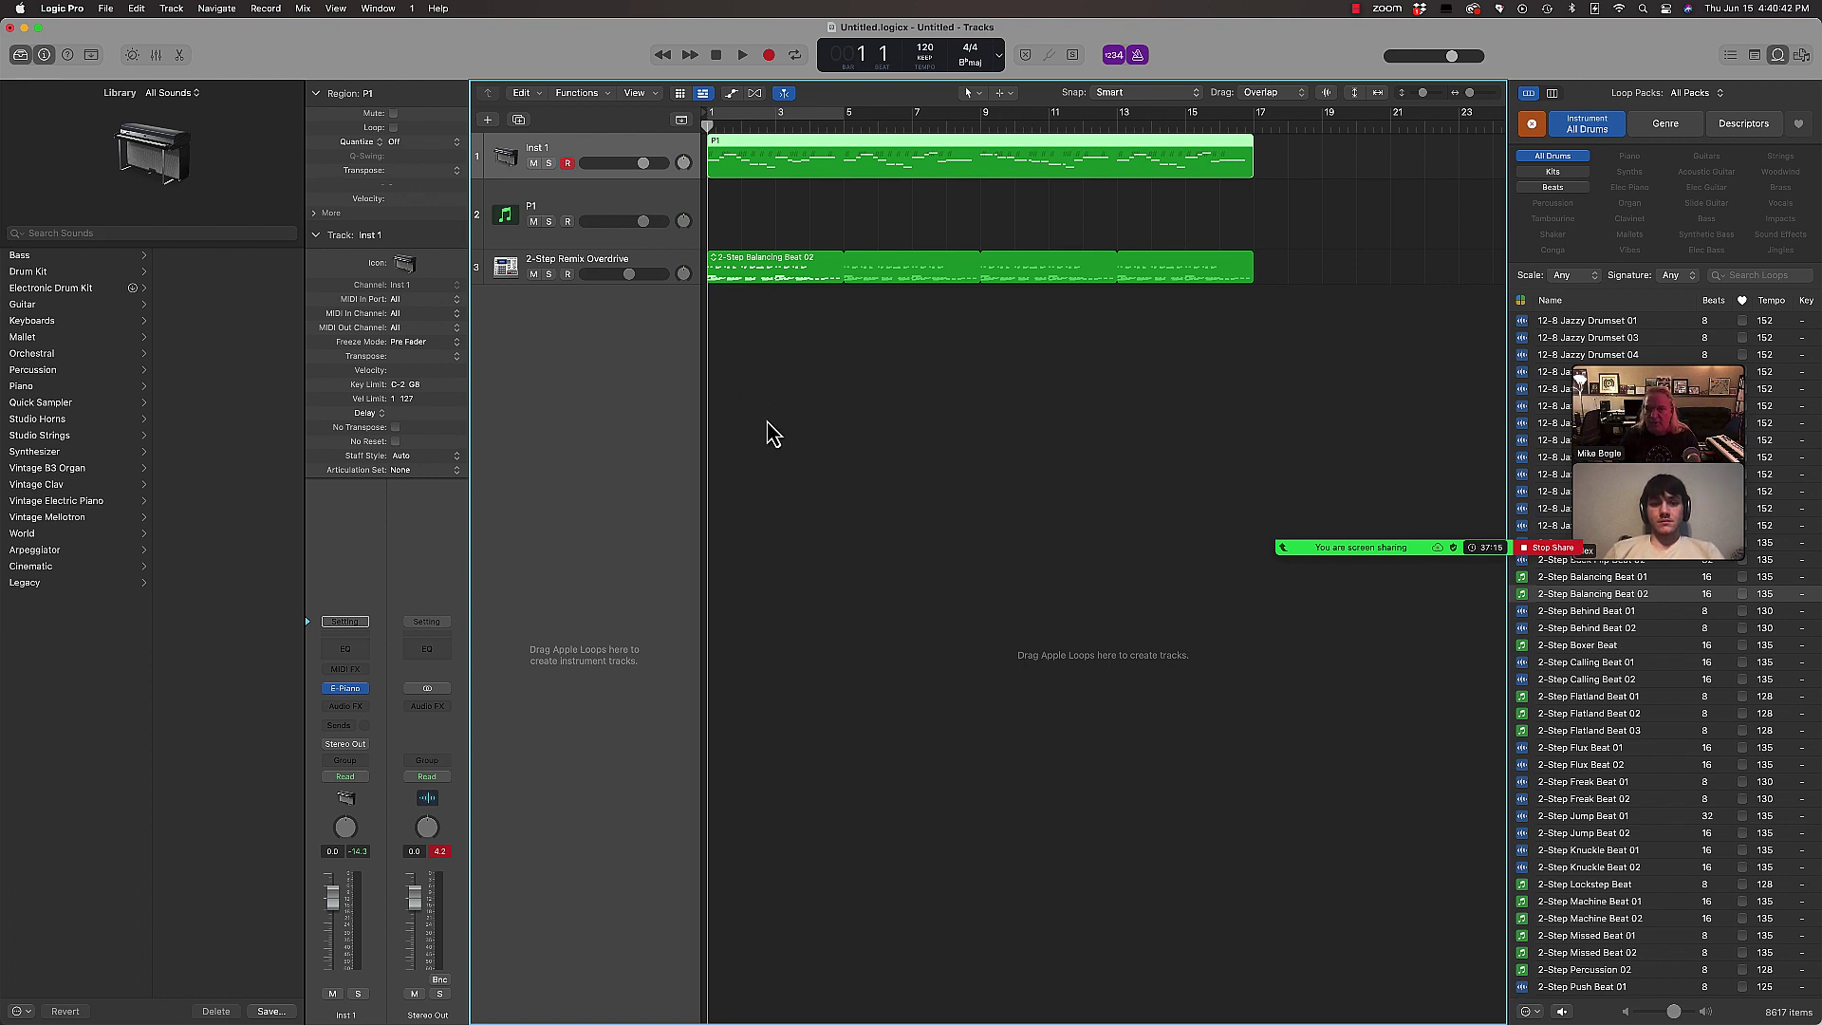
key("space")
key("super+Tab")
left_click(532, 513)
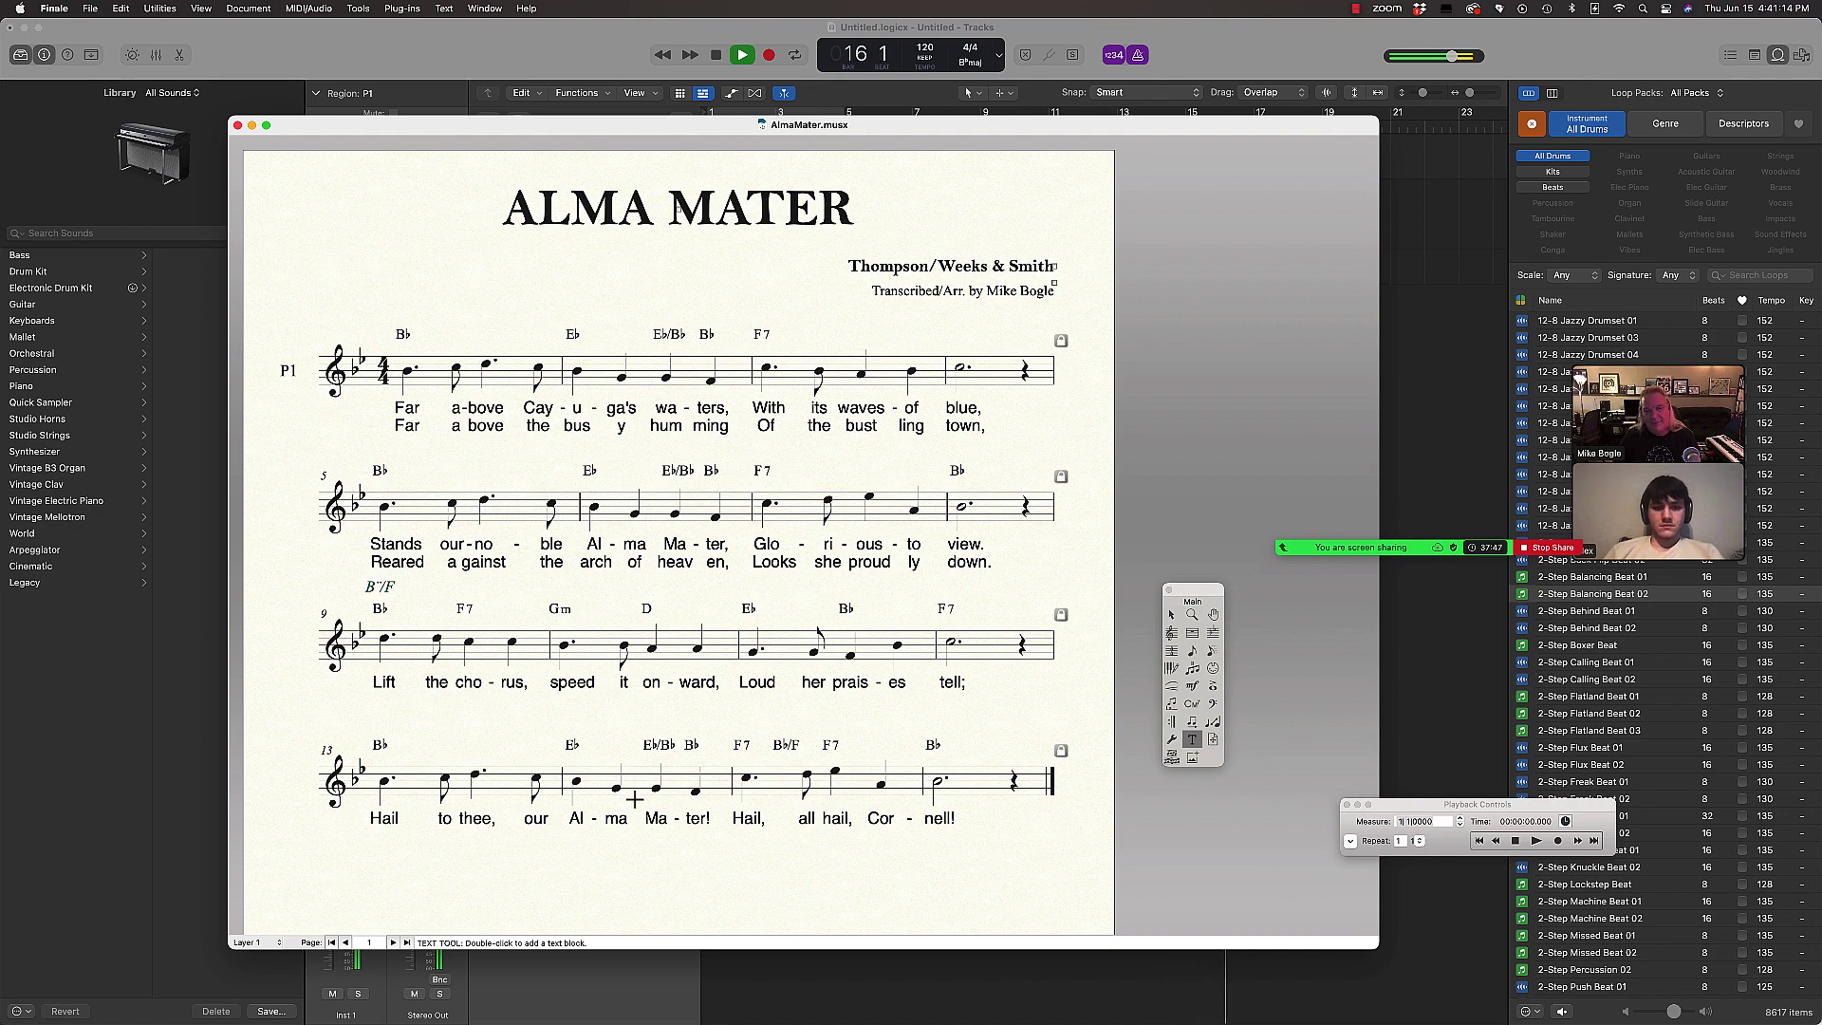
Step: Rewind the Logic song, then make the AlmaMater.musx window narrower and taller and move it left
key("super+Tab")
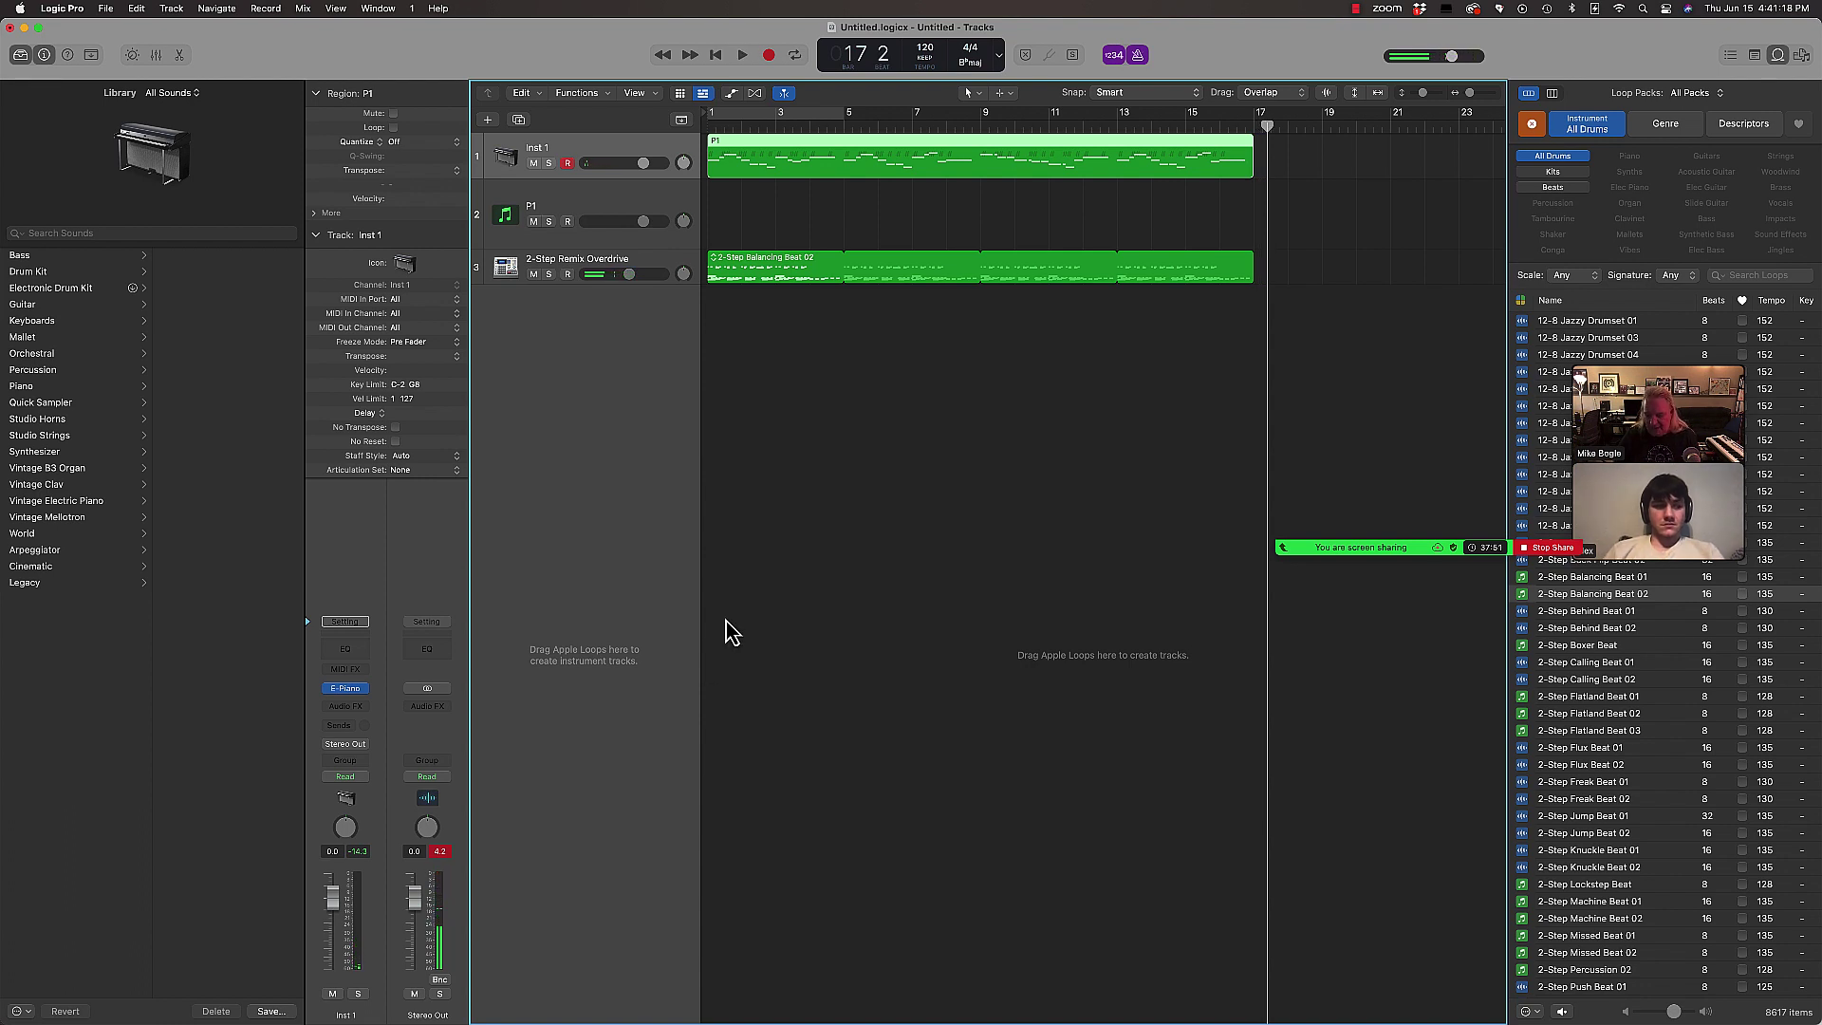
key("Return")
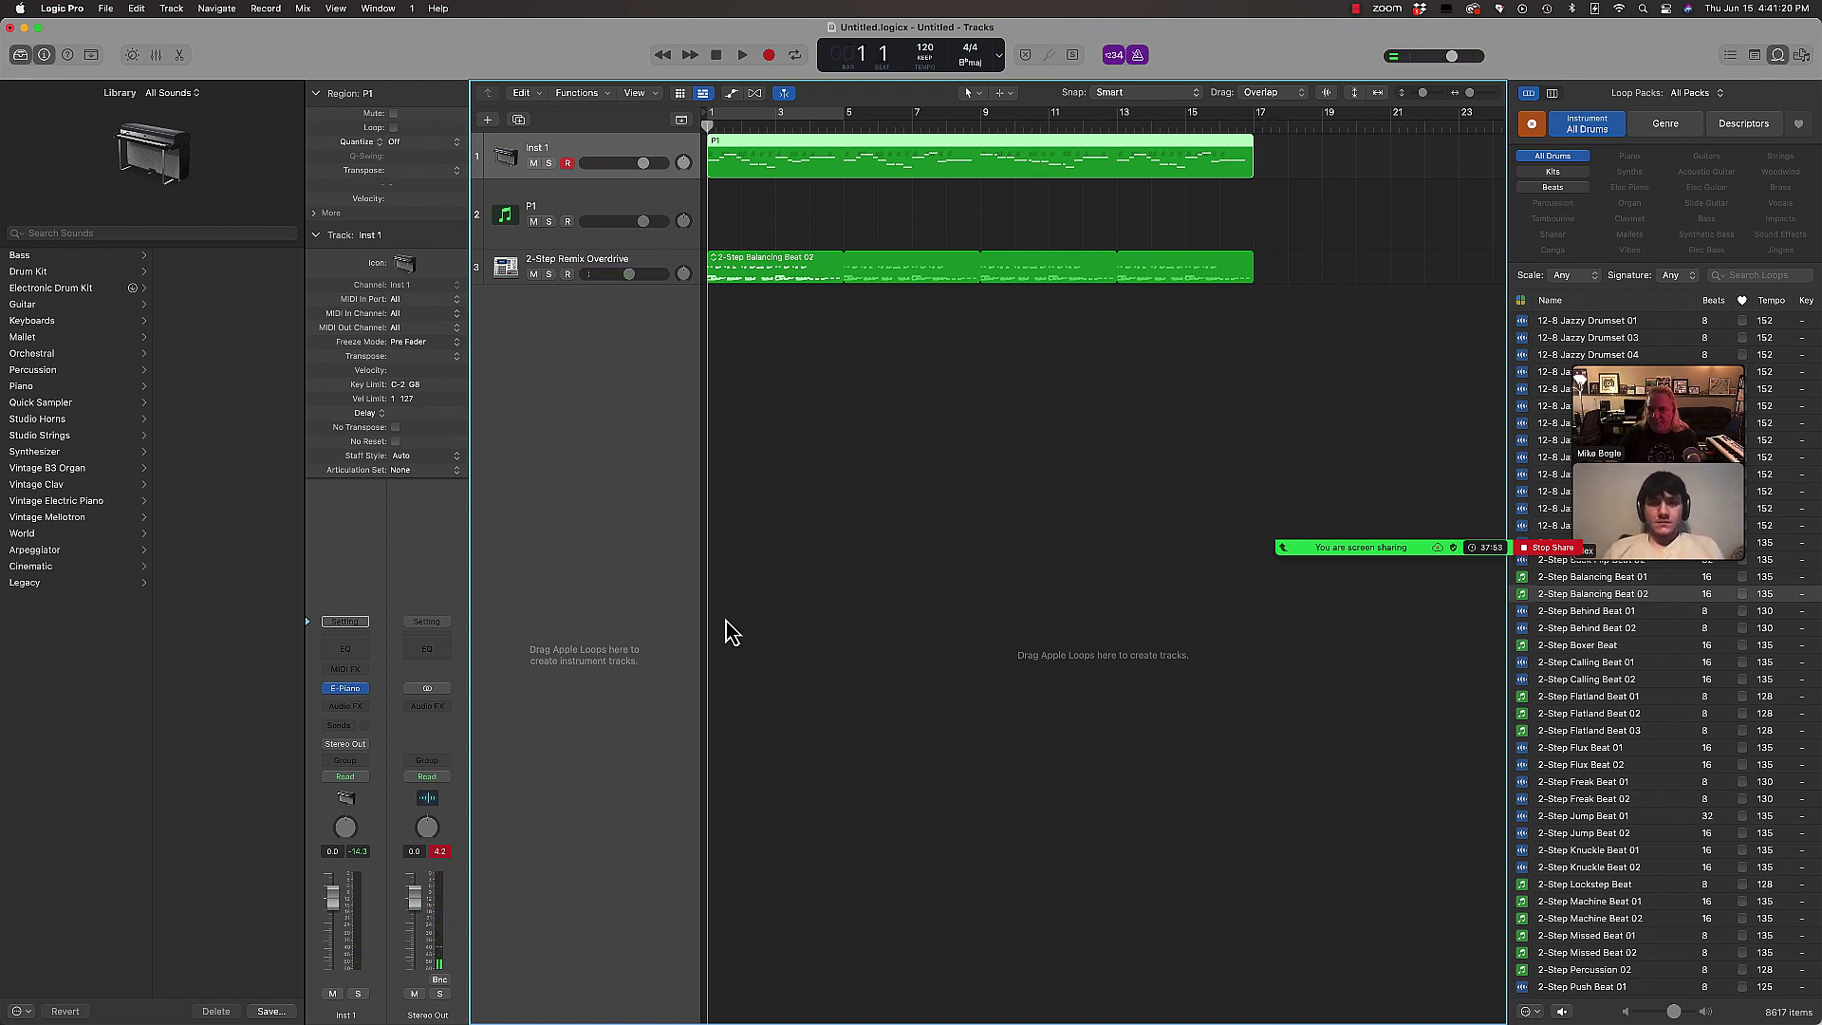
key("super+Tab")
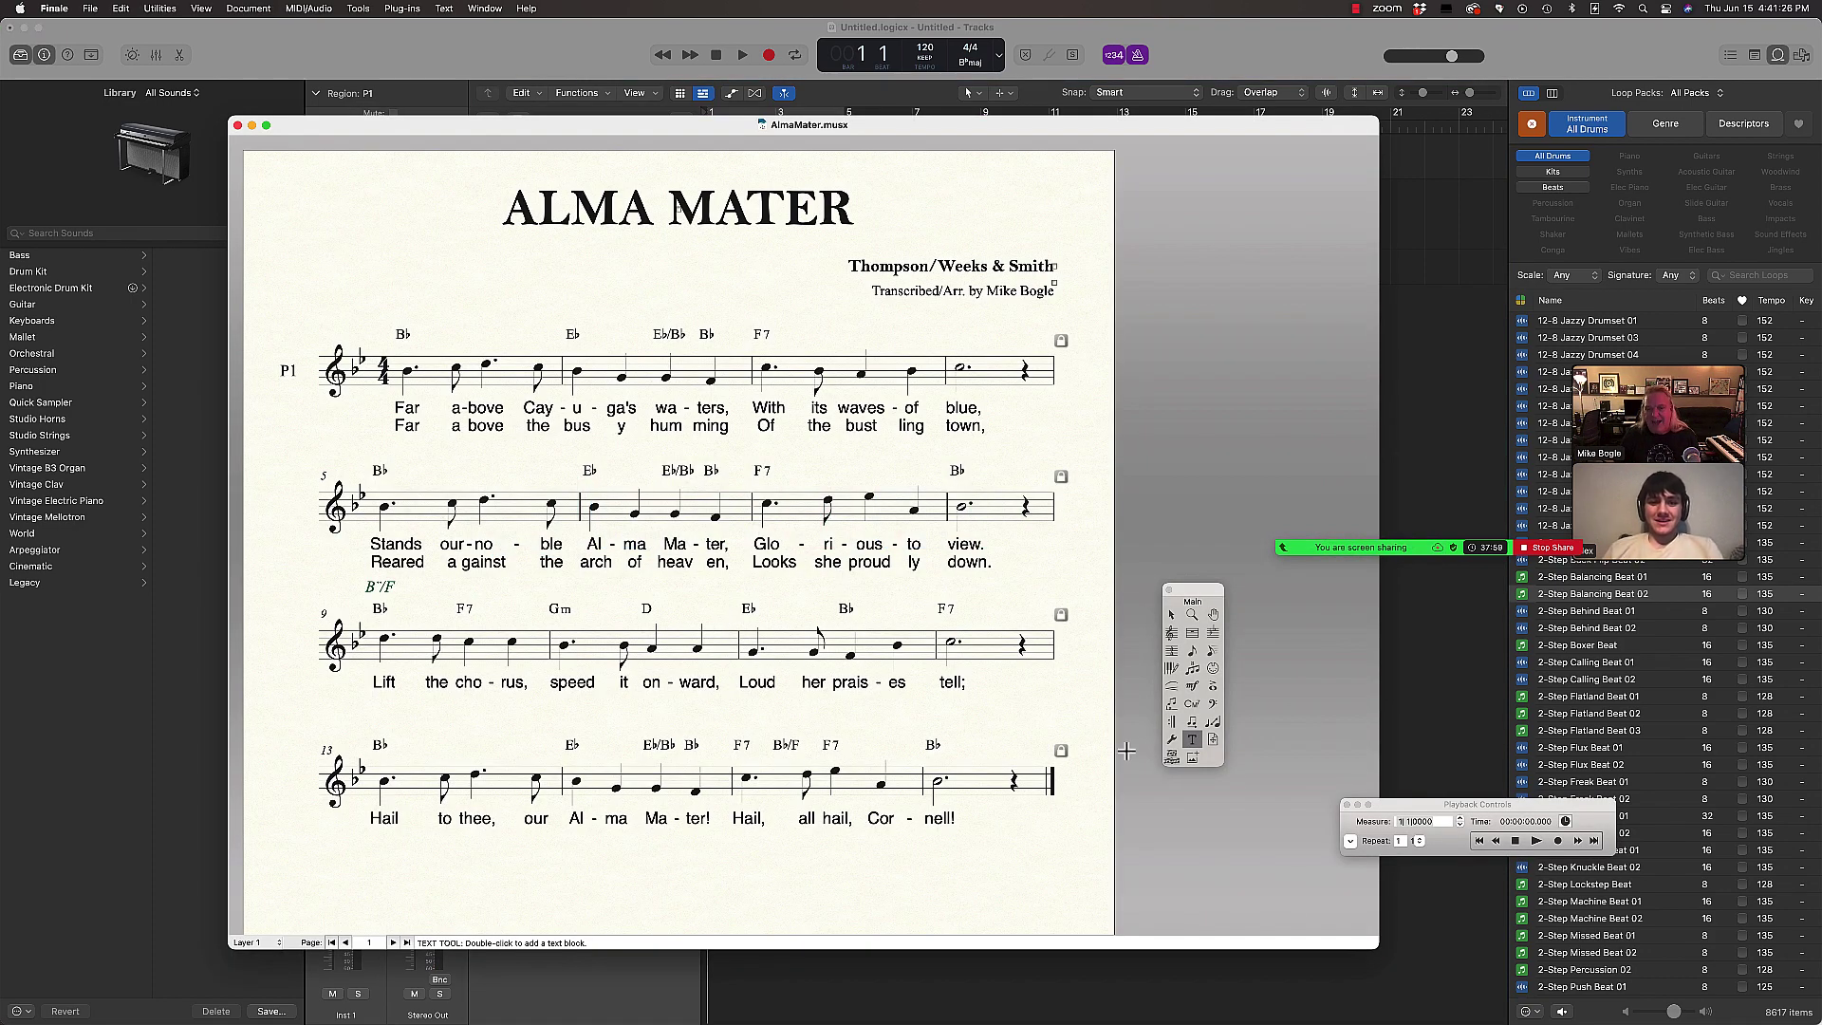
left_click_drag(1377, 948, 1129, 1003)
left_click_drag(415, 135, 329, 102)
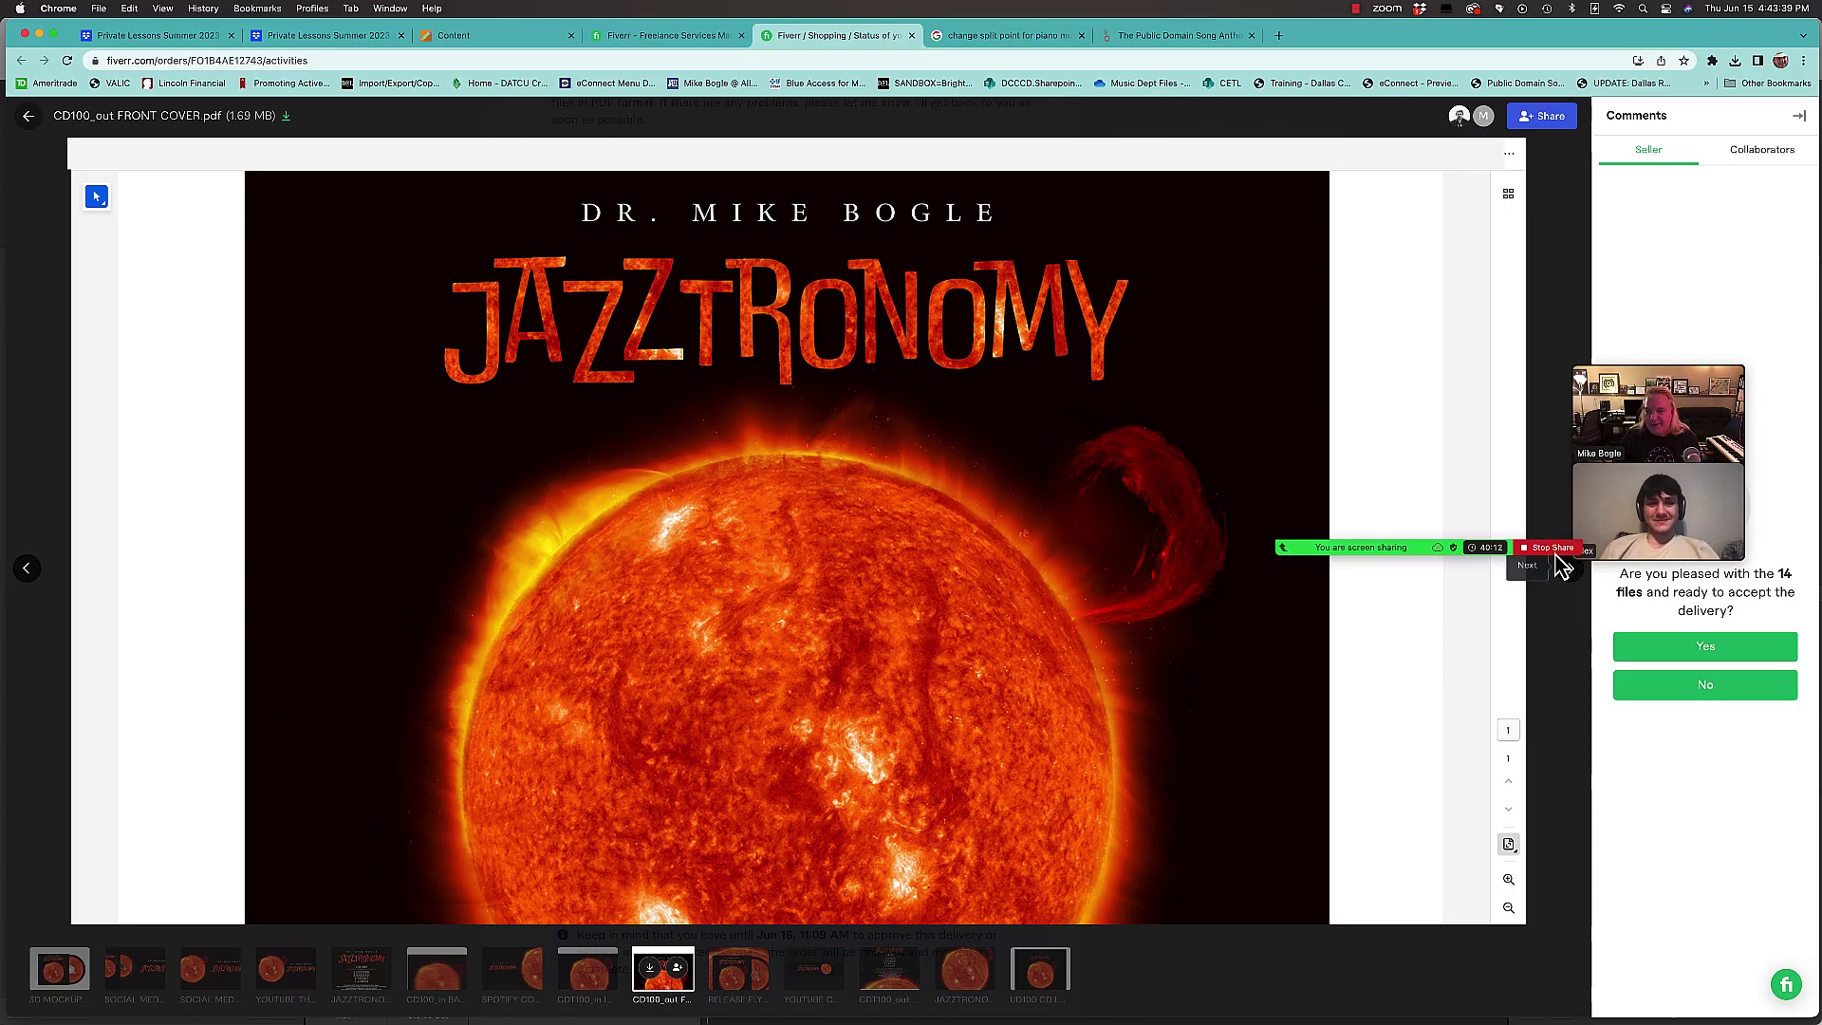
Step: Stop sharing the screen in Zoom and show the End Meeting for All / Leave Meeting choices
left_click(1554, 548)
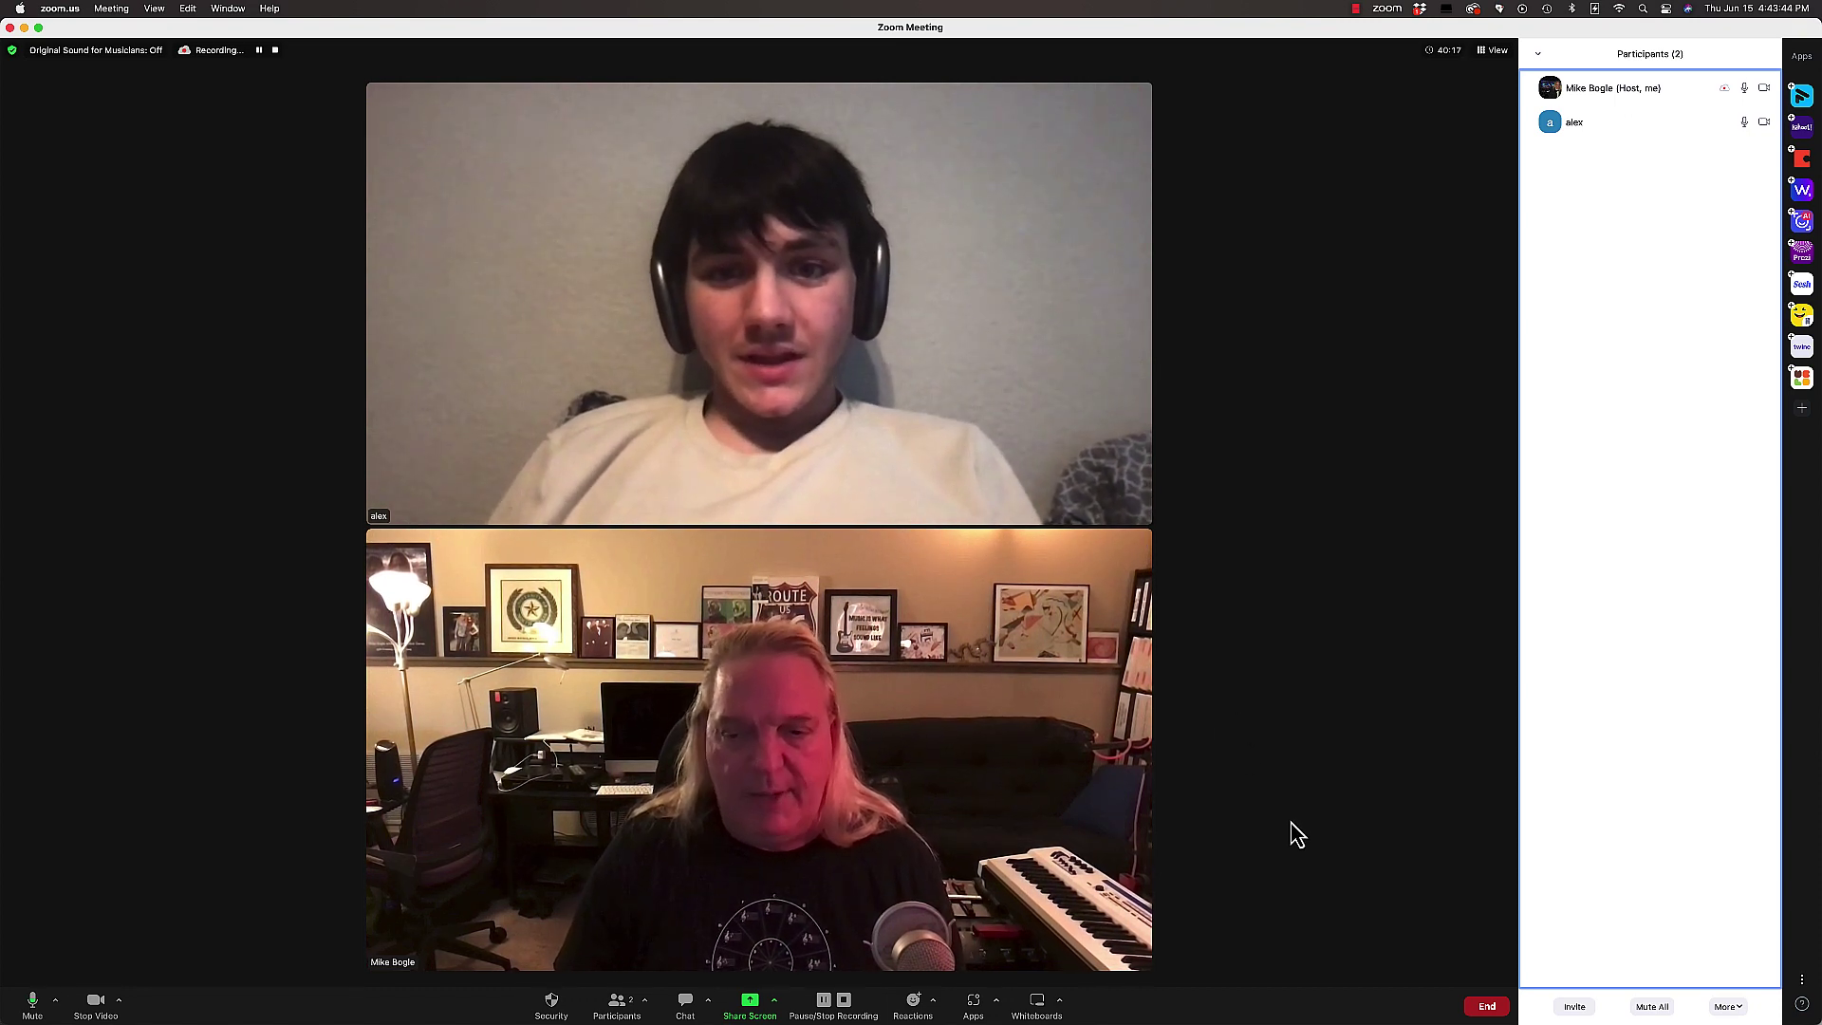
left_click(1486, 1010)
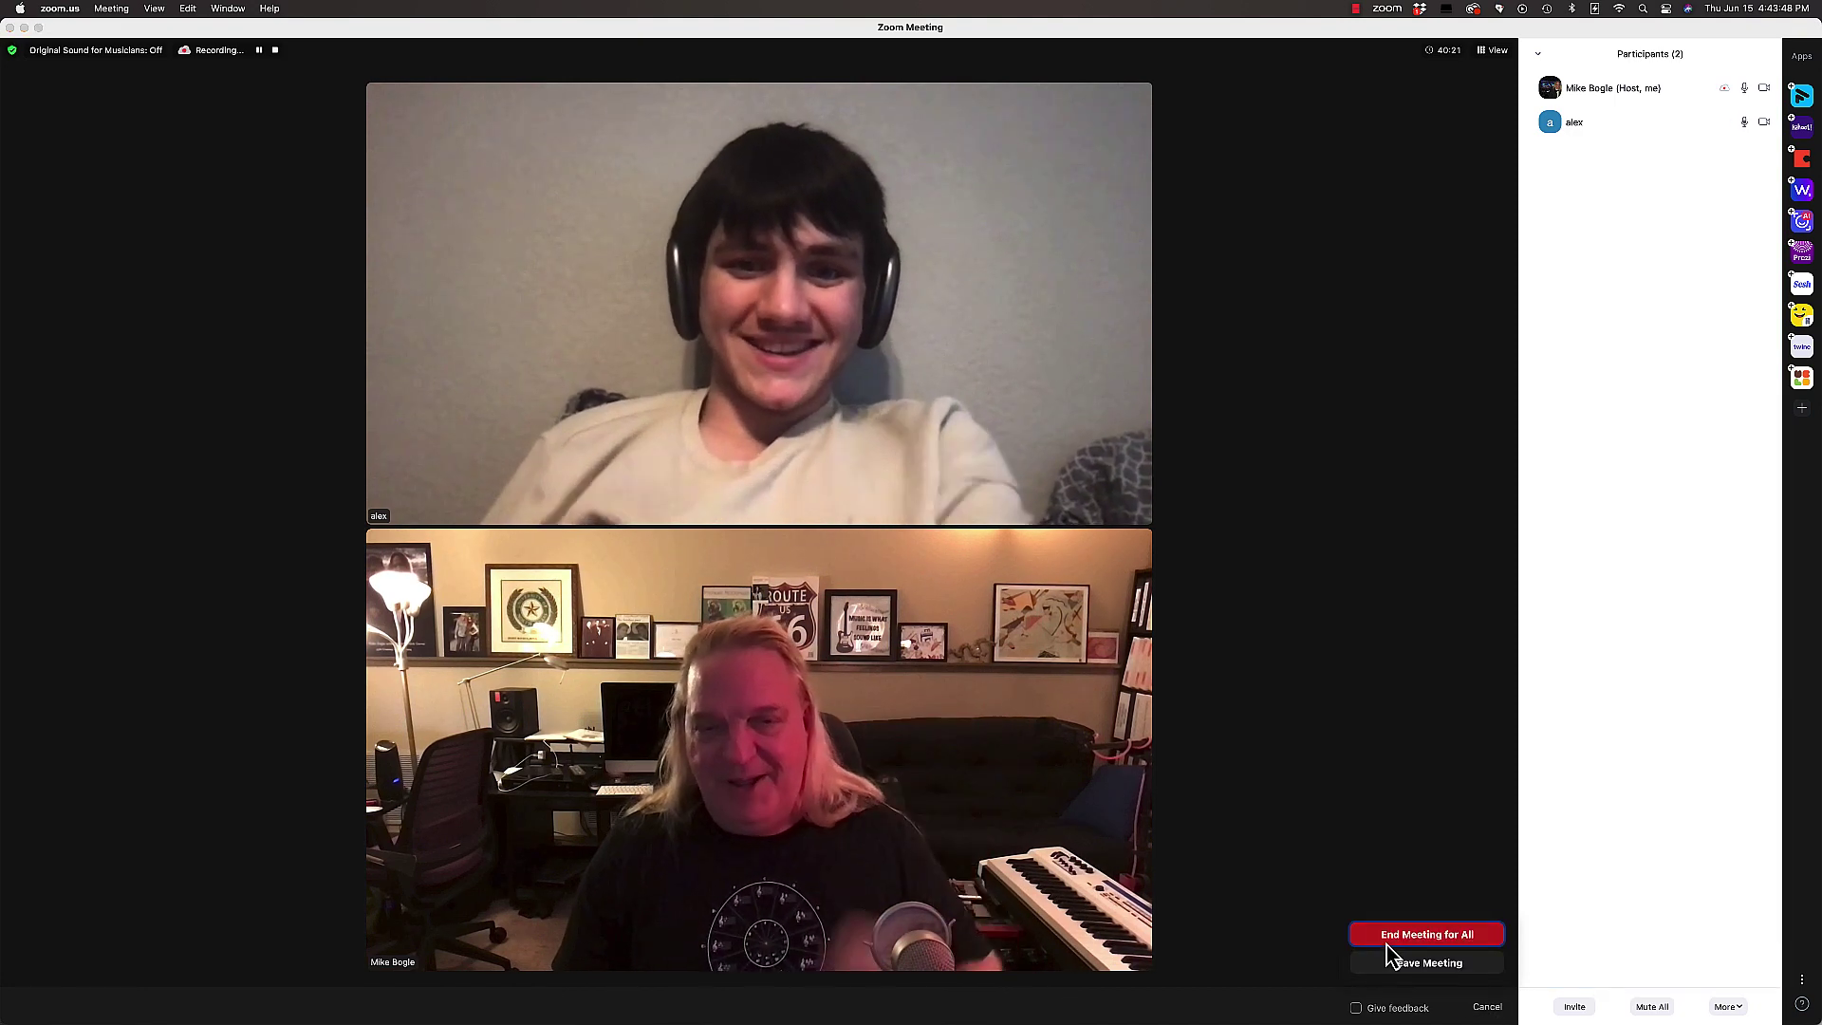